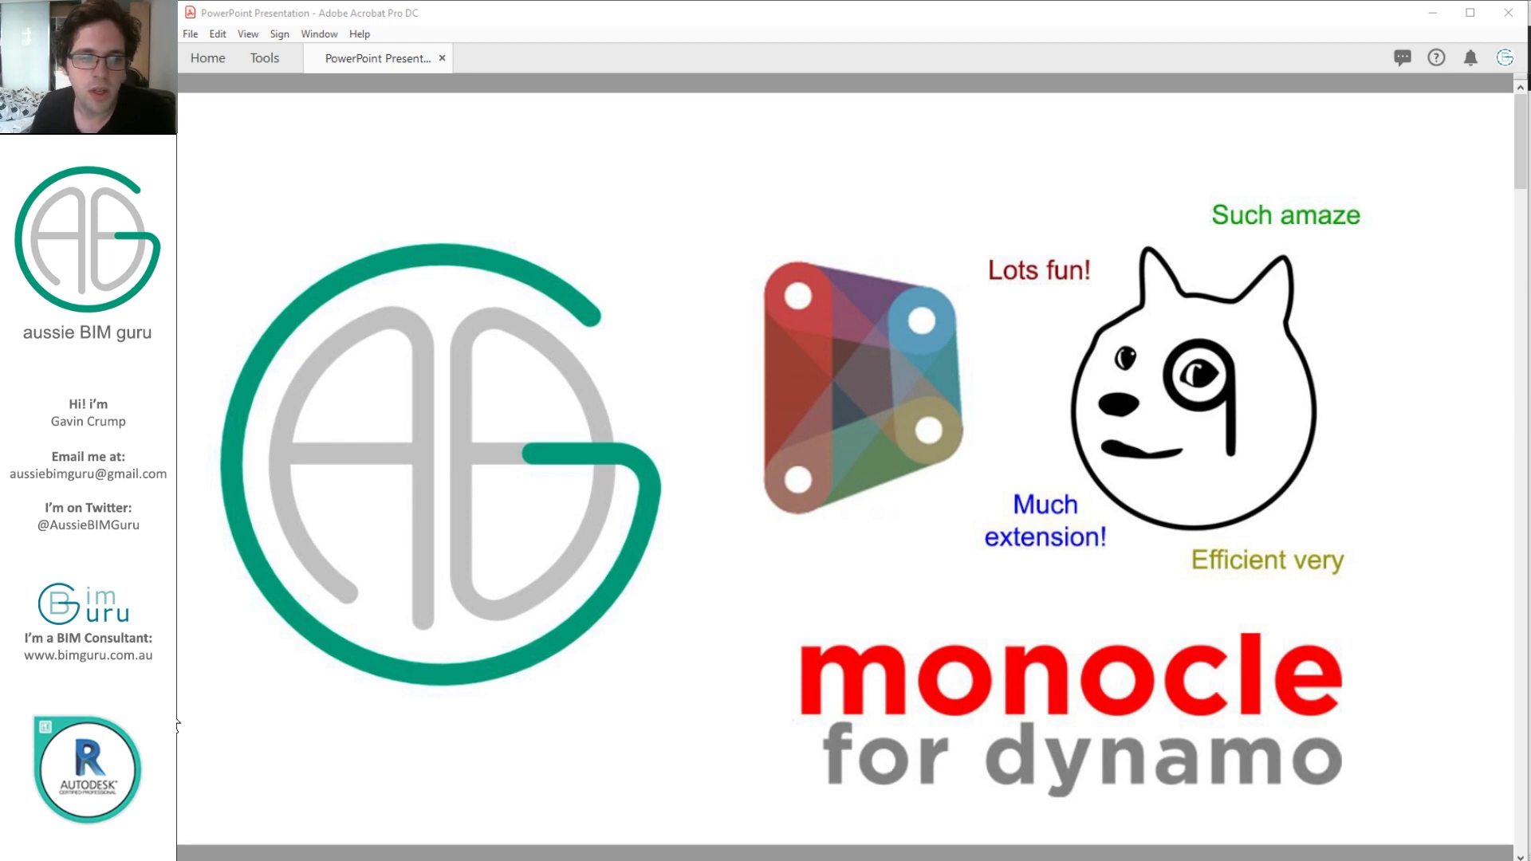
- Scroll the Acrobat slide deck from the Monocle for Dynamo title to About the Creator
left_click(216, 683)
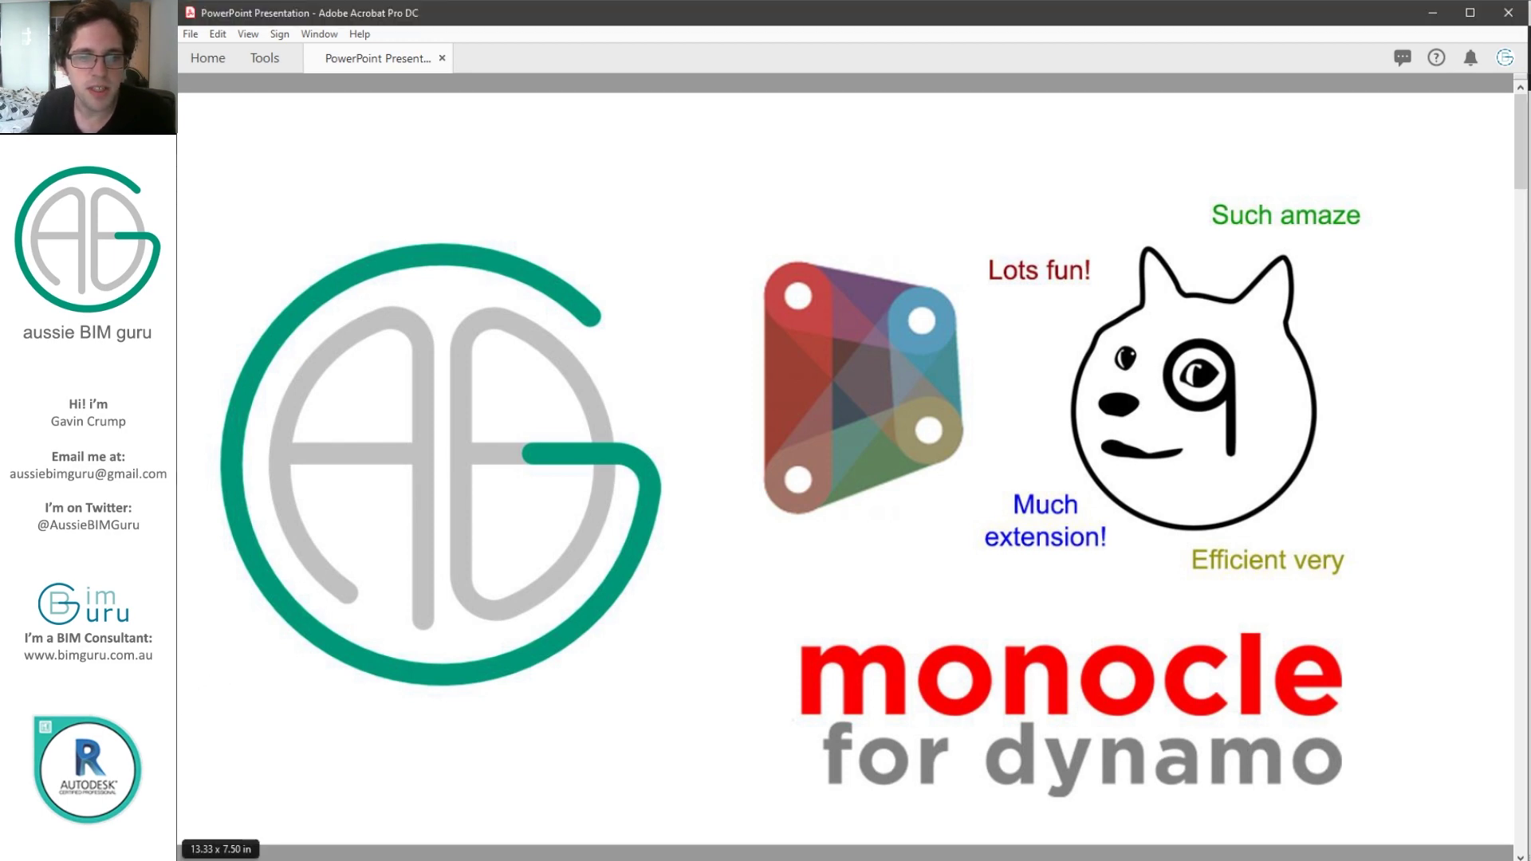
scroll(213, 614, "down", 1)
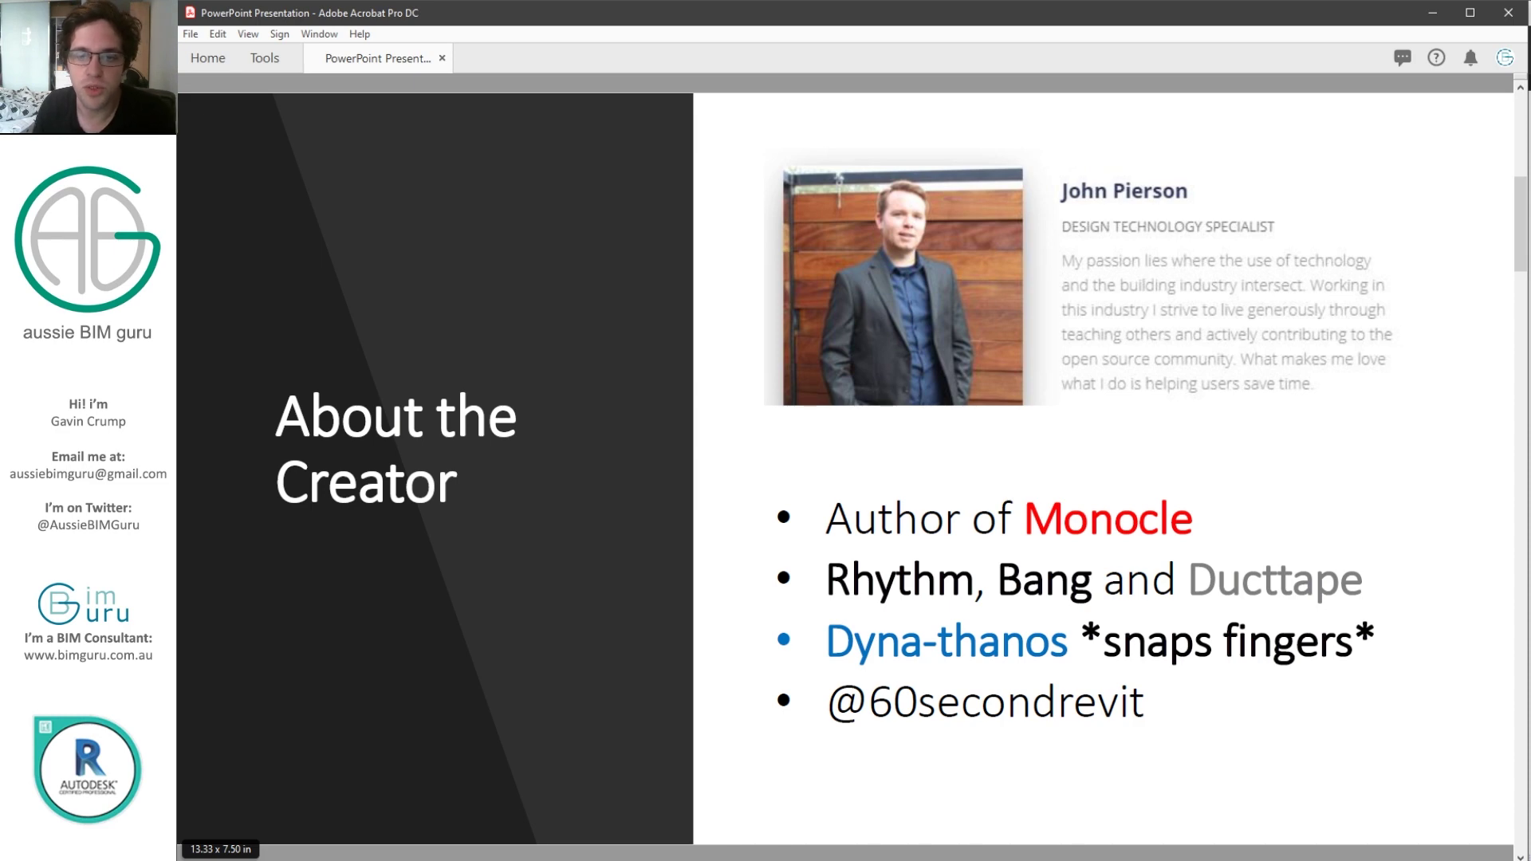
- Advance the presentation PDF to the About Monocle slide
key("Right")
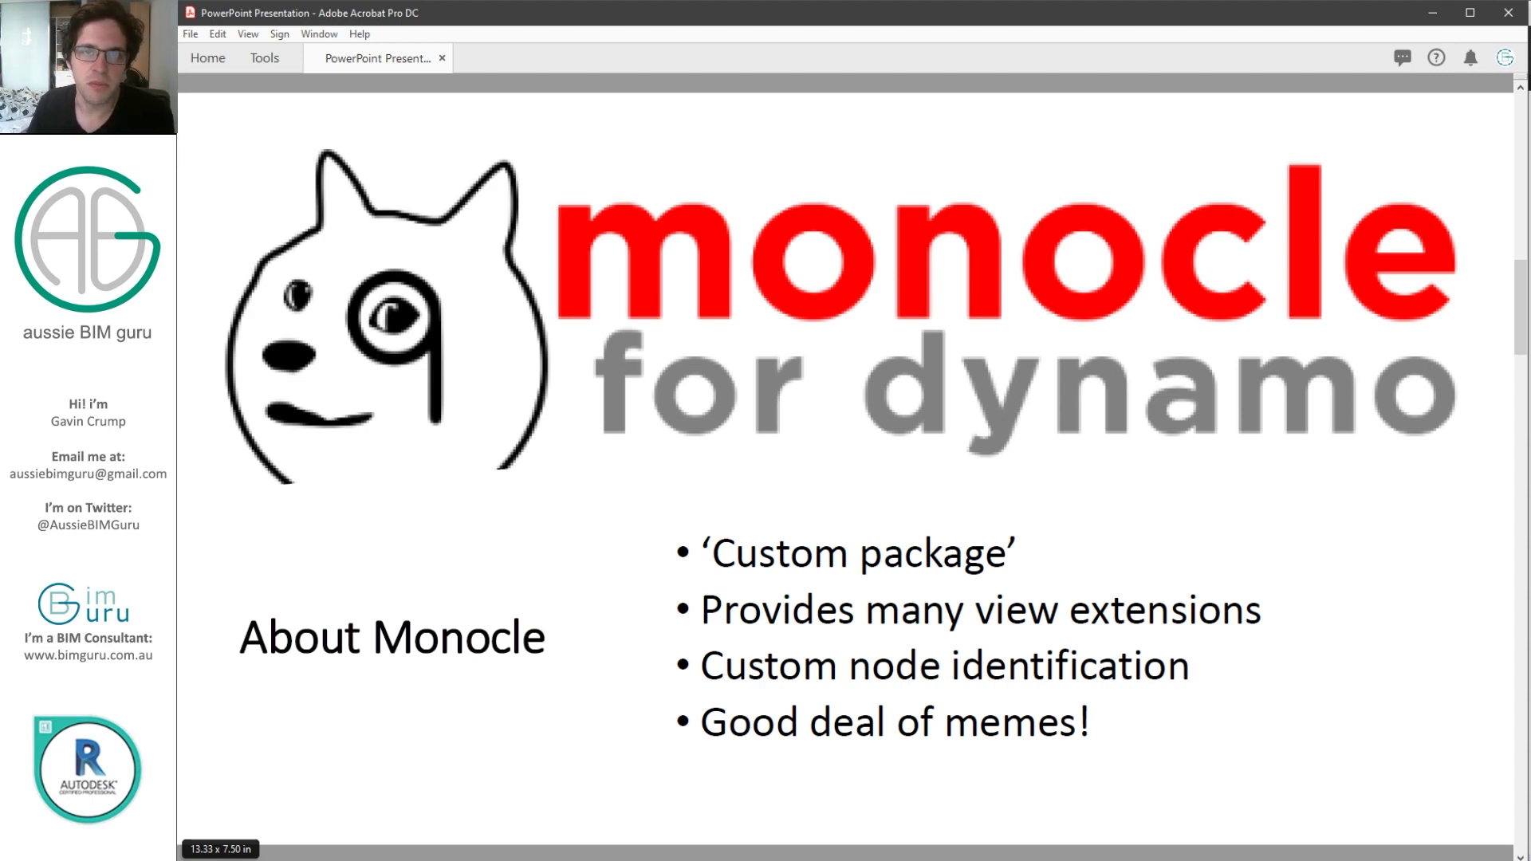
- Page past Why might you use this? and Download from Package Manager to Let's explore Monocle!
key("Right")
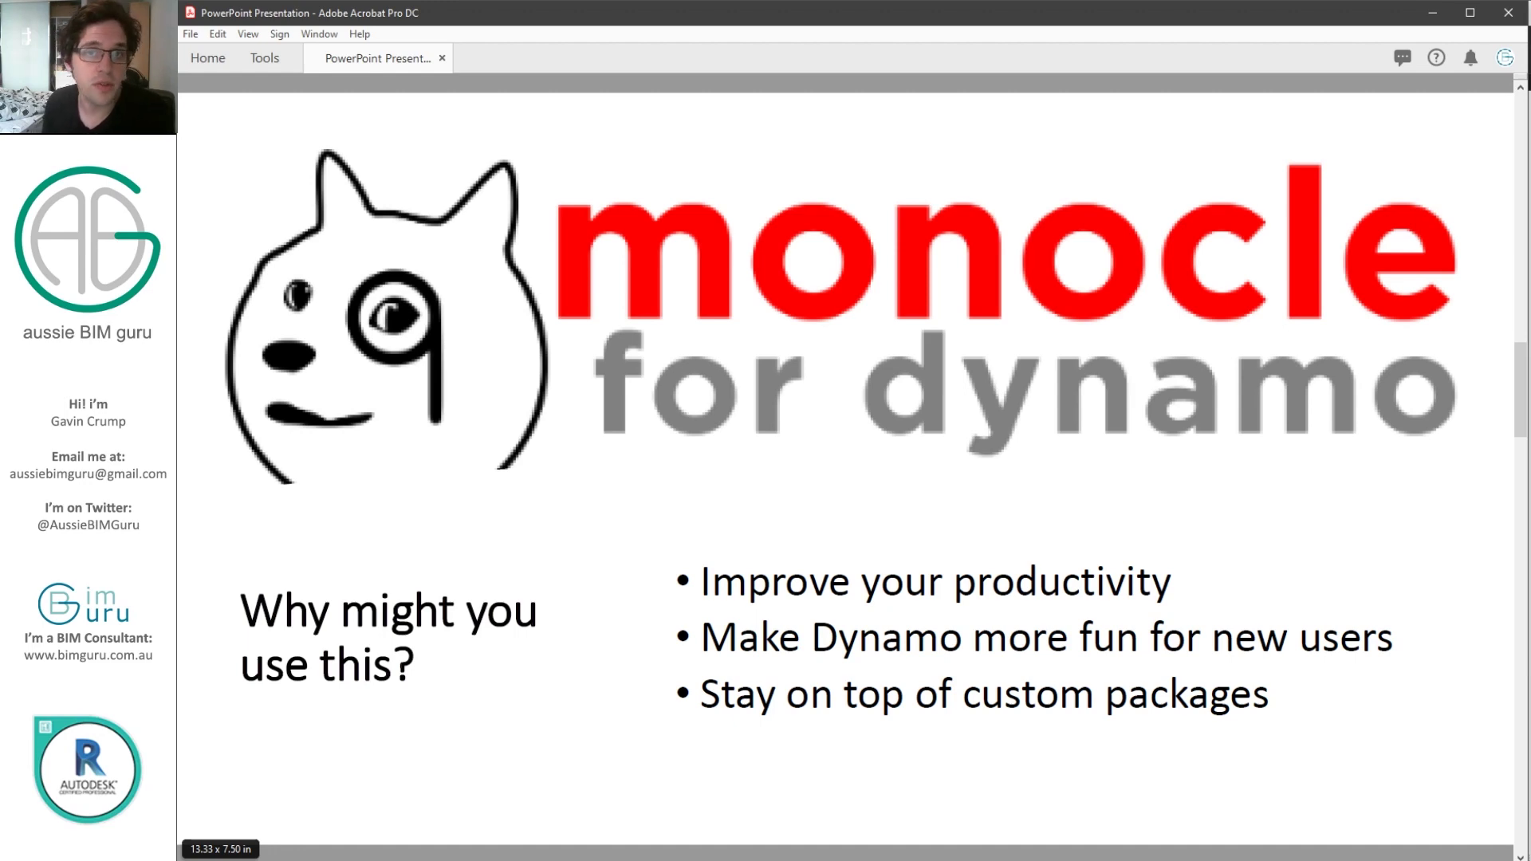
key("Right")
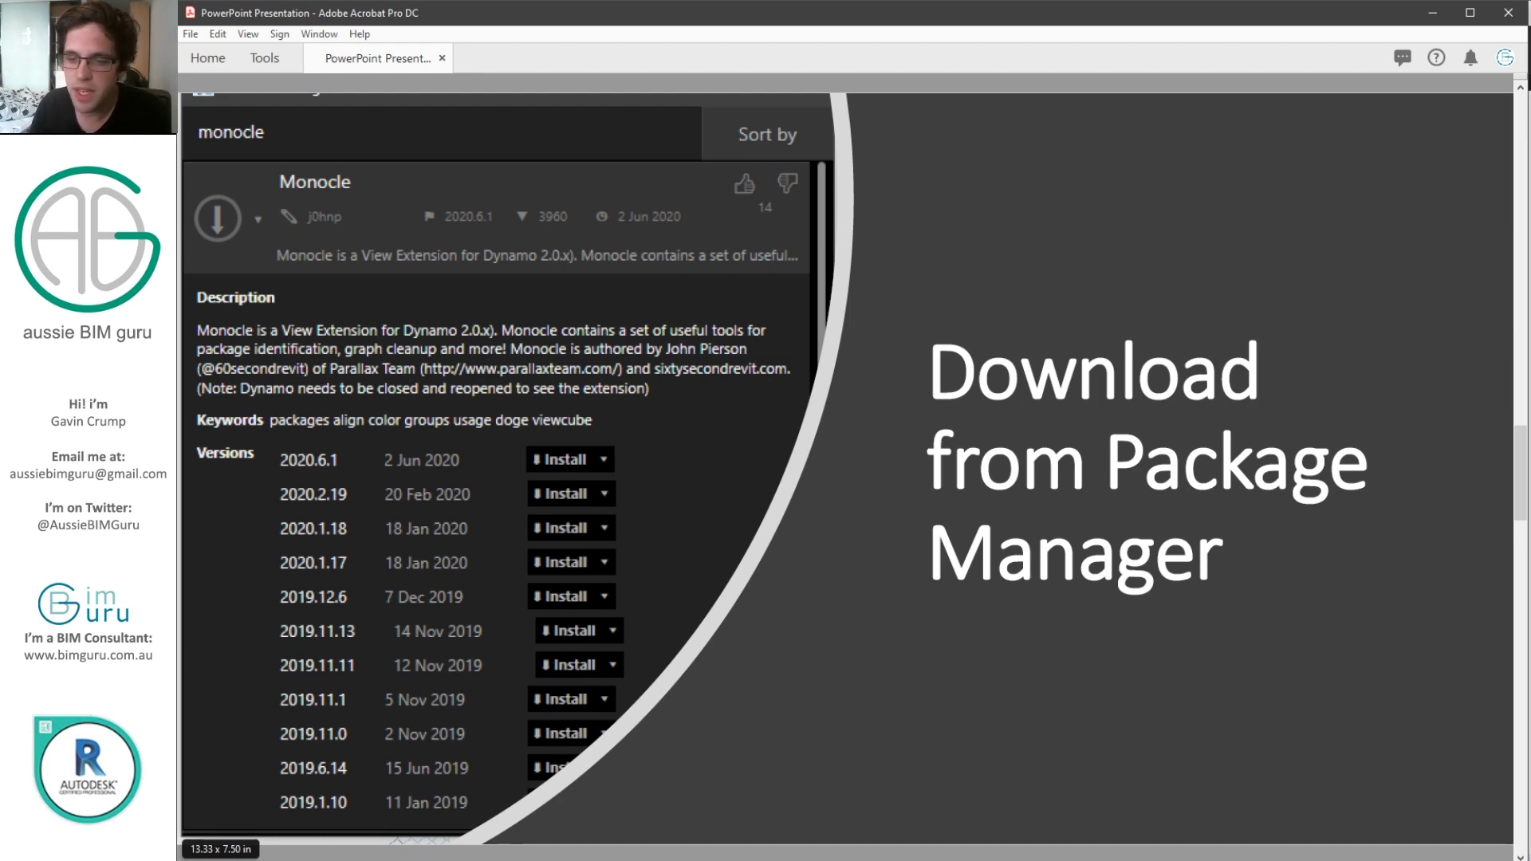
key("Right")
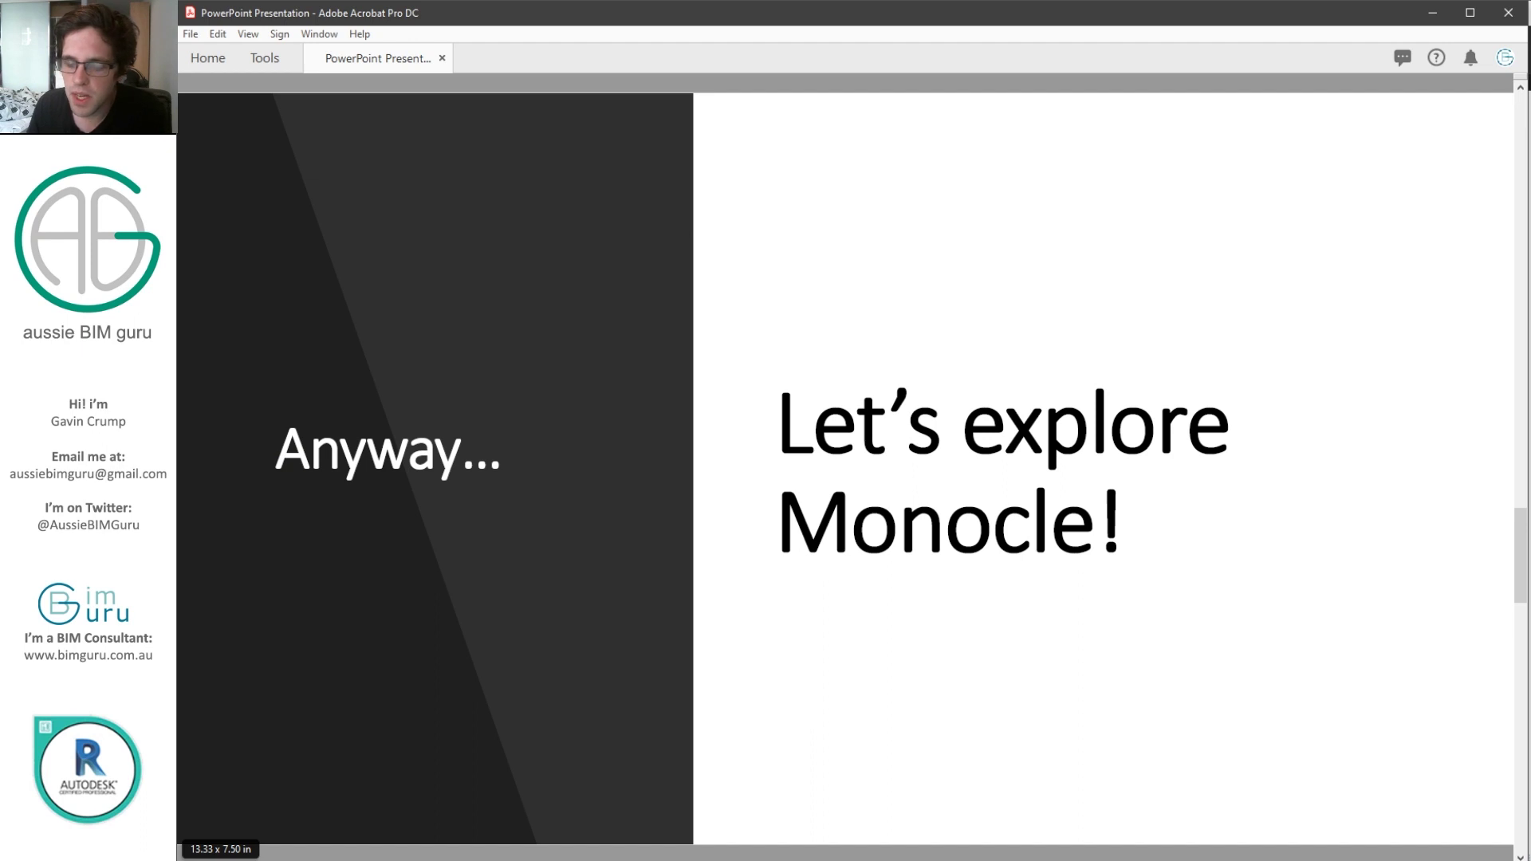
- Switch to Dynamo and shrink its window to view the Revit 3D model behind it
mouse_move(1185, 860)
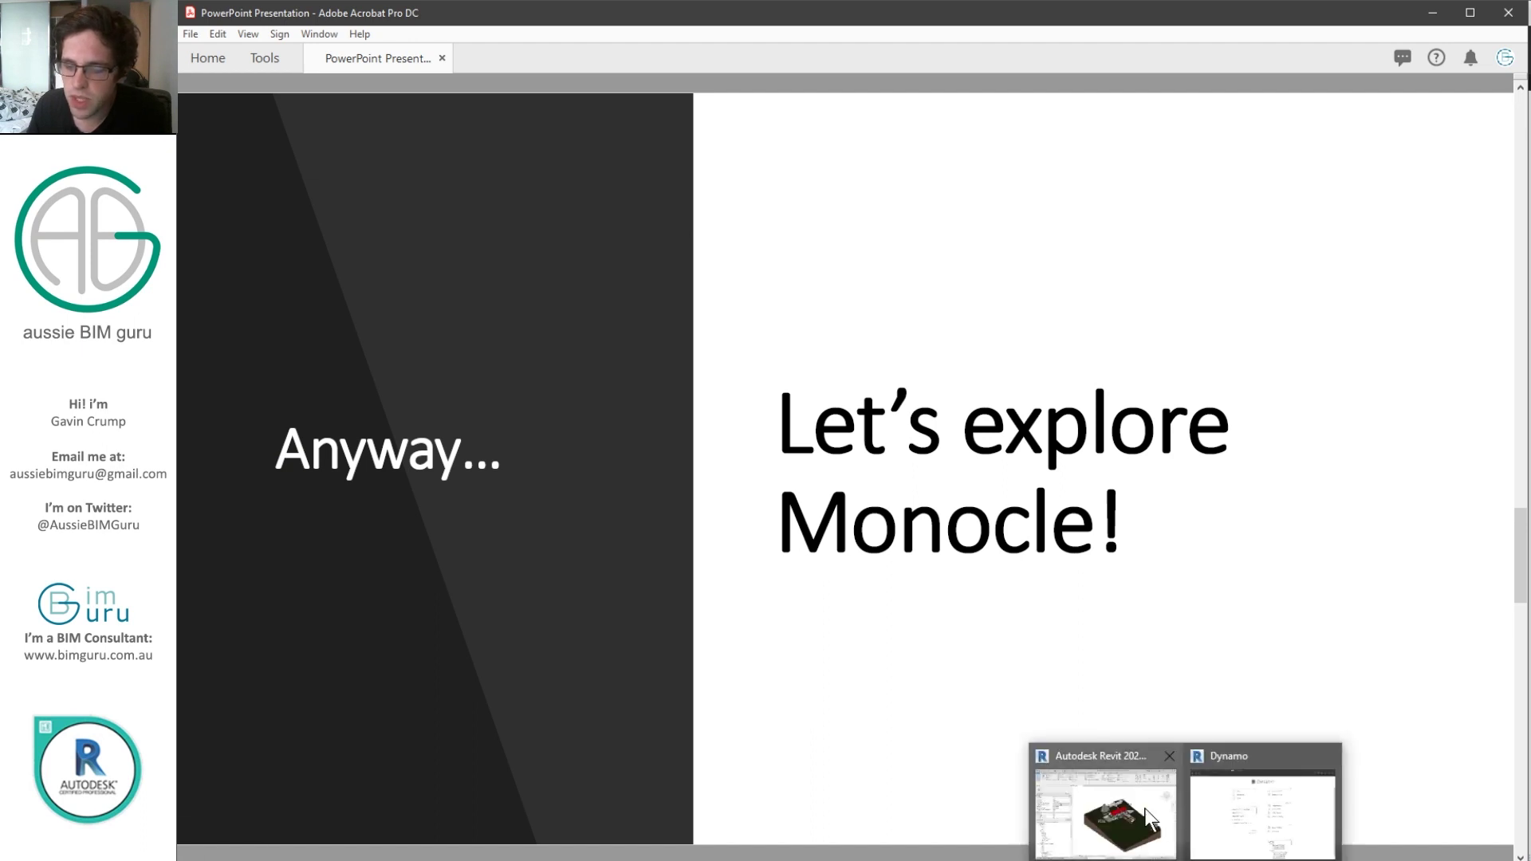
left_click(1145, 809)
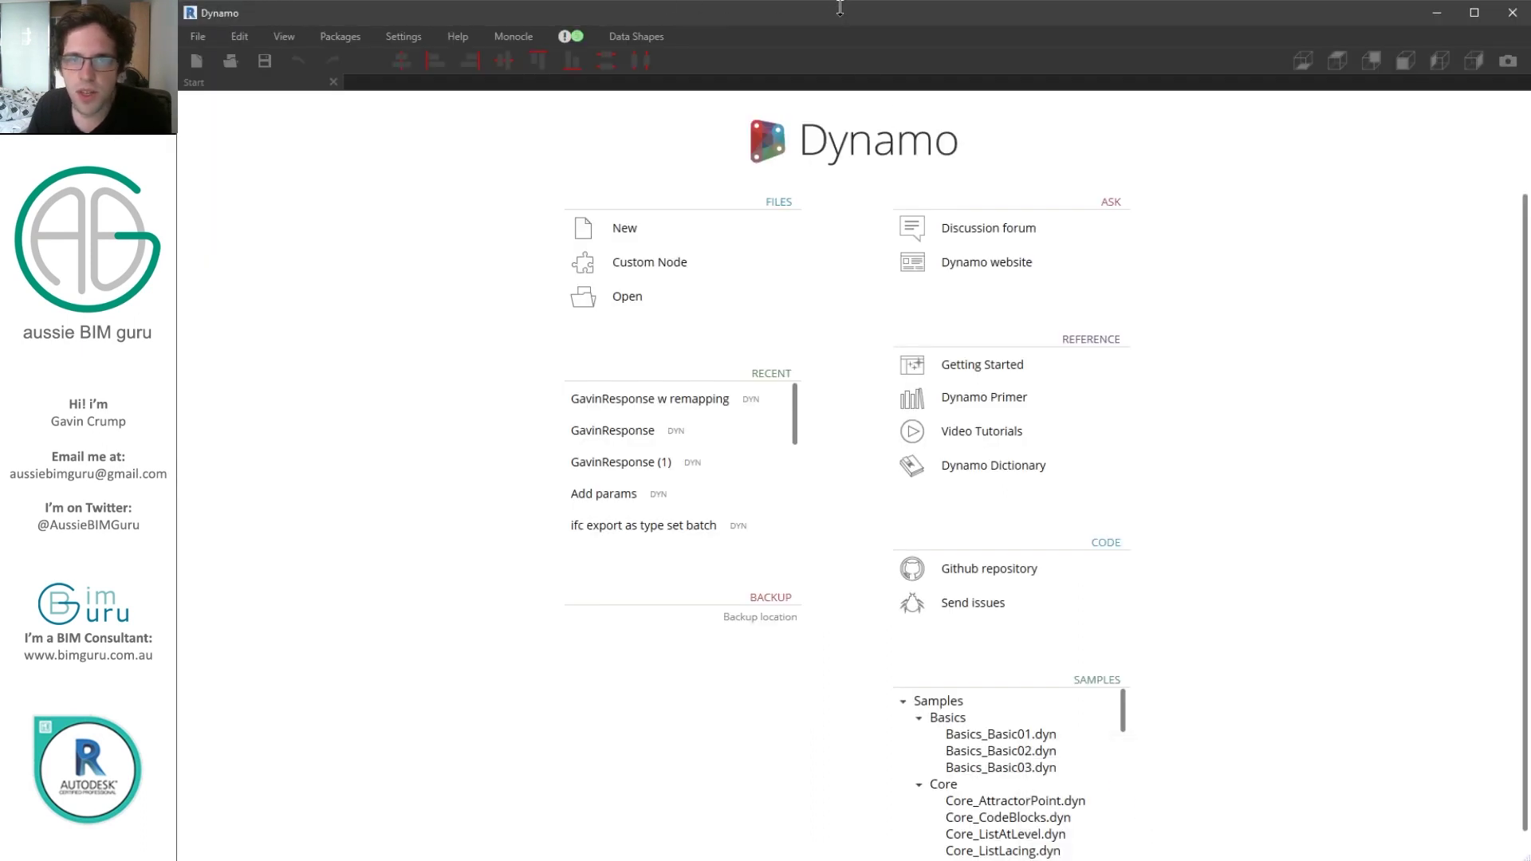
left_click_drag(840, 8, 833, 283)
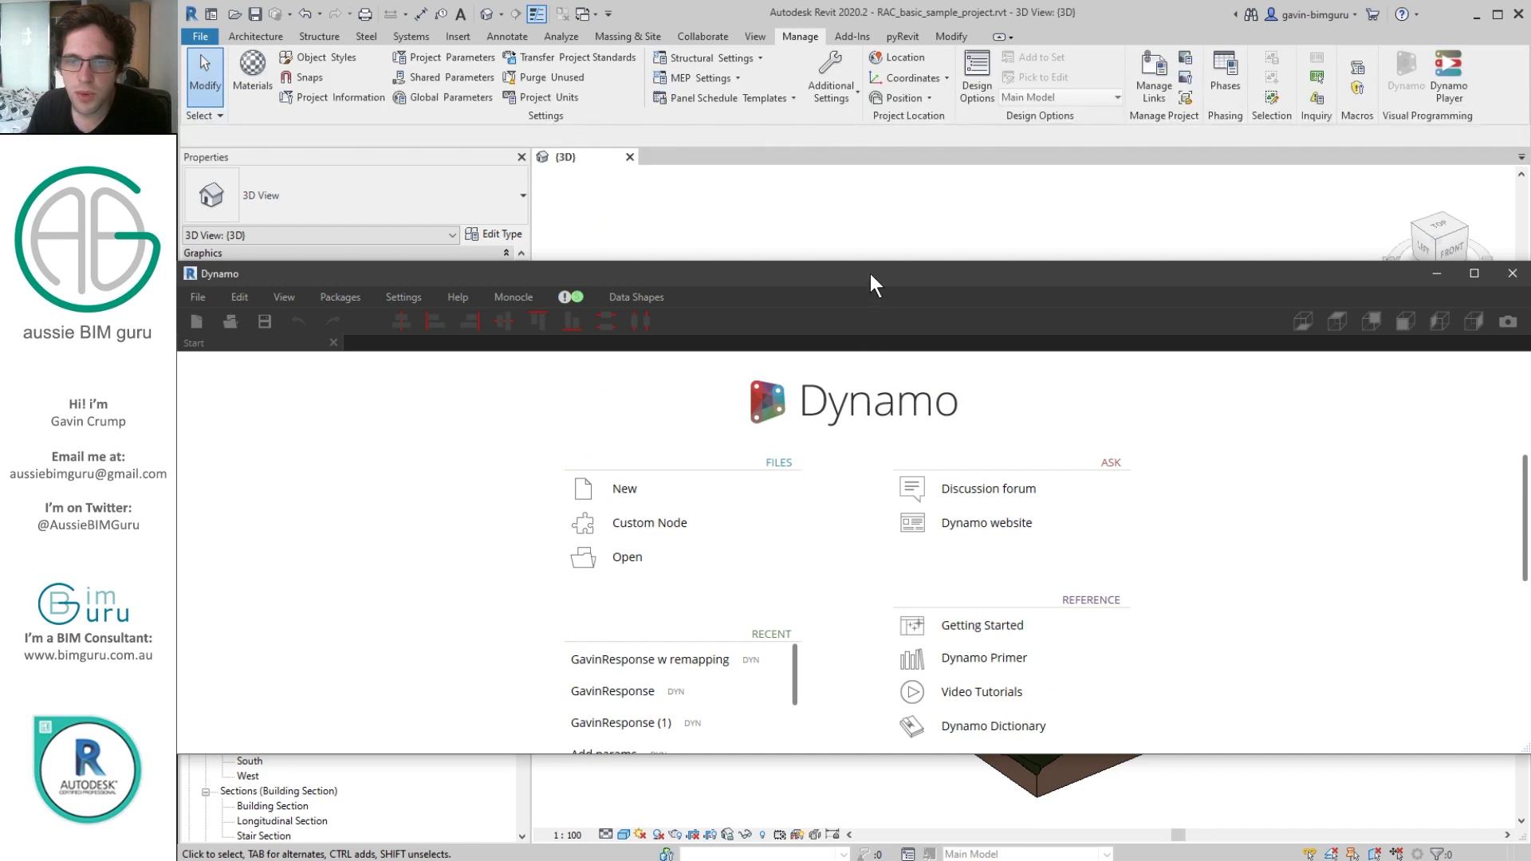
left_click_drag(872, 280, 871, 355)
left_click(894, 307)
scroll(906, 267, "up", 2)
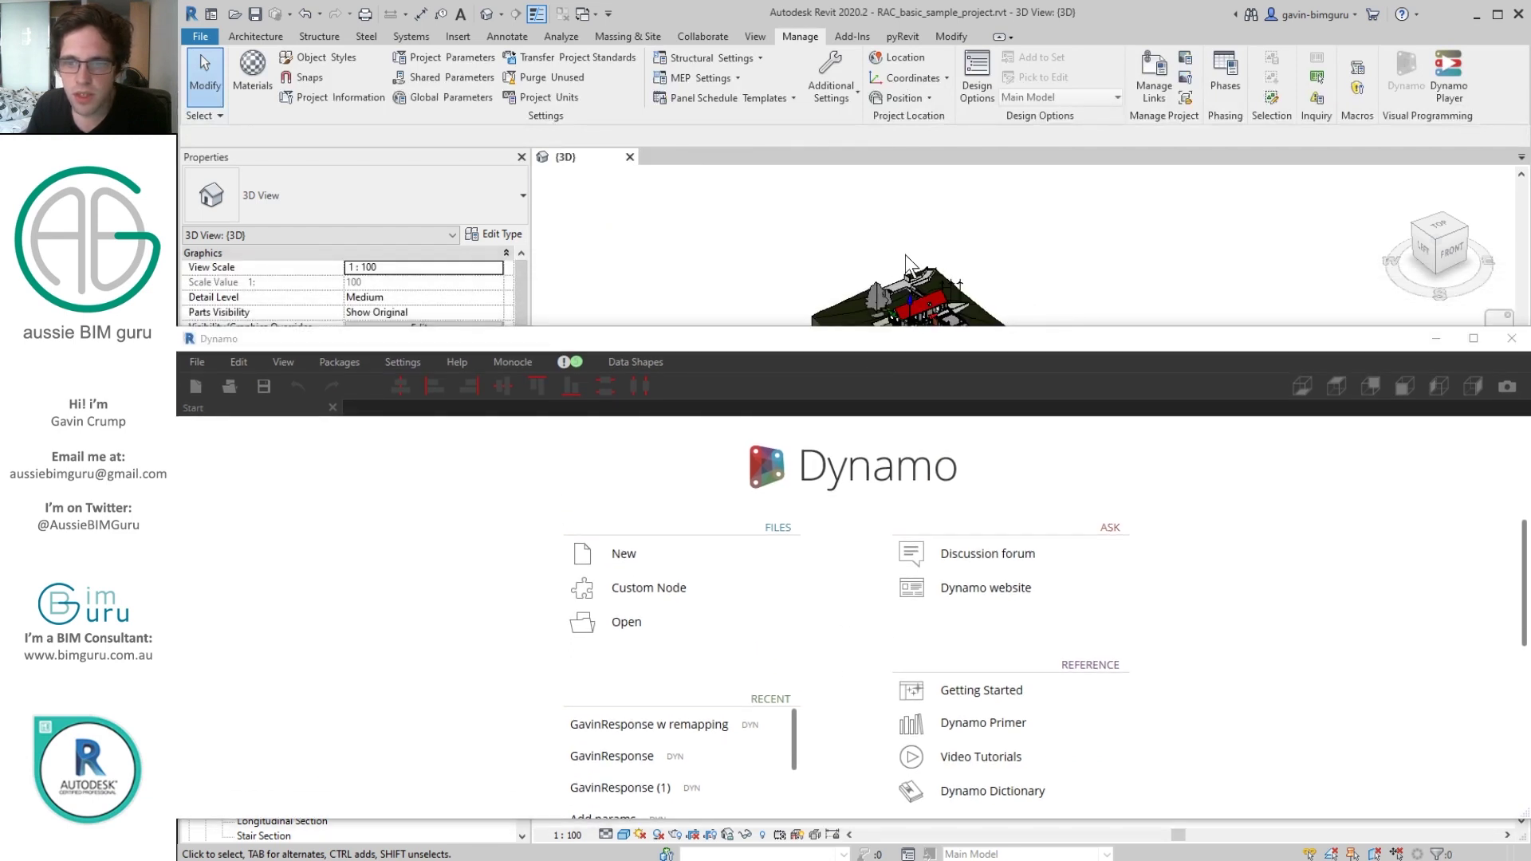
scroll(907, 263, "up", 3)
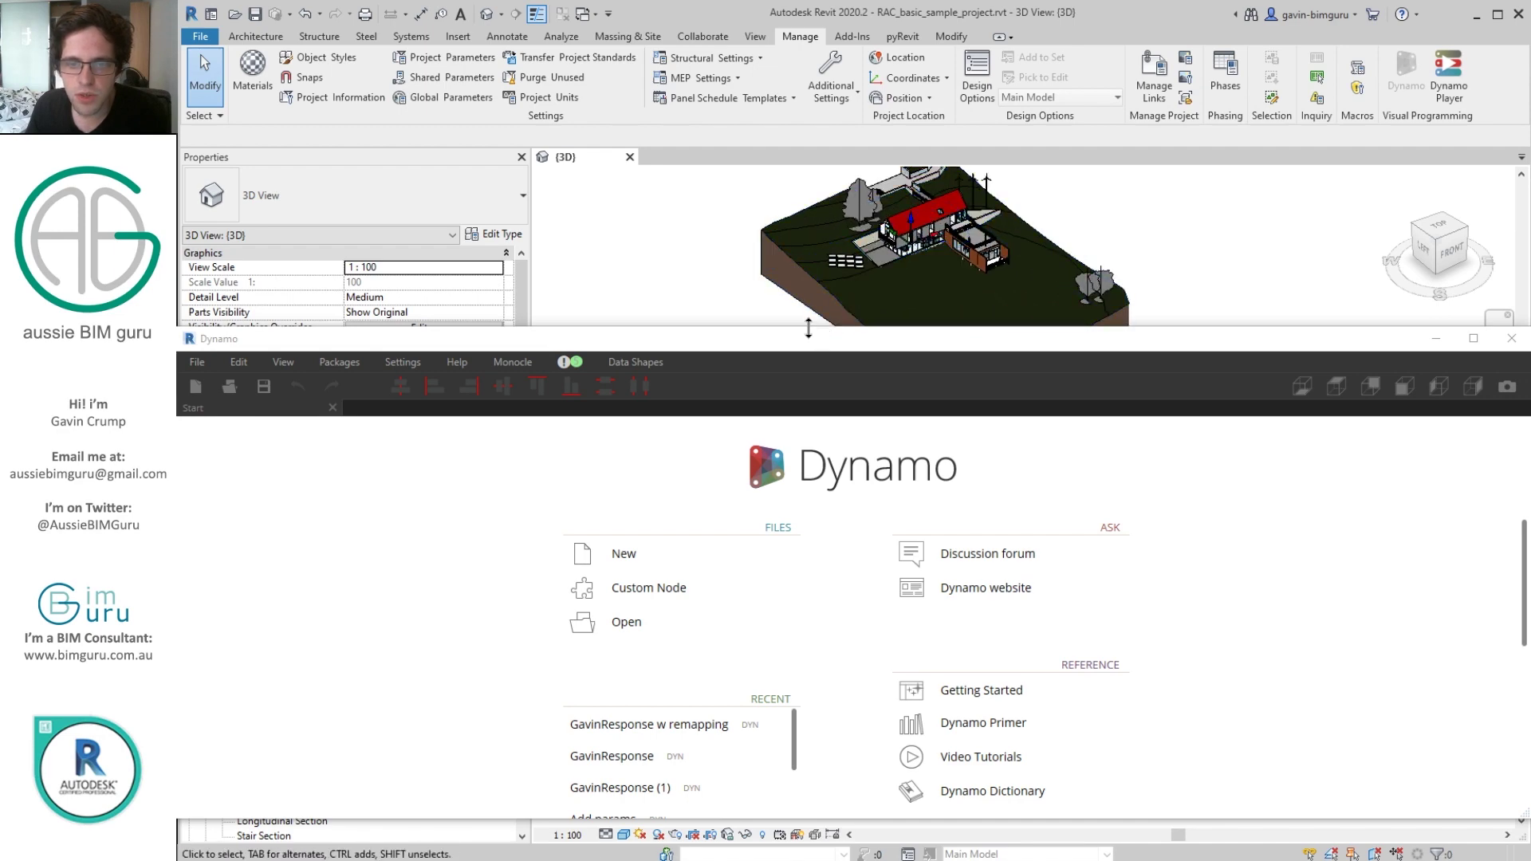
- Maximise Dynamo and start a new blank Home workspace
double_click(807, 328)
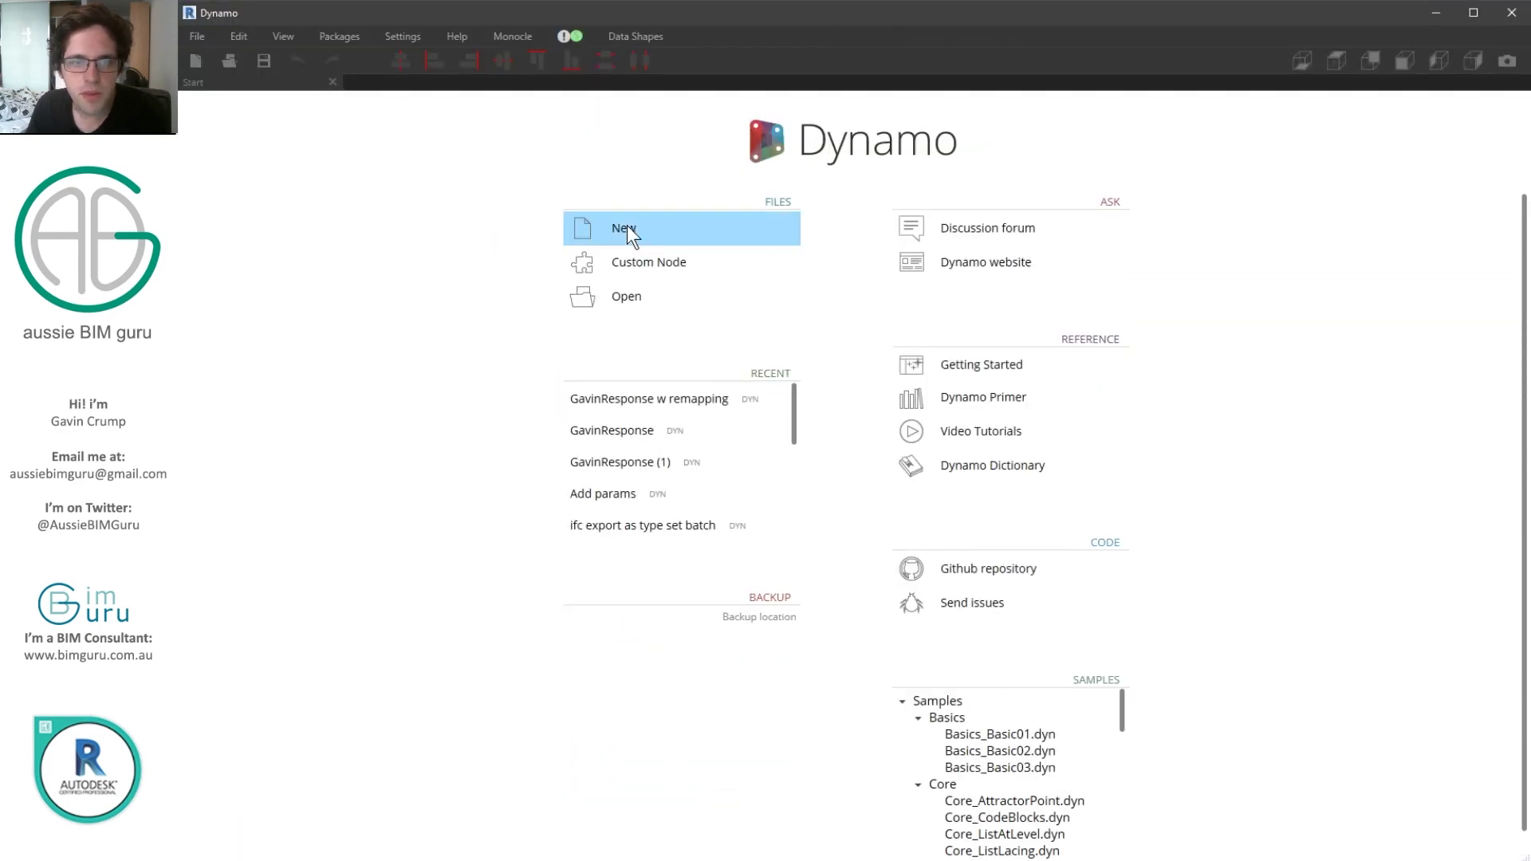
left_click(627, 228)
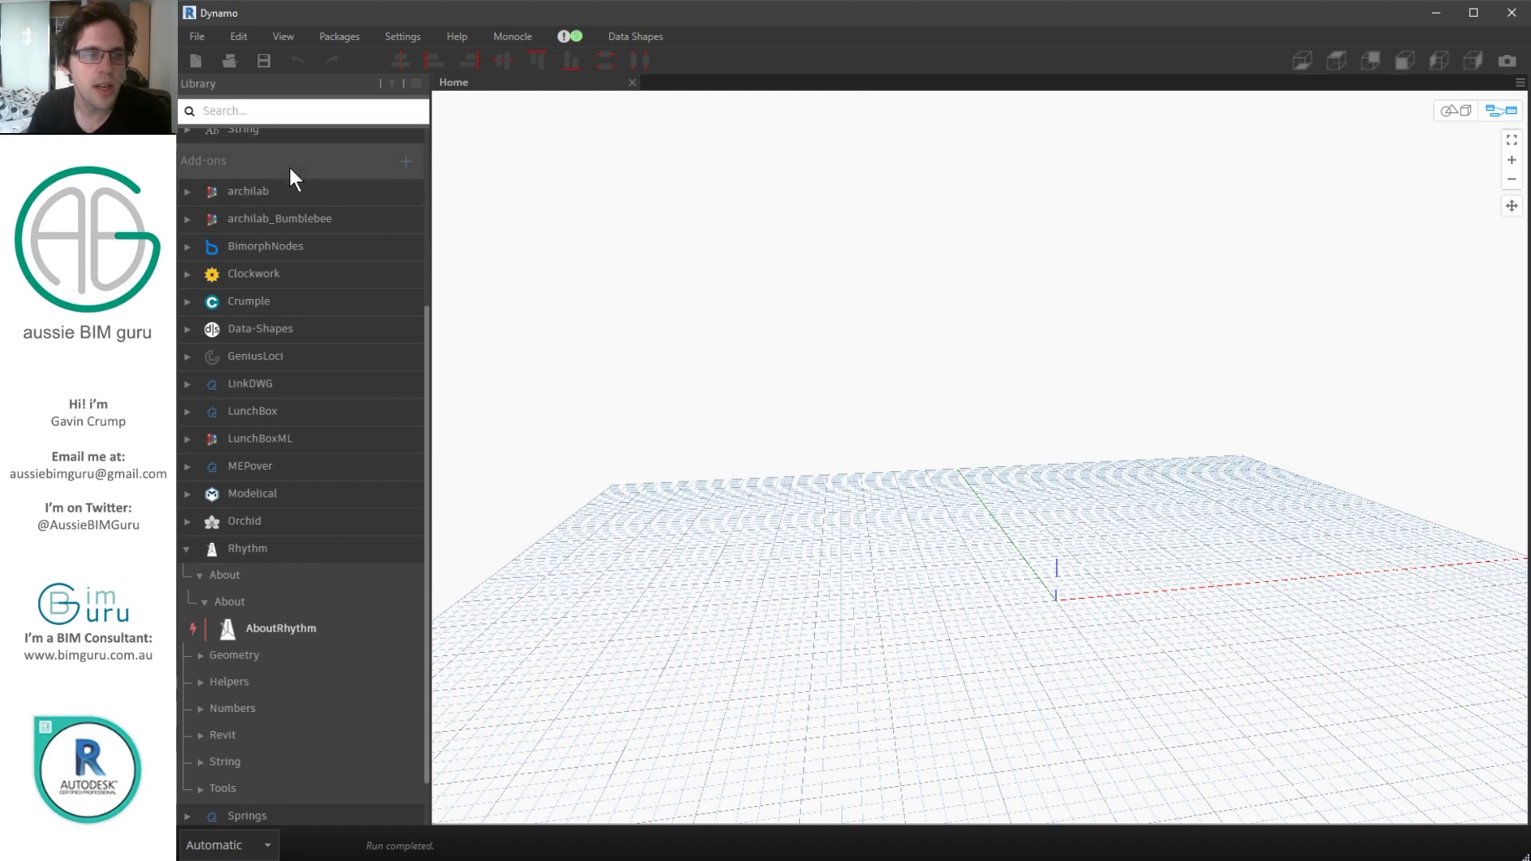
- Collapse Rhythm in the library and confirm Manage Packages lists Monocle 2020.6.1
left_click(276, 548)
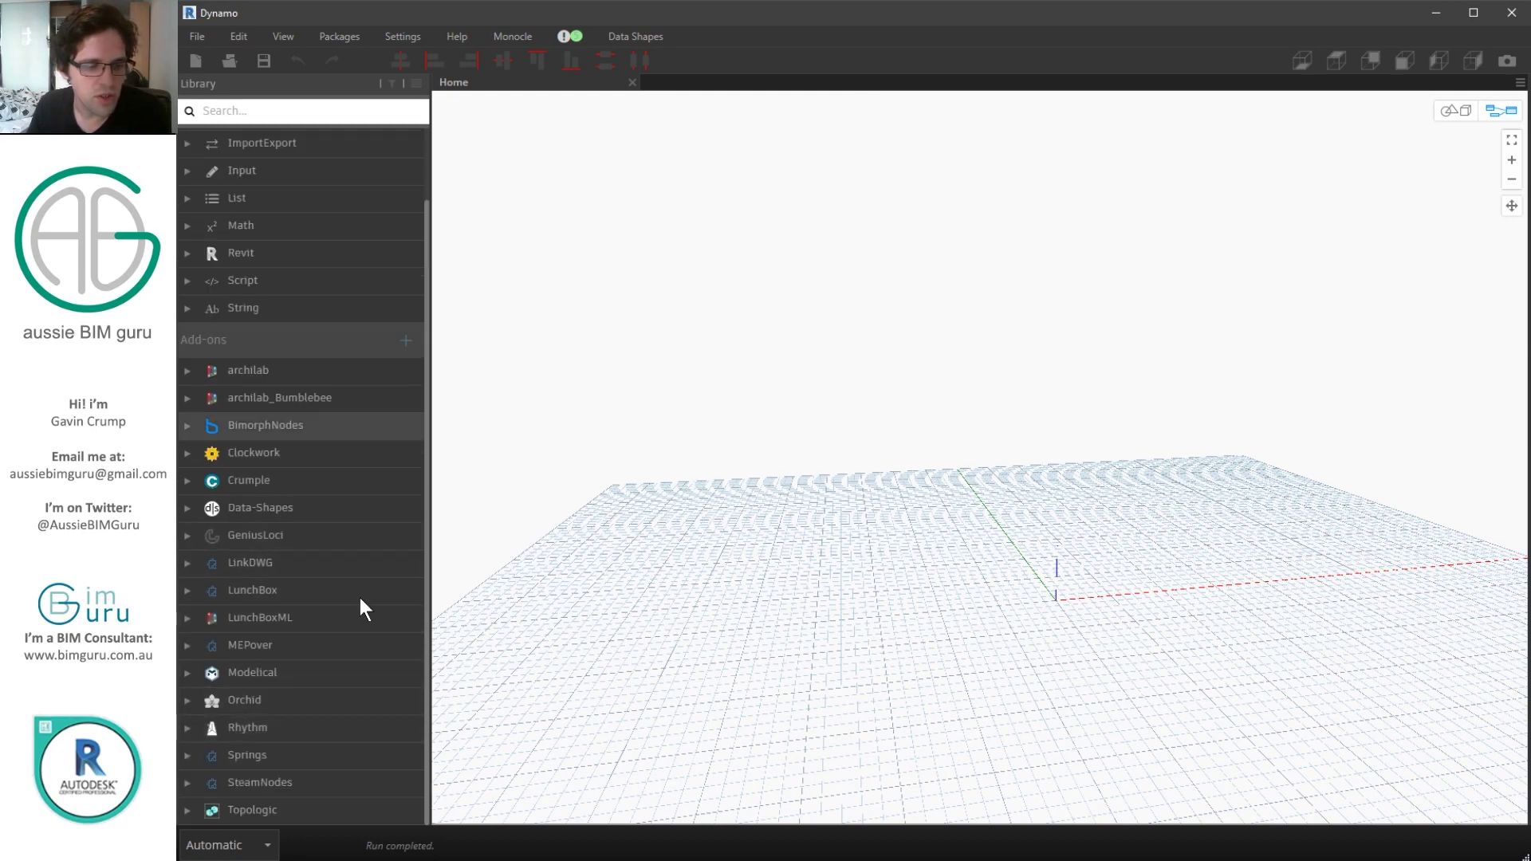
left_click(356, 35)
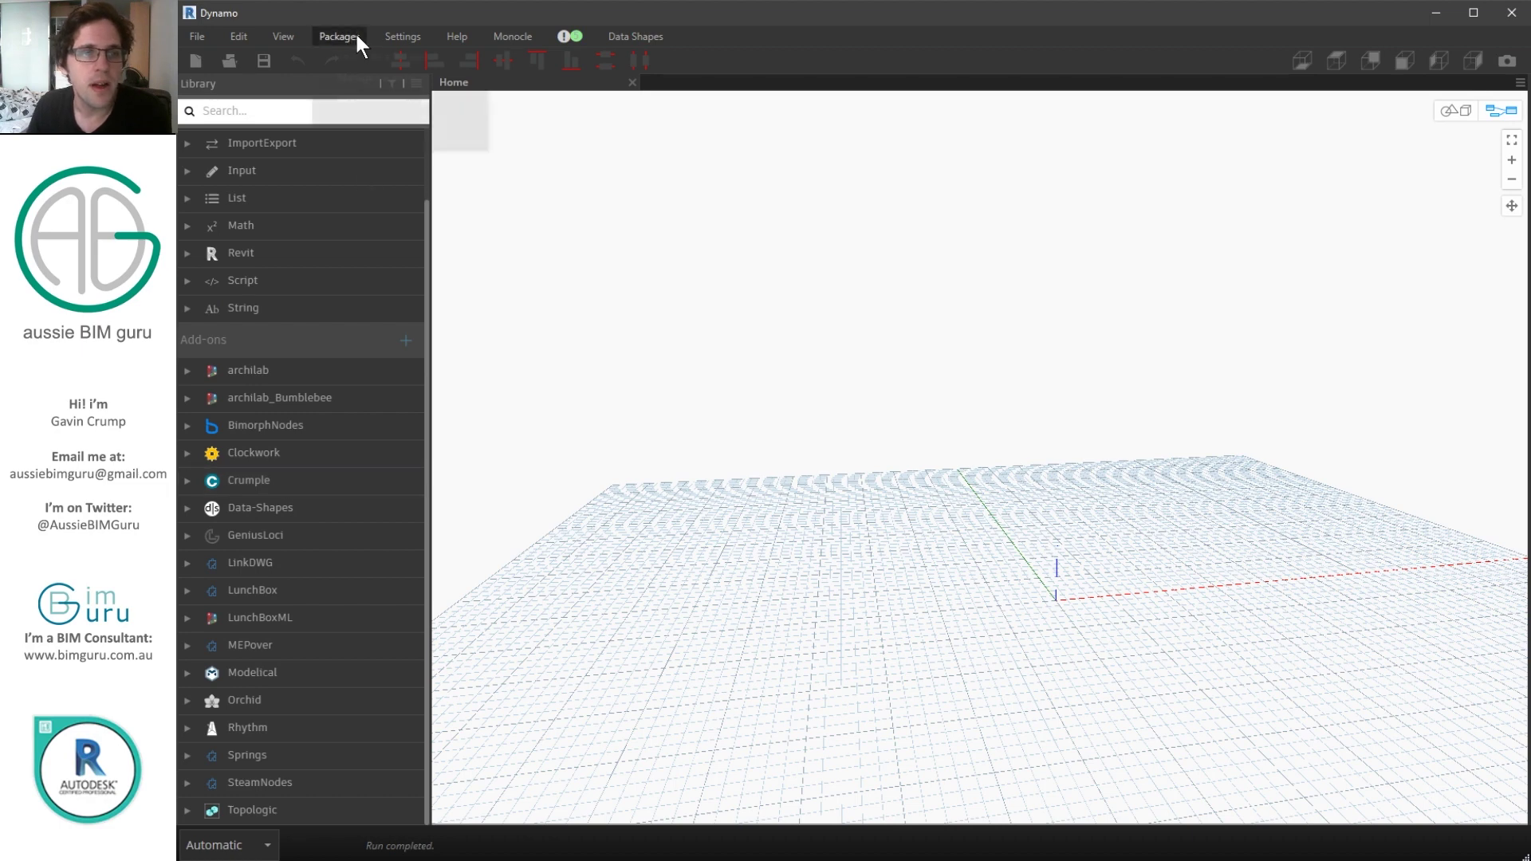
left_click(361, 75)
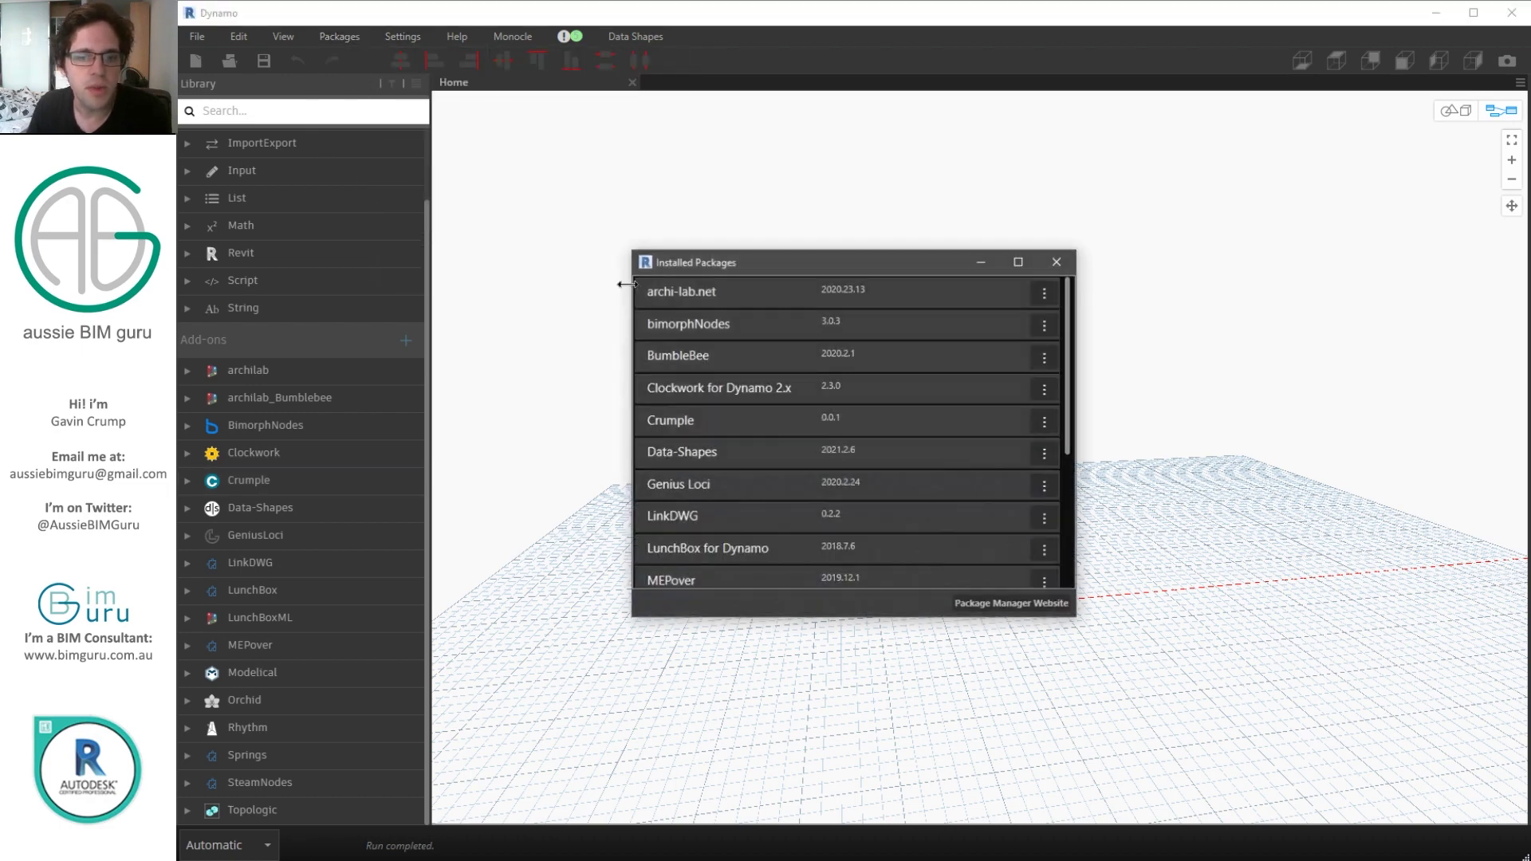
scroll(817, 413, "down", 3)
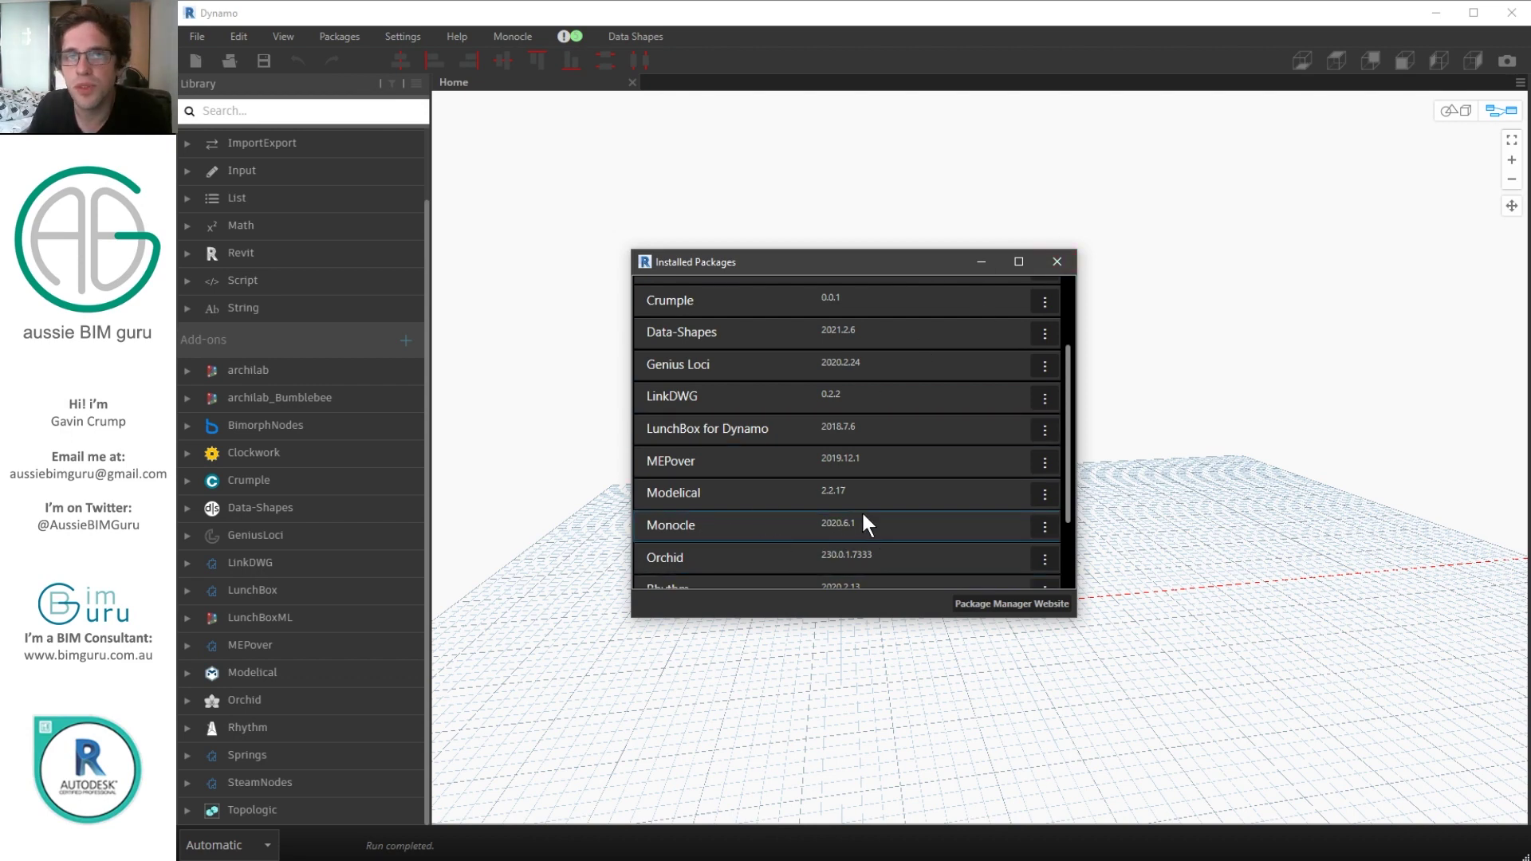
left_click(1058, 263)
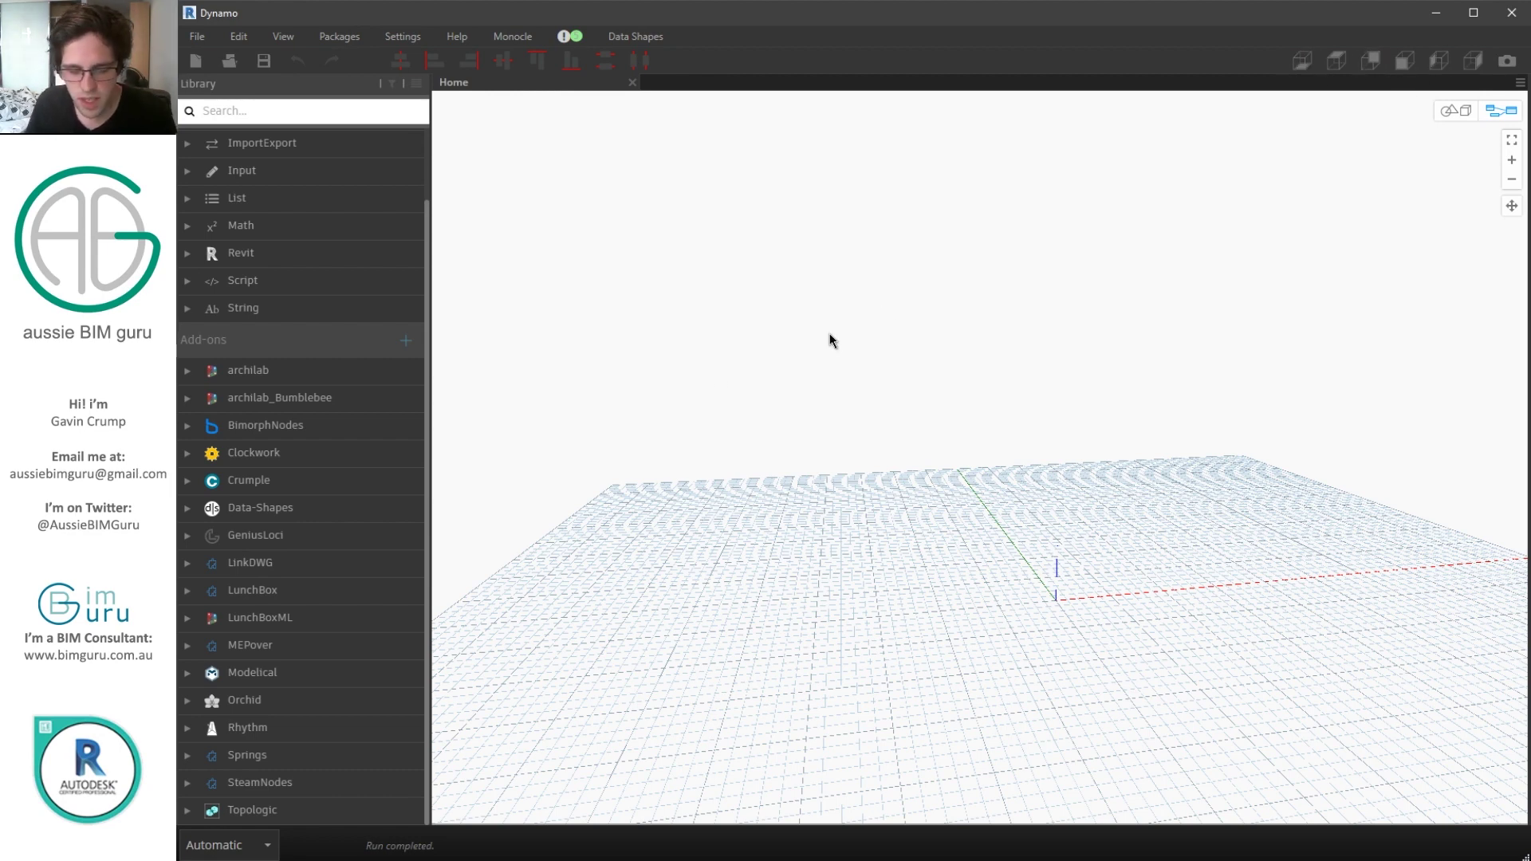
- Place a Categories node set to Walls and move it up and left
right_click(795, 348)
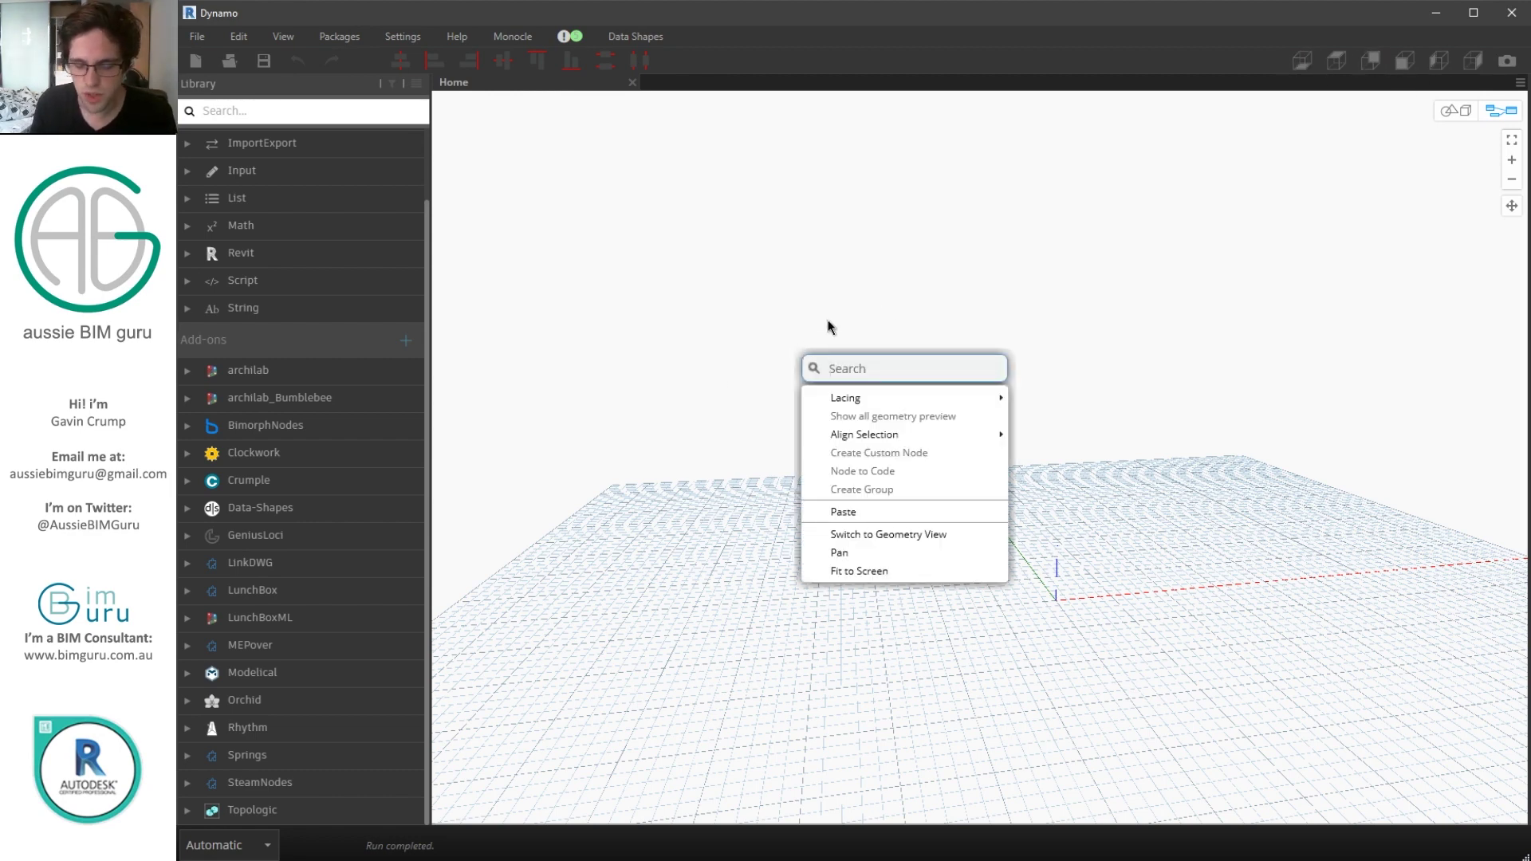
type("cate")
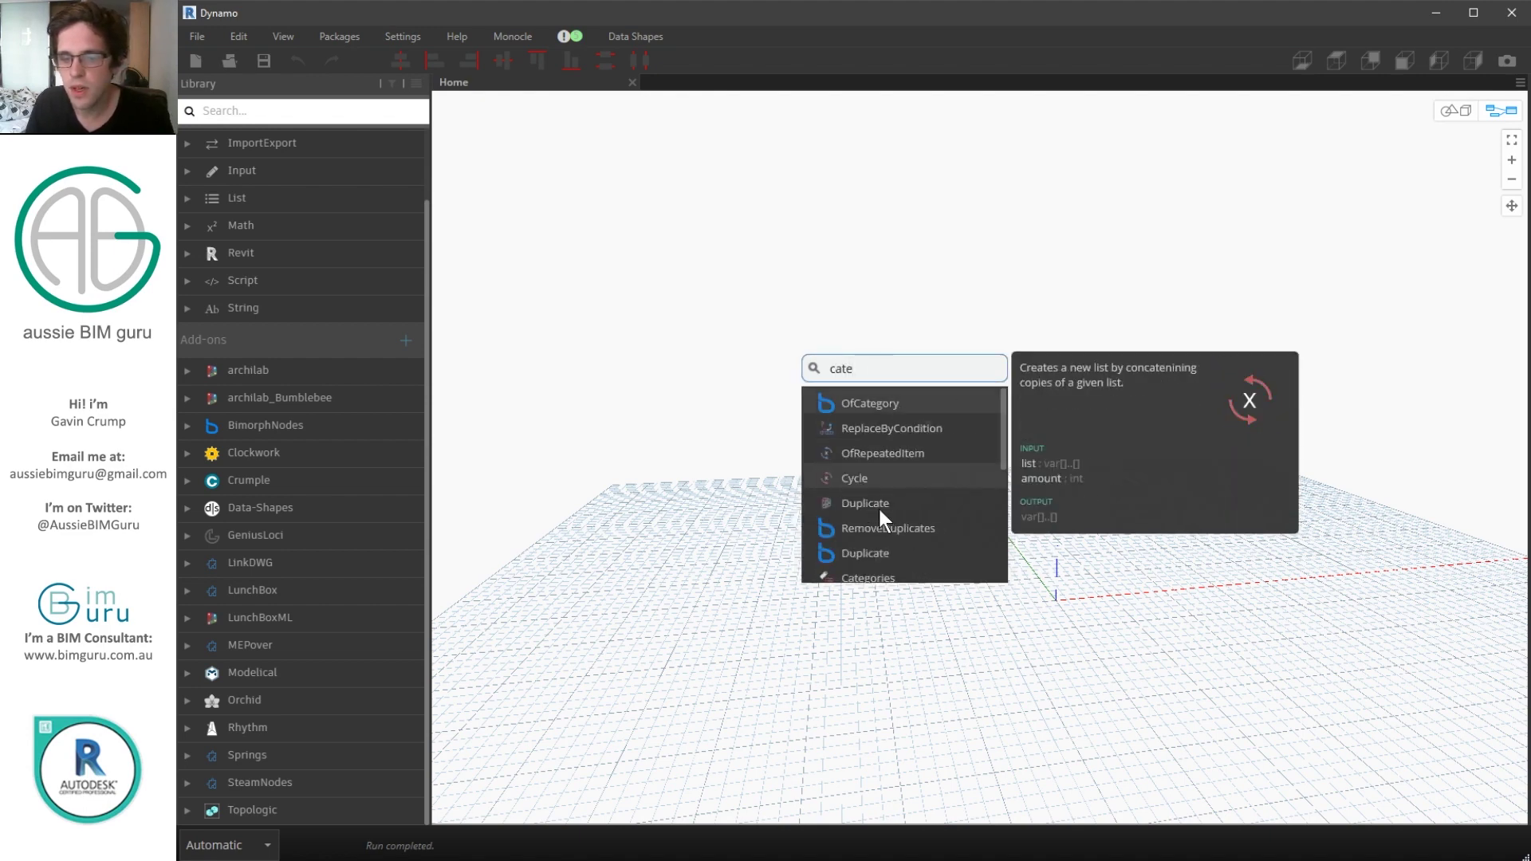
type("g")
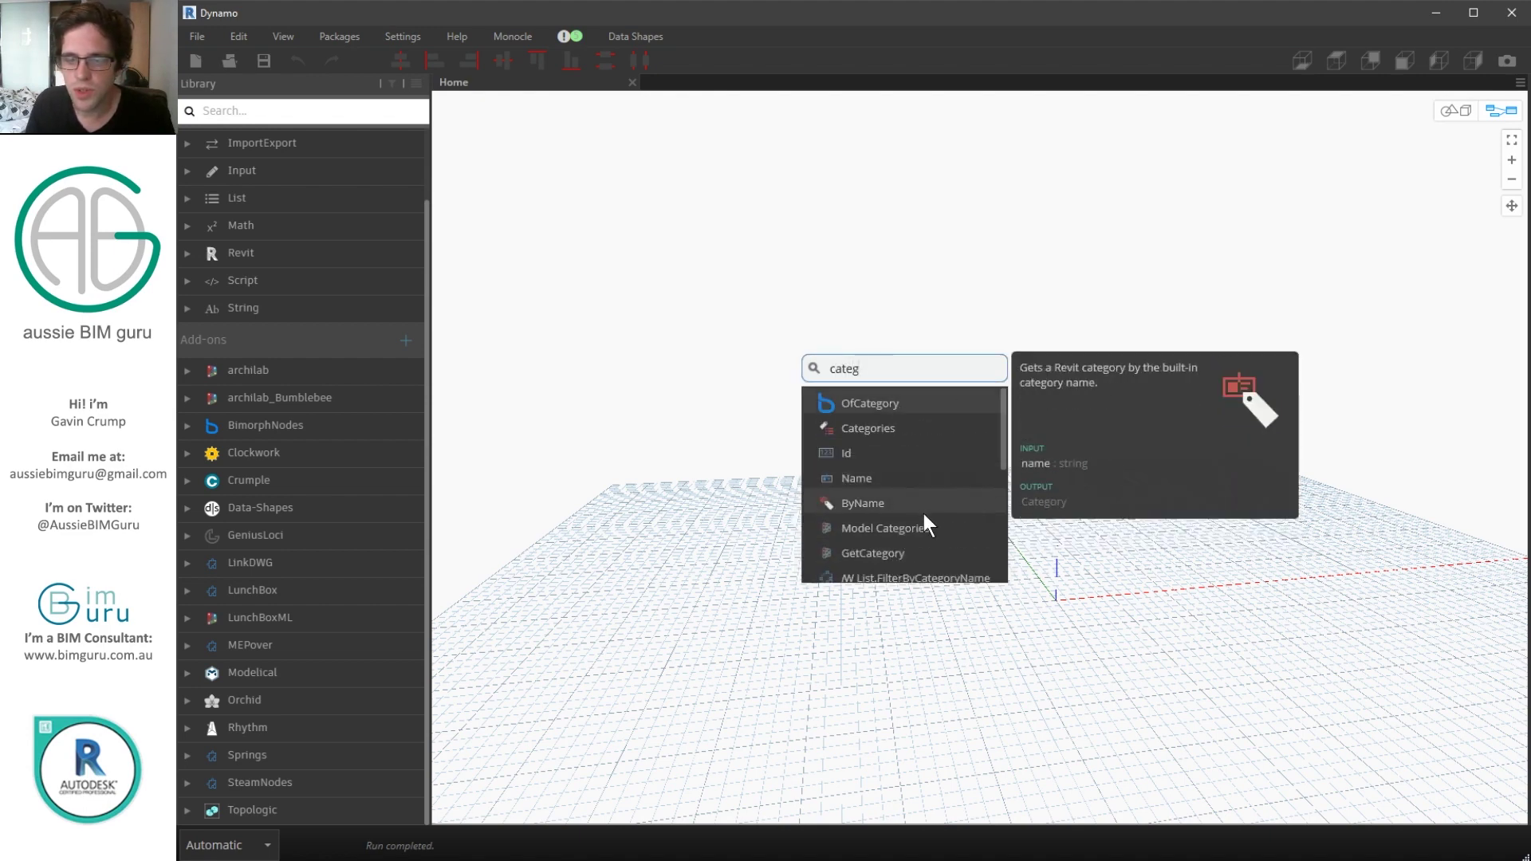
left_click(908, 431)
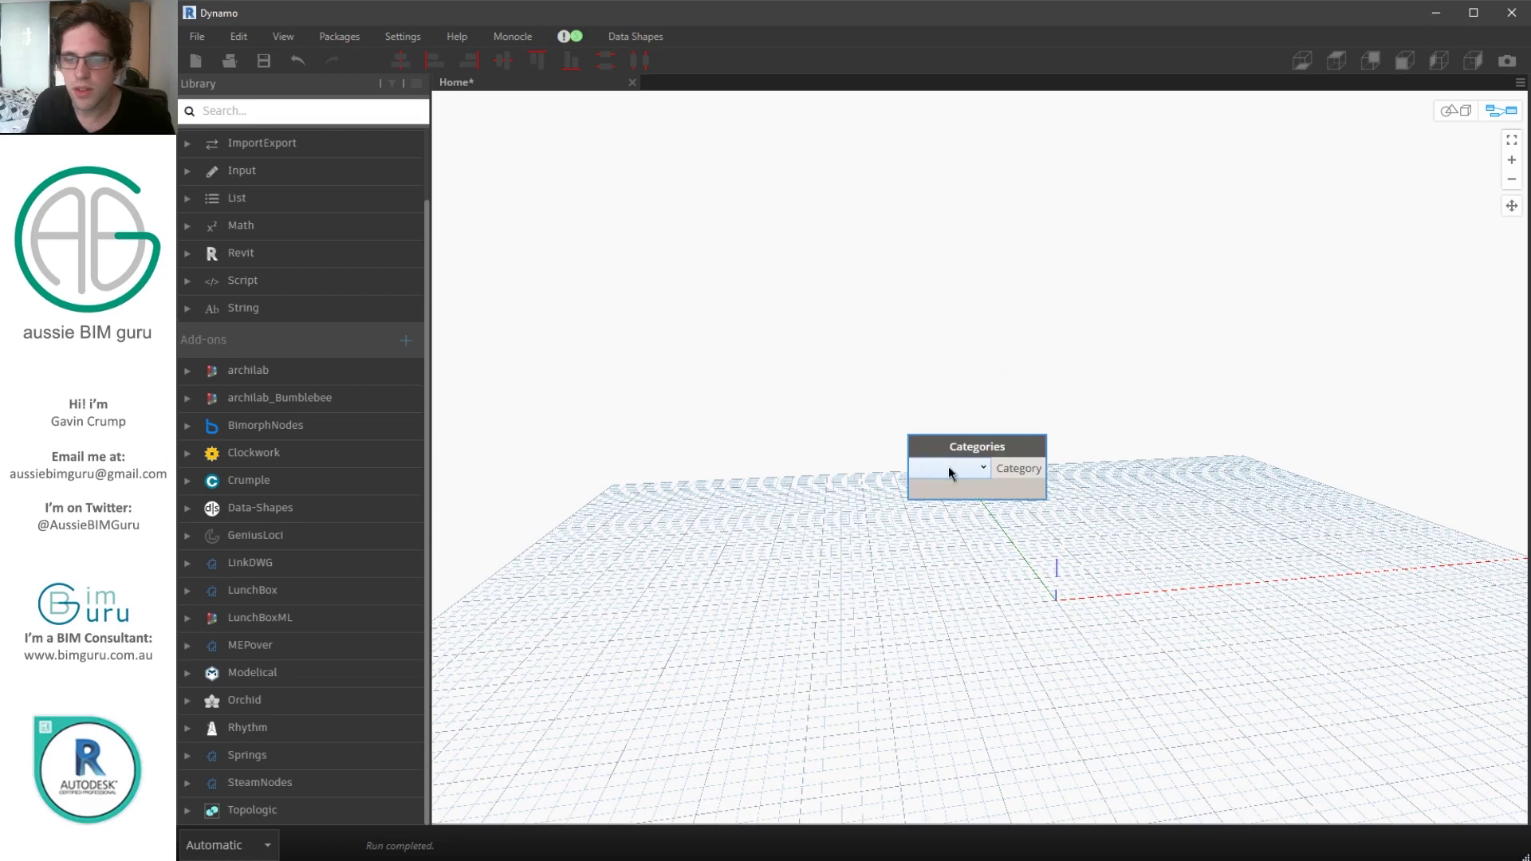
scroll(981, 639, "down", 4)
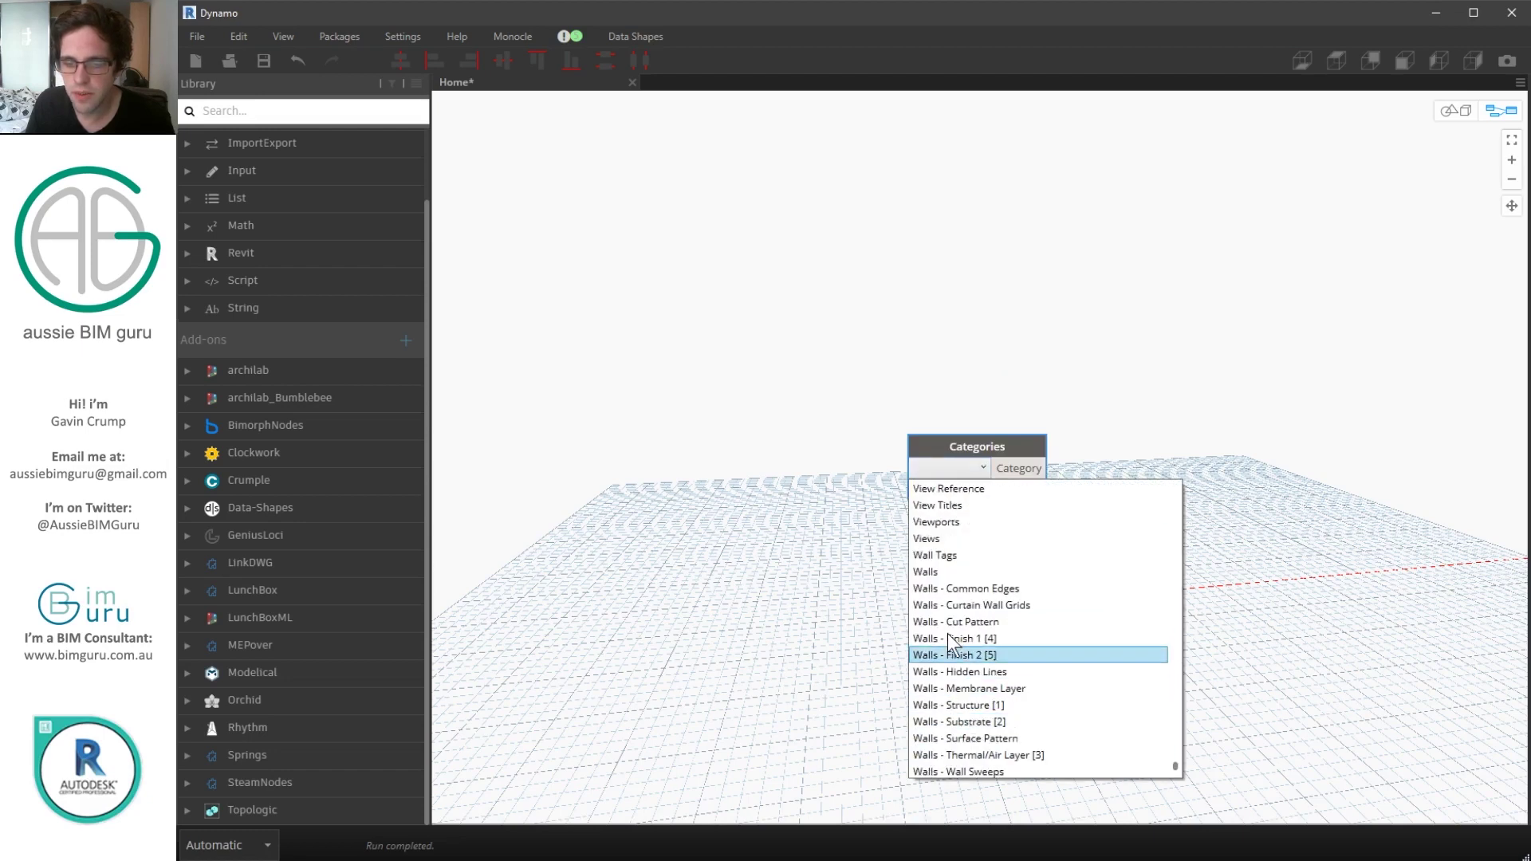
left_click(967, 566)
left_click_drag(975, 448, 676, 295)
- Search the canvas for an 'all ele' node, deleting a wrongly placed node
right_click(802, 271)
type("a")
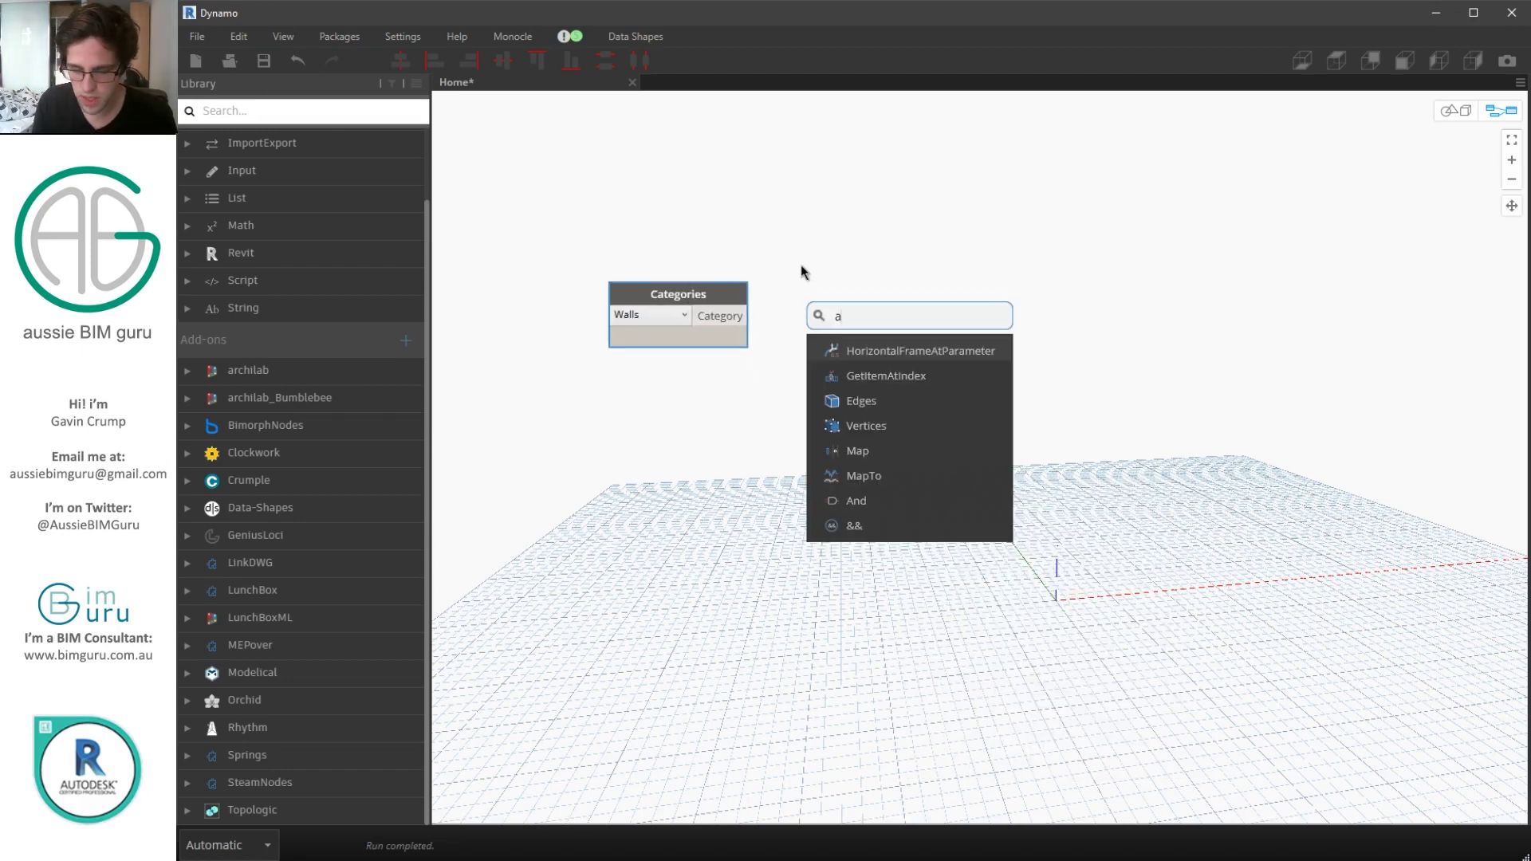
type("ll ele")
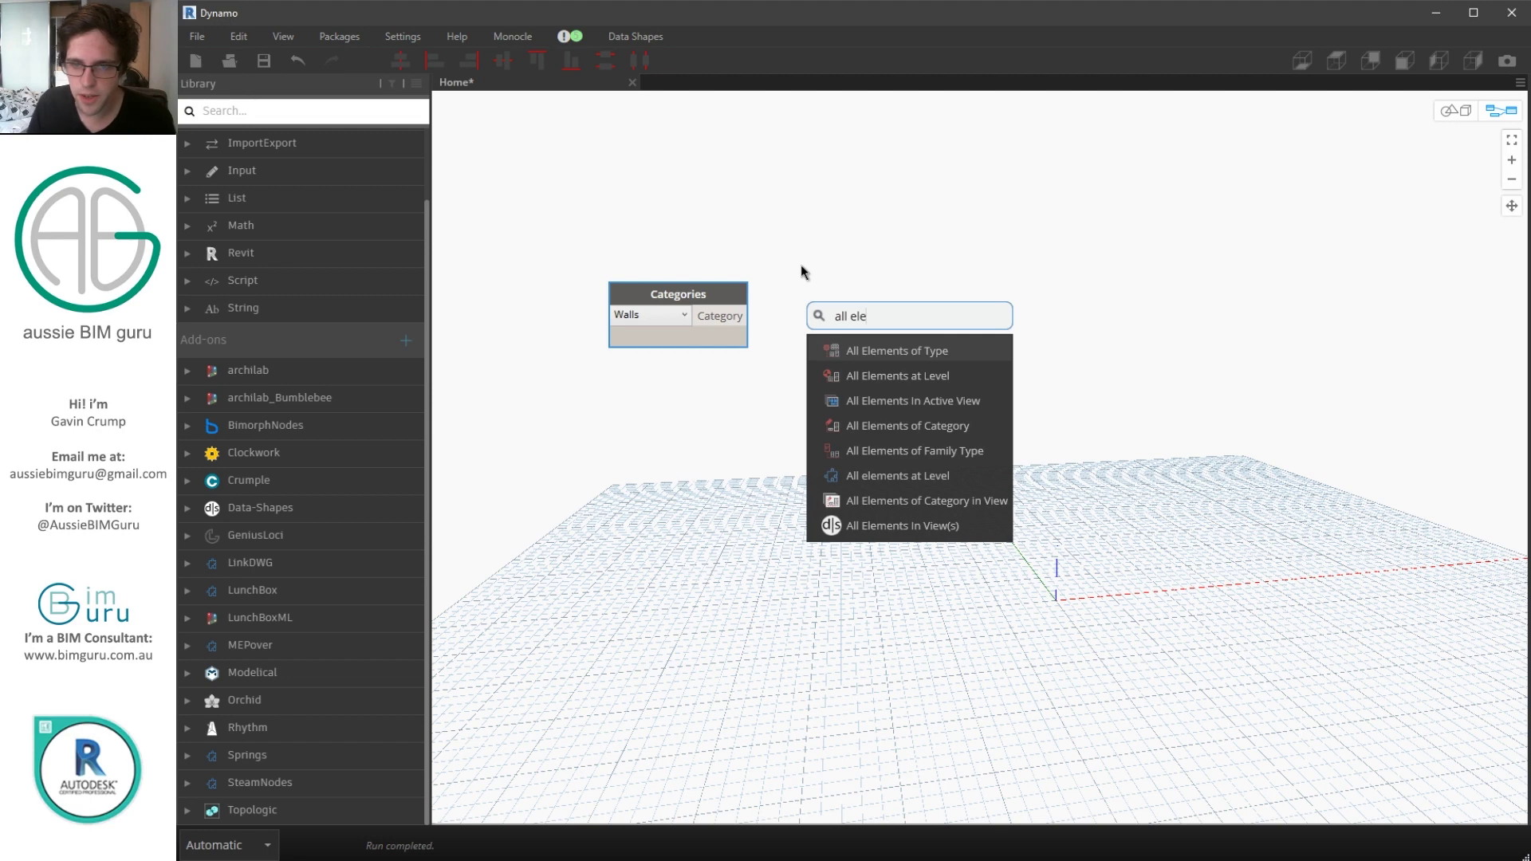
left_click(945, 445)
key("Delete")
right_click(917, 373)
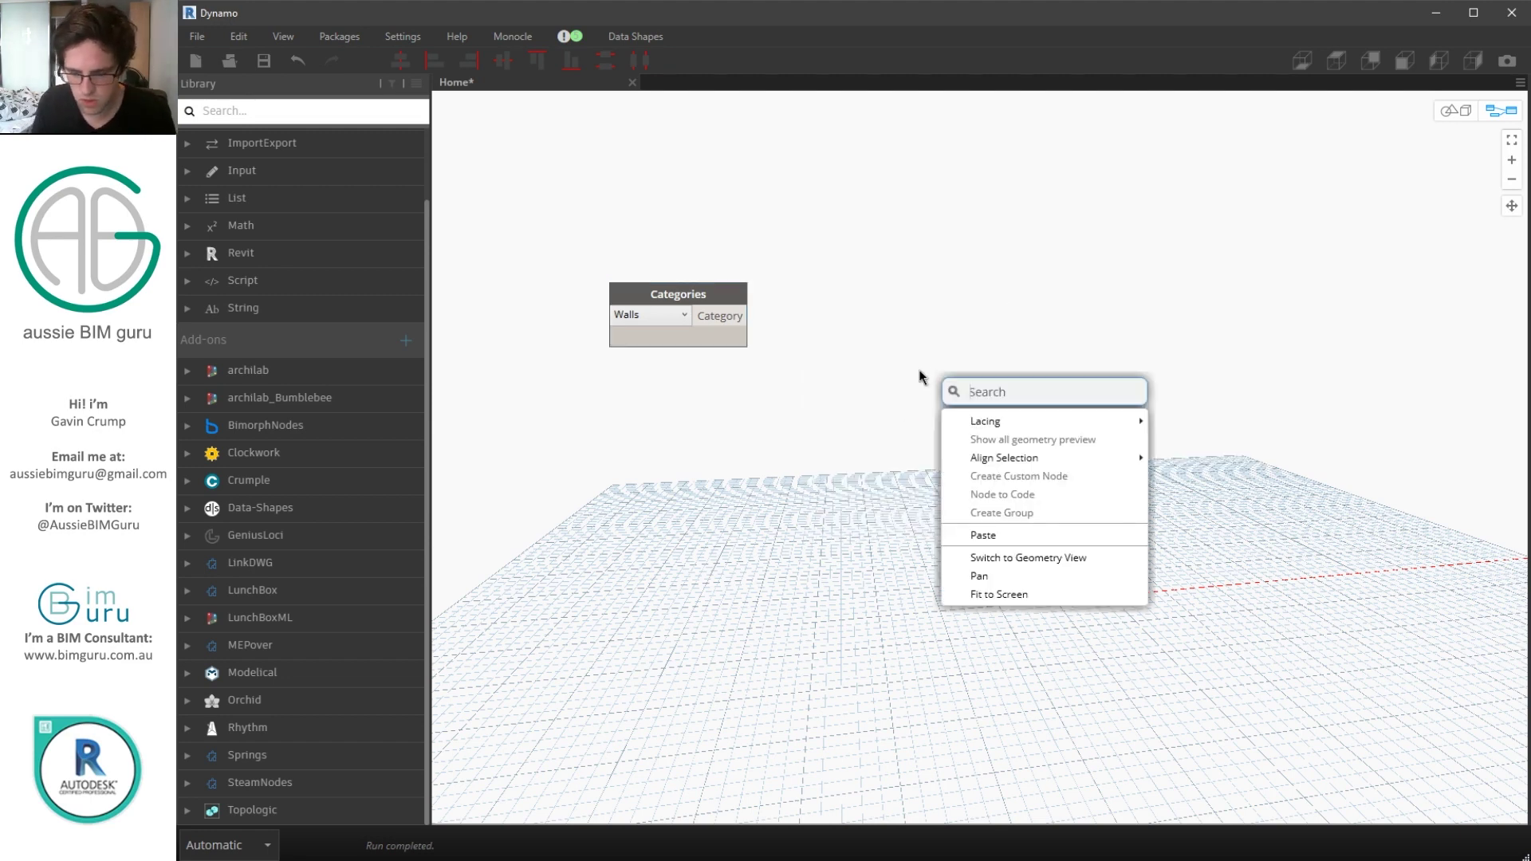
type("ele")
key("BackSpace")
key("BackSpace")
key("BackSpace")
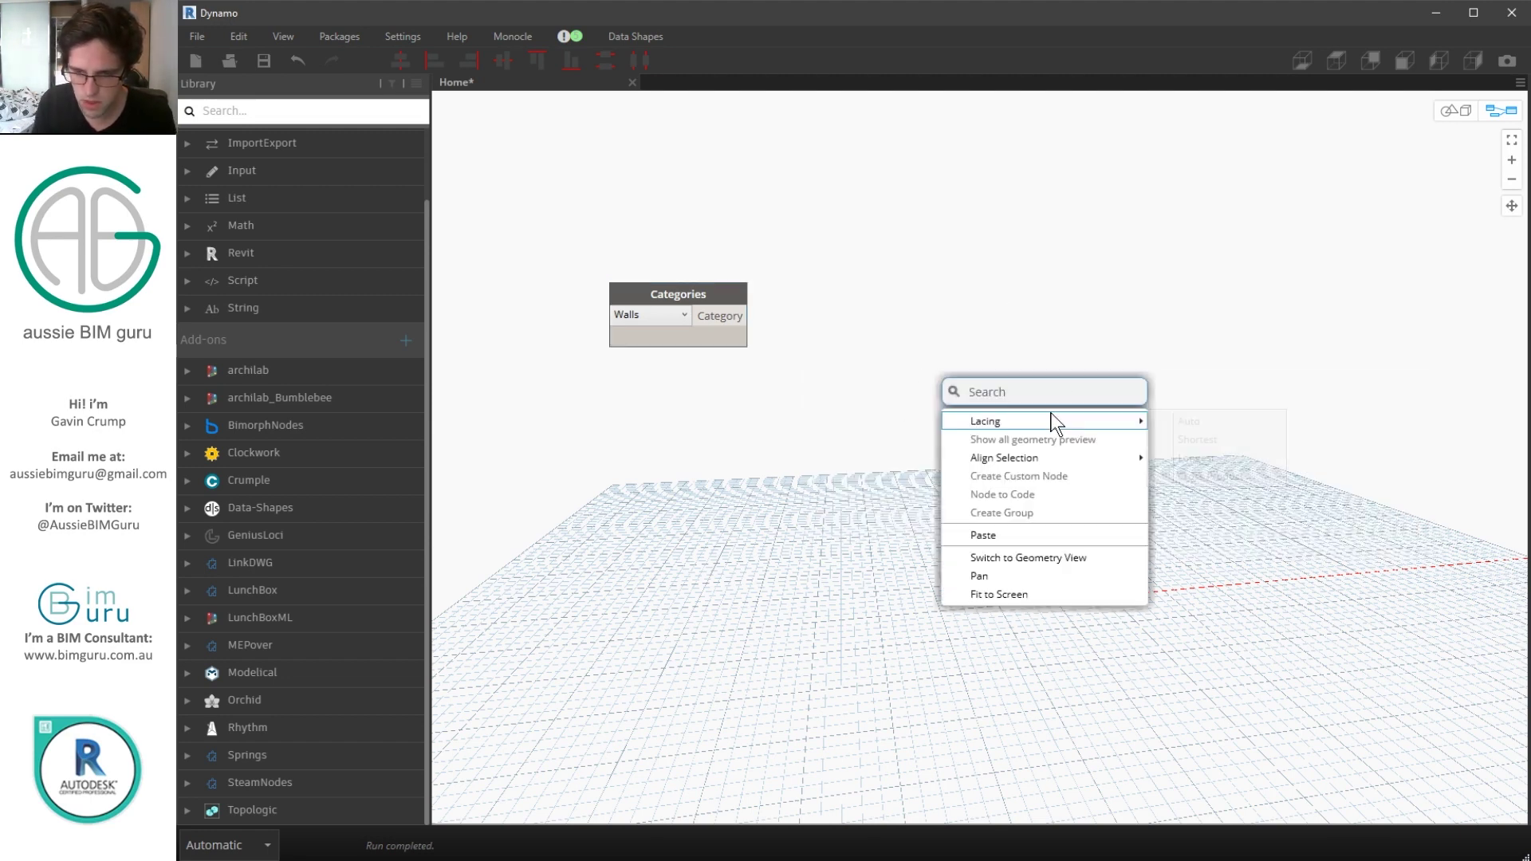
mouse_move(1057, 421)
left_click(949, 280)
right_click(949, 279)
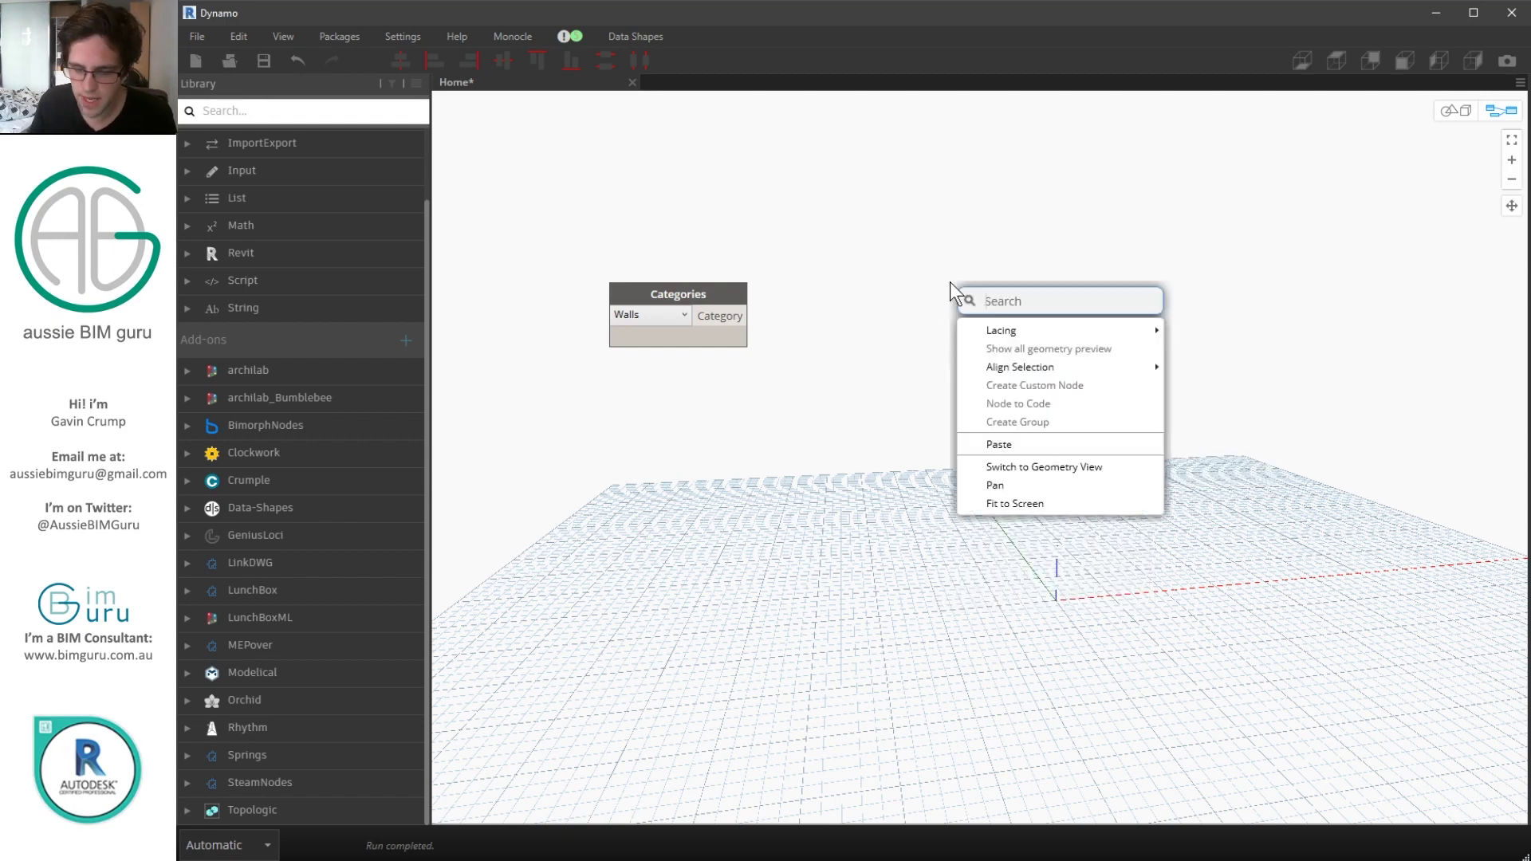
type("all ele")
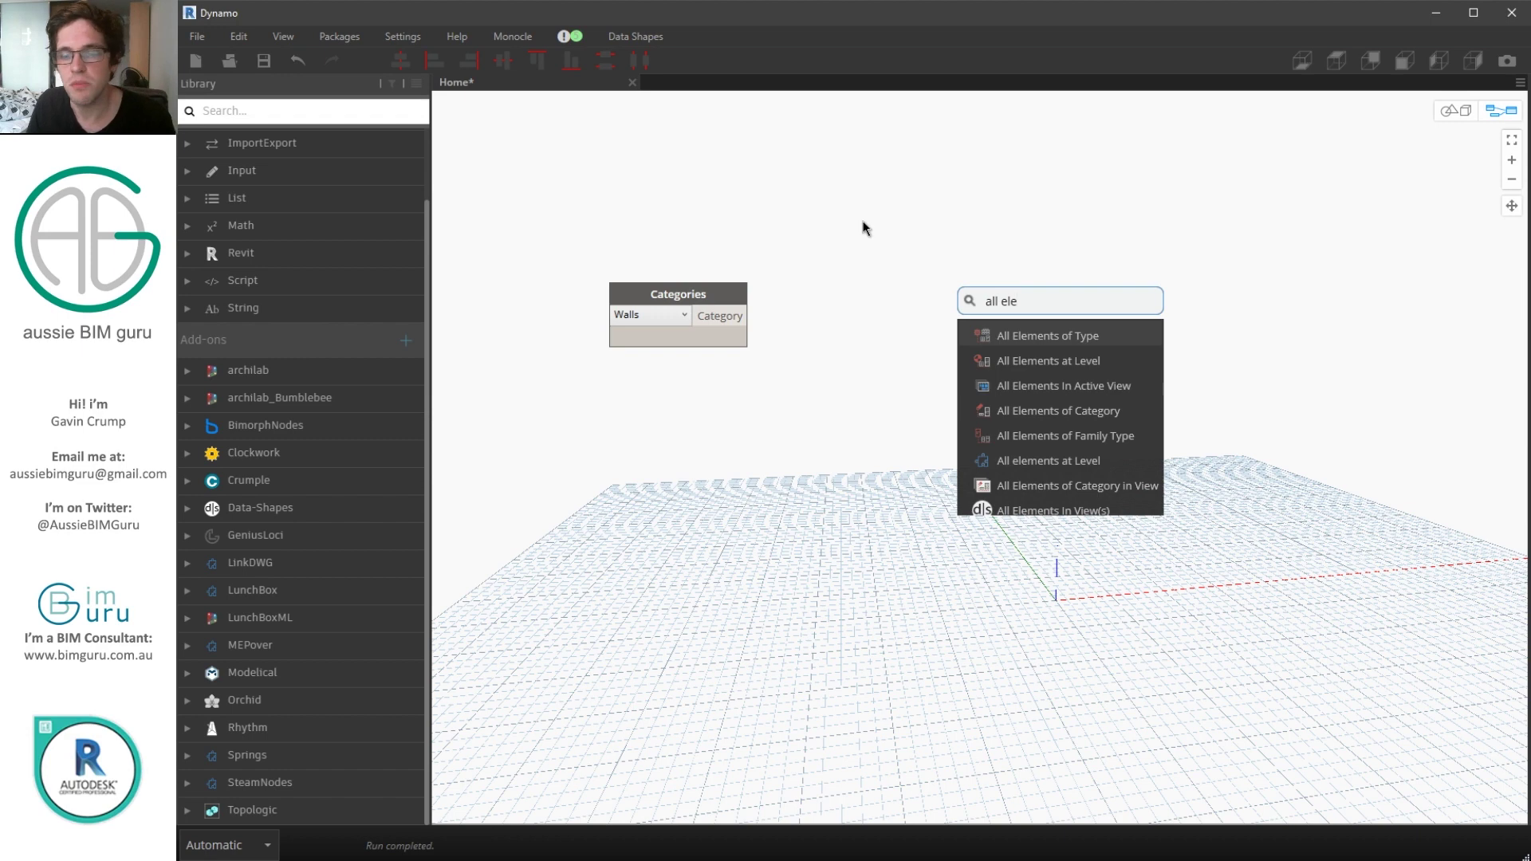
left_click(939, 201)
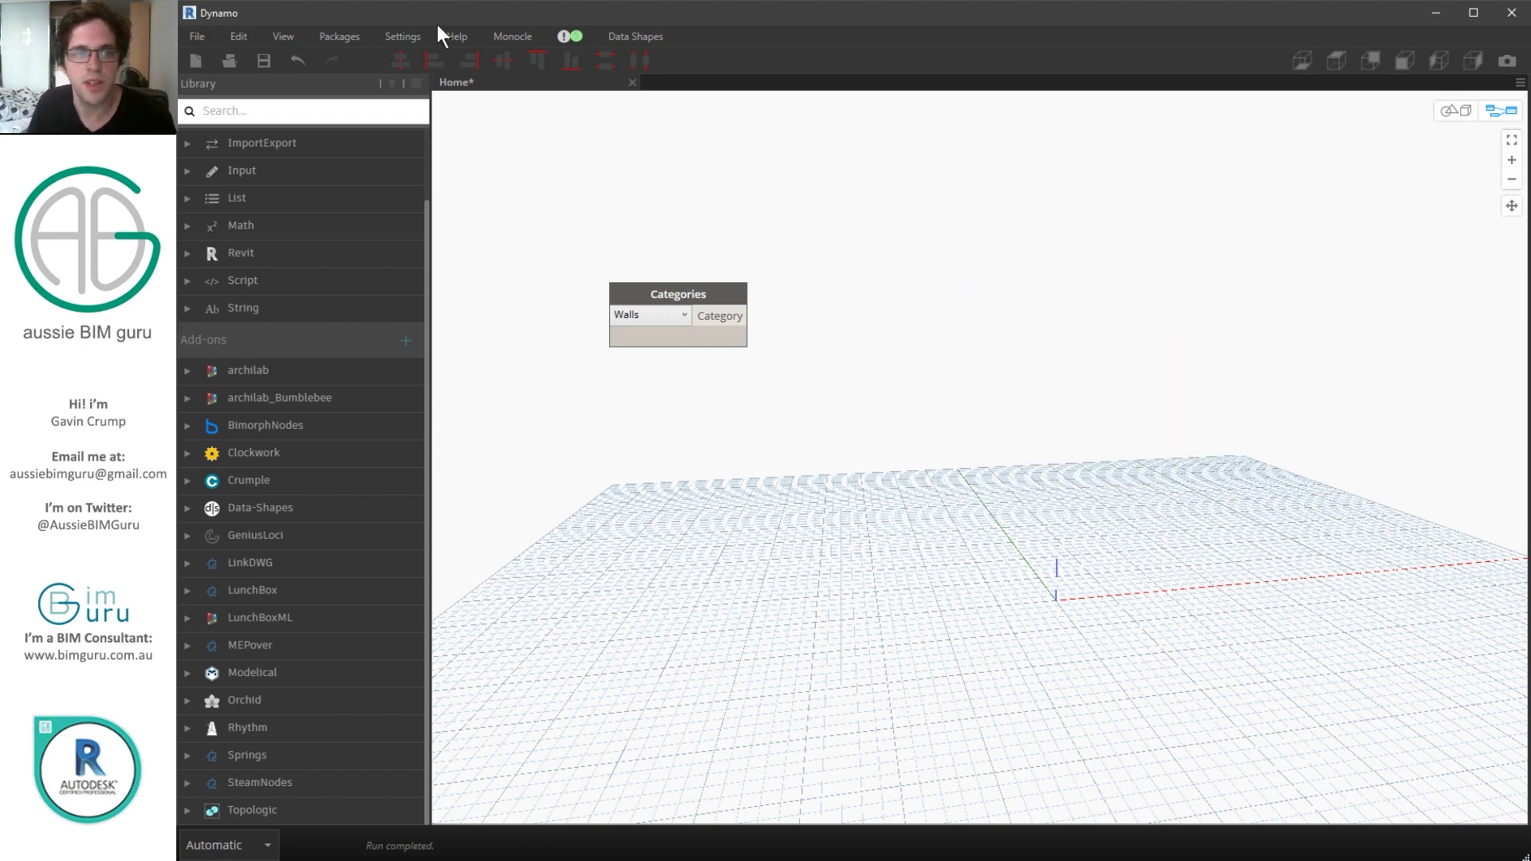
- View and close Monocle's About window showing version 2020.6.1.0, then reopen the Monocle menu
left_click(511, 36)
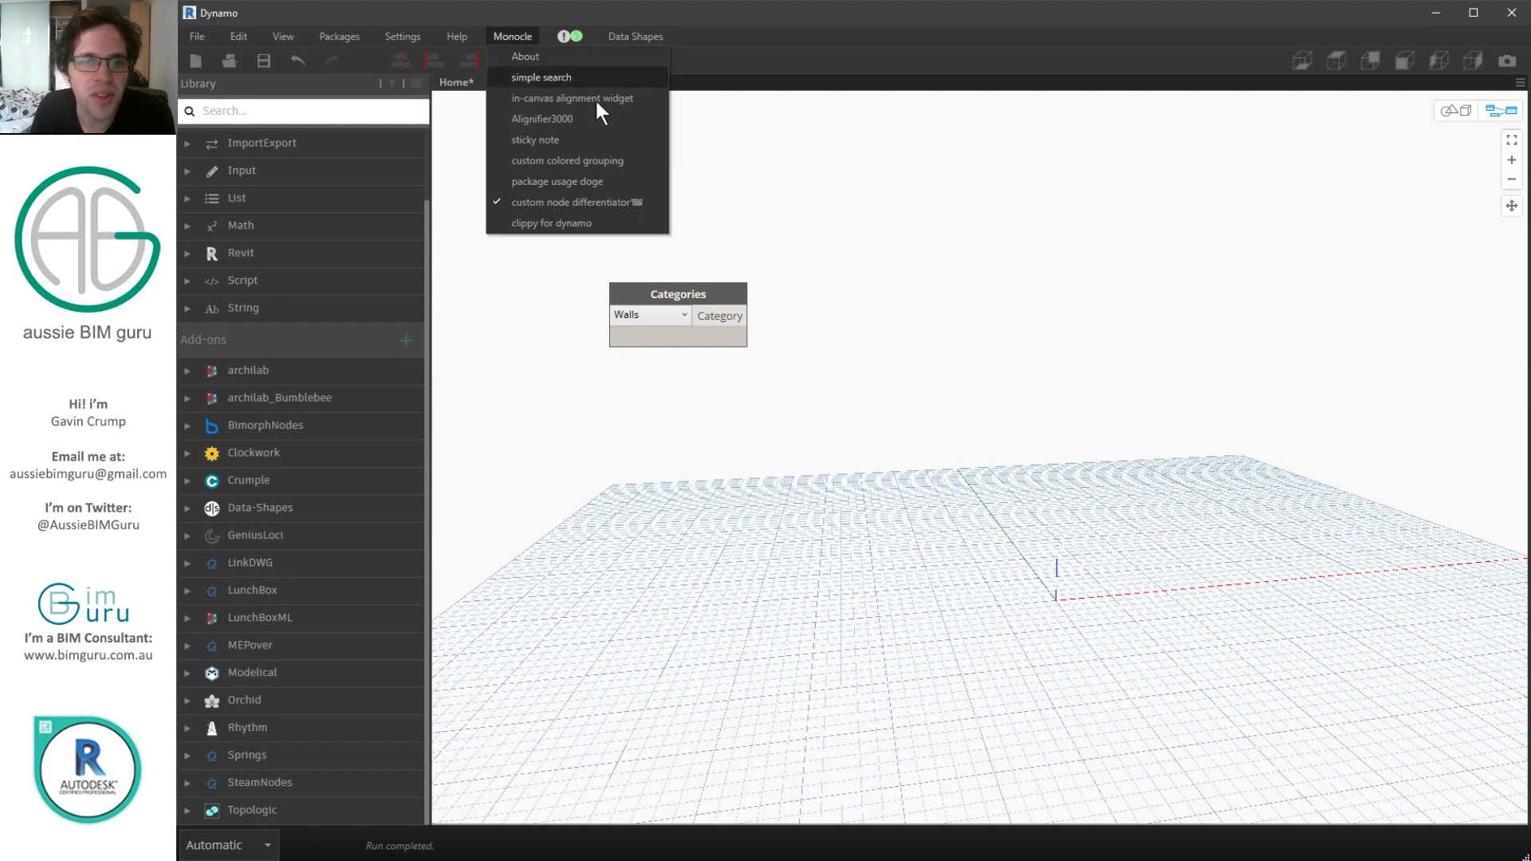
left_click(587, 159)
left_click(515, 36)
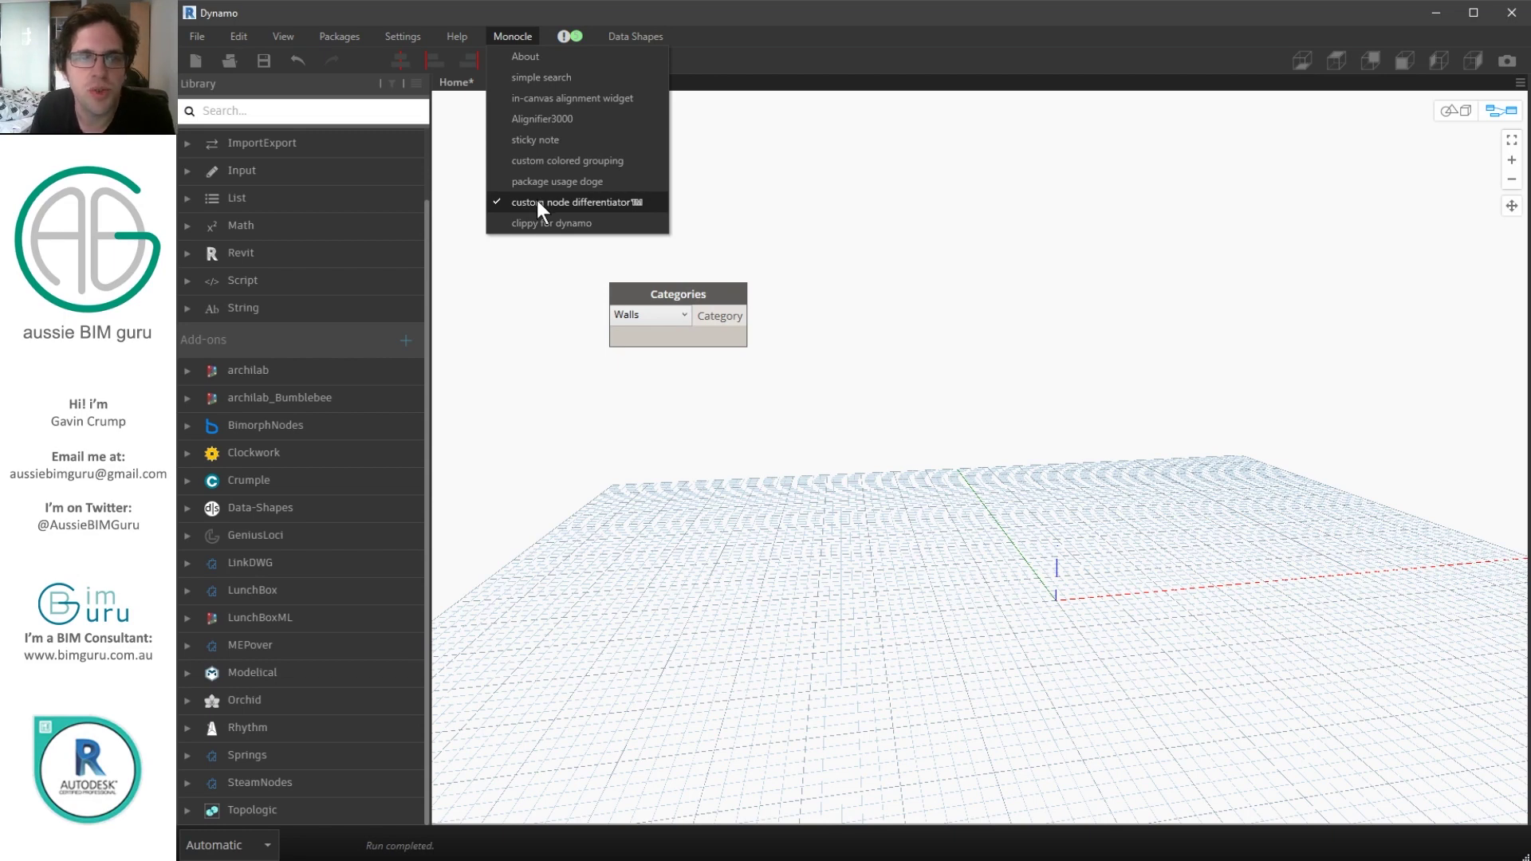
left_click(534, 55)
left_click_drag(706, 173, 1029, 201)
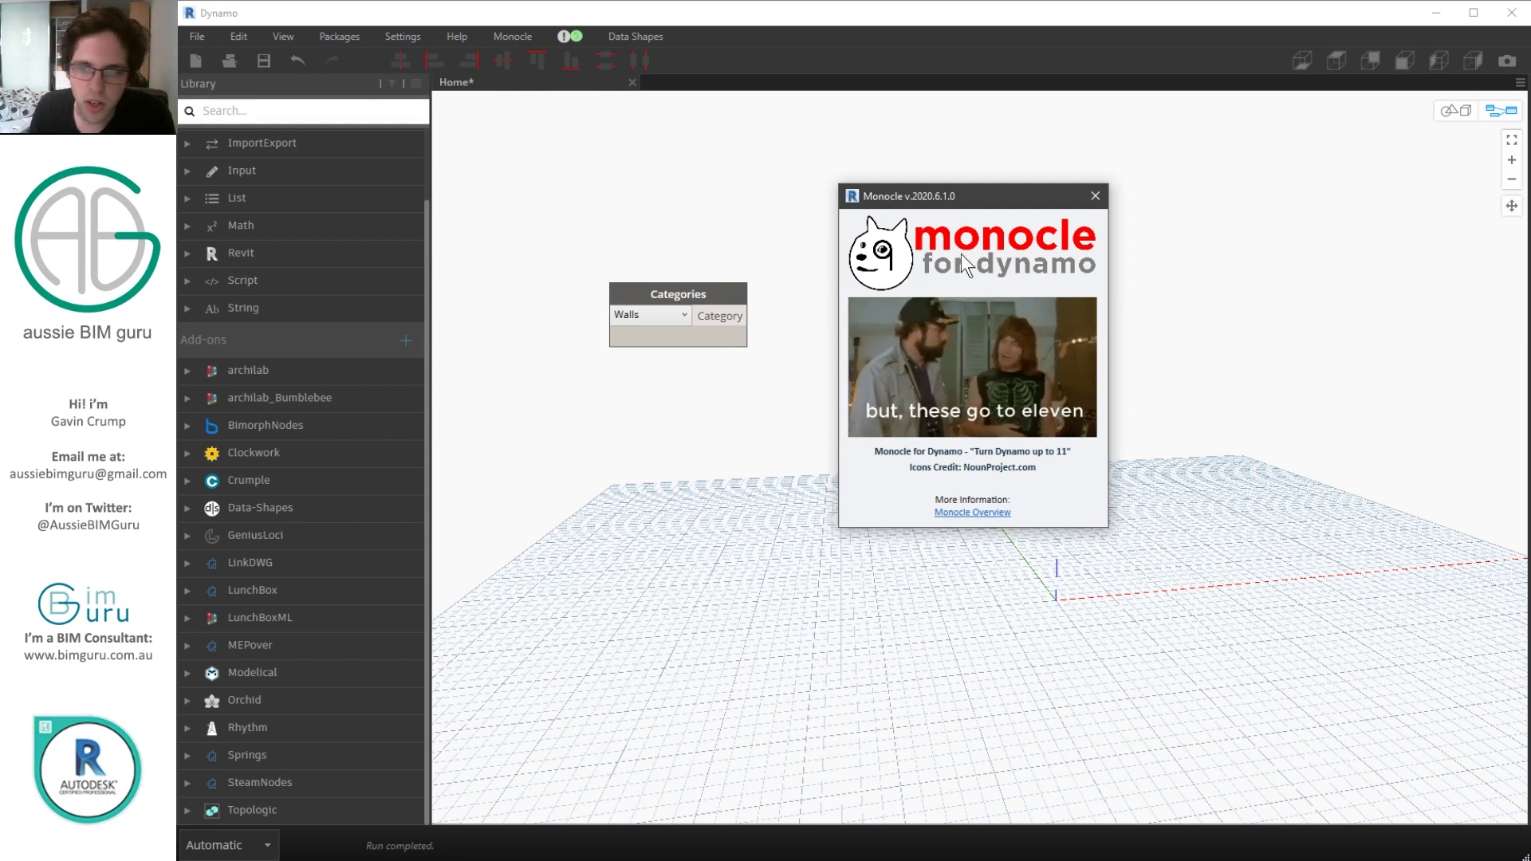
left_click(1095, 195)
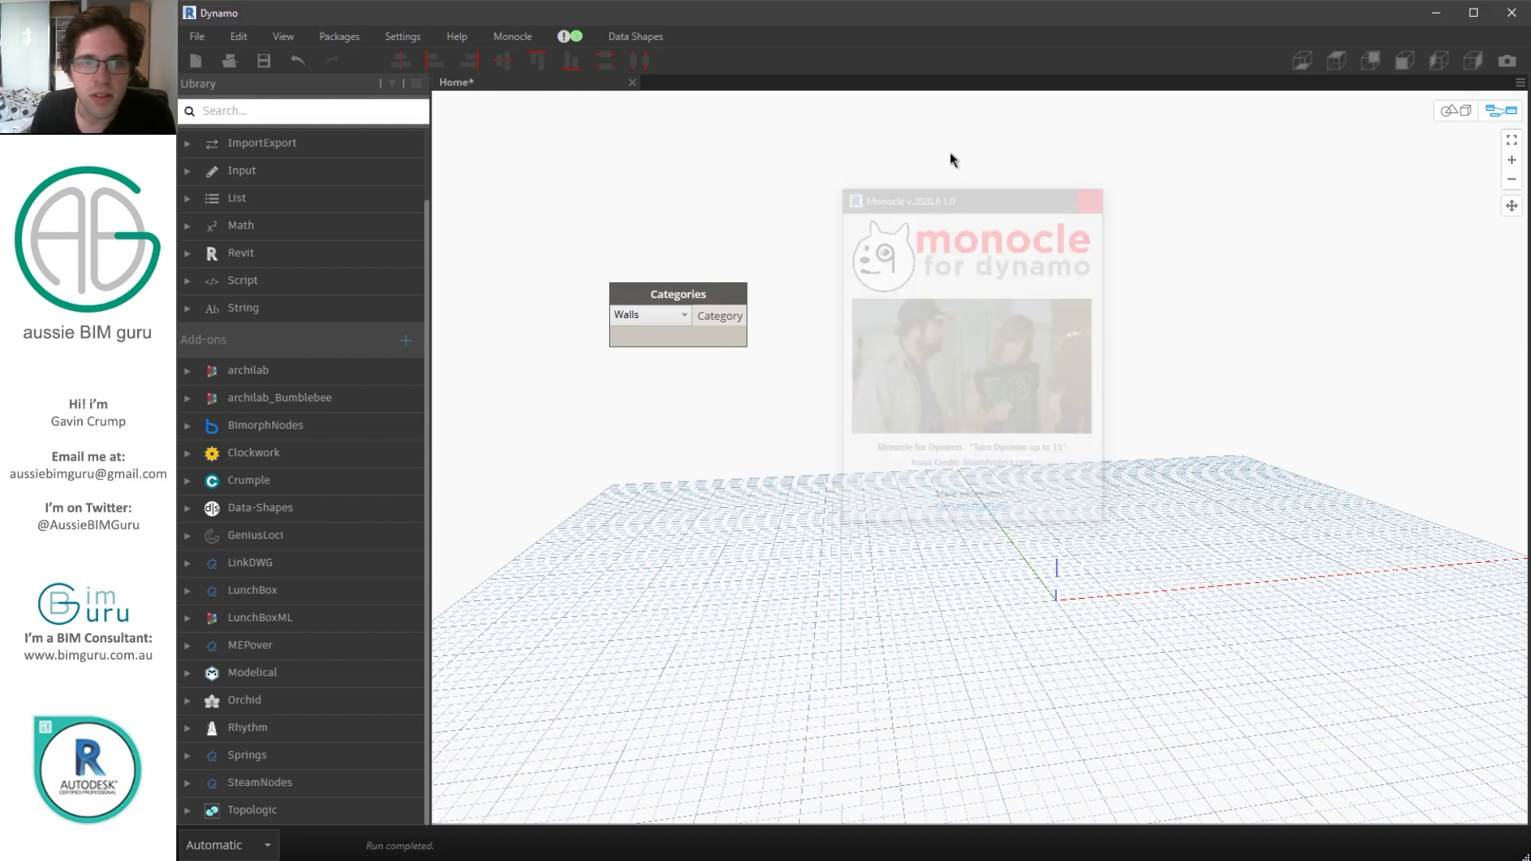
left_click(522, 35)
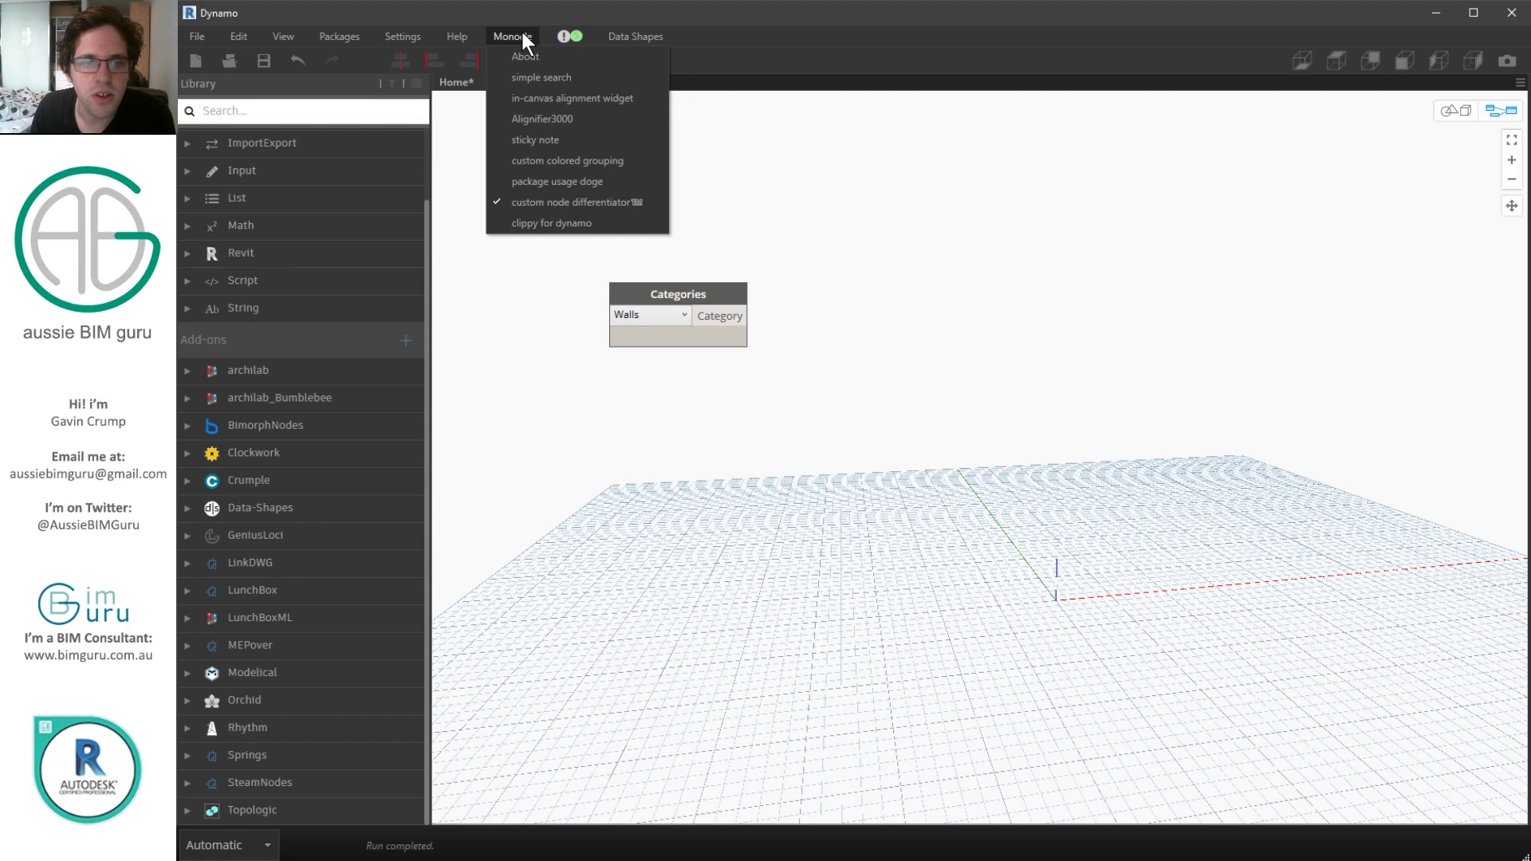
- Search Monocle's Simple Search for 'all elements of', also matching node descriptions
left_click(544, 79)
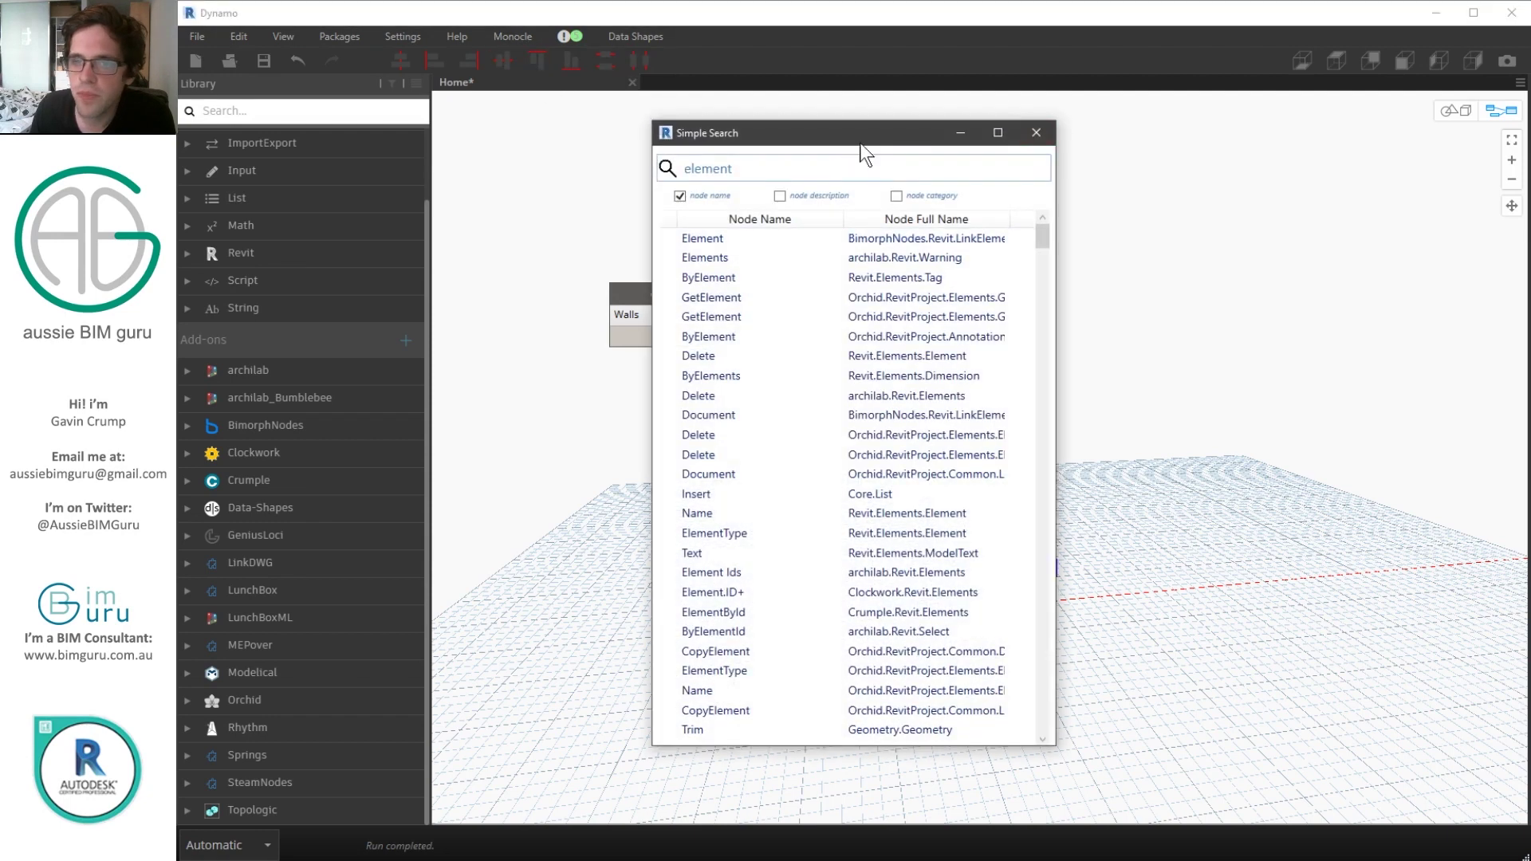
left_click_drag(861, 128, 1270, 126)
left_click_drag(1172, 156, 1090, 157)
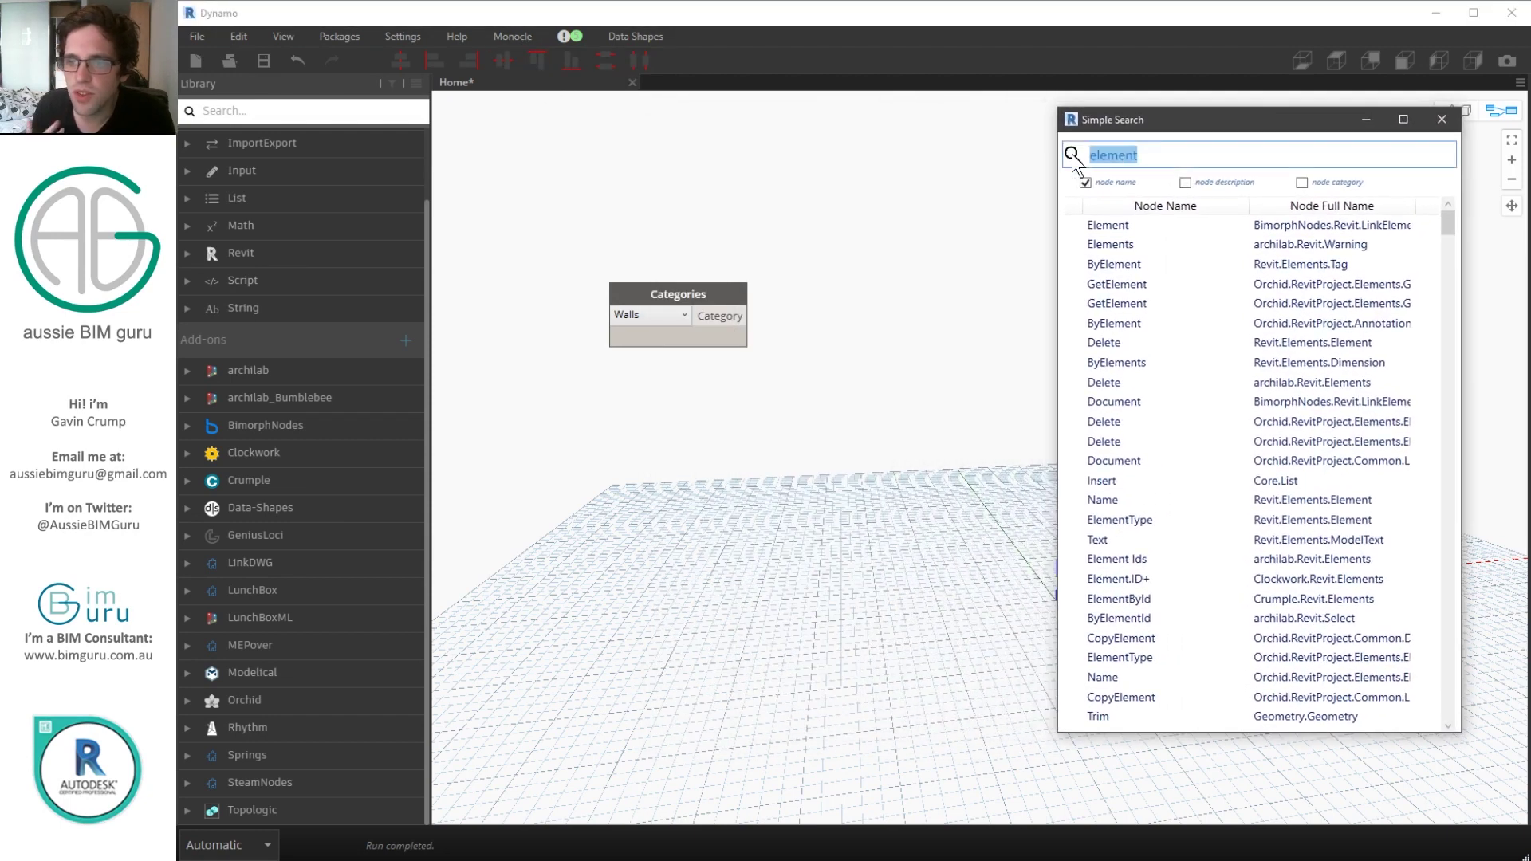
key("BackSpace")
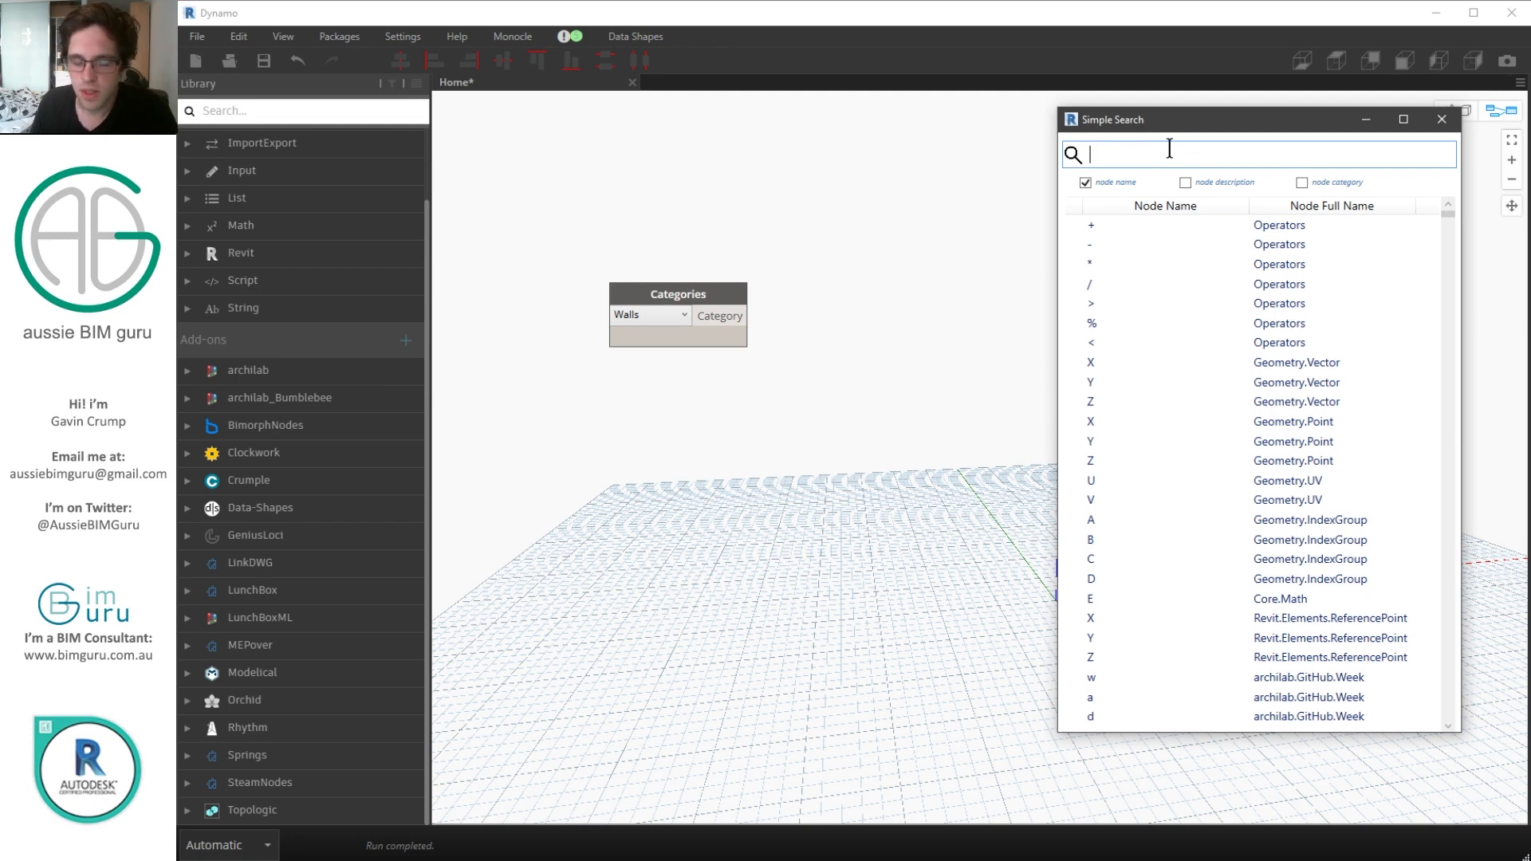
type("all e")
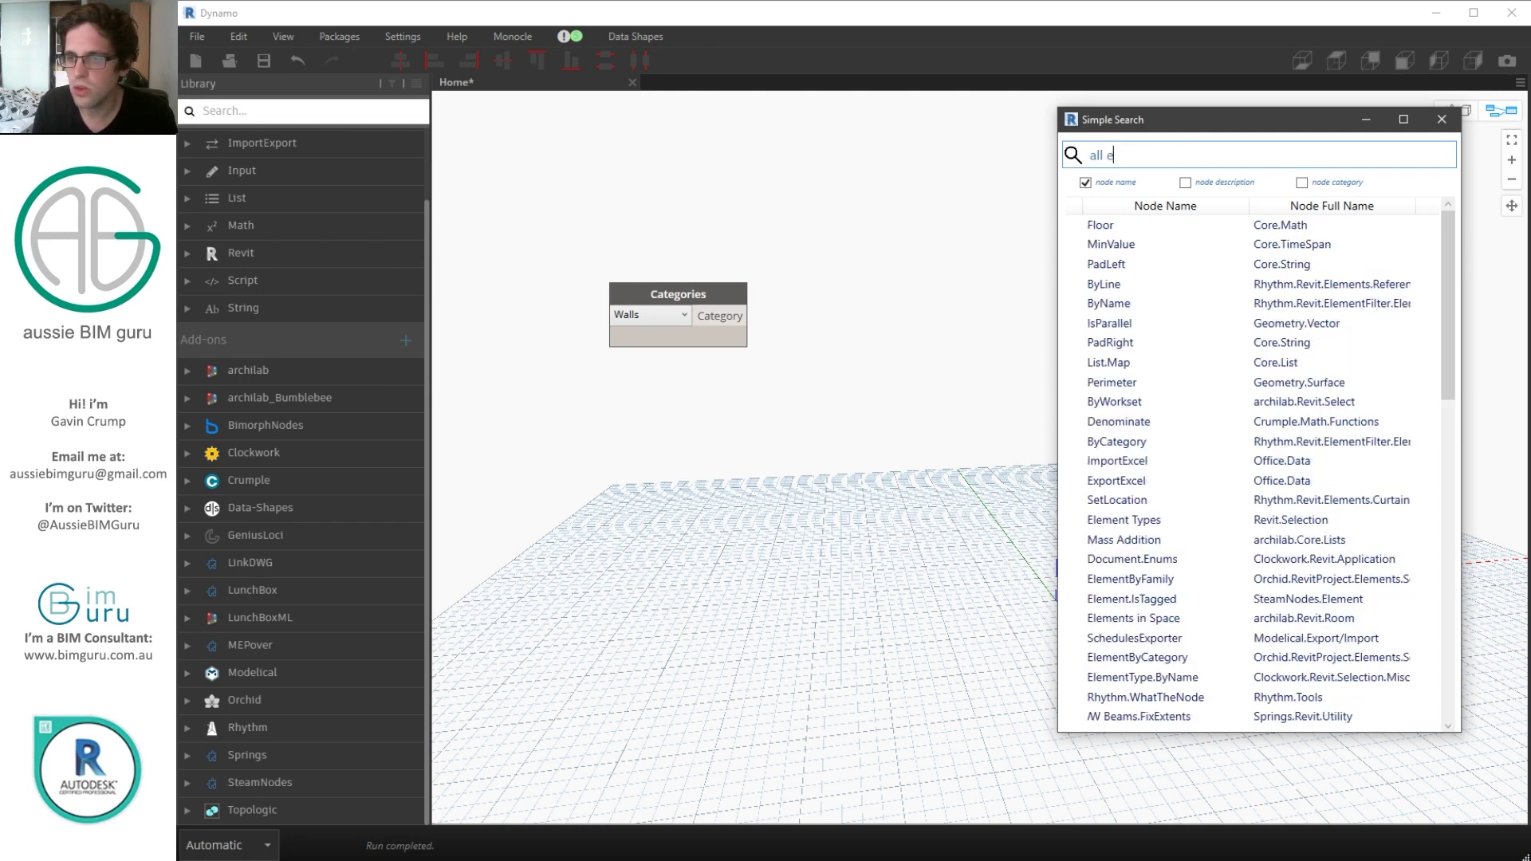
type("lements of c")
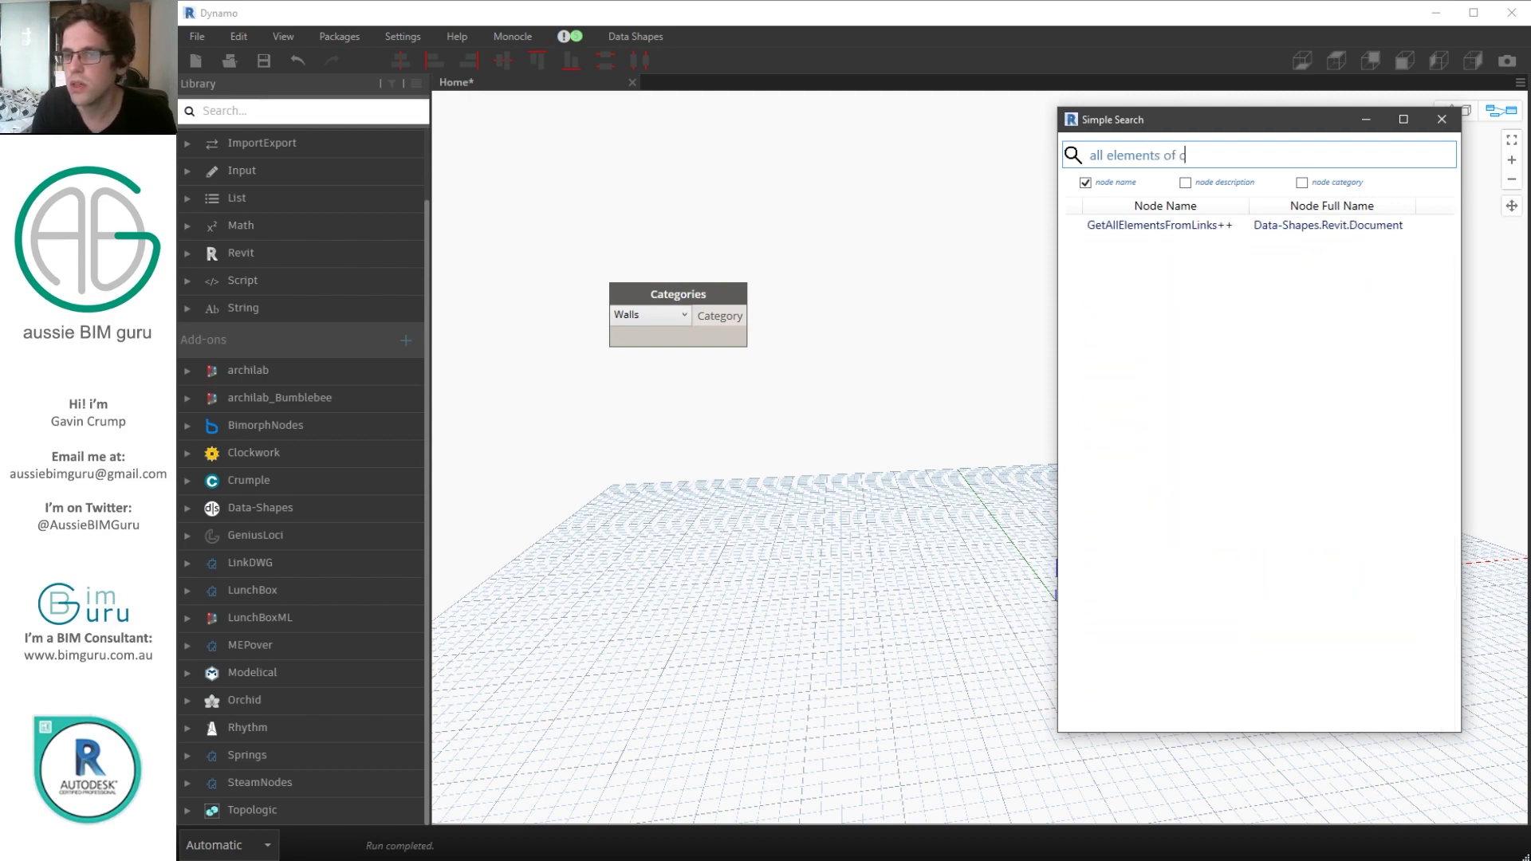
type("at")
key("BackSpace")
key("BackSpace")
key("BackSpace")
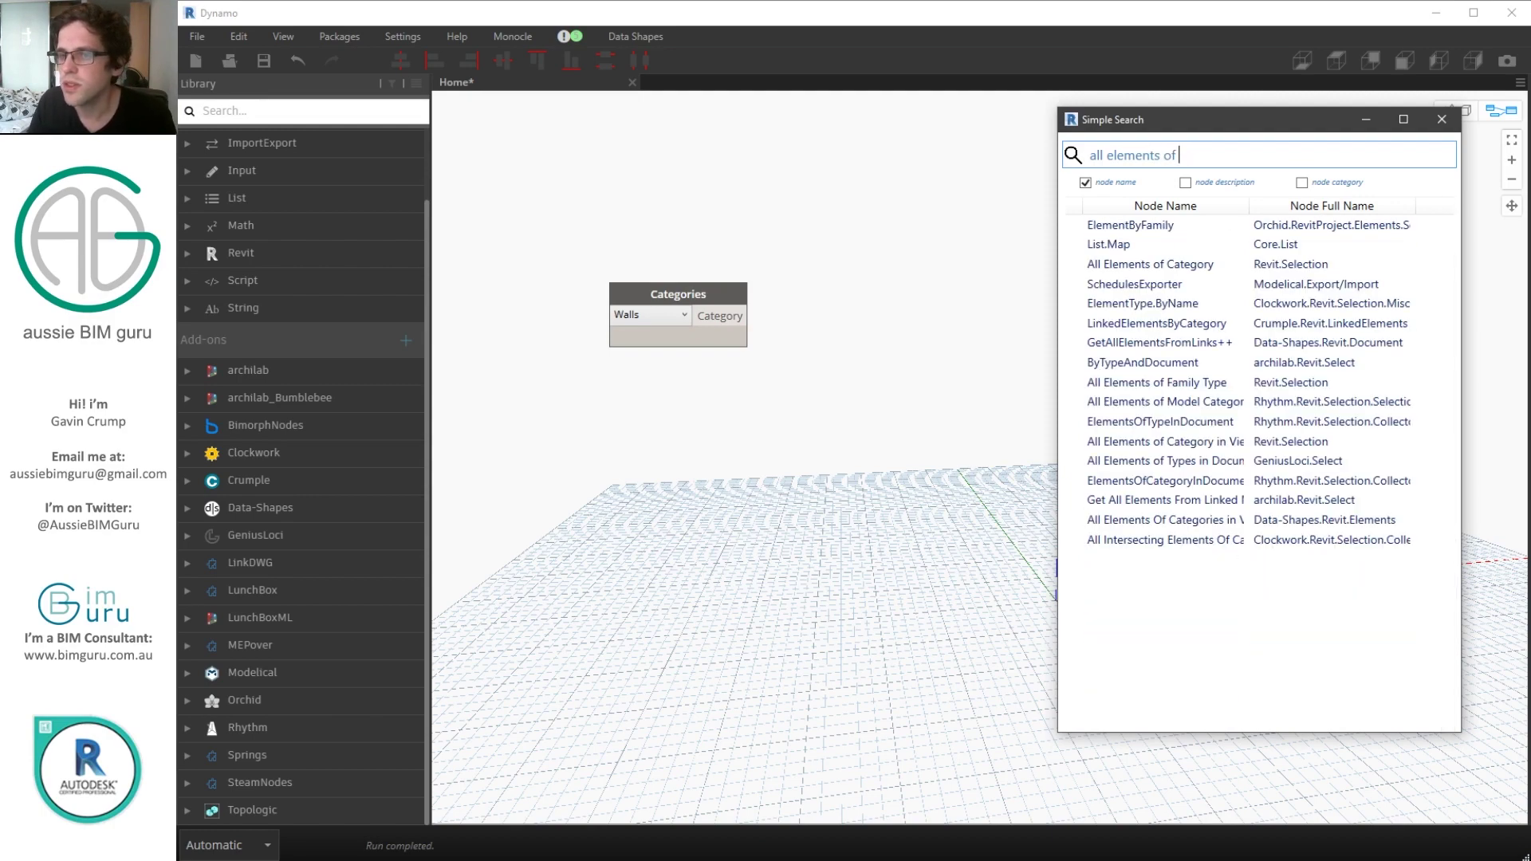
left_click(1185, 183)
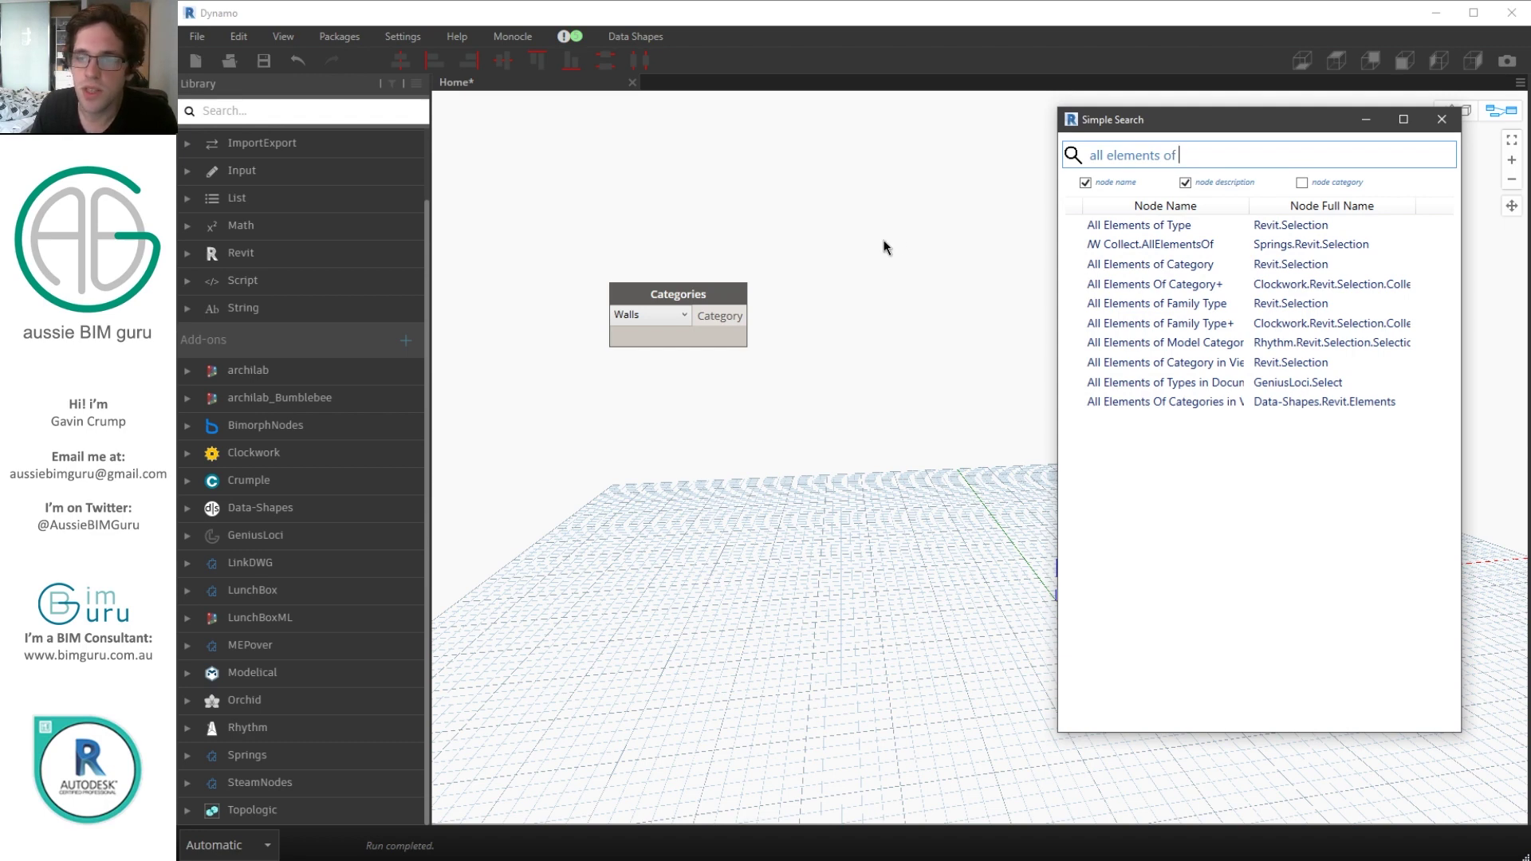
- Drag All Elements of Category from the results onto the canvas beside Categories
right_click(856, 230)
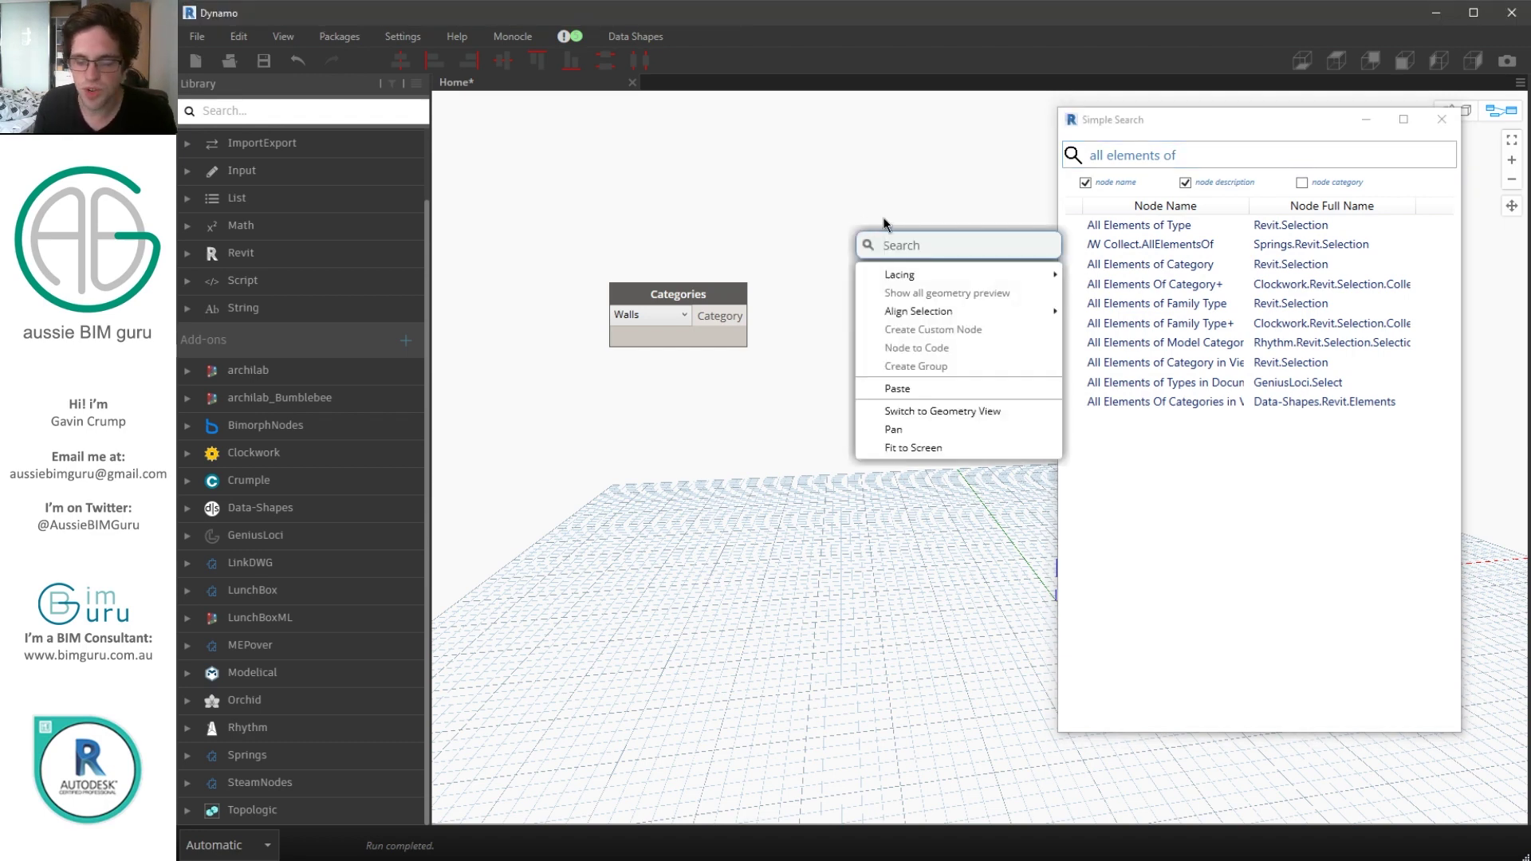
type("all ele")
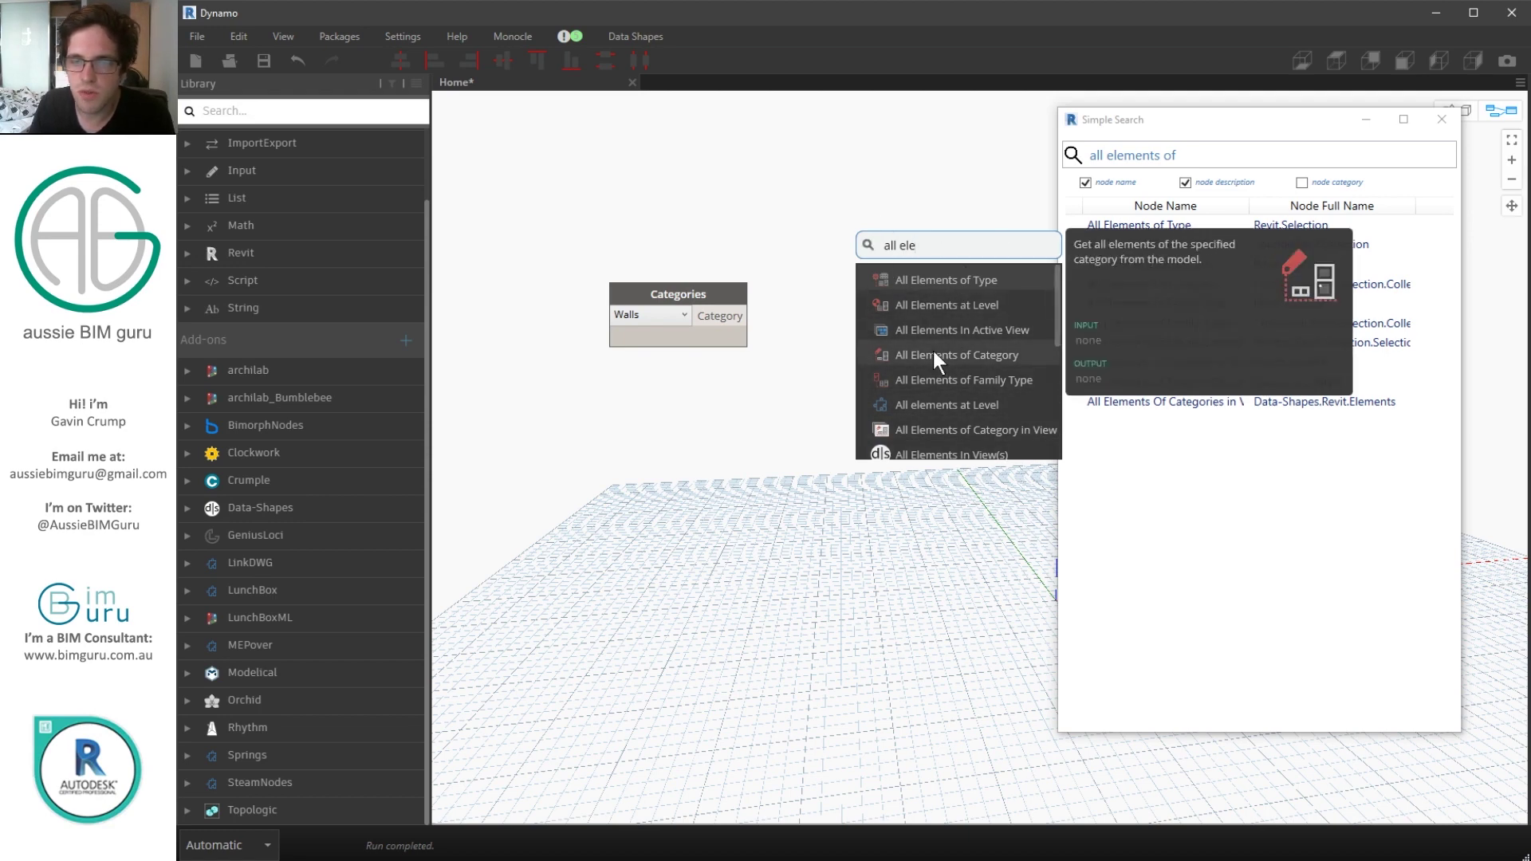
left_click(792, 230)
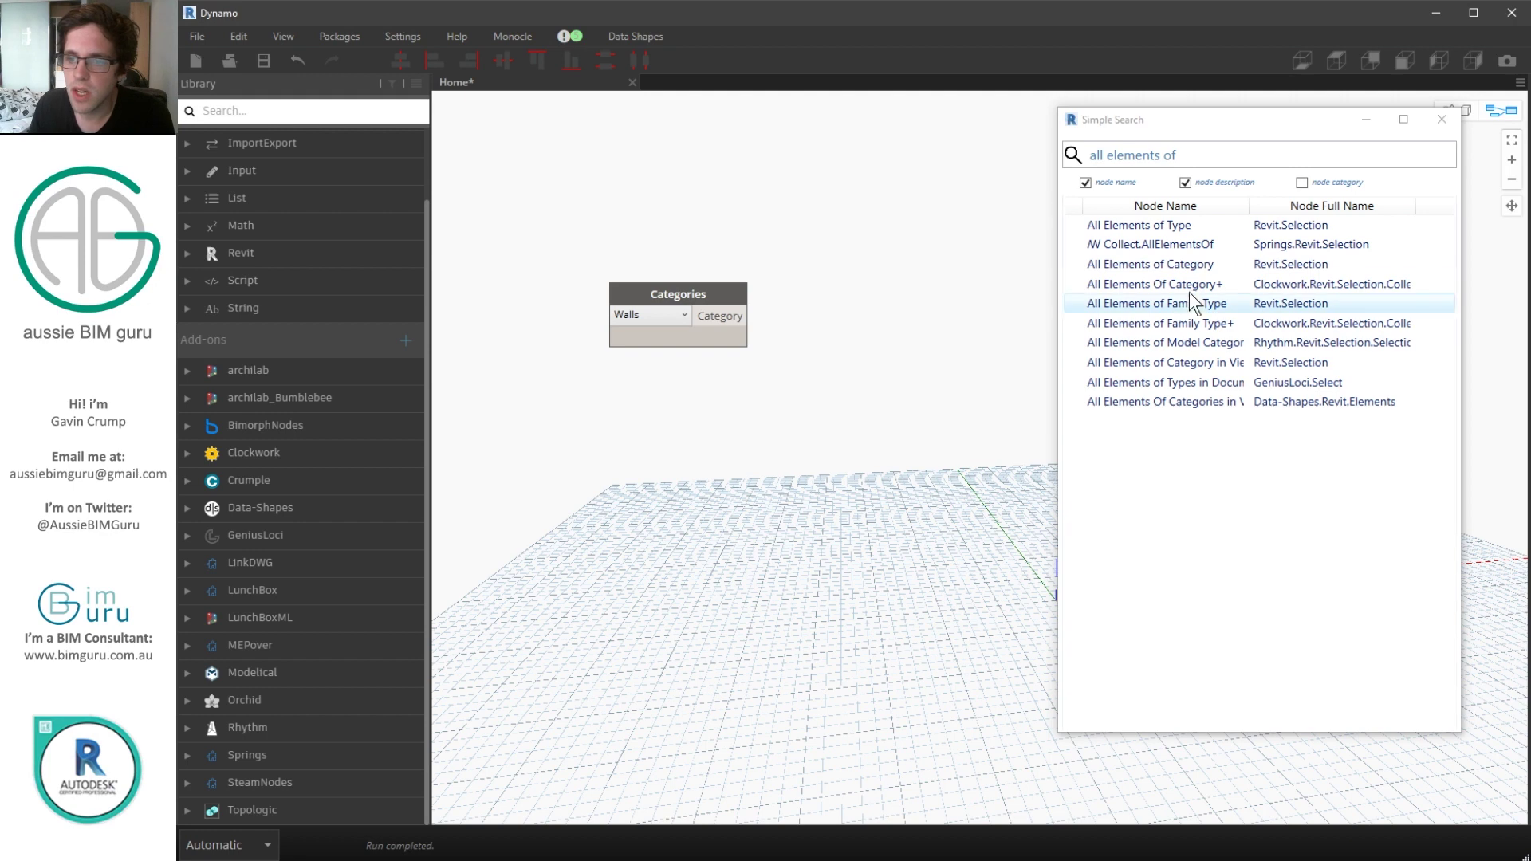
left_click_drag(1186, 280, 847, 299)
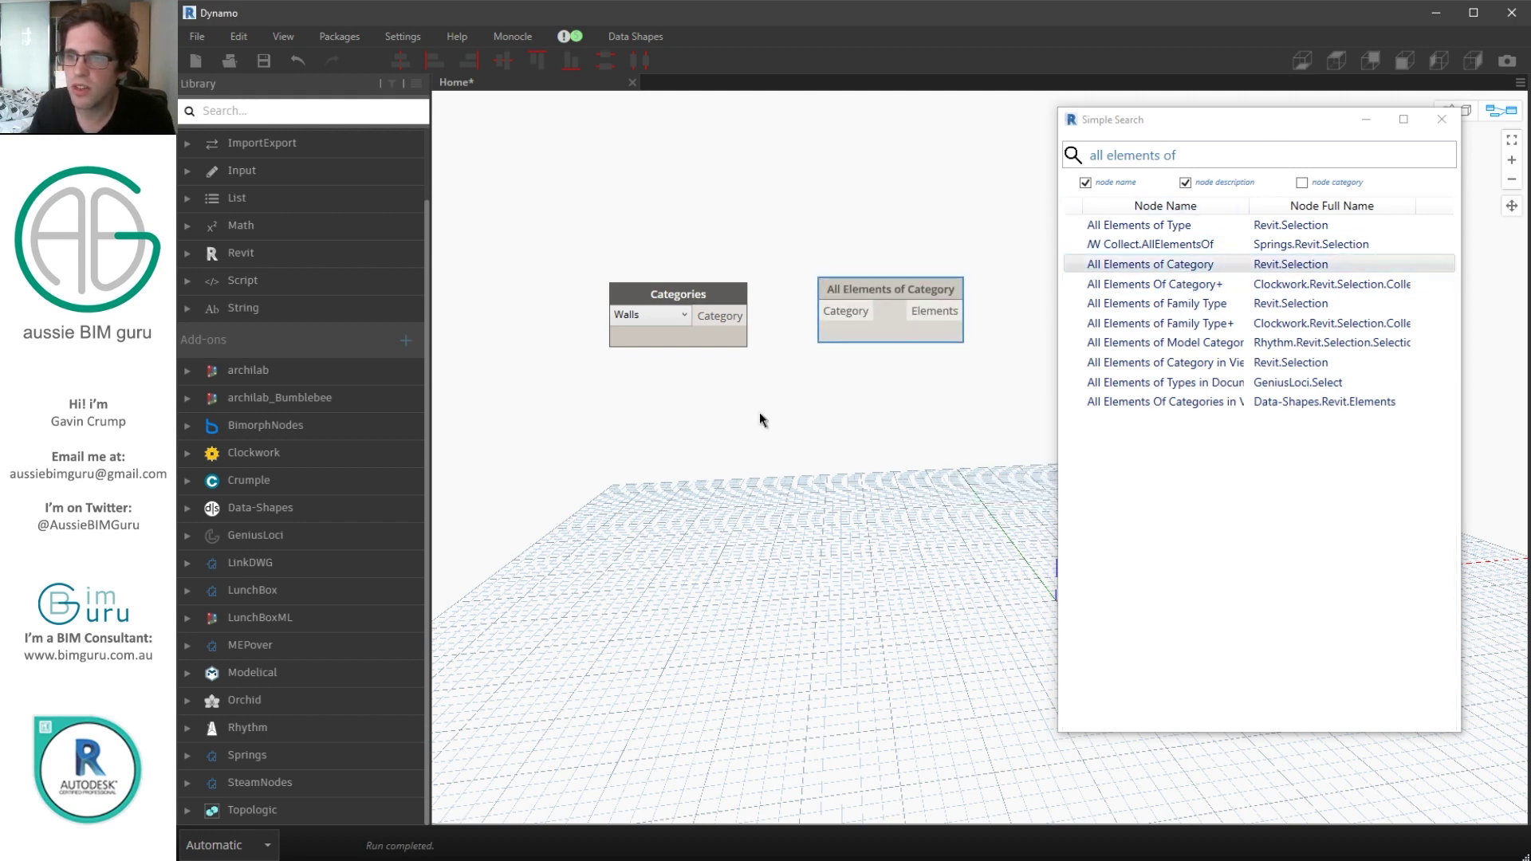
right_click(727, 458)
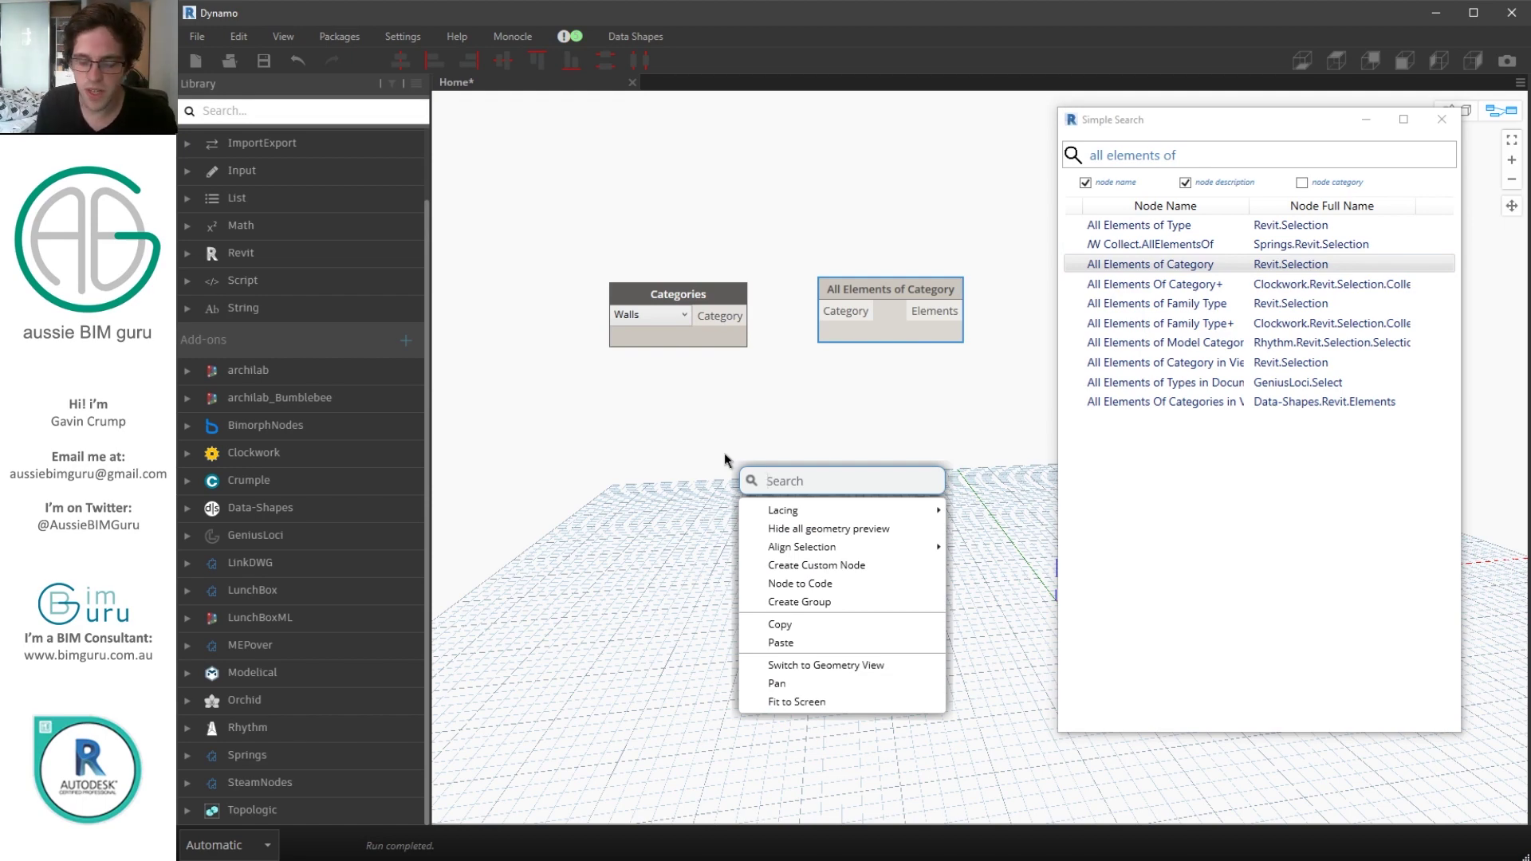
type("para")
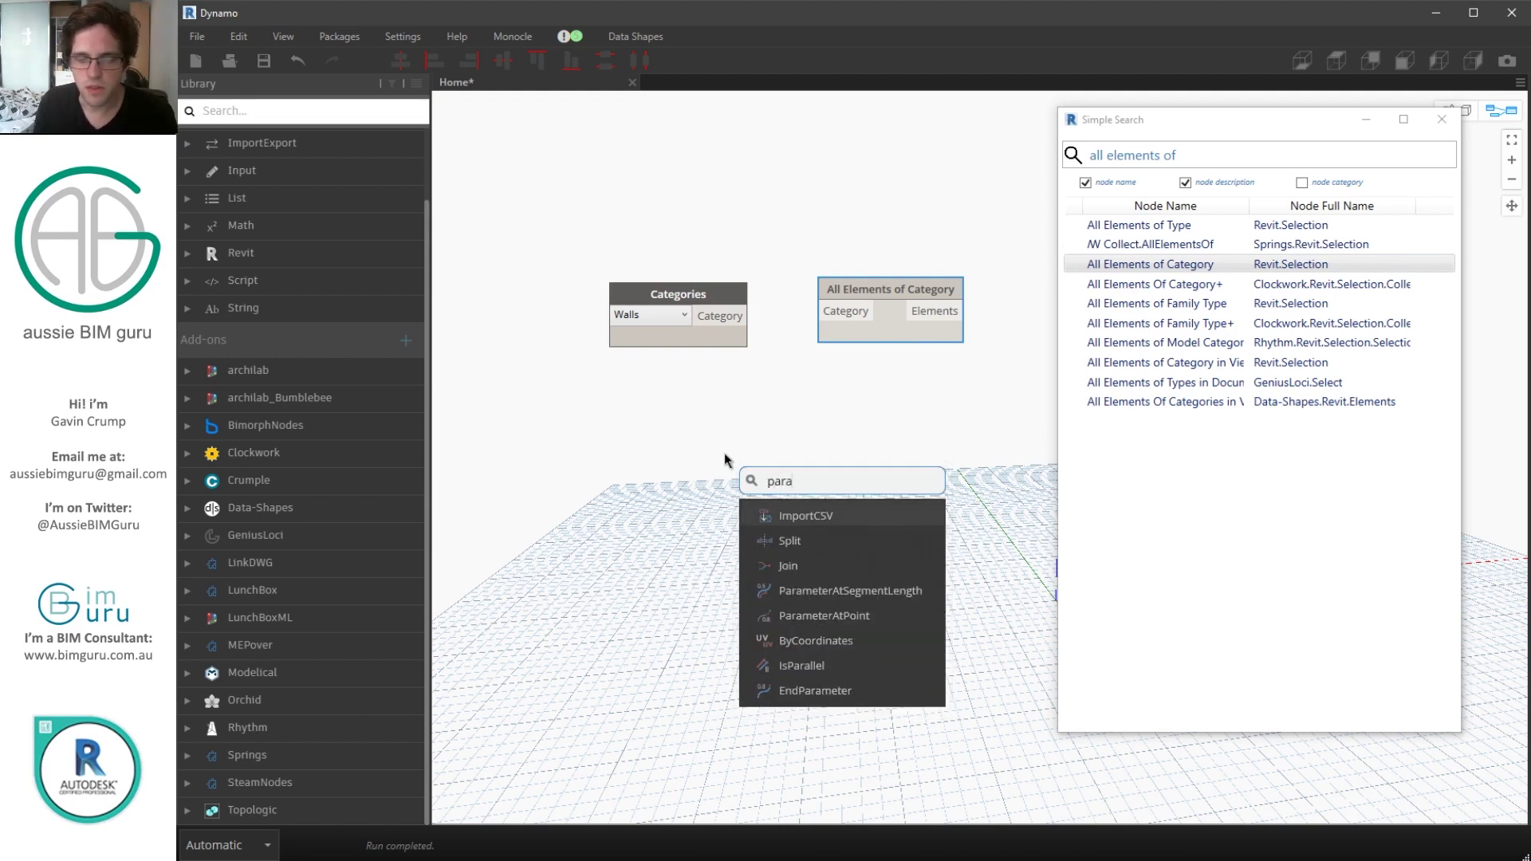
type("meter value")
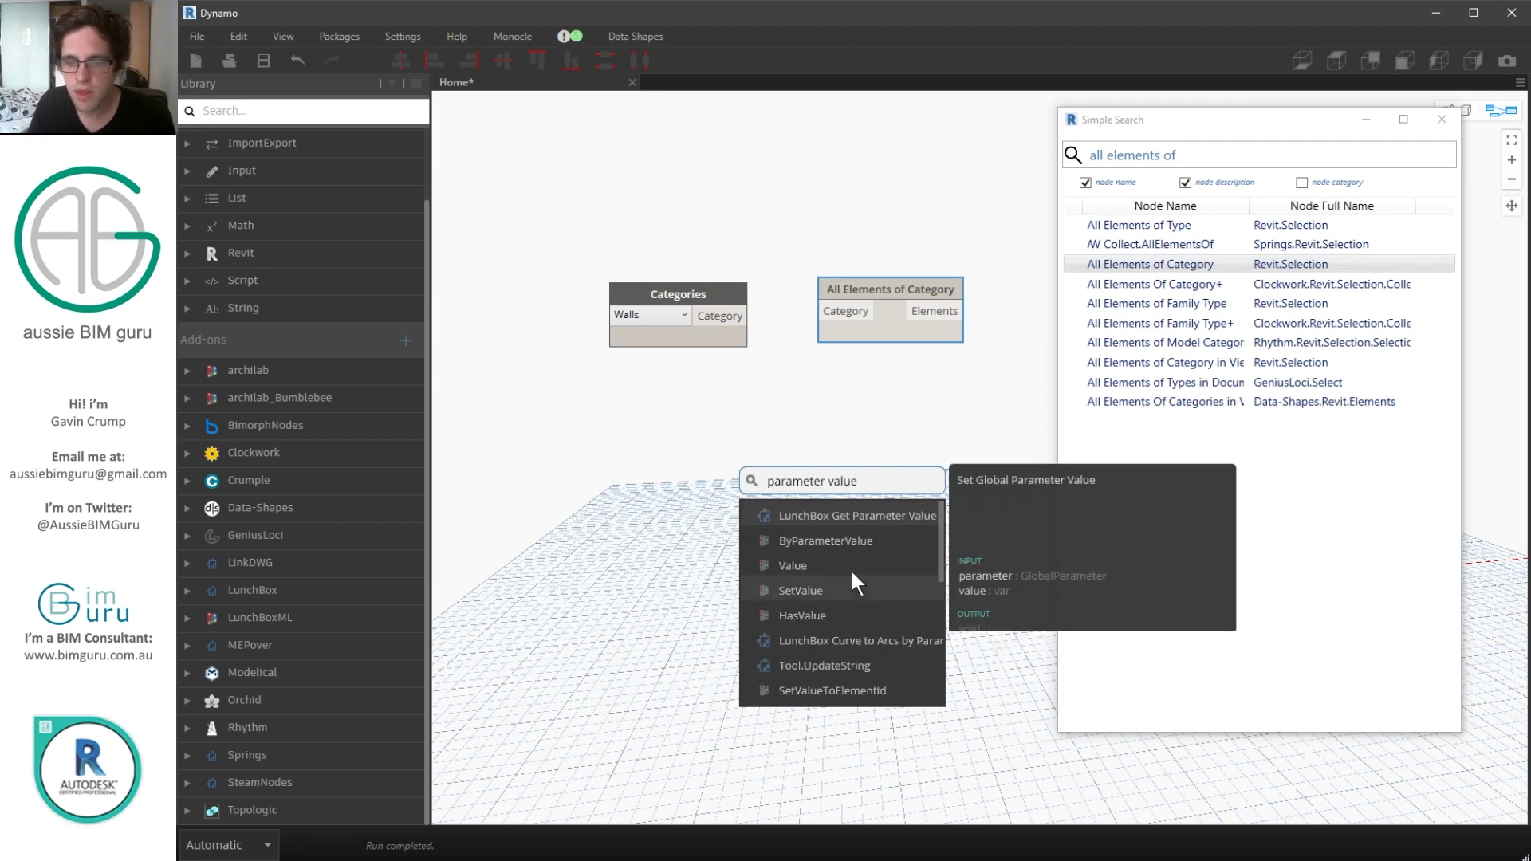
scroll(863, 568, "down", 5)
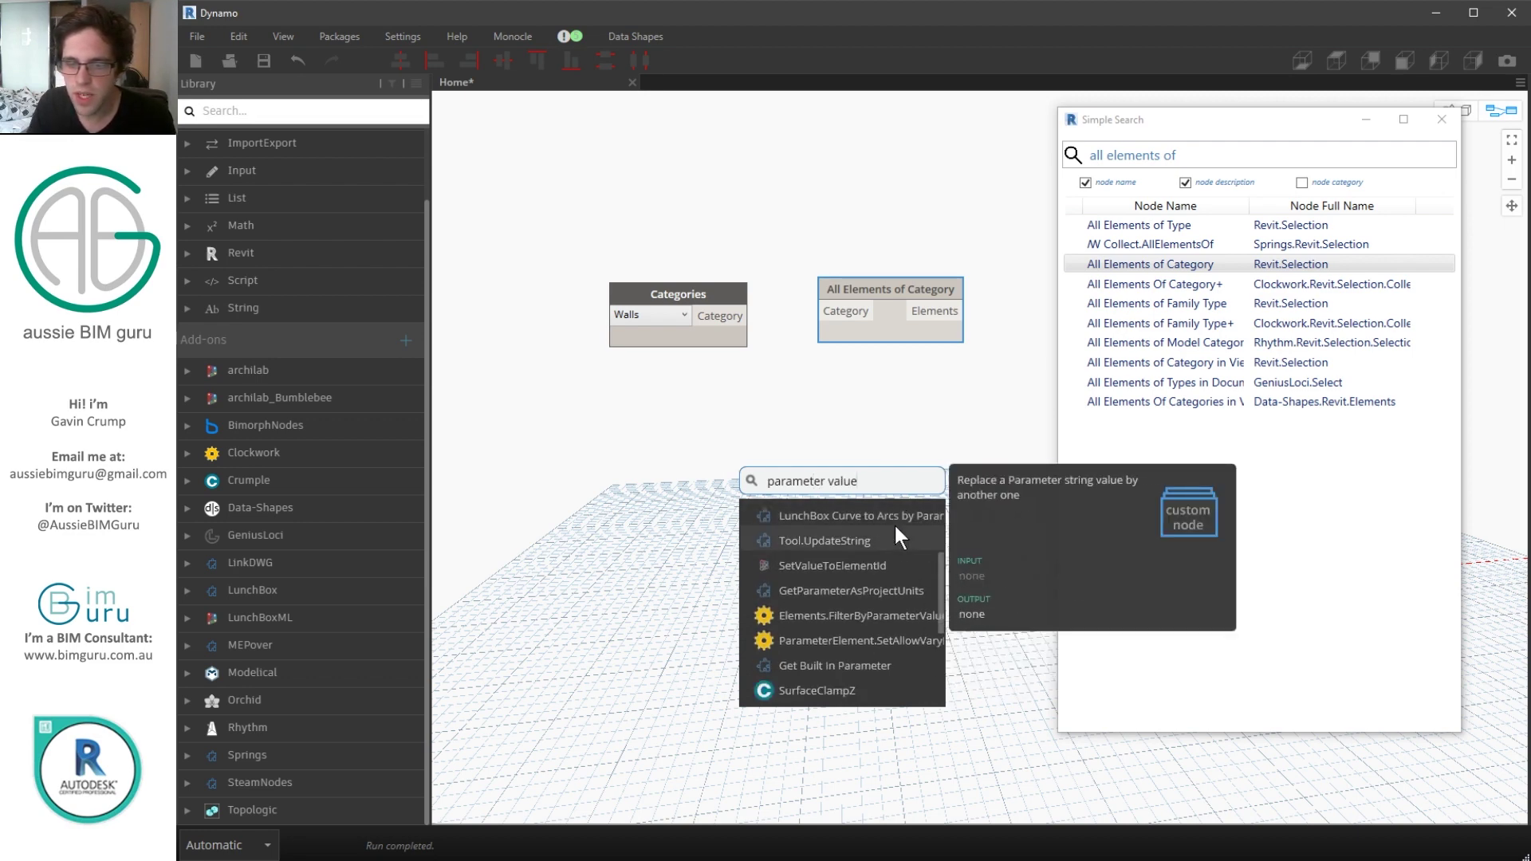
scroll(872, 614, "up", 5)
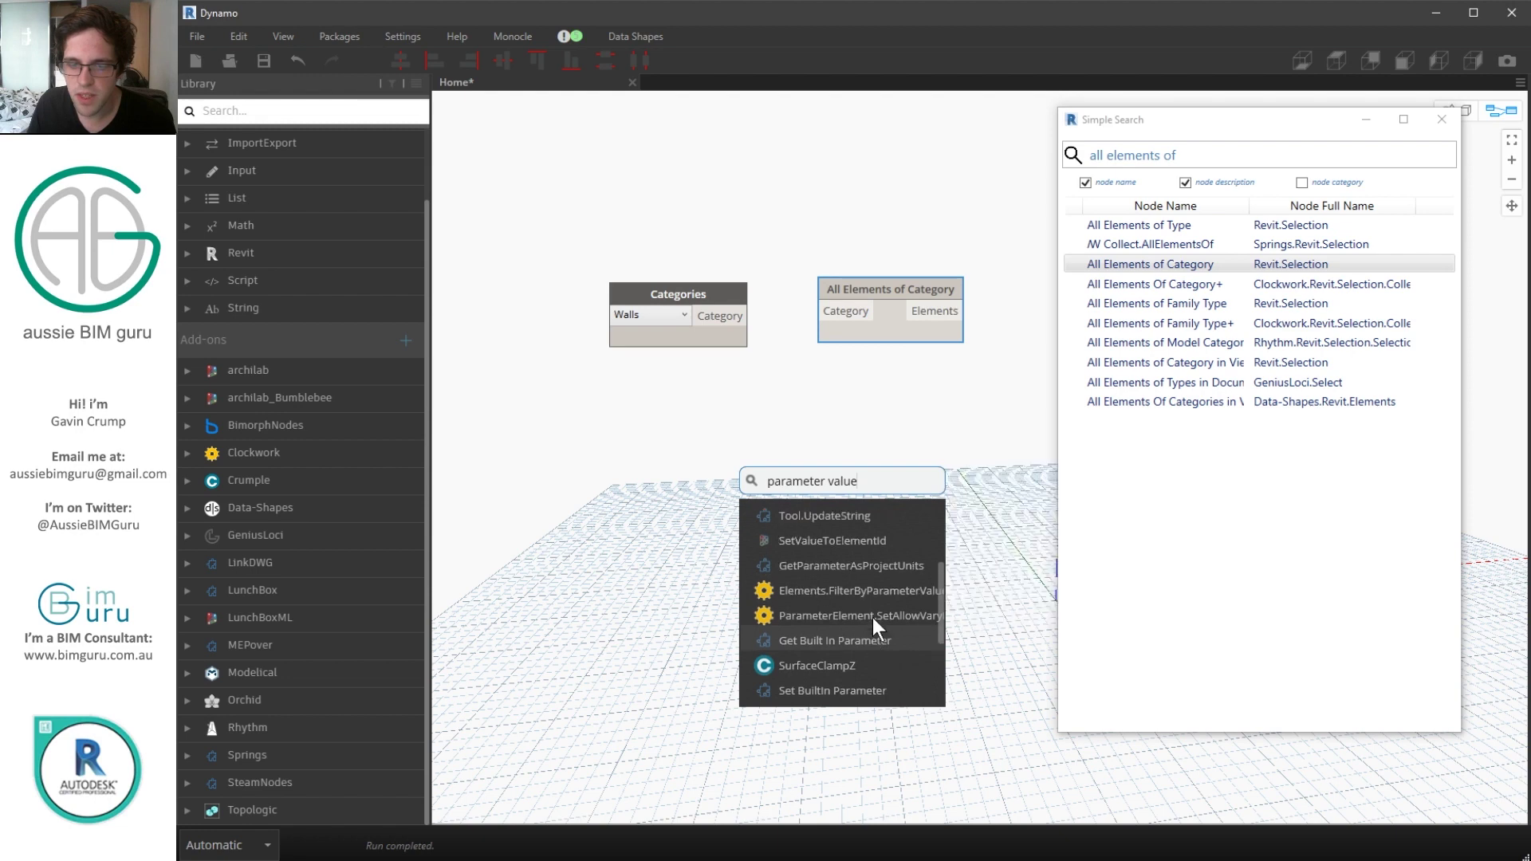
left_click(847, 439)
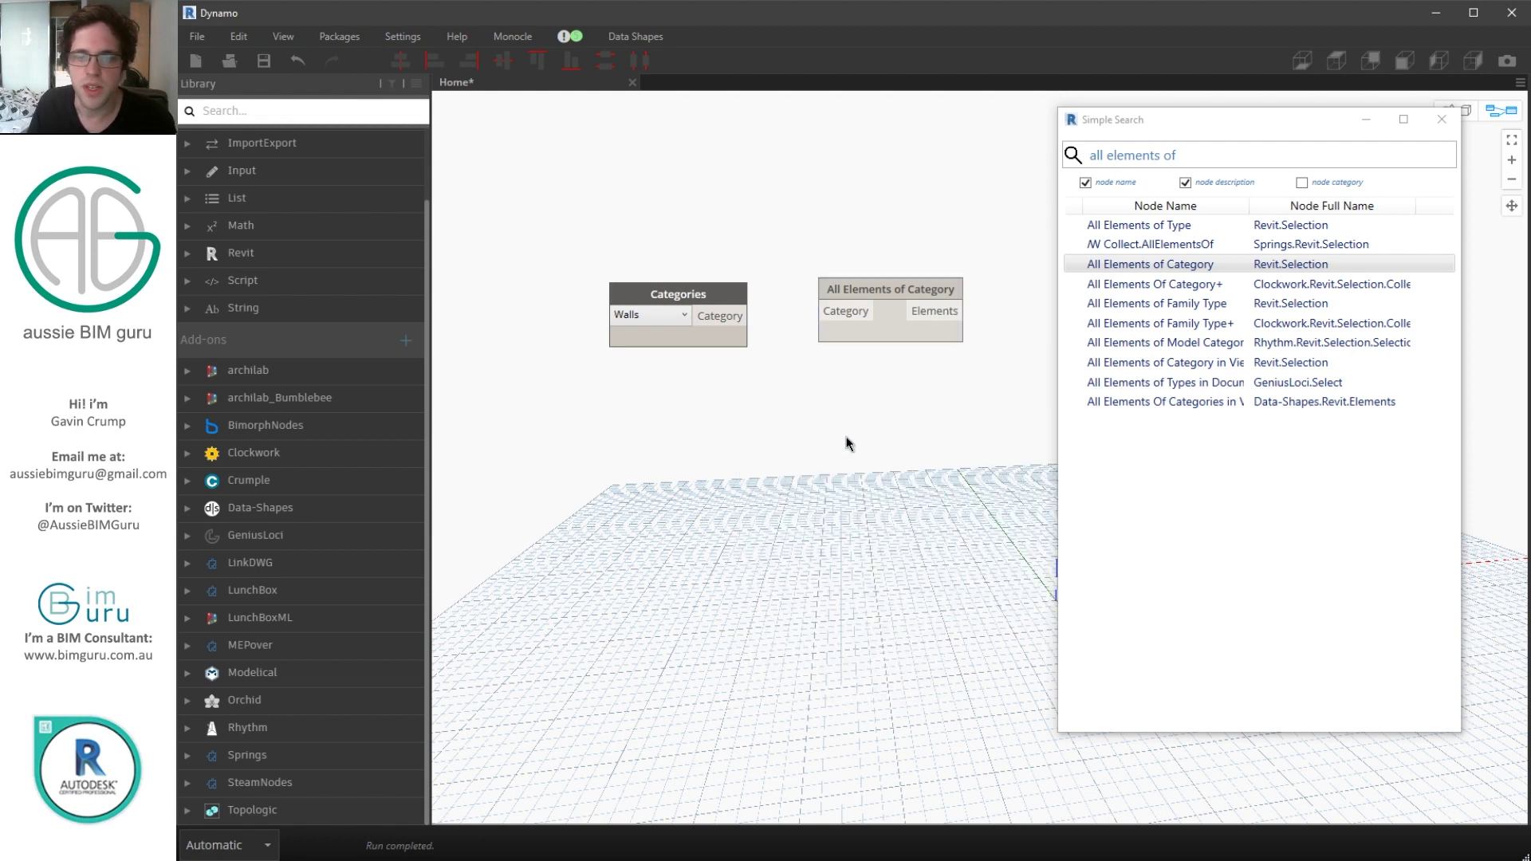
right_click(743, 429)
type("eleme")
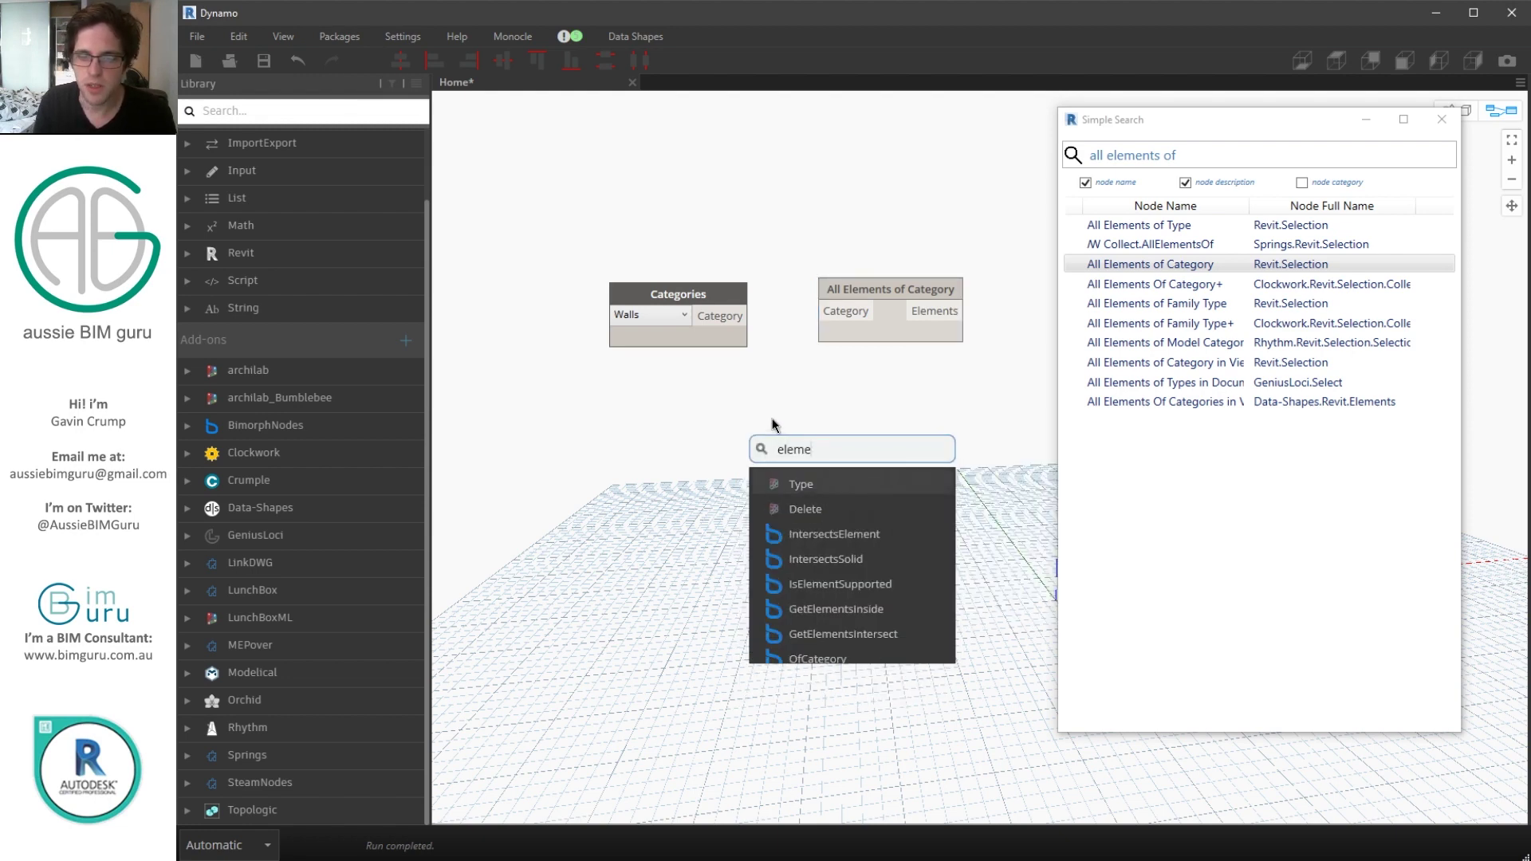
type("nt.pget")
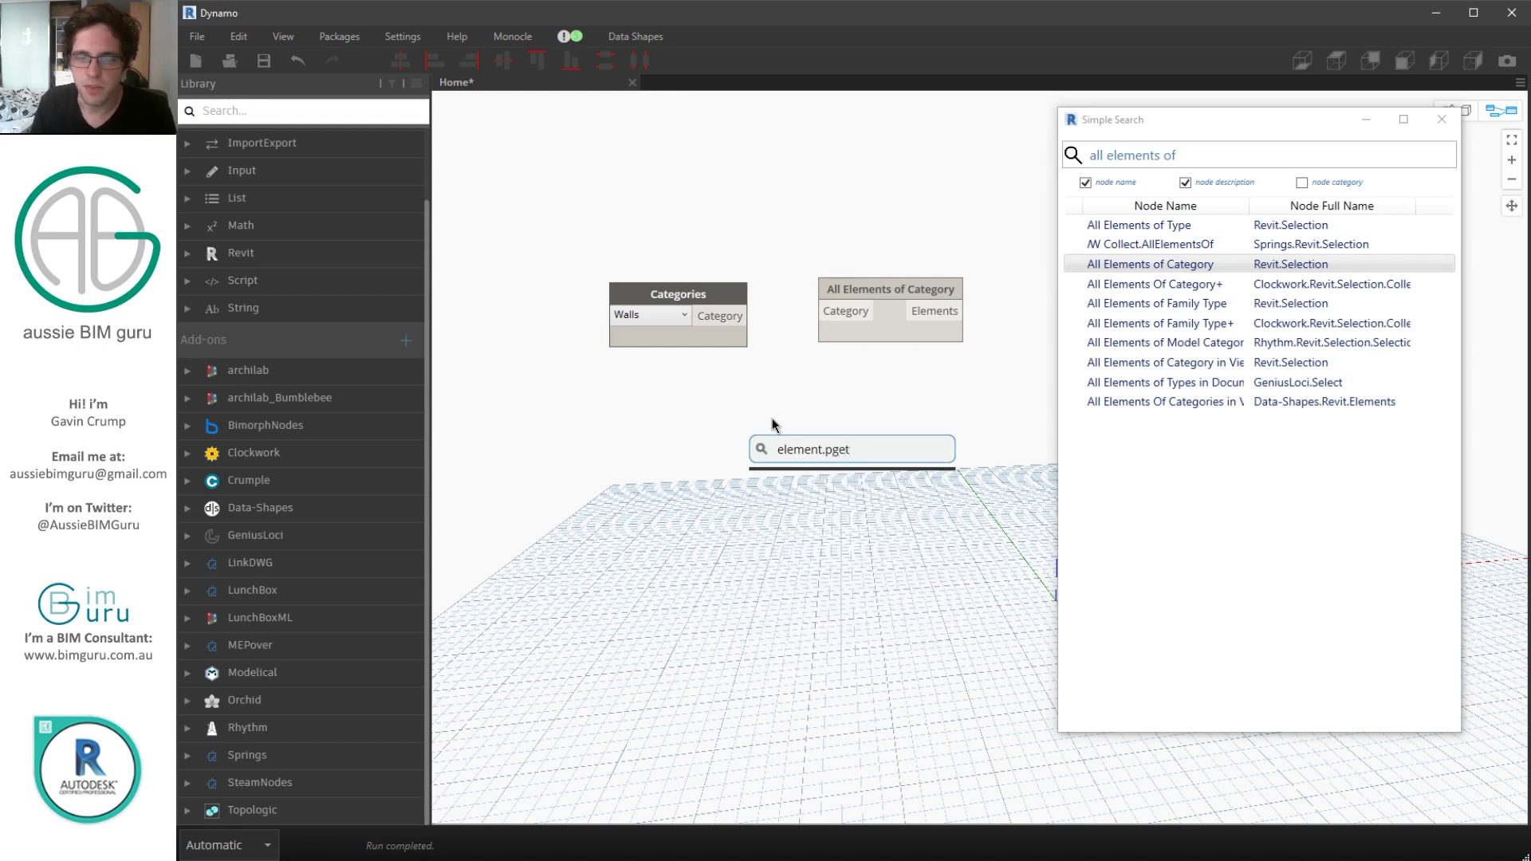
key("BackSpace")
key("BackSpace")
key("BackSpace")
key("BackSpace")
type("get")
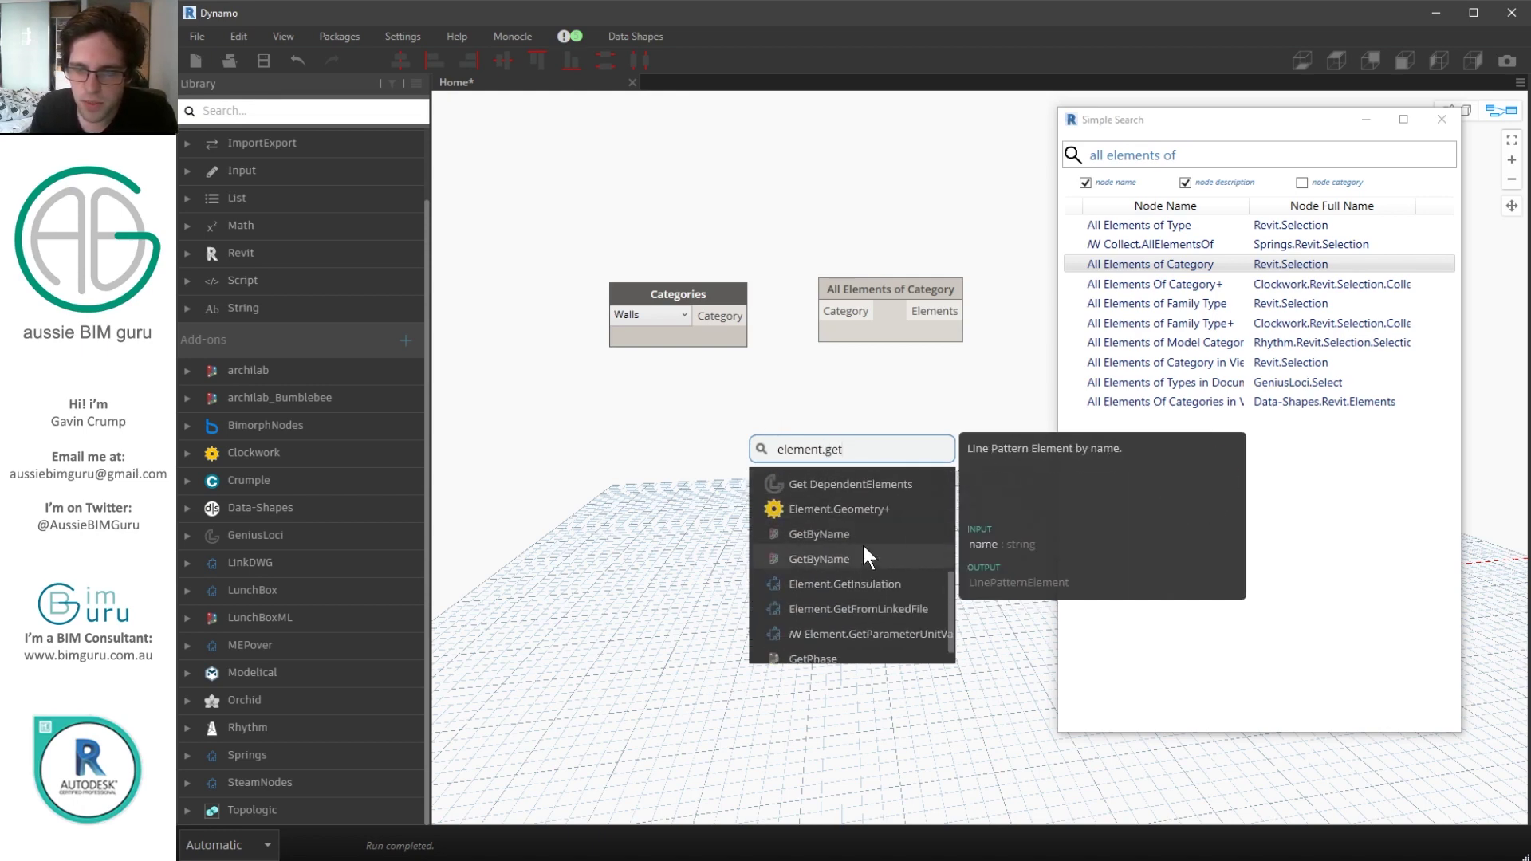
scroll(863, 543, "down", 1)
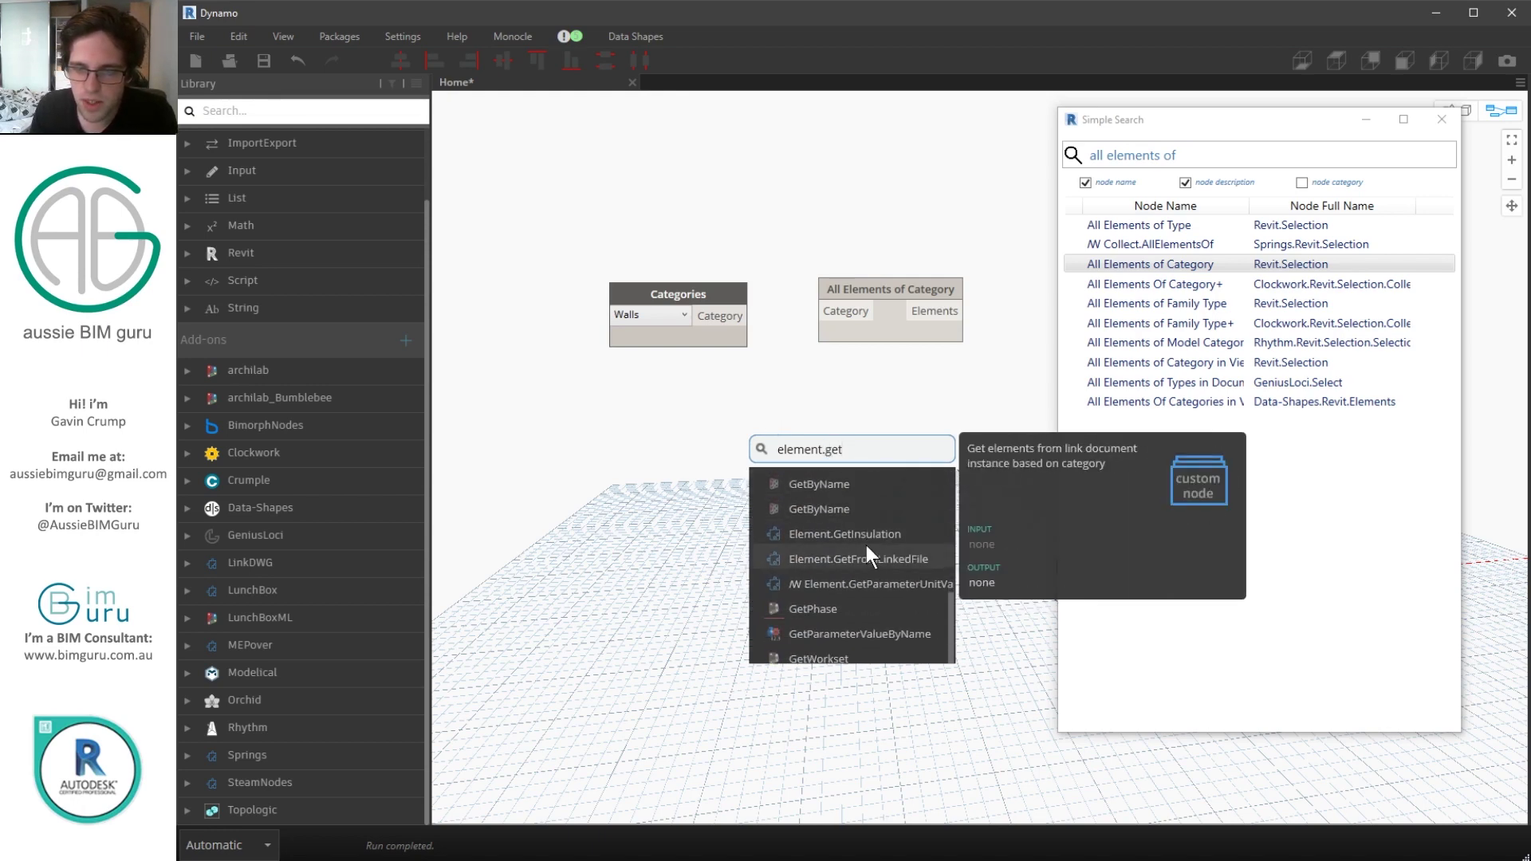
scroll(875, 539, "down", 3)
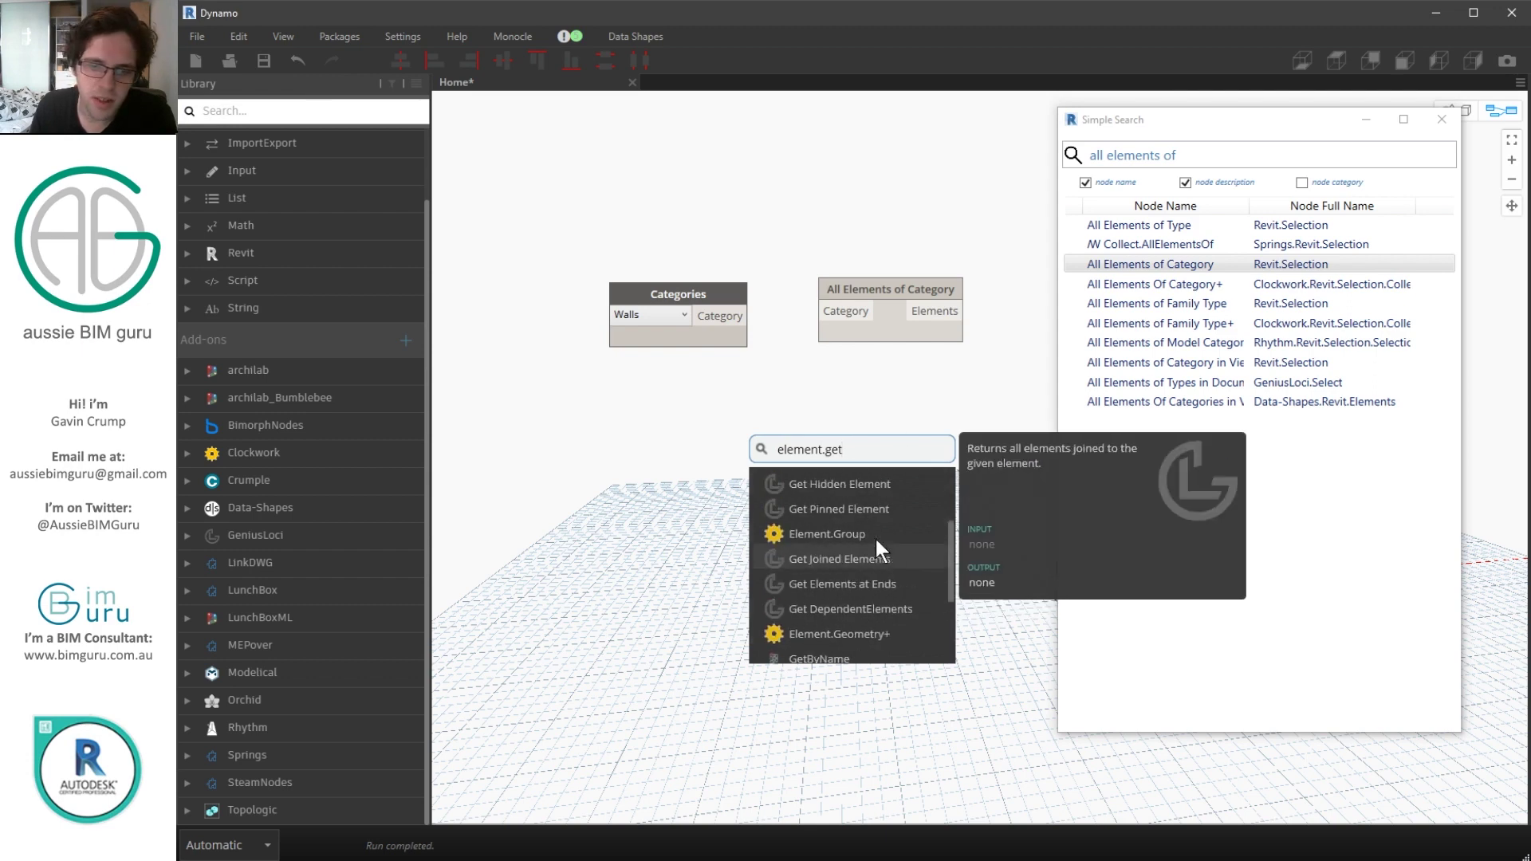
- Replace the Simple Search query with 'eget param'
left_click(1178, 154)
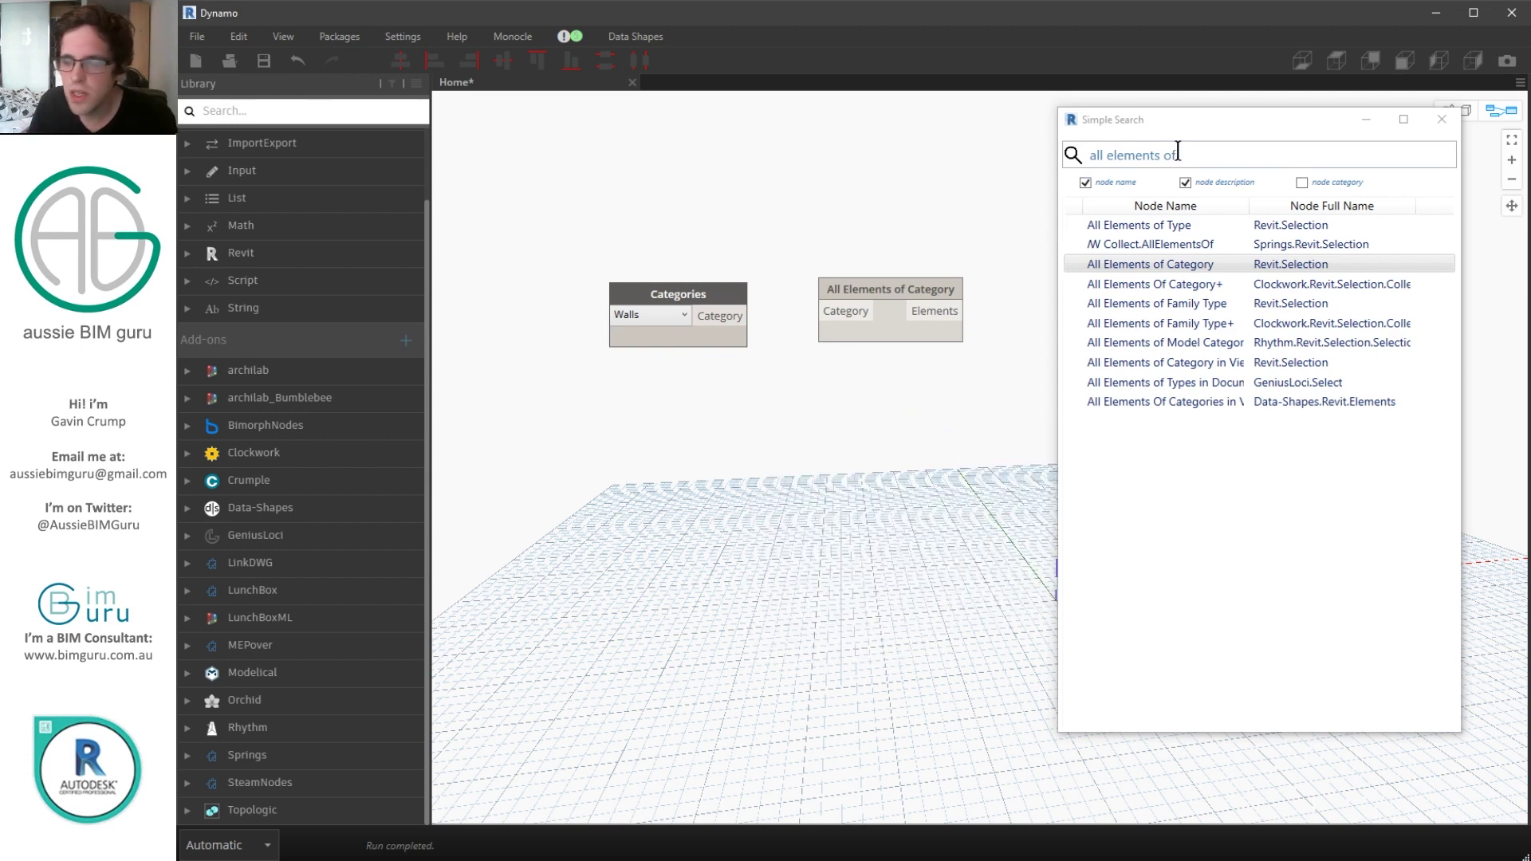
left_click(1193, 151)
type("e")
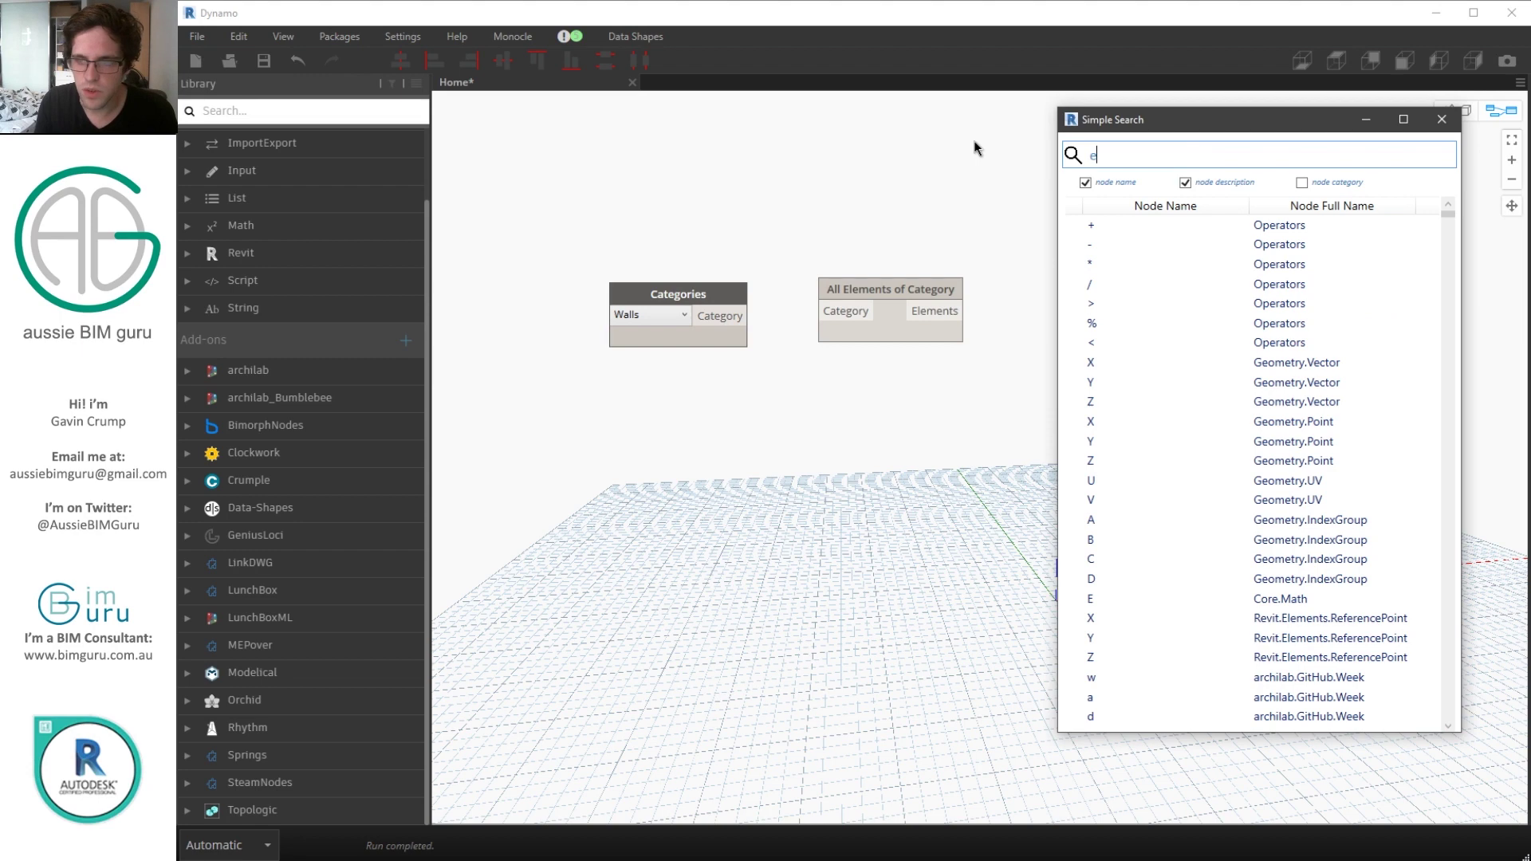
type("get parameter")
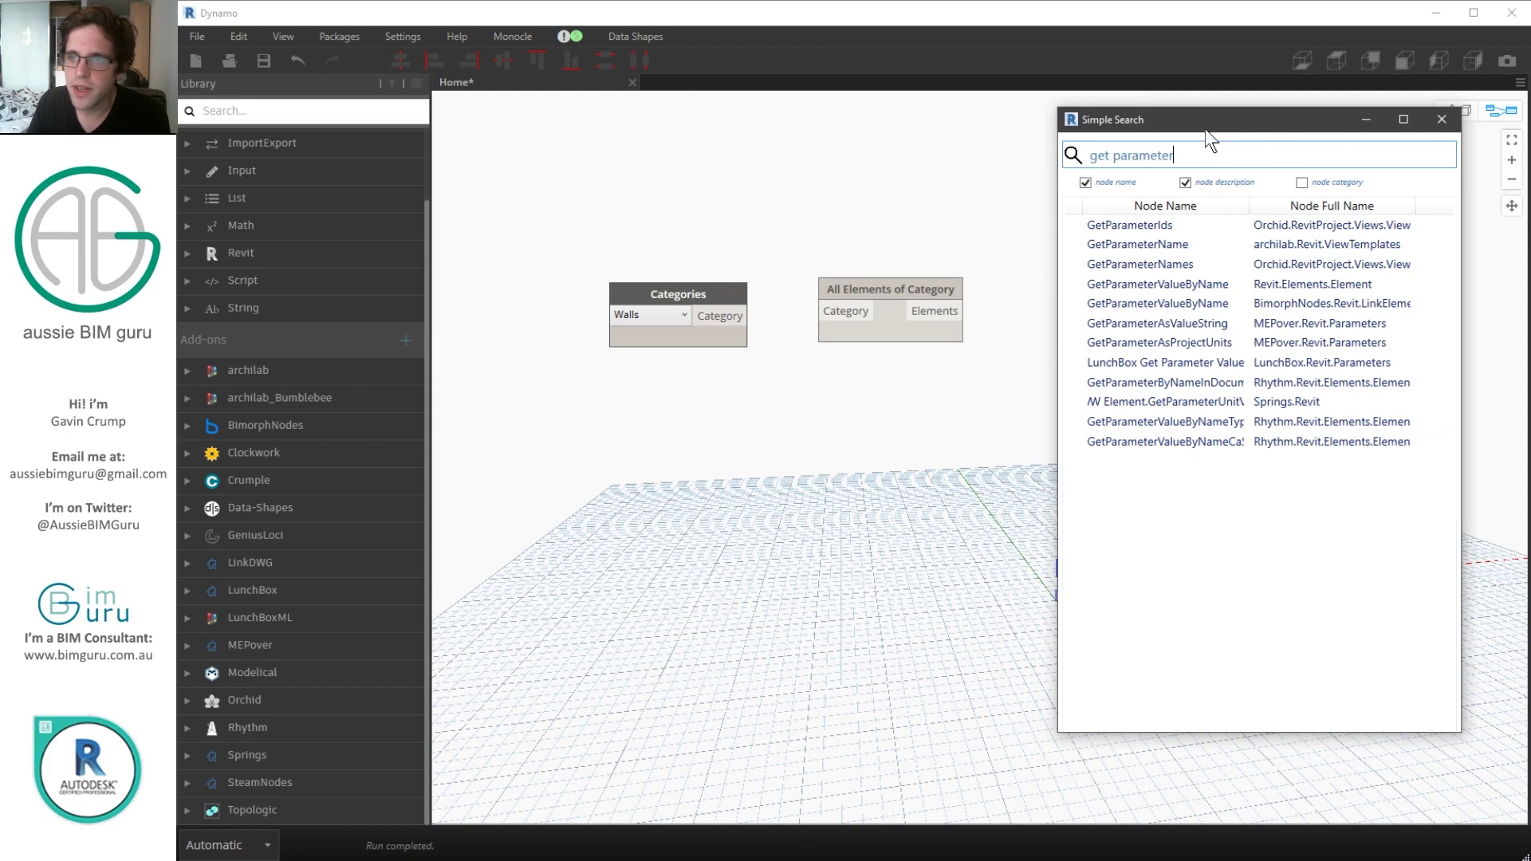
- Nudge the Simple Search window, try the canvas node search, then close Simple Search
mouse_move(1205, 128)
left_mouse_down()
mouse_move(246, 112)
mouse_move(1361, 126)
mouse_move(1217, 152)
left_mouse_up()
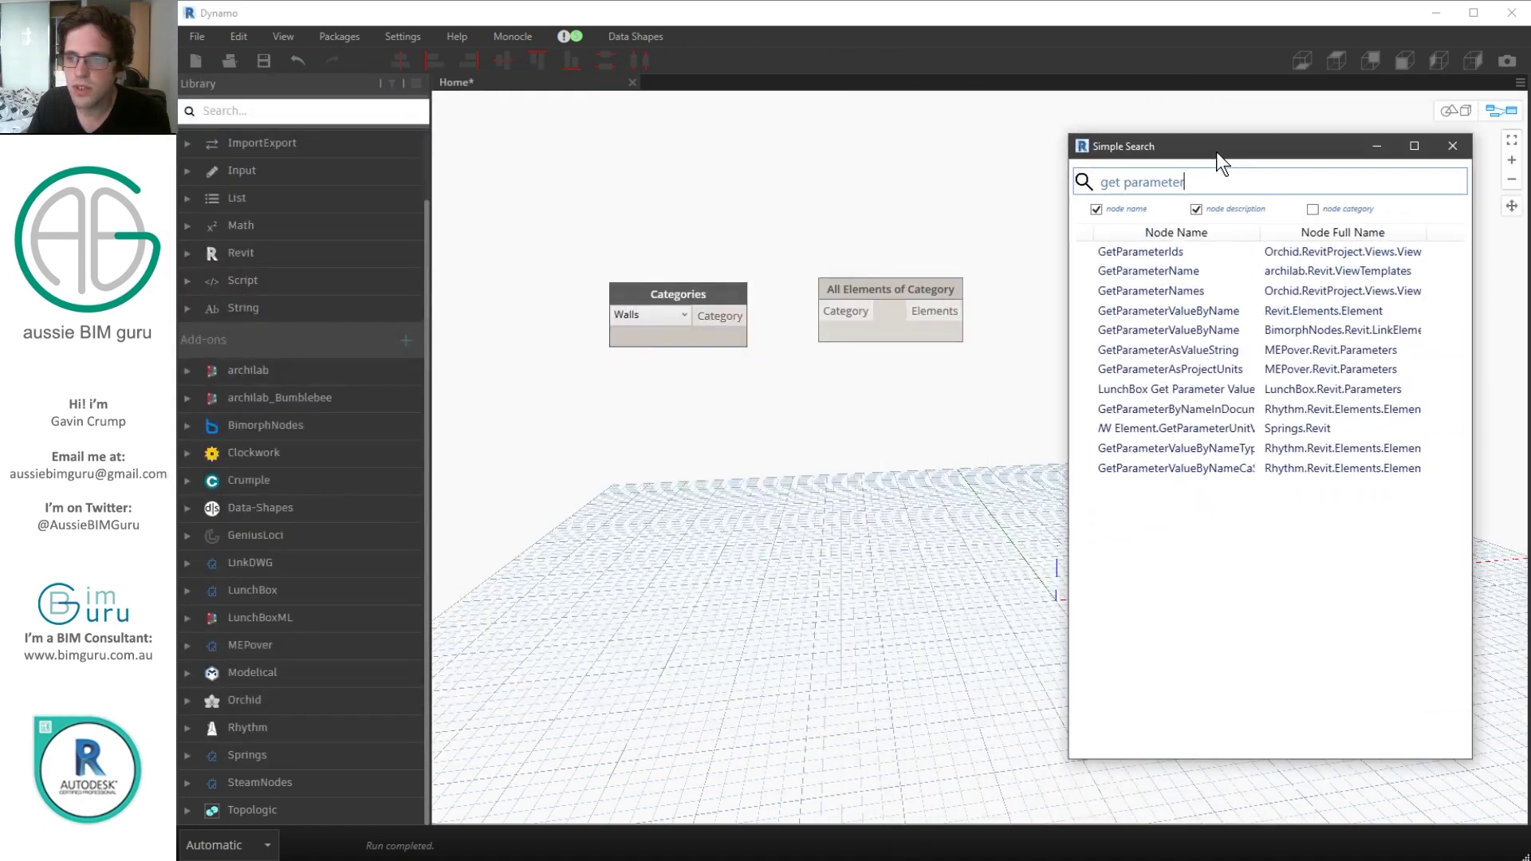
right_click(825, 156)
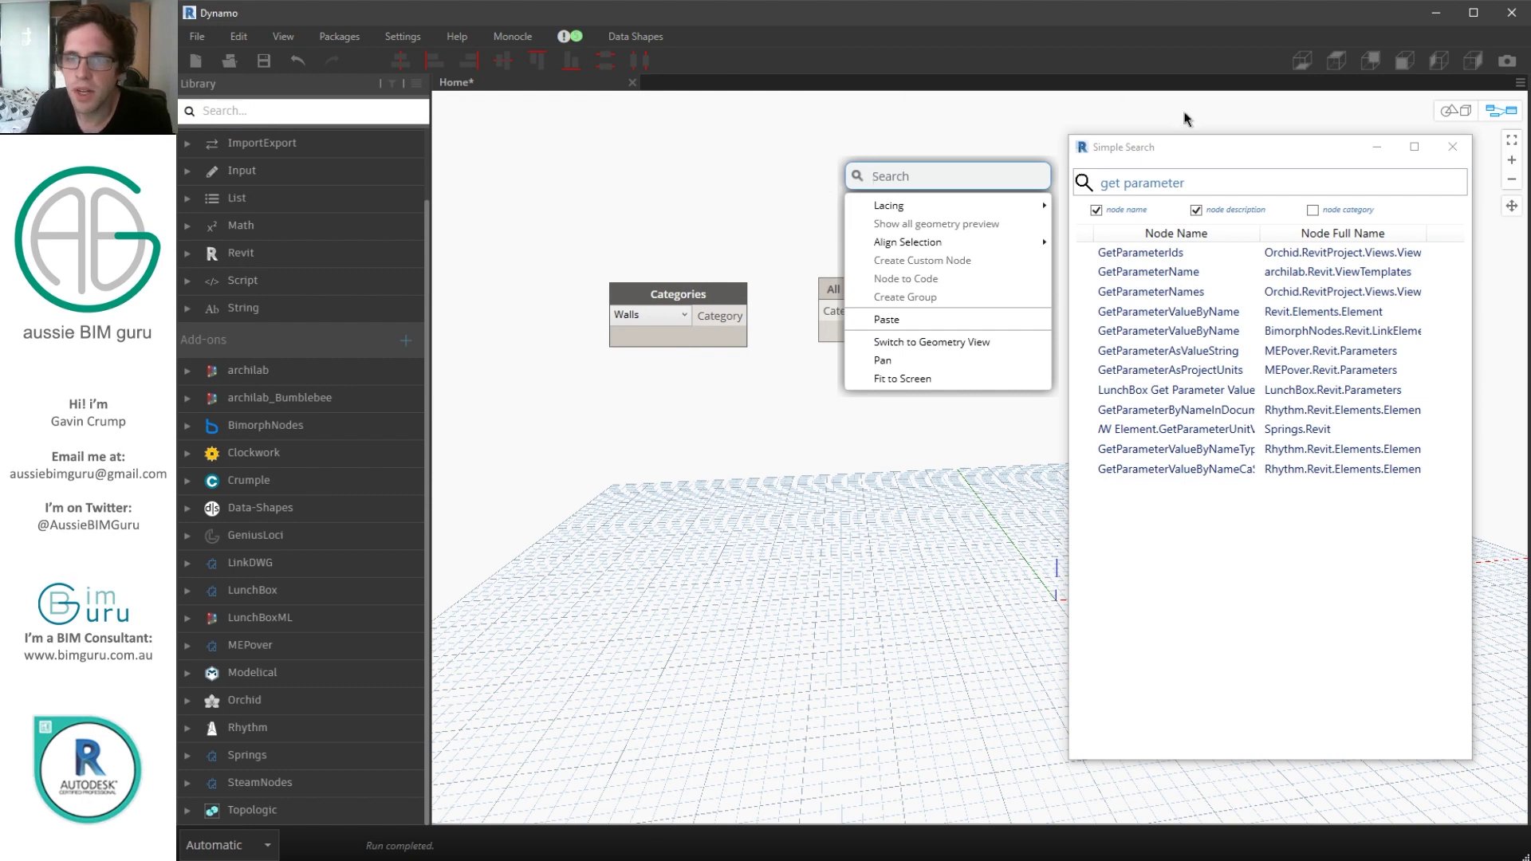
left_click(740, 171)
right_click(750, 177)
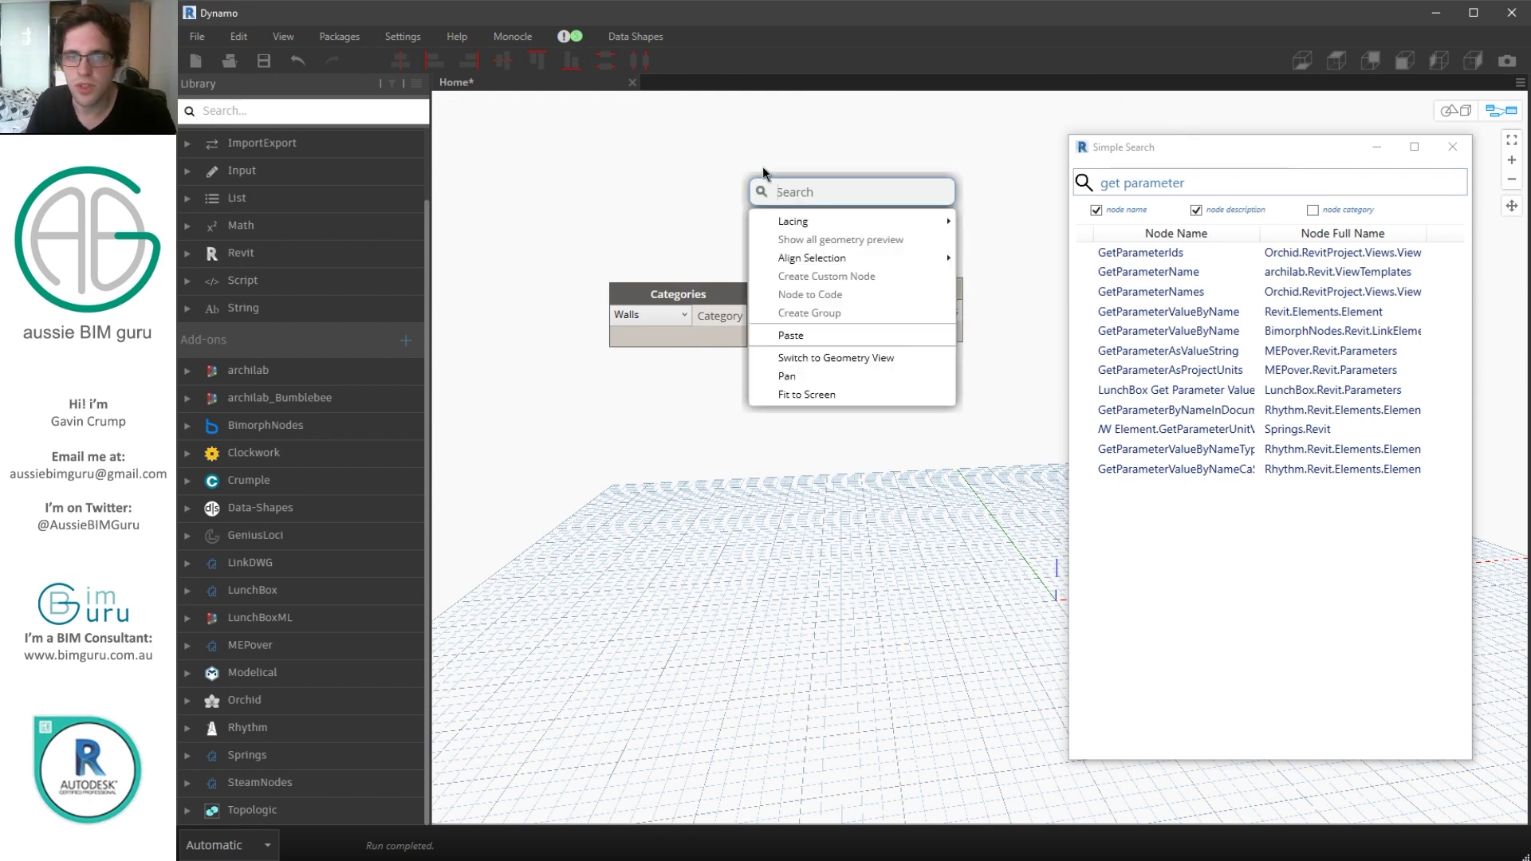
type("ghkui")
left_click(726, 168)
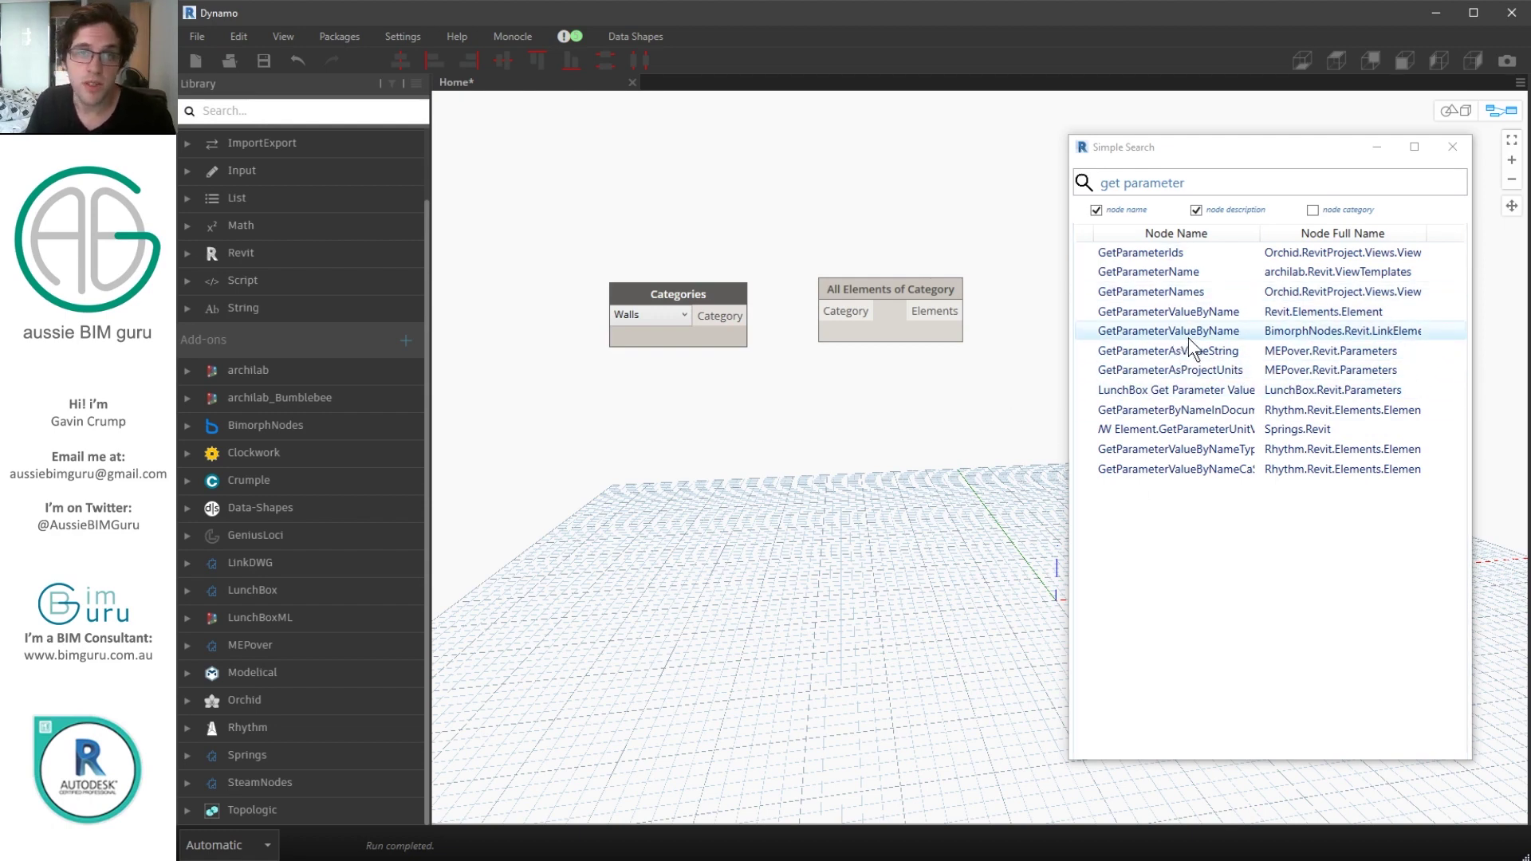
left_click(1452, 146)
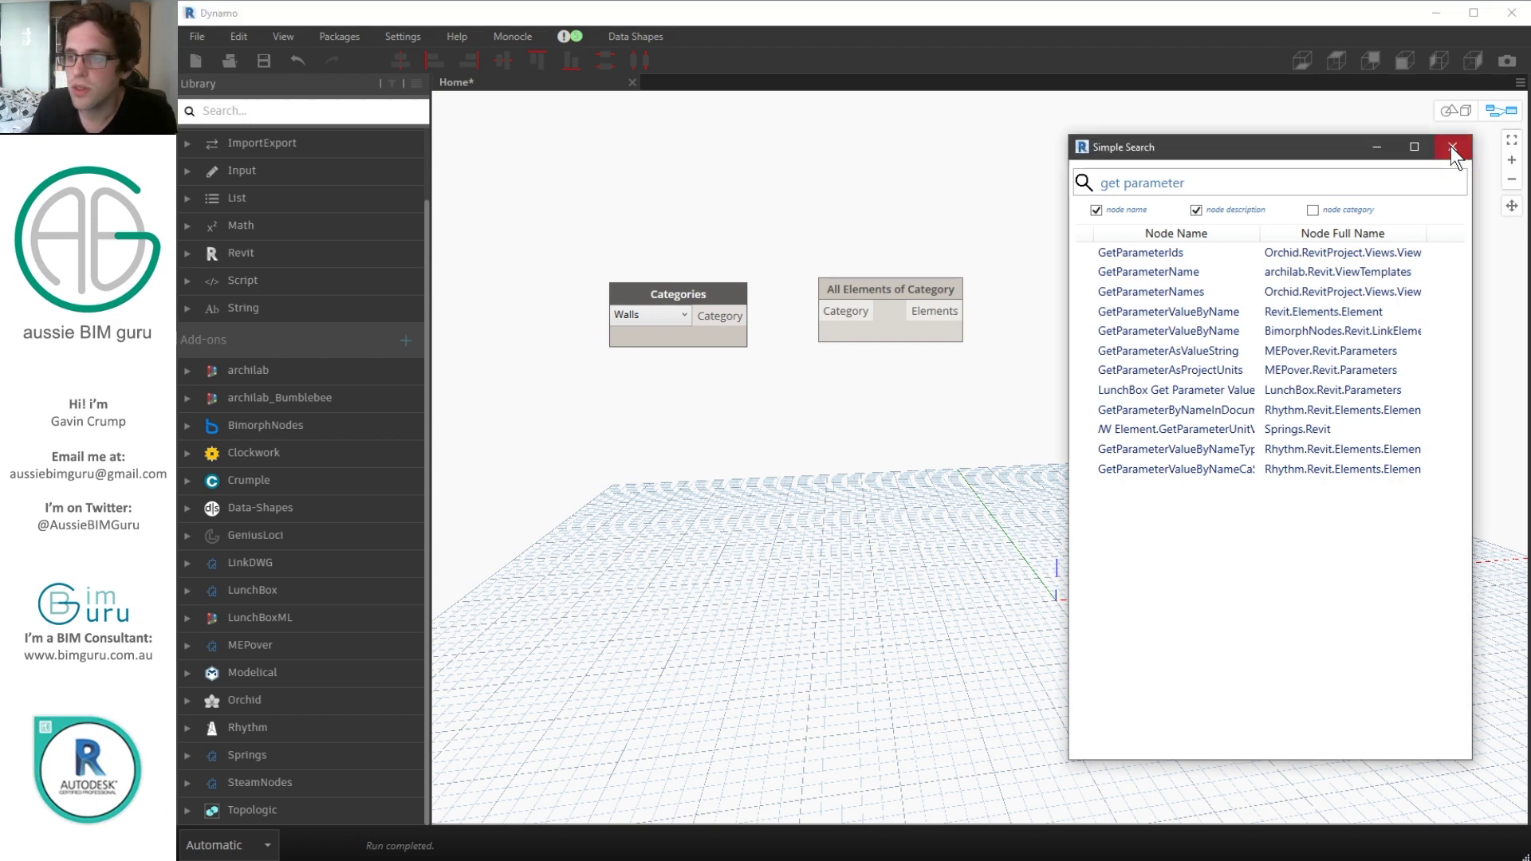
- Wire Categories into All Elements of Category, then its Elements into a new Element.Geometry node
left_click(748, 316)
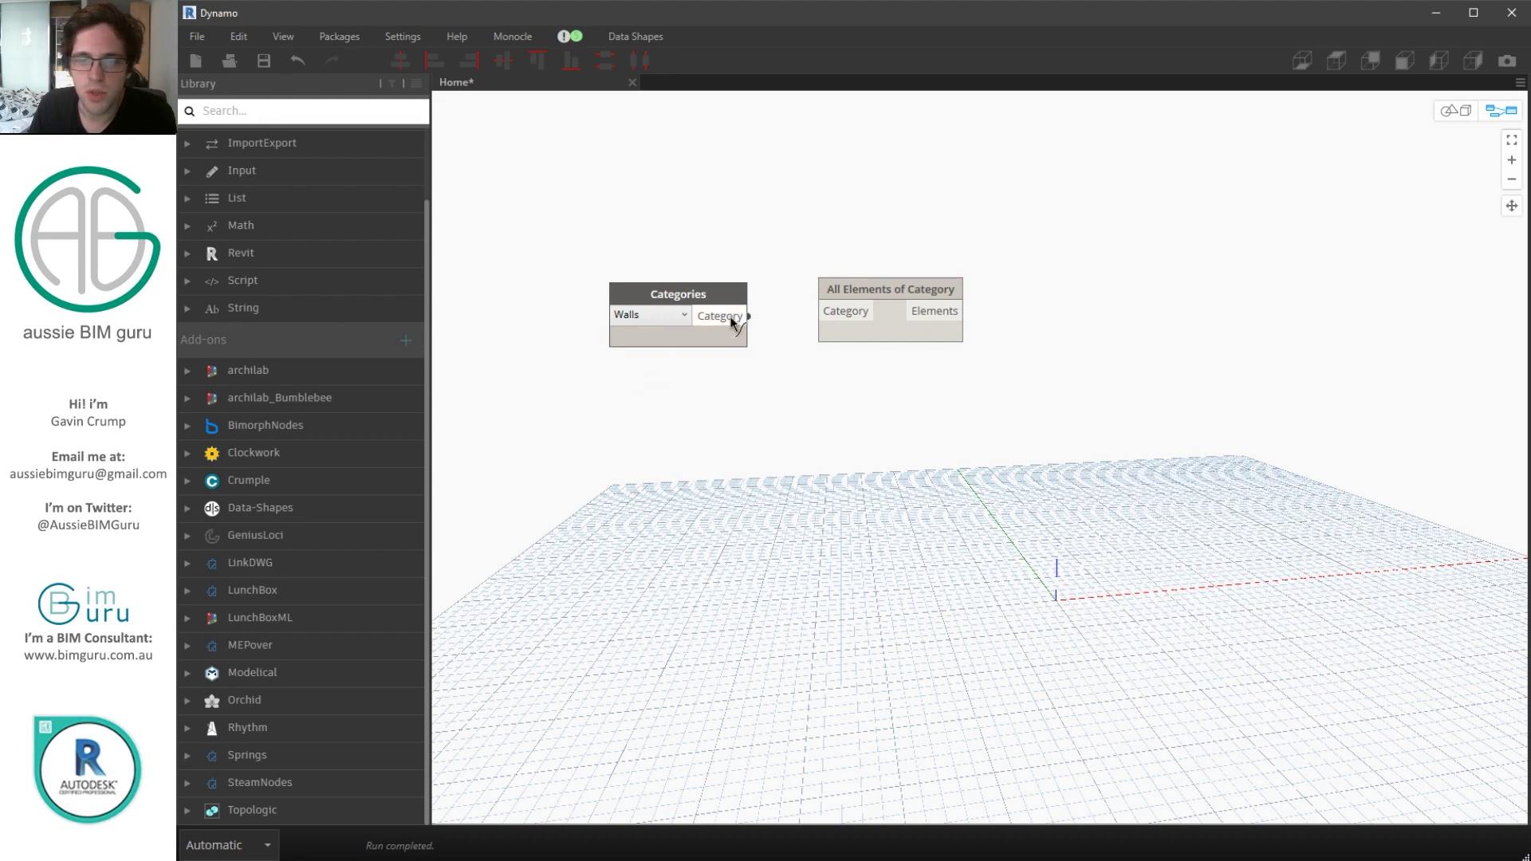
left_click(829, 311)
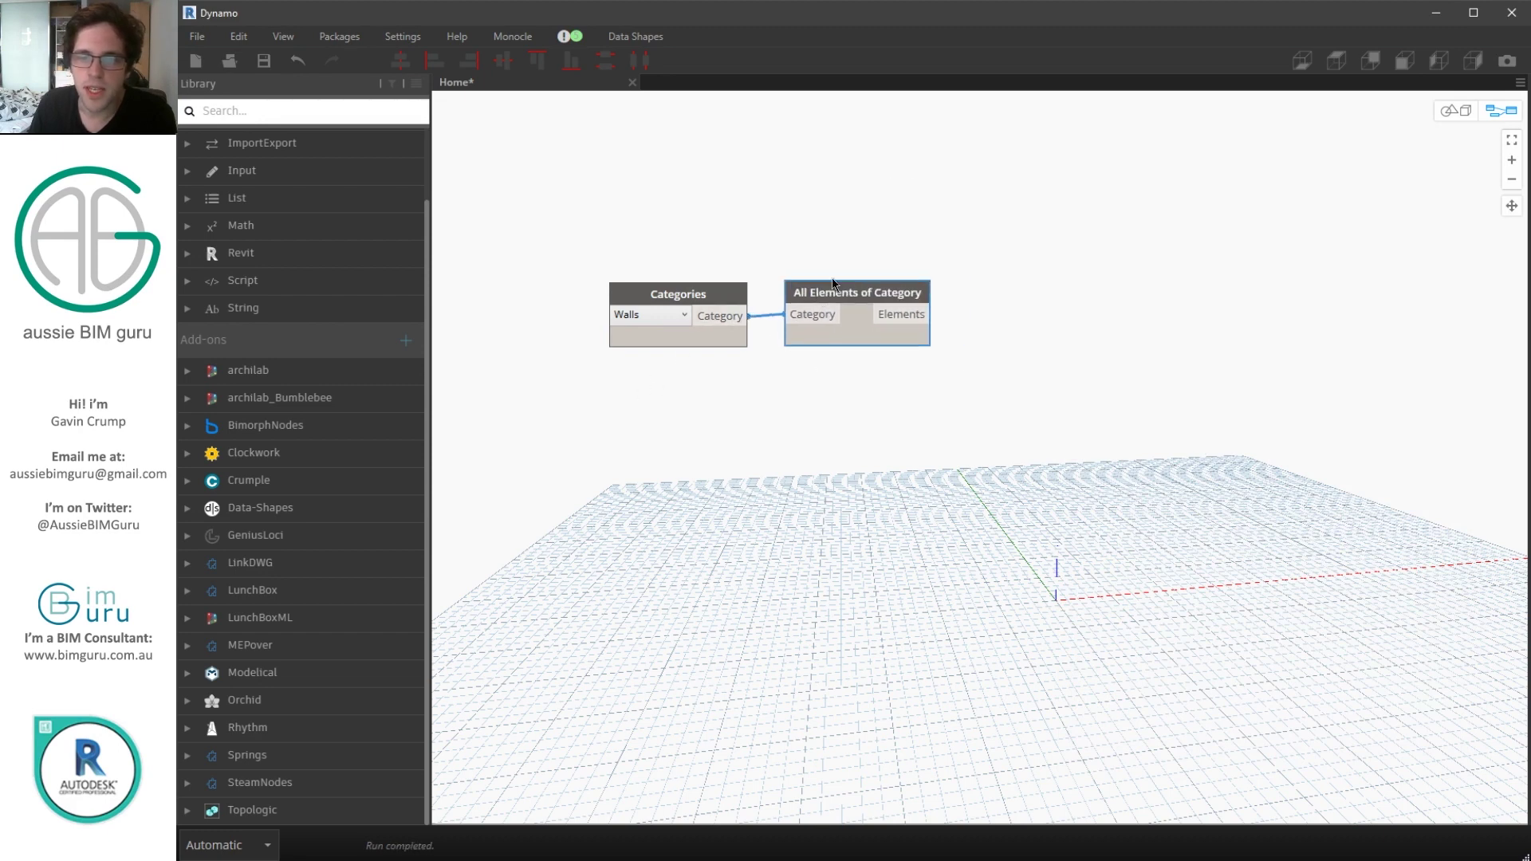
right_click(924, 230)
type("element.ge")
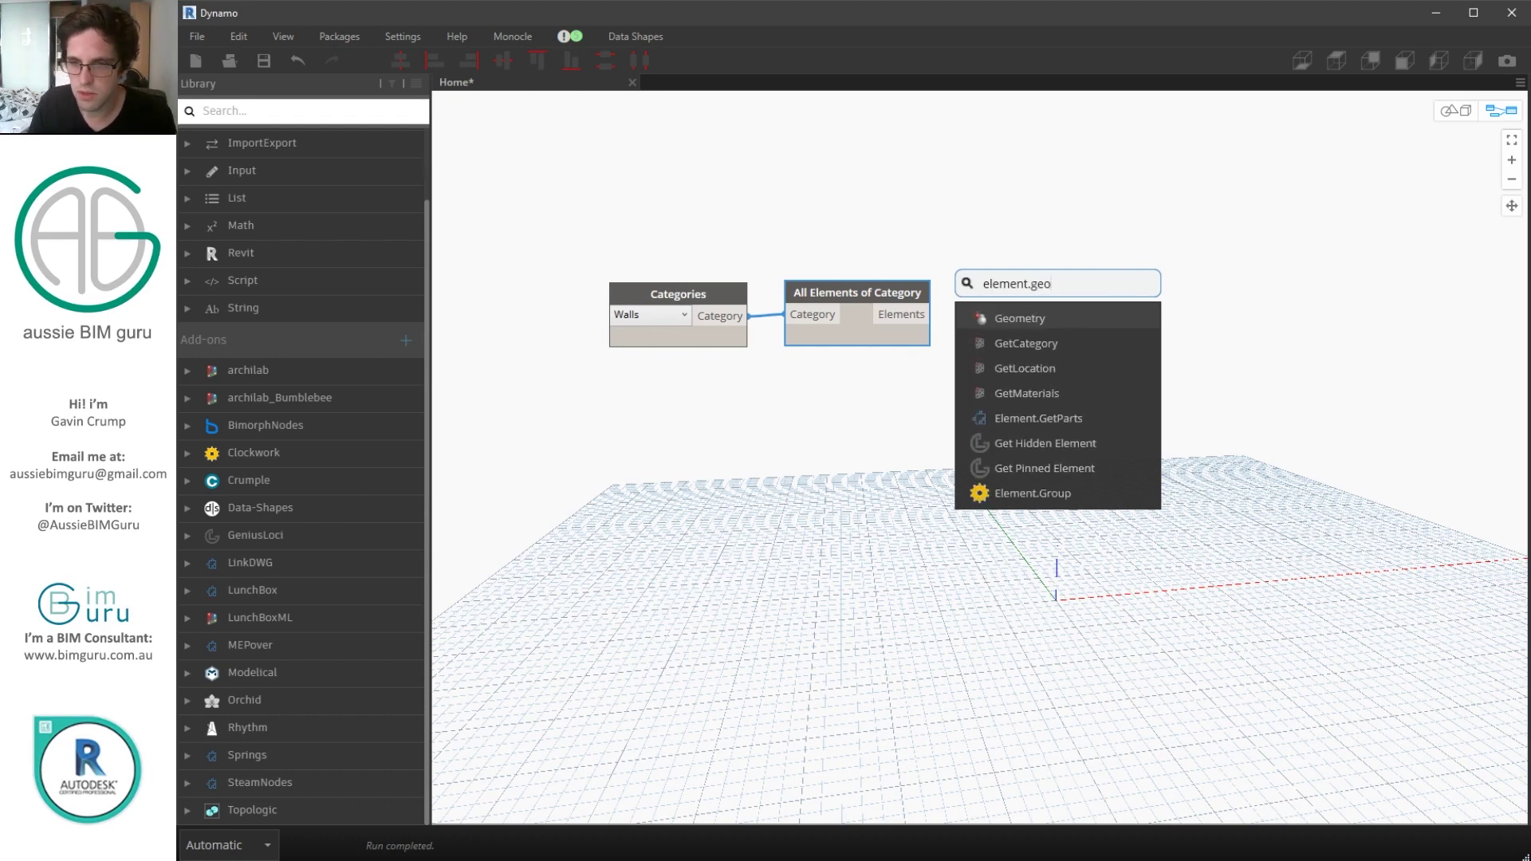
type("o")
left_click(1105, 317)
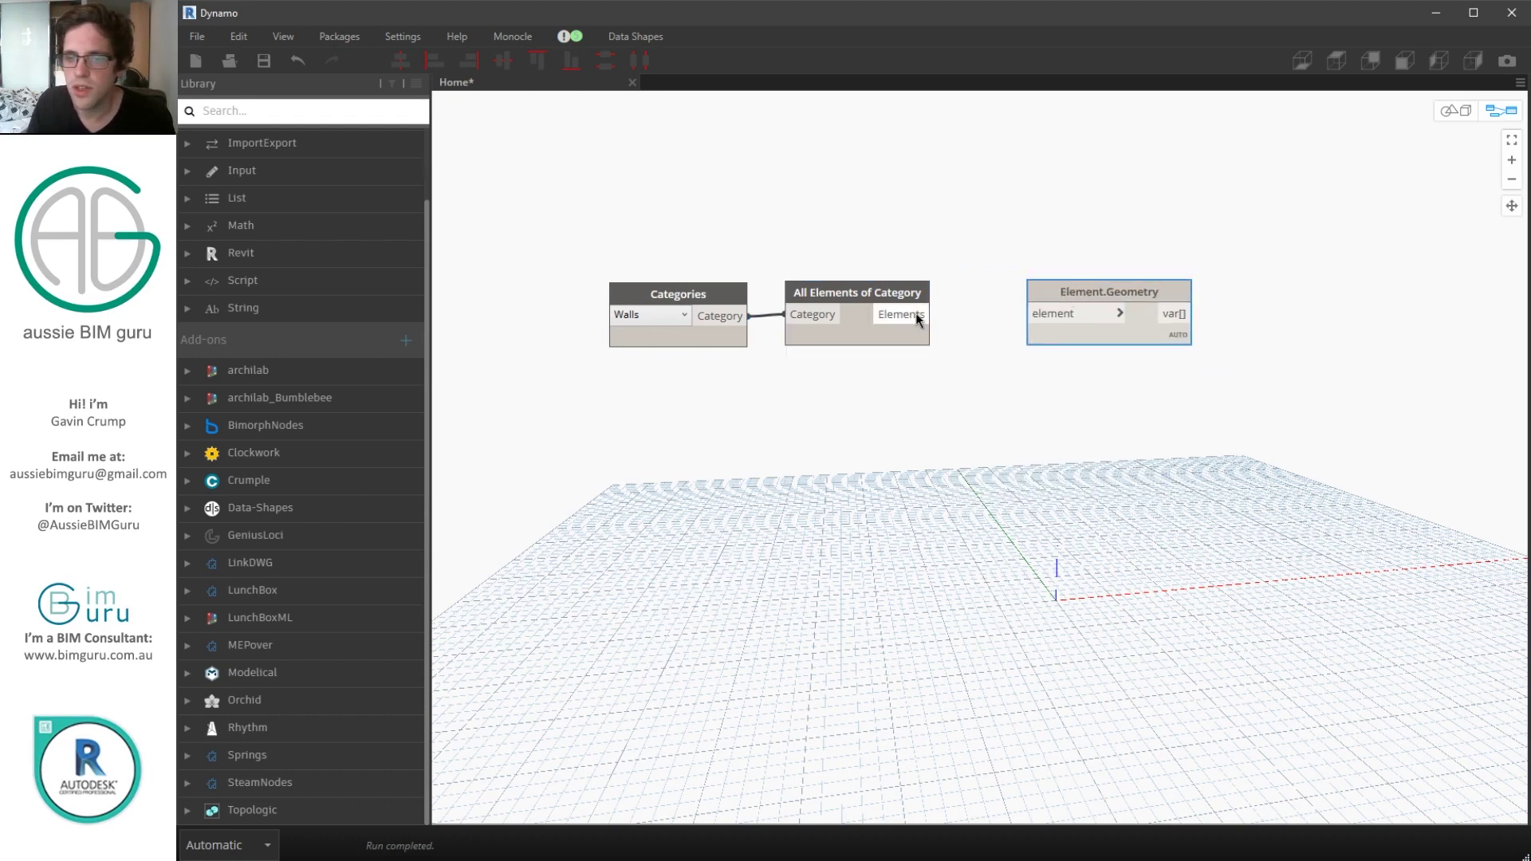
left_click(932, 314)
left_click(1045, 316)
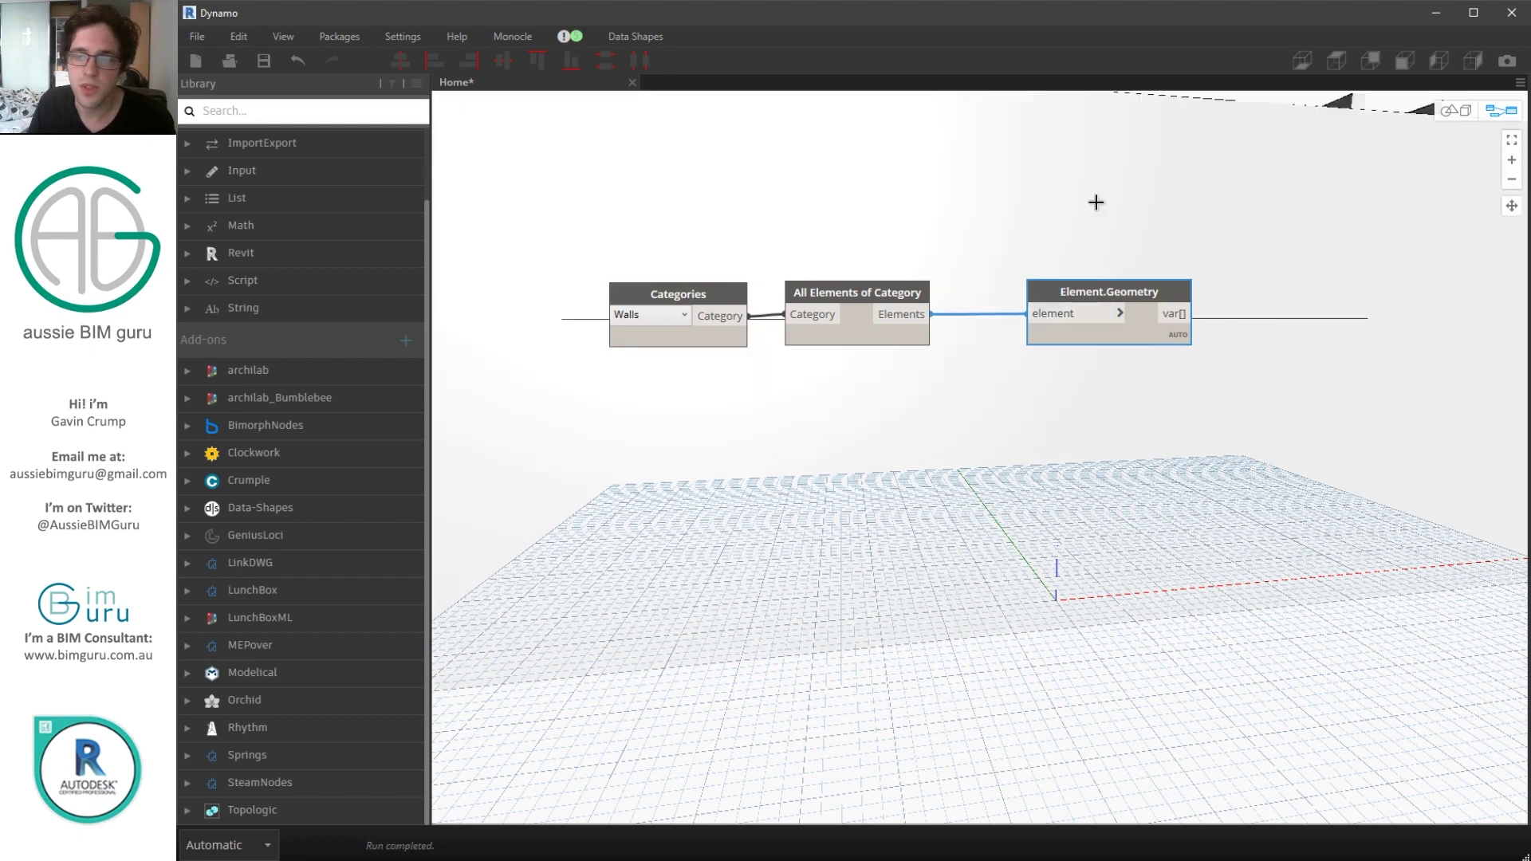
- Fit and orbit the 3D preview to inspect the wall geometry
left_click(1456, 110)
left_click(1512, 141)
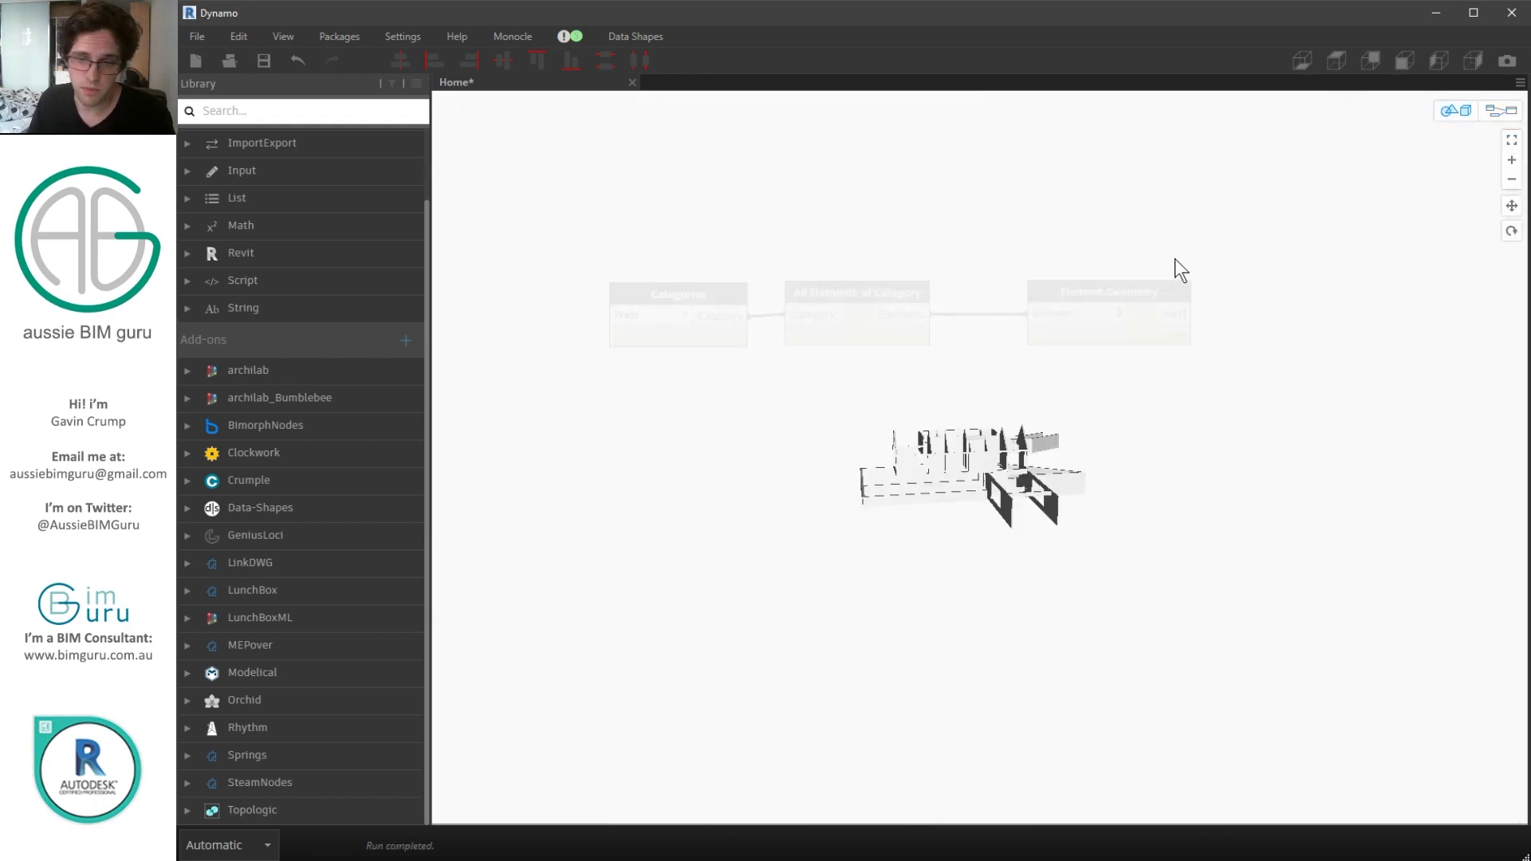
right_click_drag(1154, 414, 1210, 440)
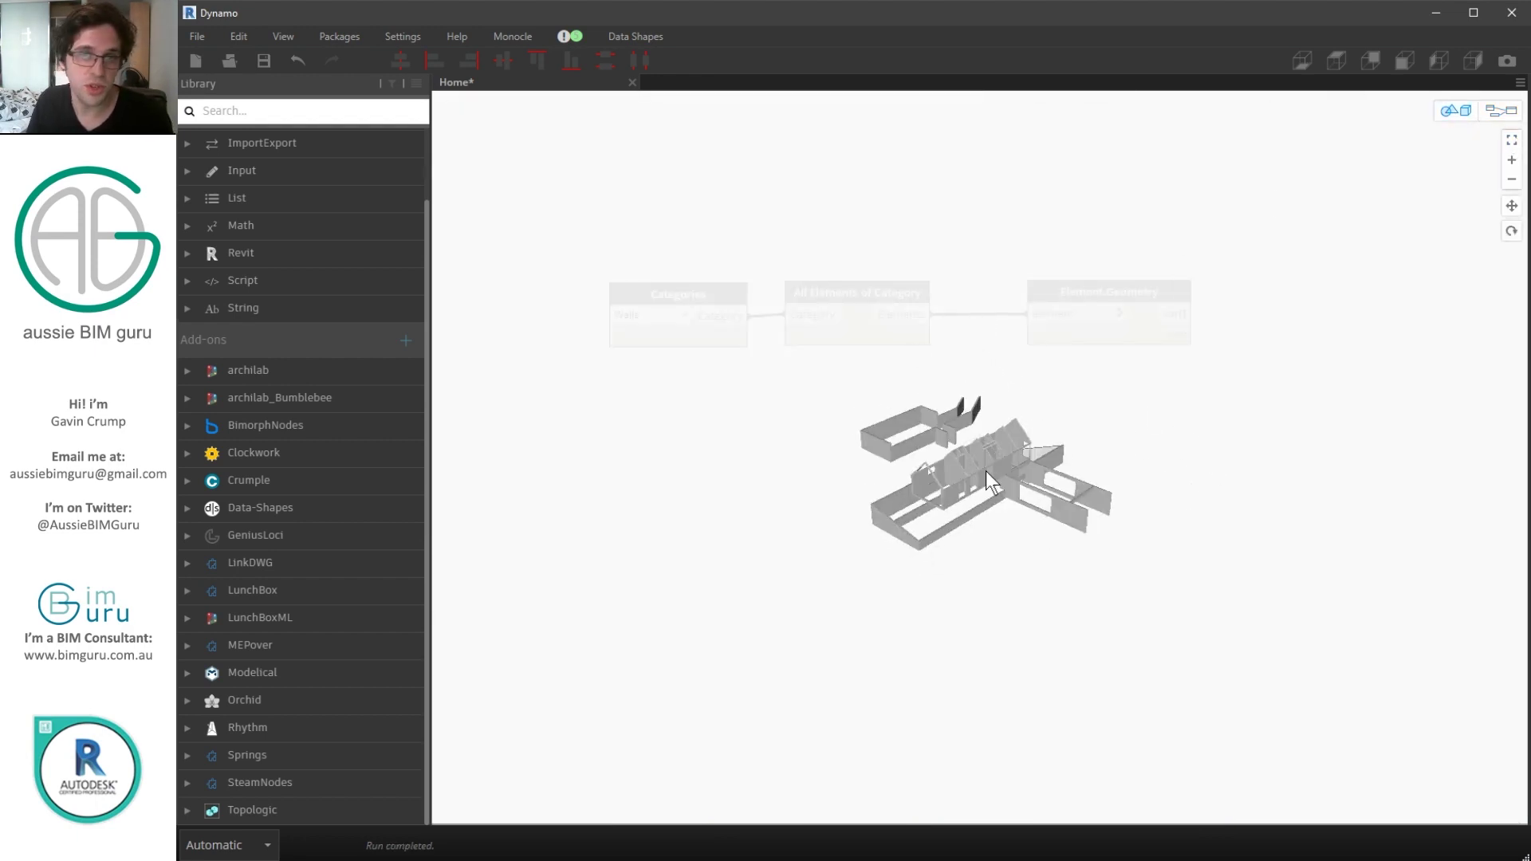
scroll(989, 470, "up", 3)
- View the walls in plan, rotated plan, front elevation and isometric presets
left_click(1502, 110)
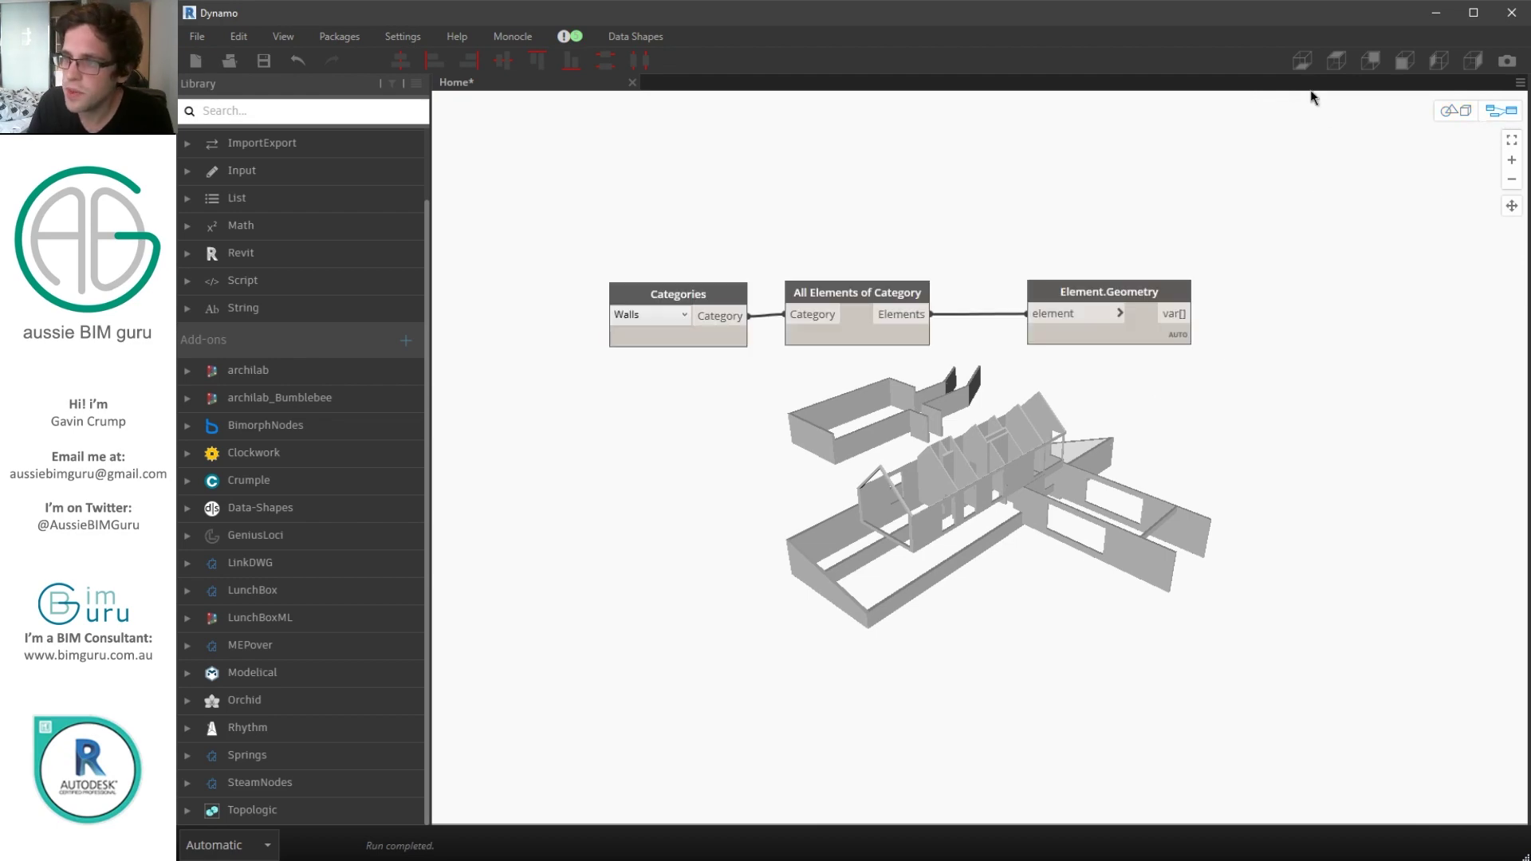
left_click(1302, 61)
left_click(1342, 64)
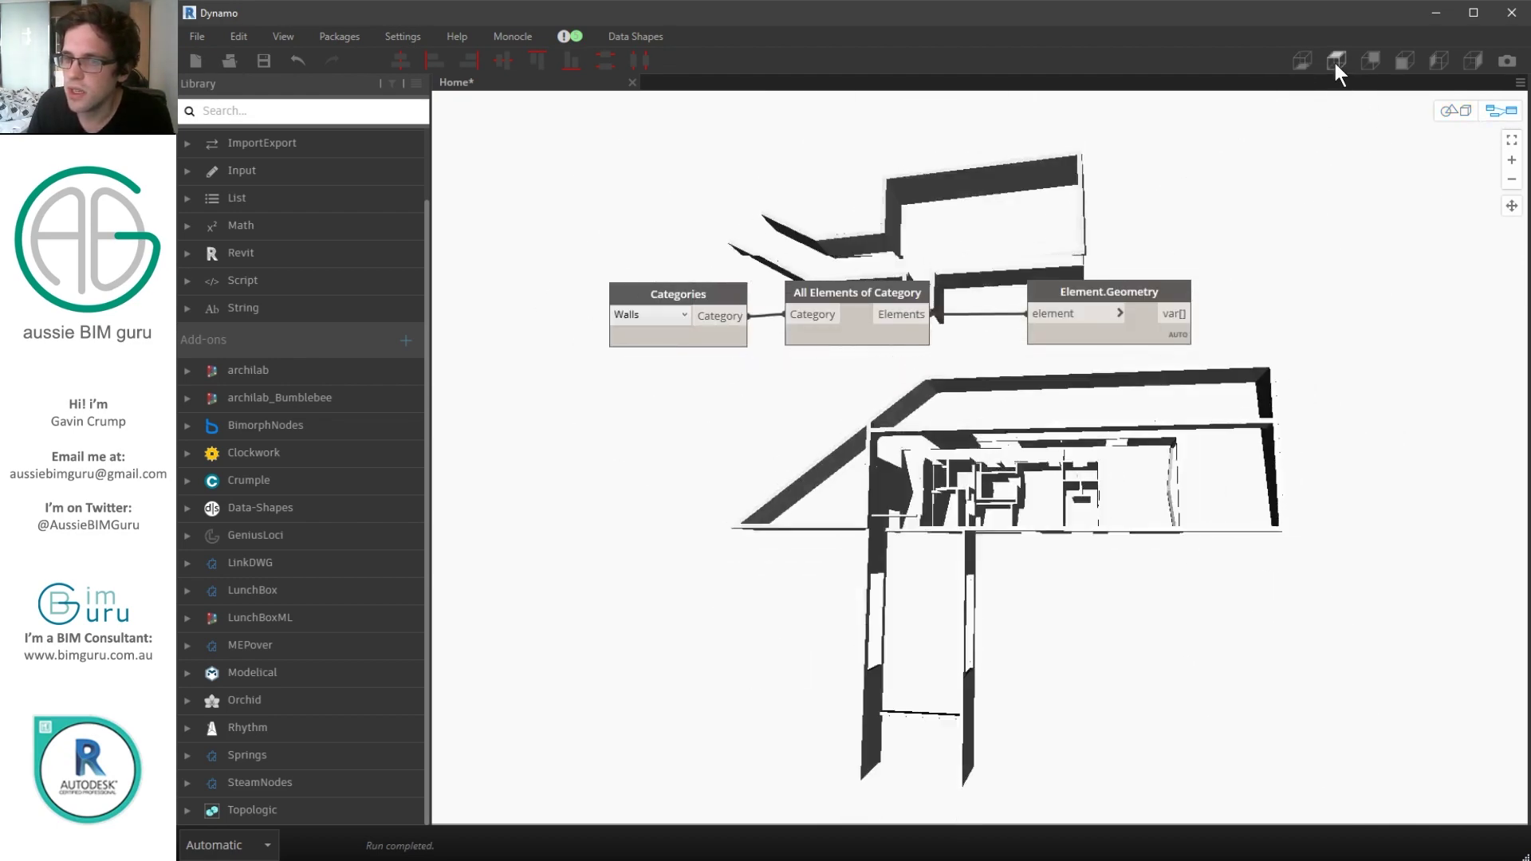
left_click(1335, 64)
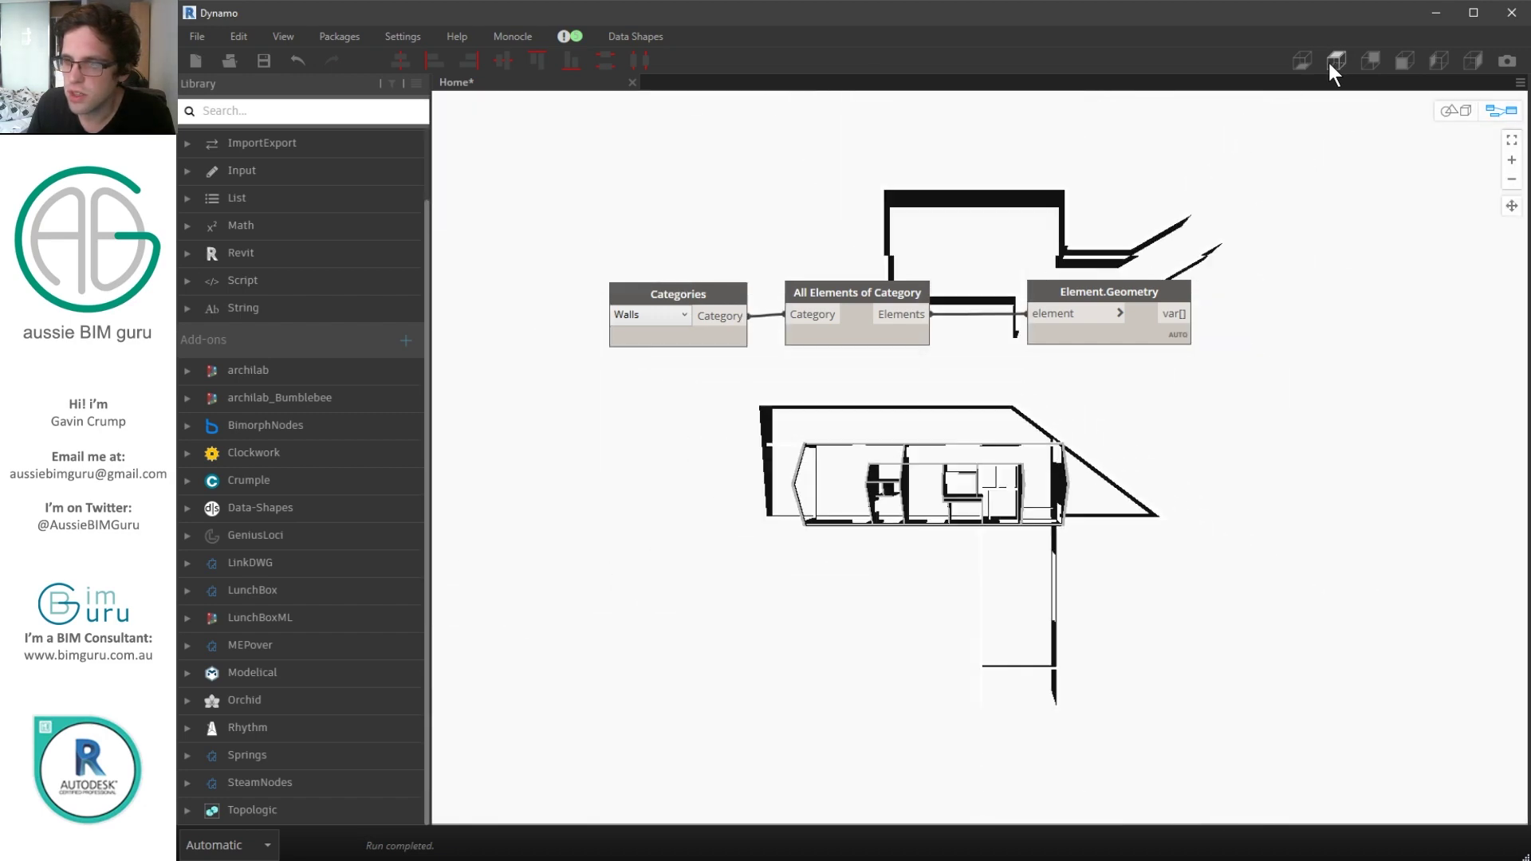
left_click(1402, 61)
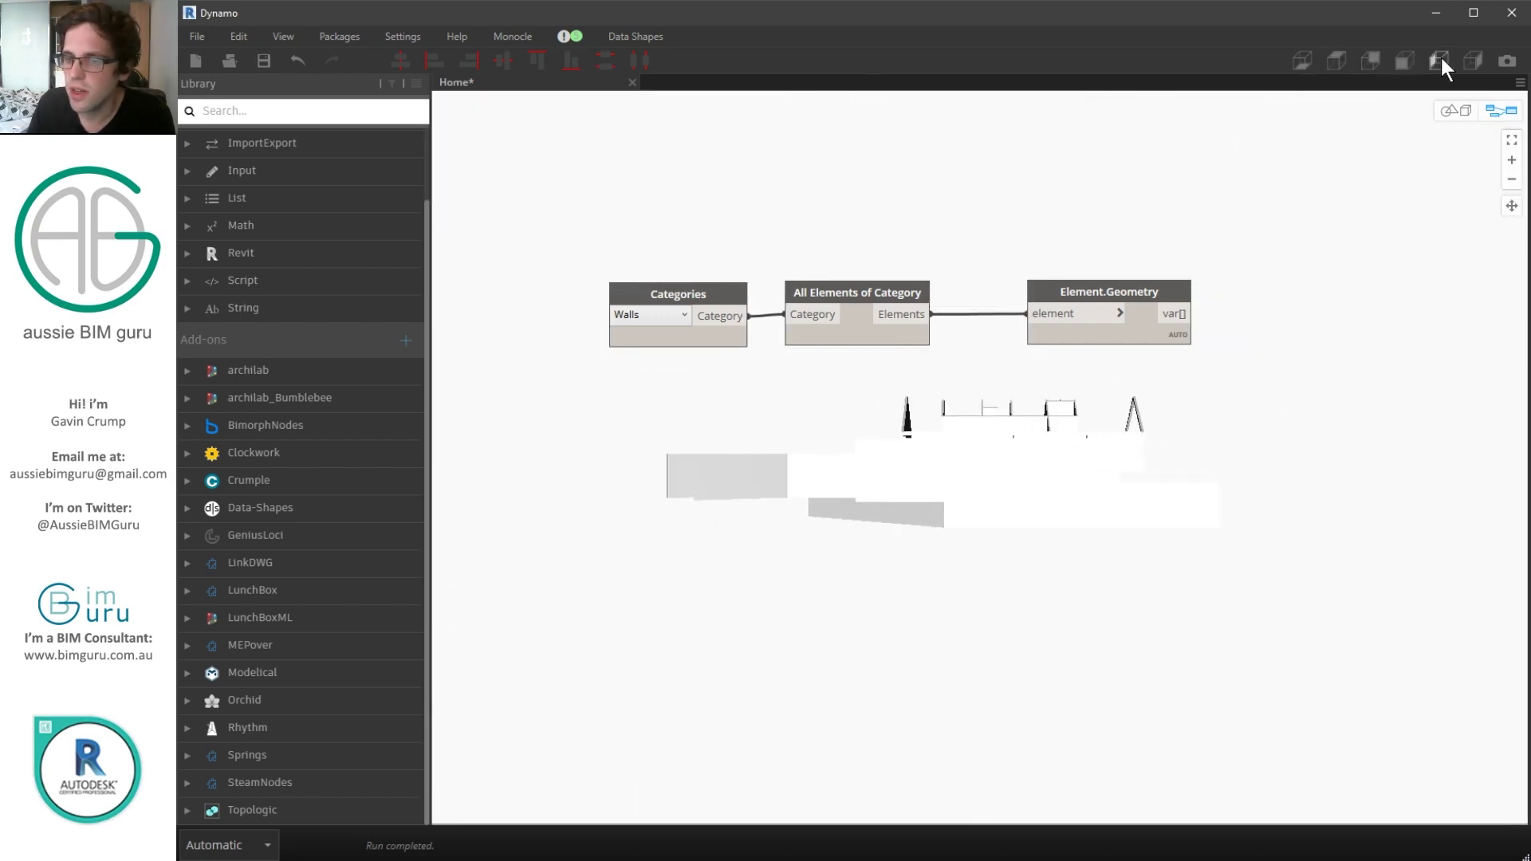
left_click(1434, 60)
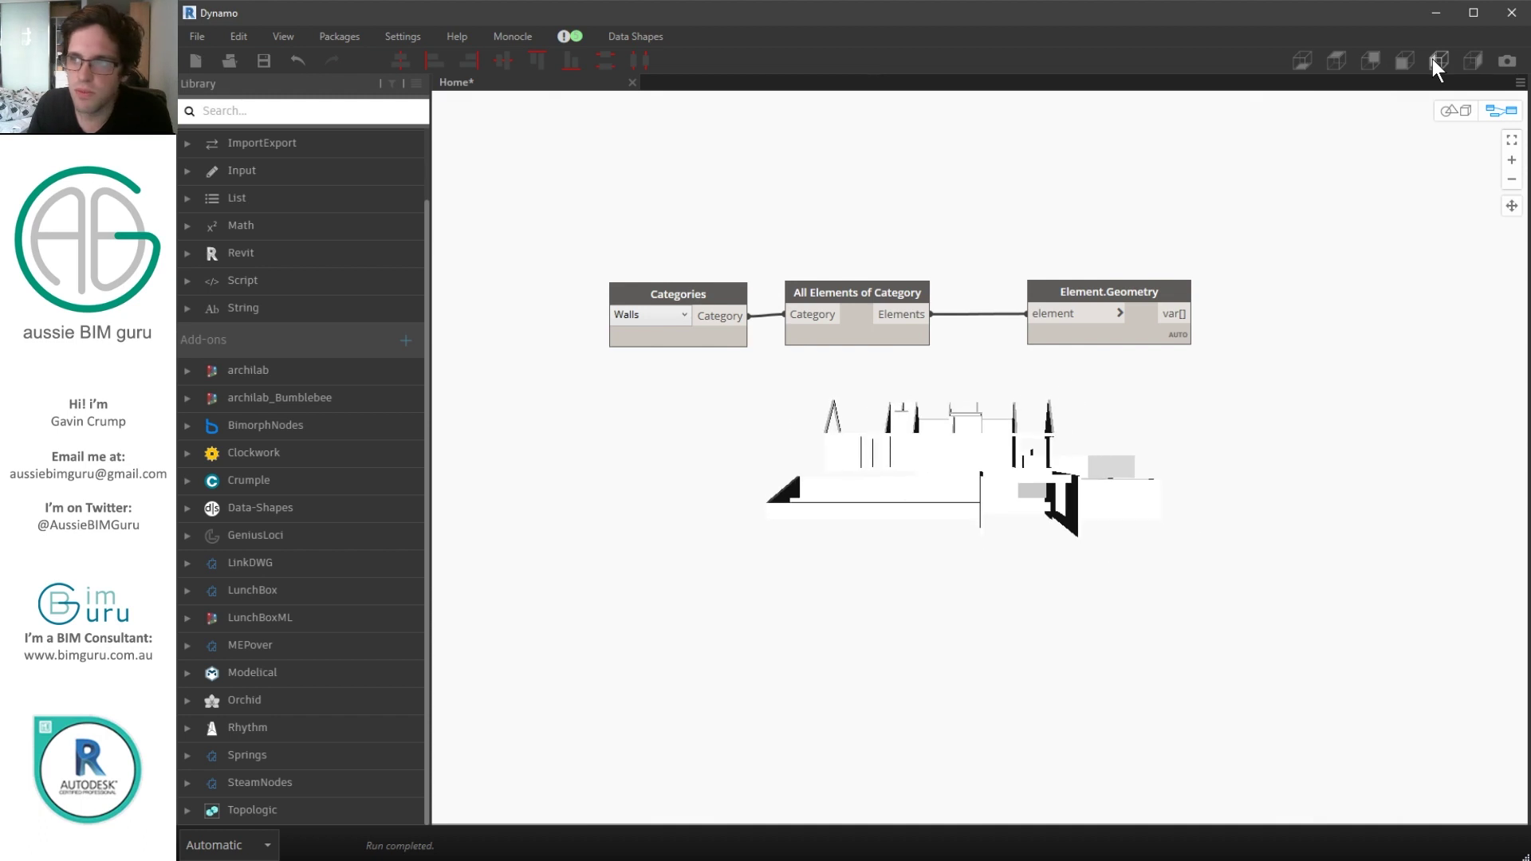
left_click(1472, 57)
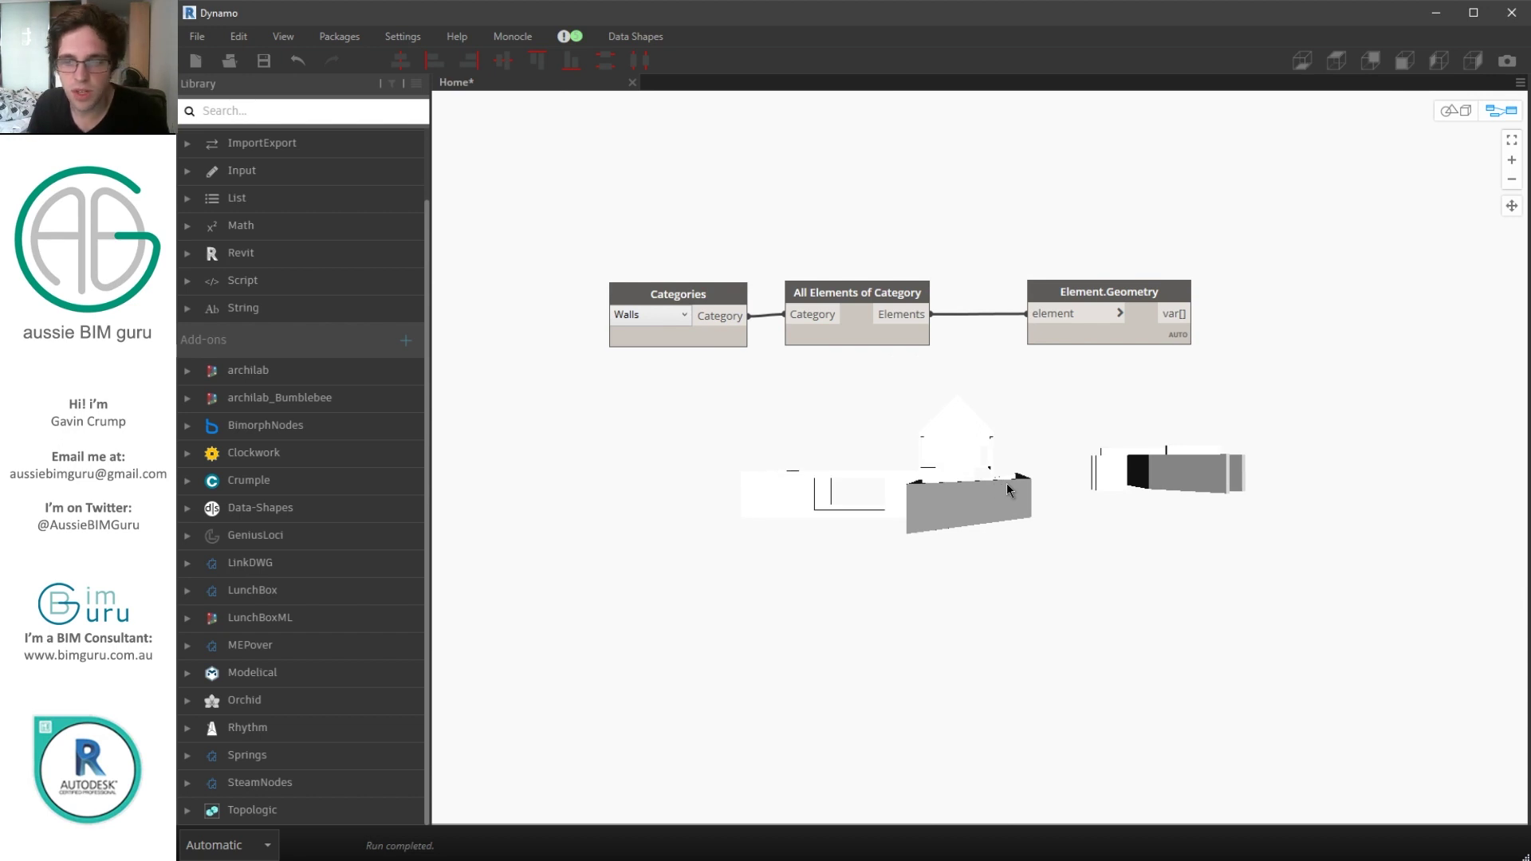
left_click(1450, 114)
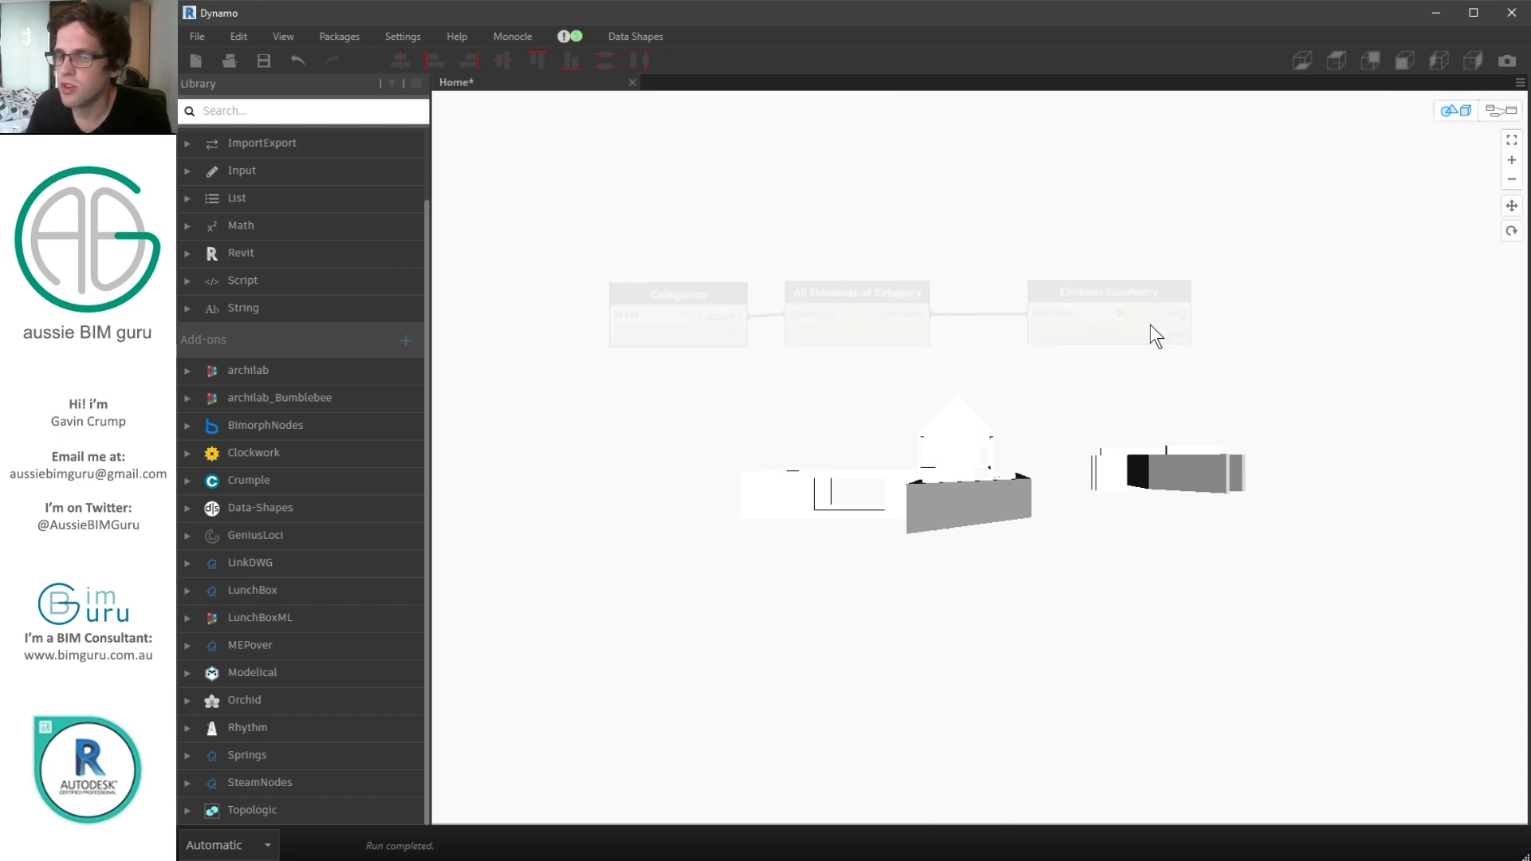
left_click(1503, 116)
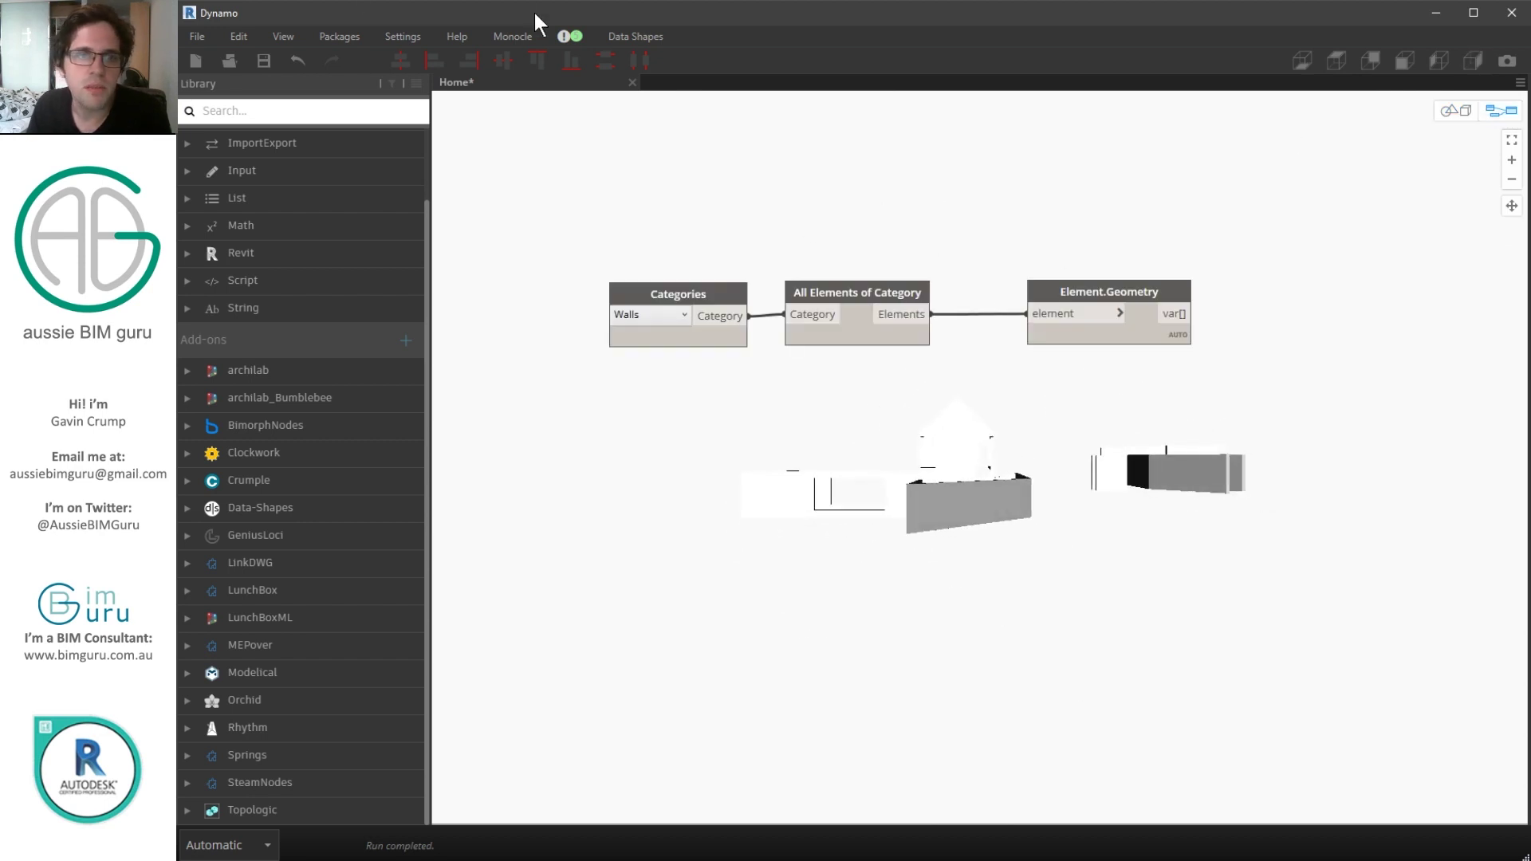
- Enable Monocle's in-canvas alignment widget and confirm the setting
left_click(506, 38)
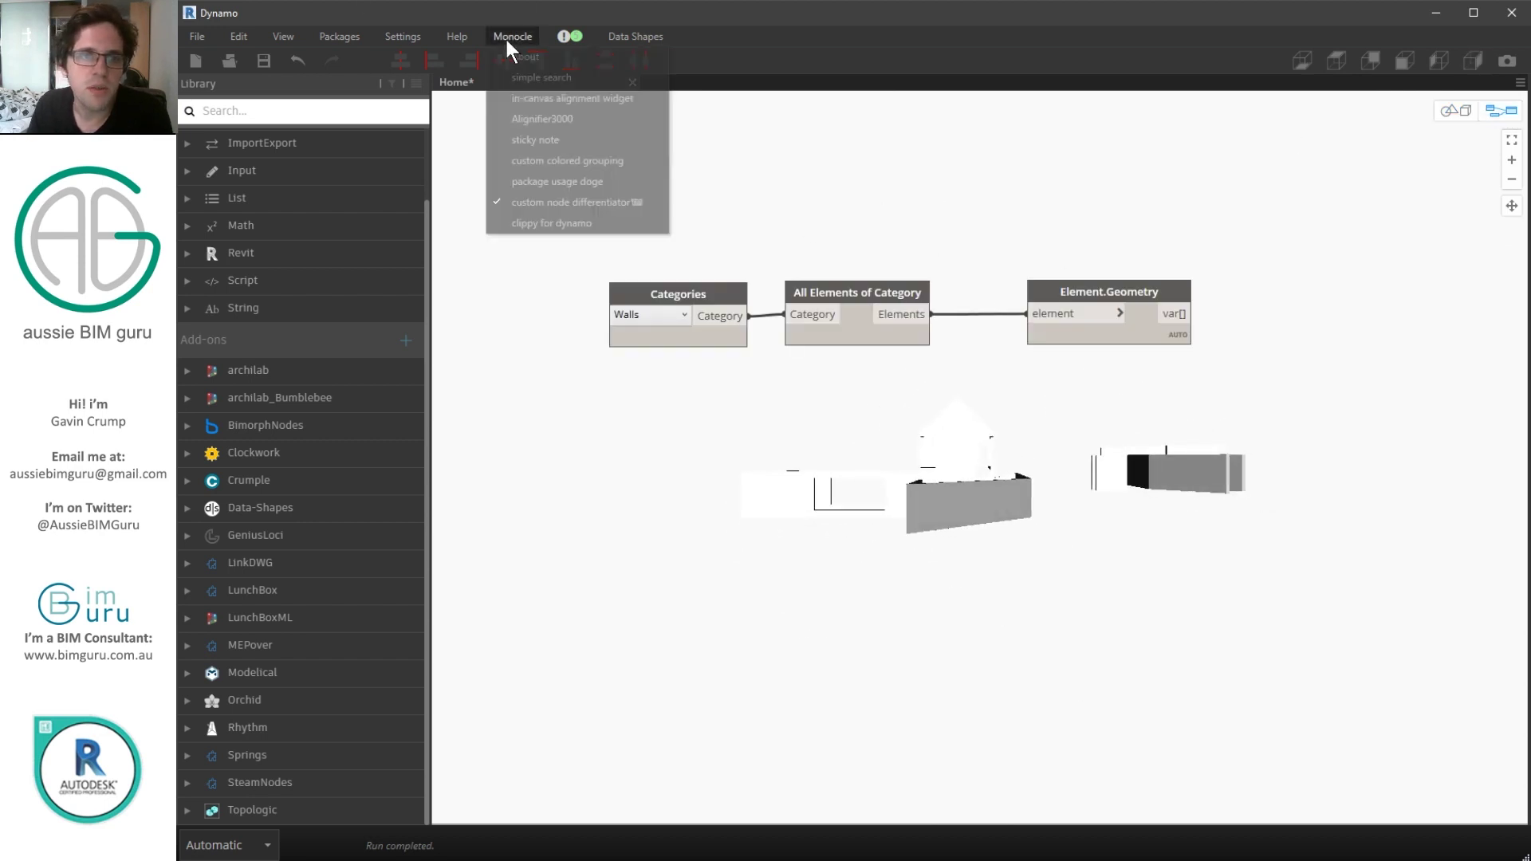
left_click(571, 98)
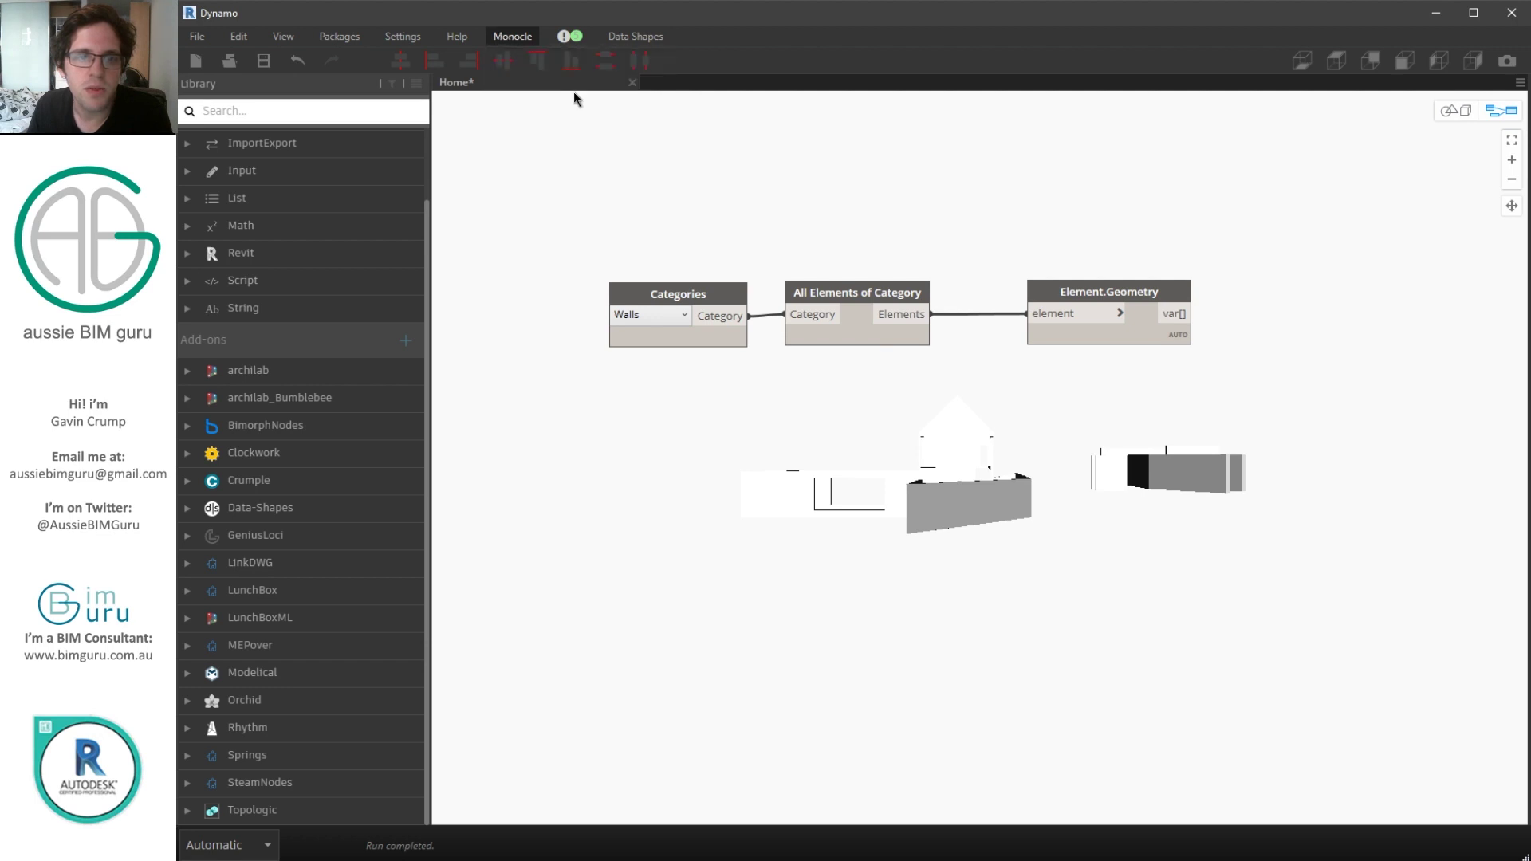
left_click(515, 33)
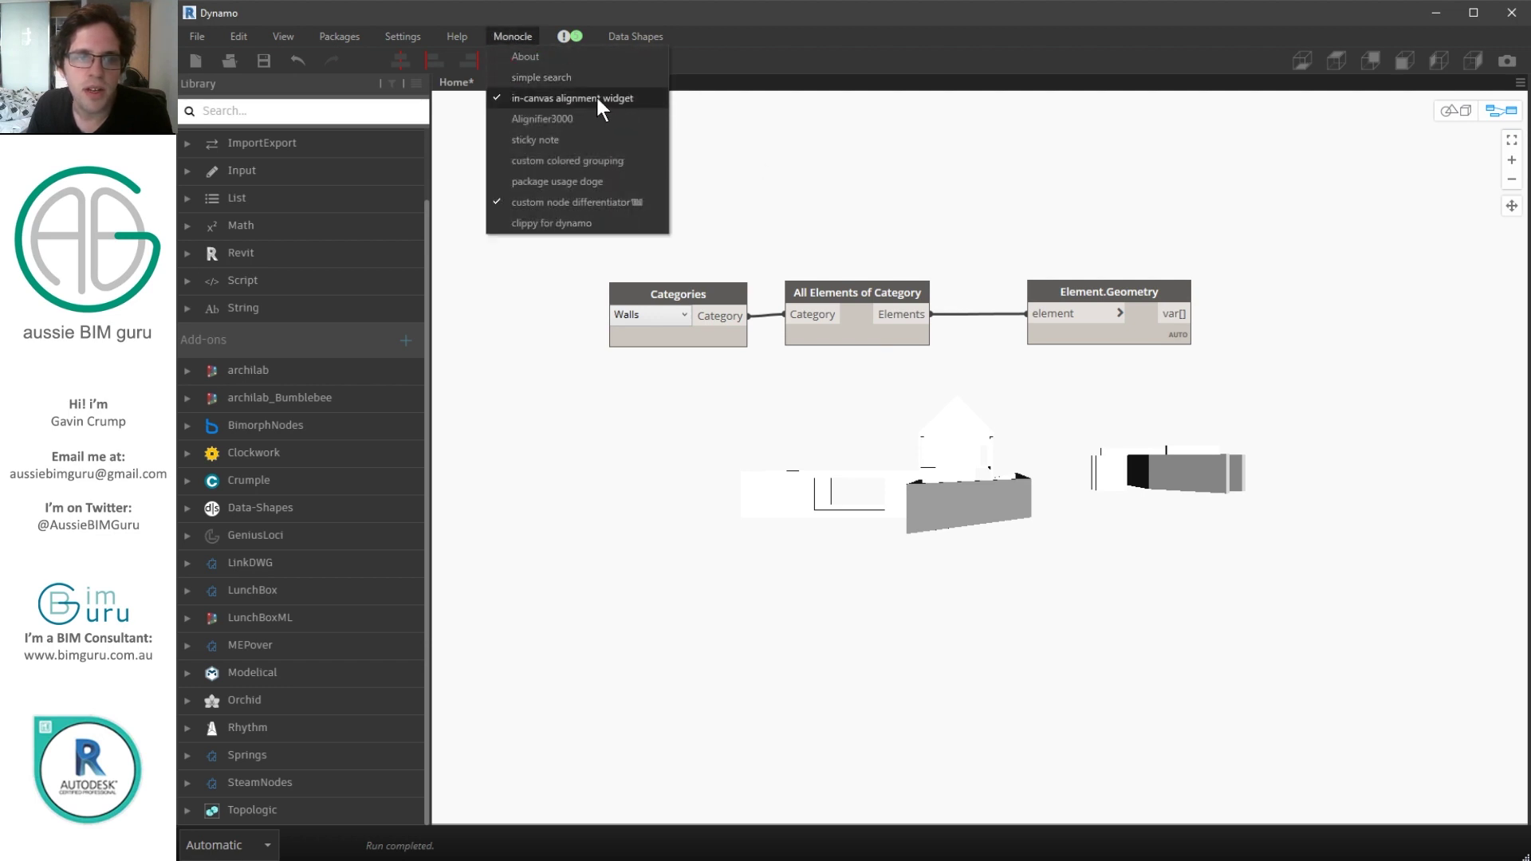
- Scatter the three walls nodes, then align them along their top edges
left_click(567, 99)
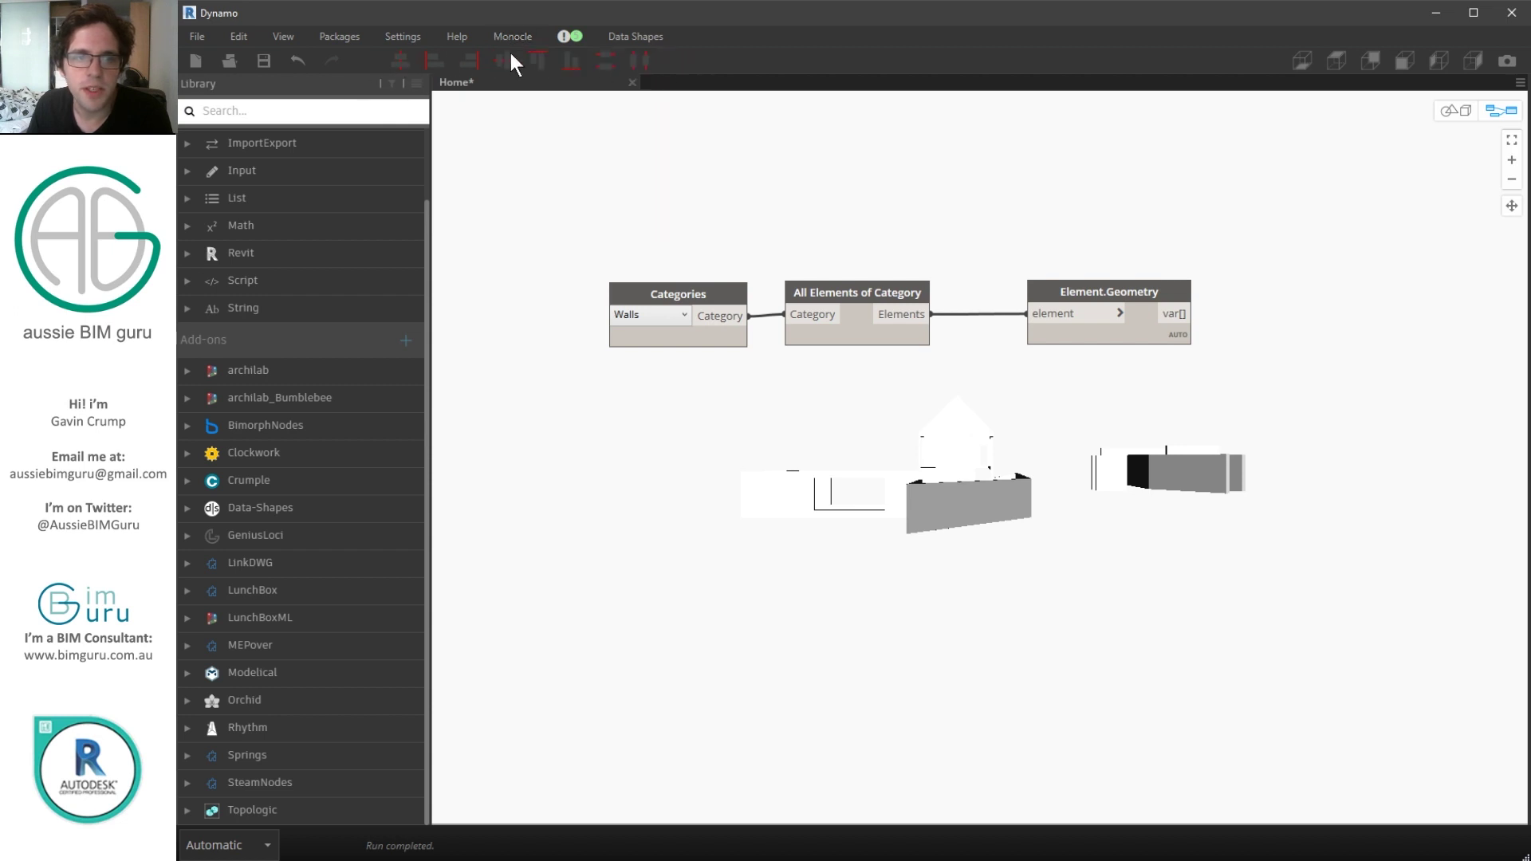
left_click_drag(1305, 430, 669, 235)
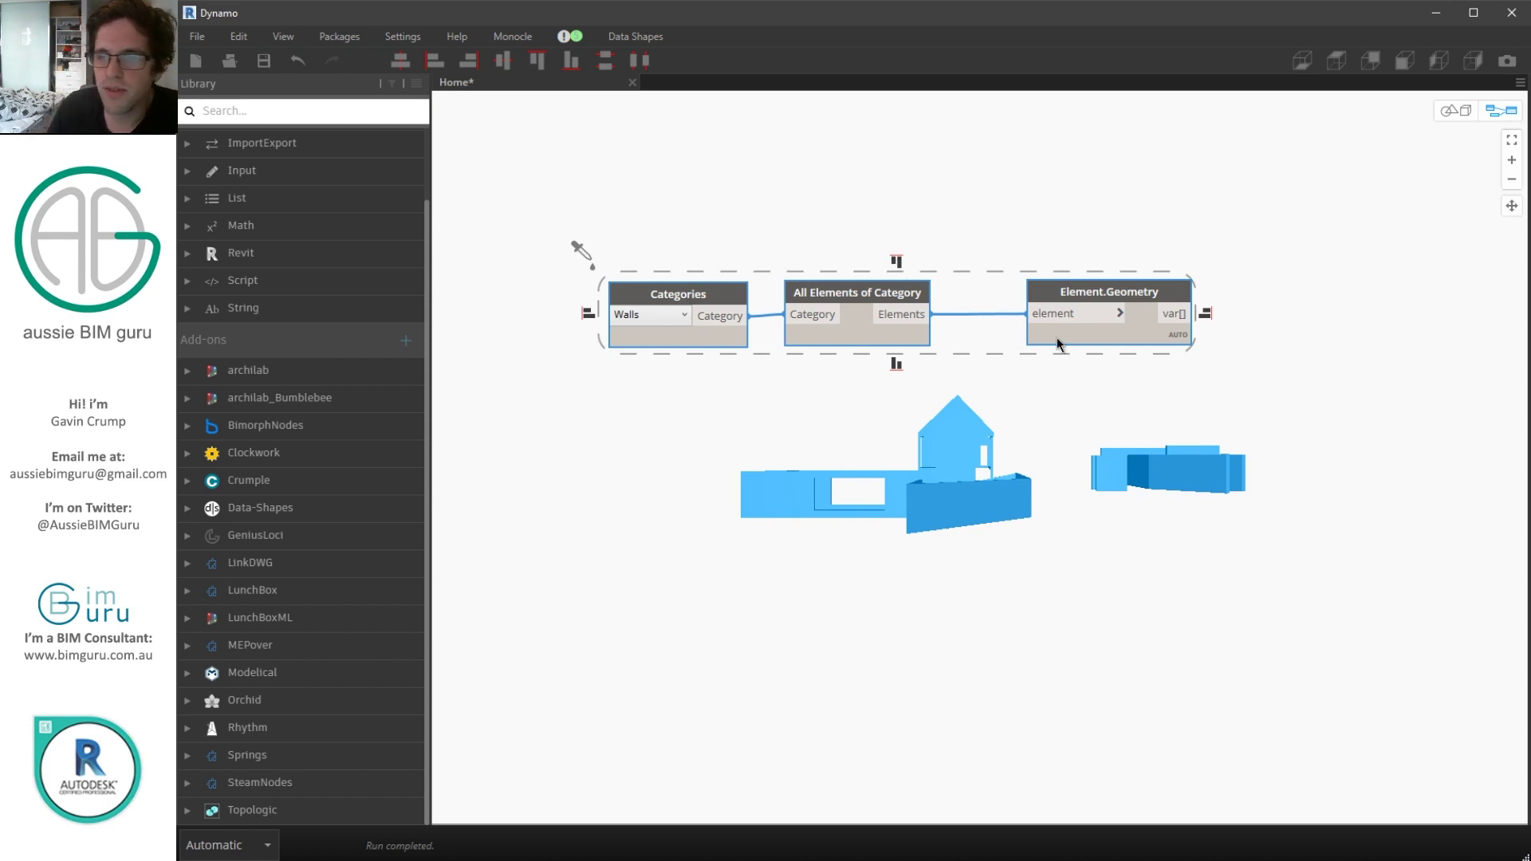
left_click(1093, 225)
left_click_drag(1092, 283, 1117, 114)
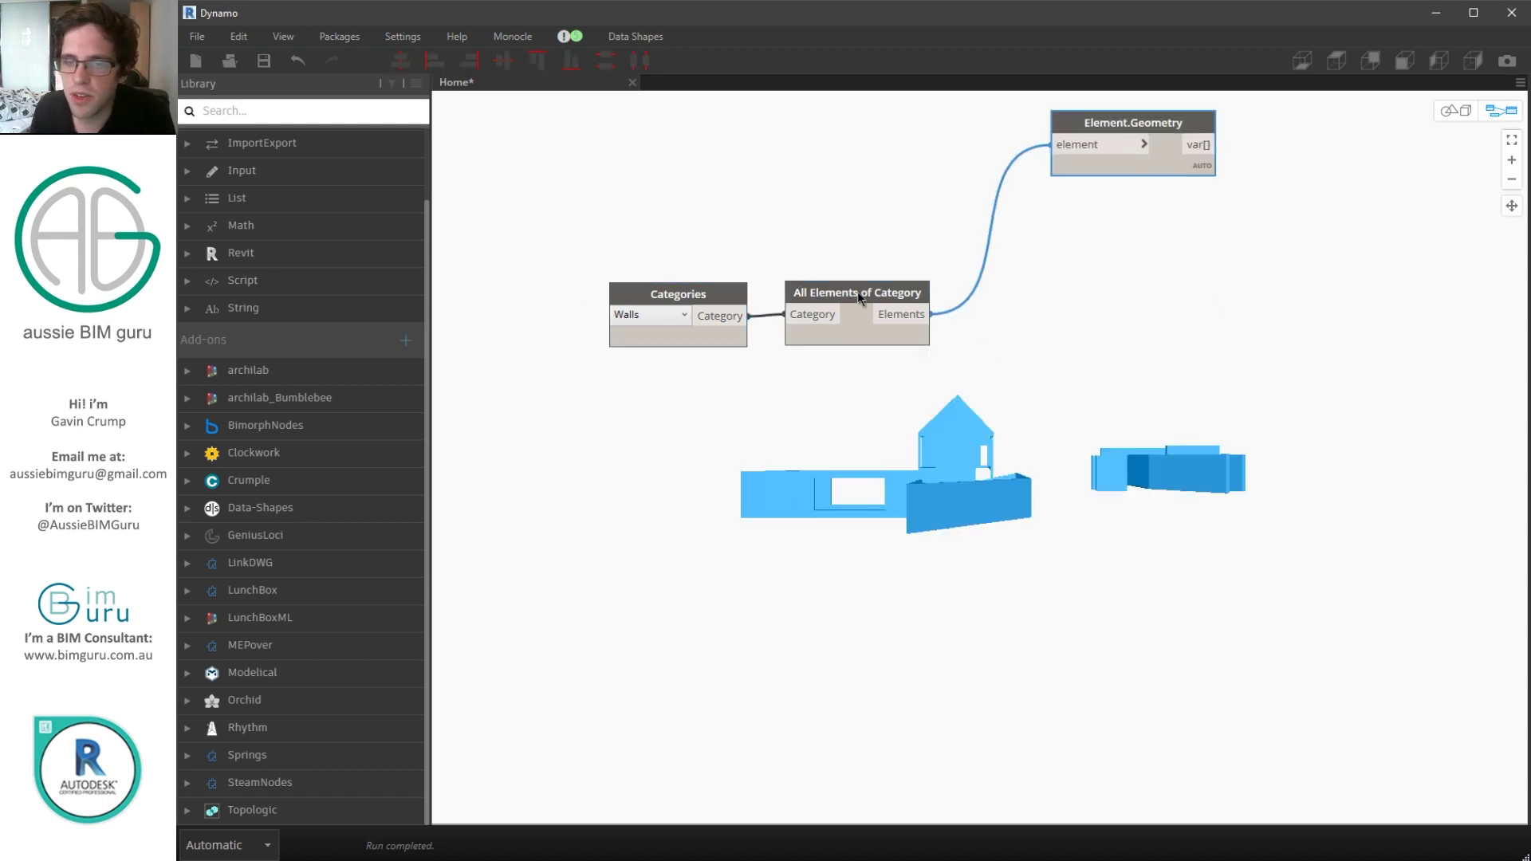
left_click_drag(860, 298, 909, 458)
left_click_drag(1323, 569, 613, 114)
scroll(964, 318, "down", 1)
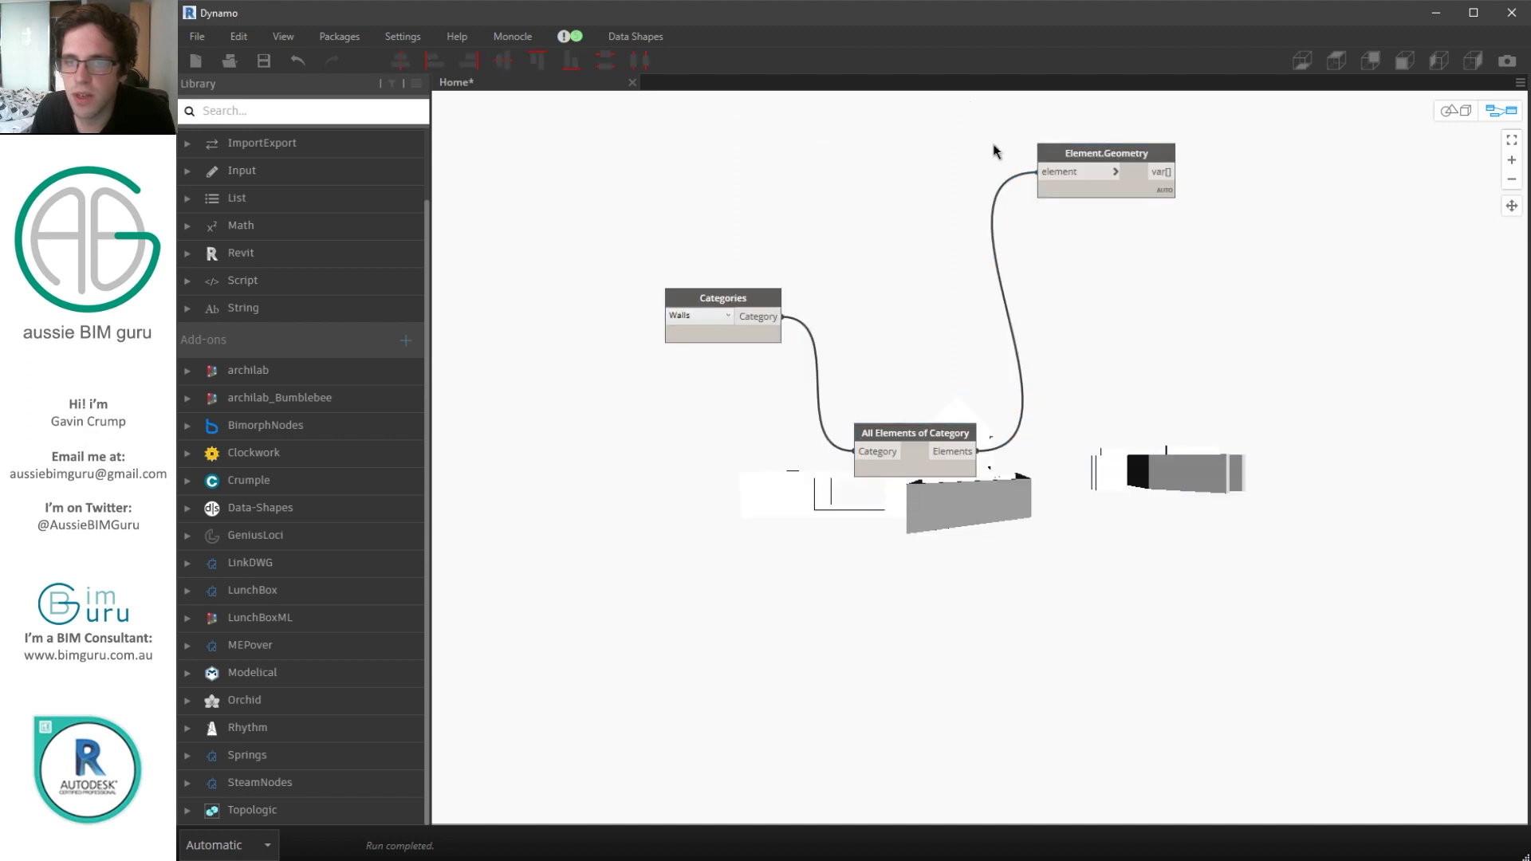
left_click(918, 128)
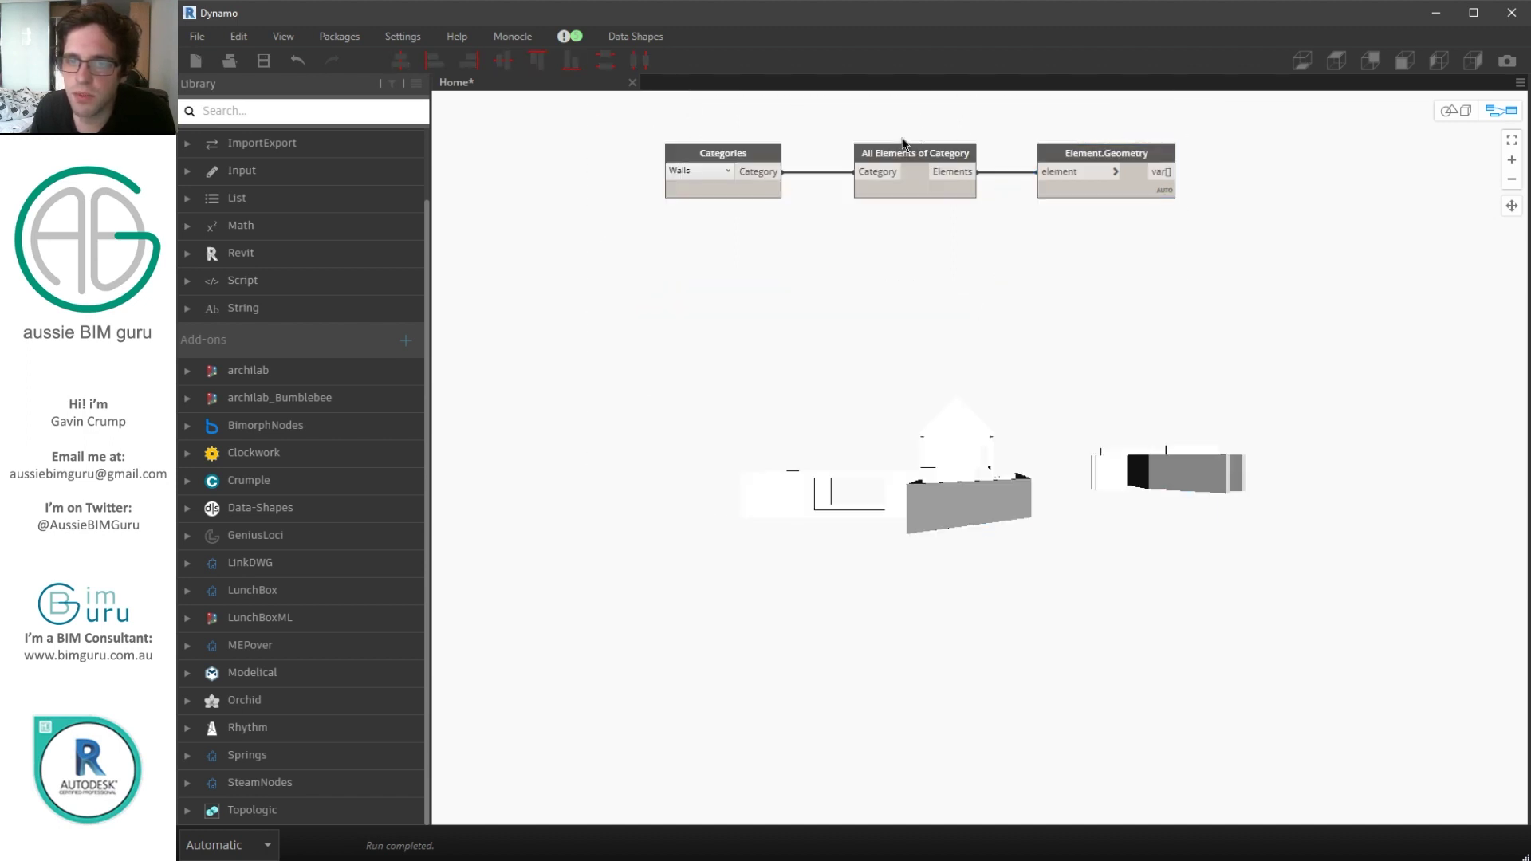
- Move the aligned nodes down-left, try left-aligning them, then undo
left_click_drag(1079, 193, 601, 143)
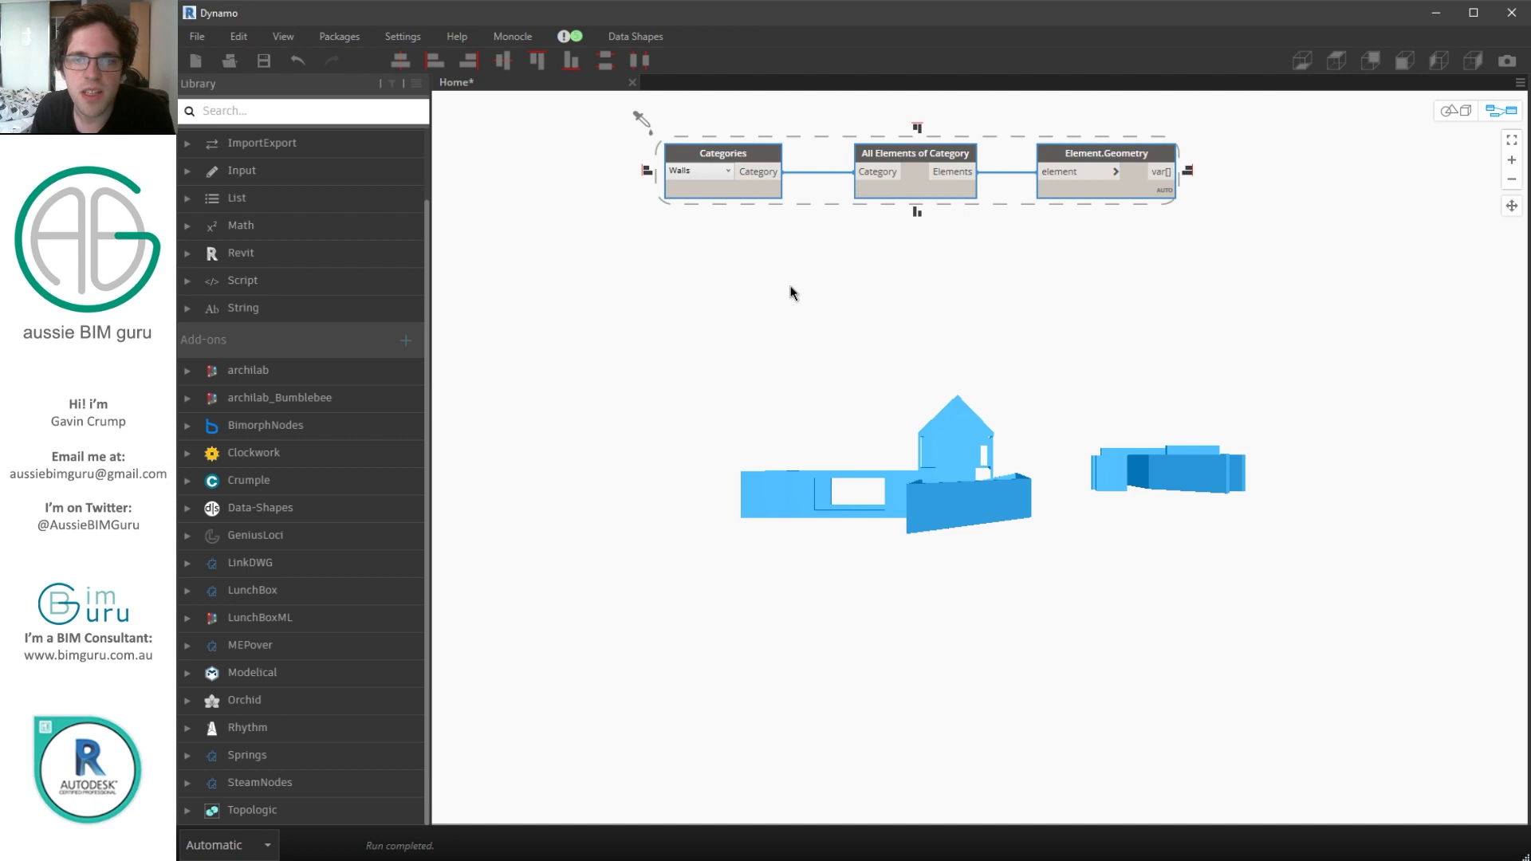
middle_click_drag(831, 207, 753, 381)
scroll(567, 360, "up", 3)
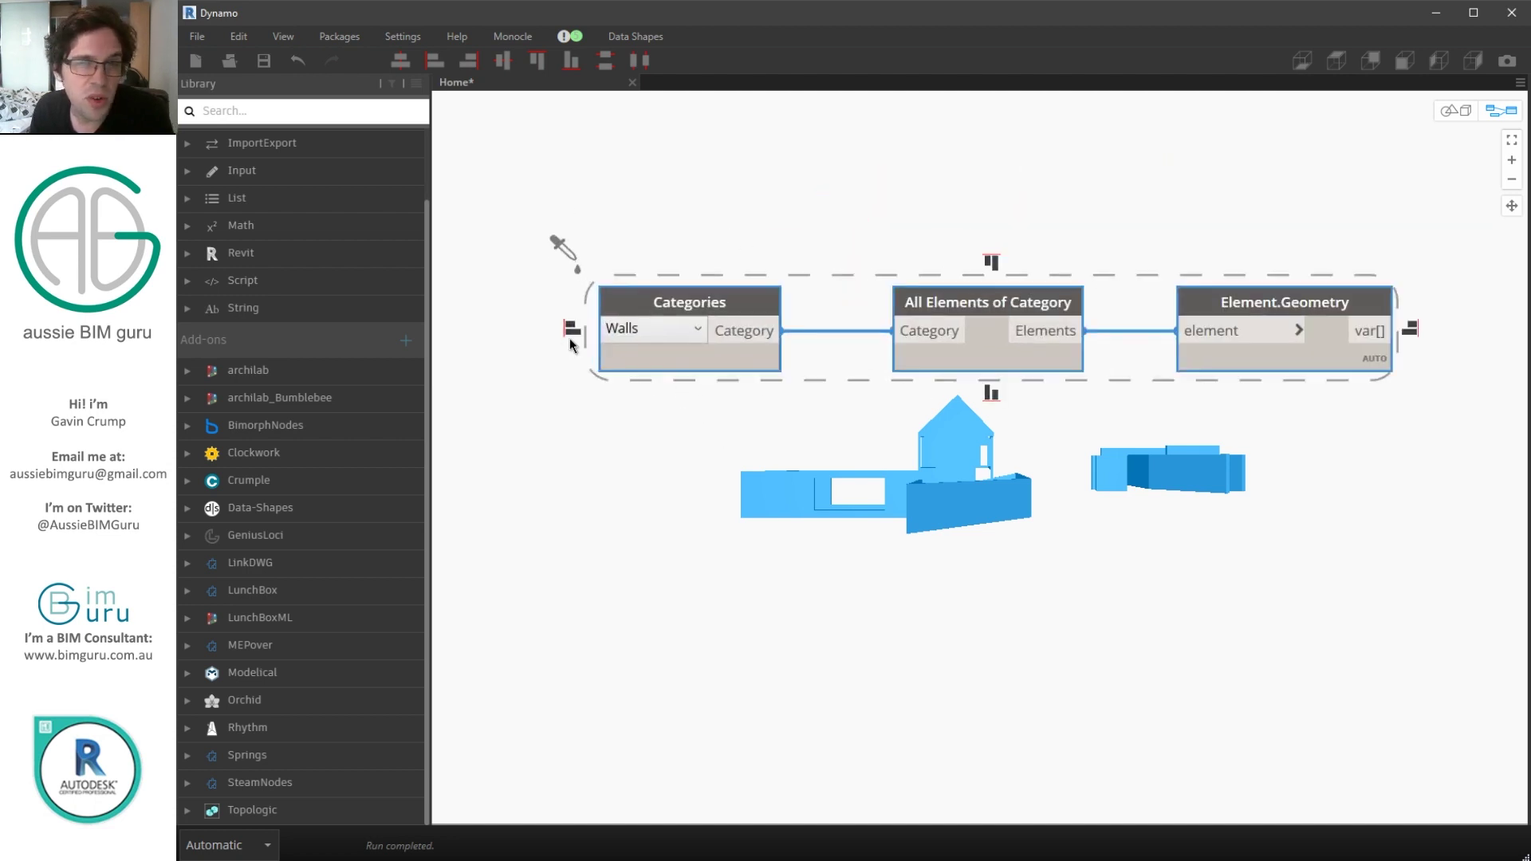
left_click(571, 329)
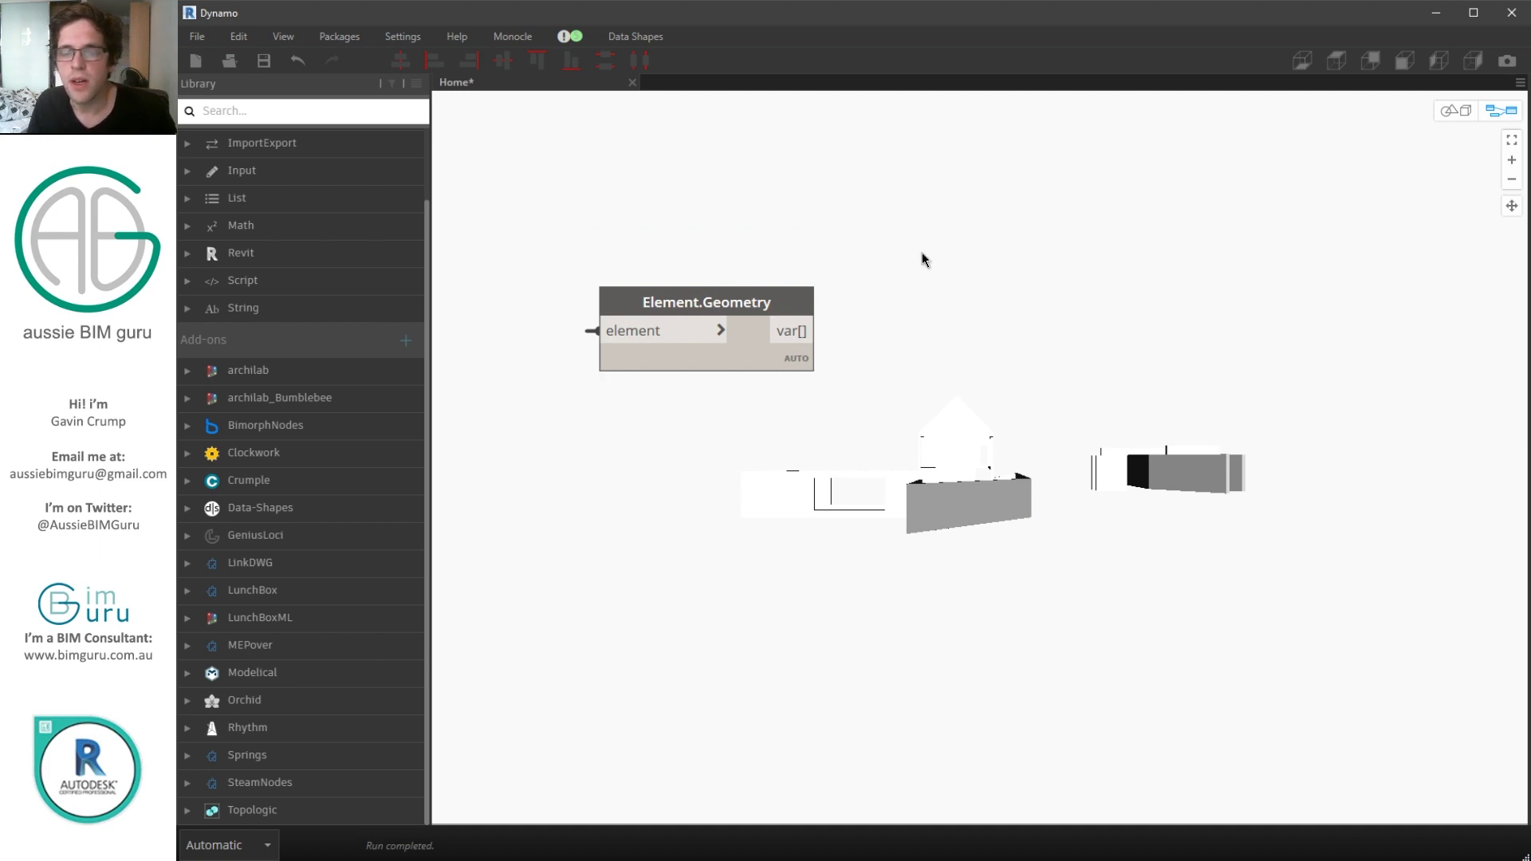
key("ctrl+z")
key("ctrl+z")
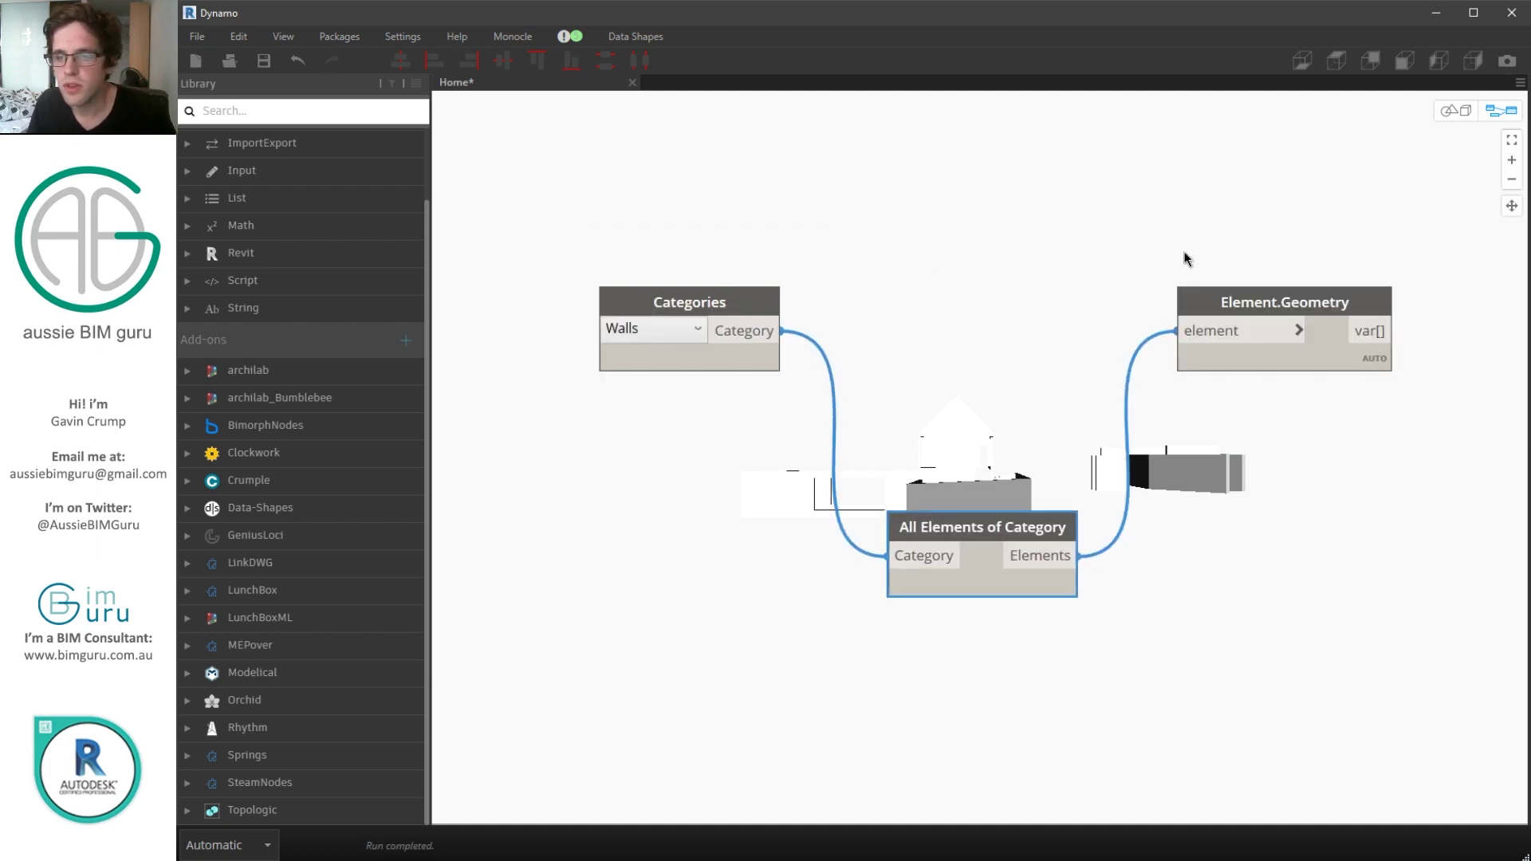
- Retry left-align and undo it, then top-align the three nodes in one row
left_click_drag(1227, 303, 1233, 150)
left_click_drag(1351, 664, 547, 147)
left_click(561, 367)
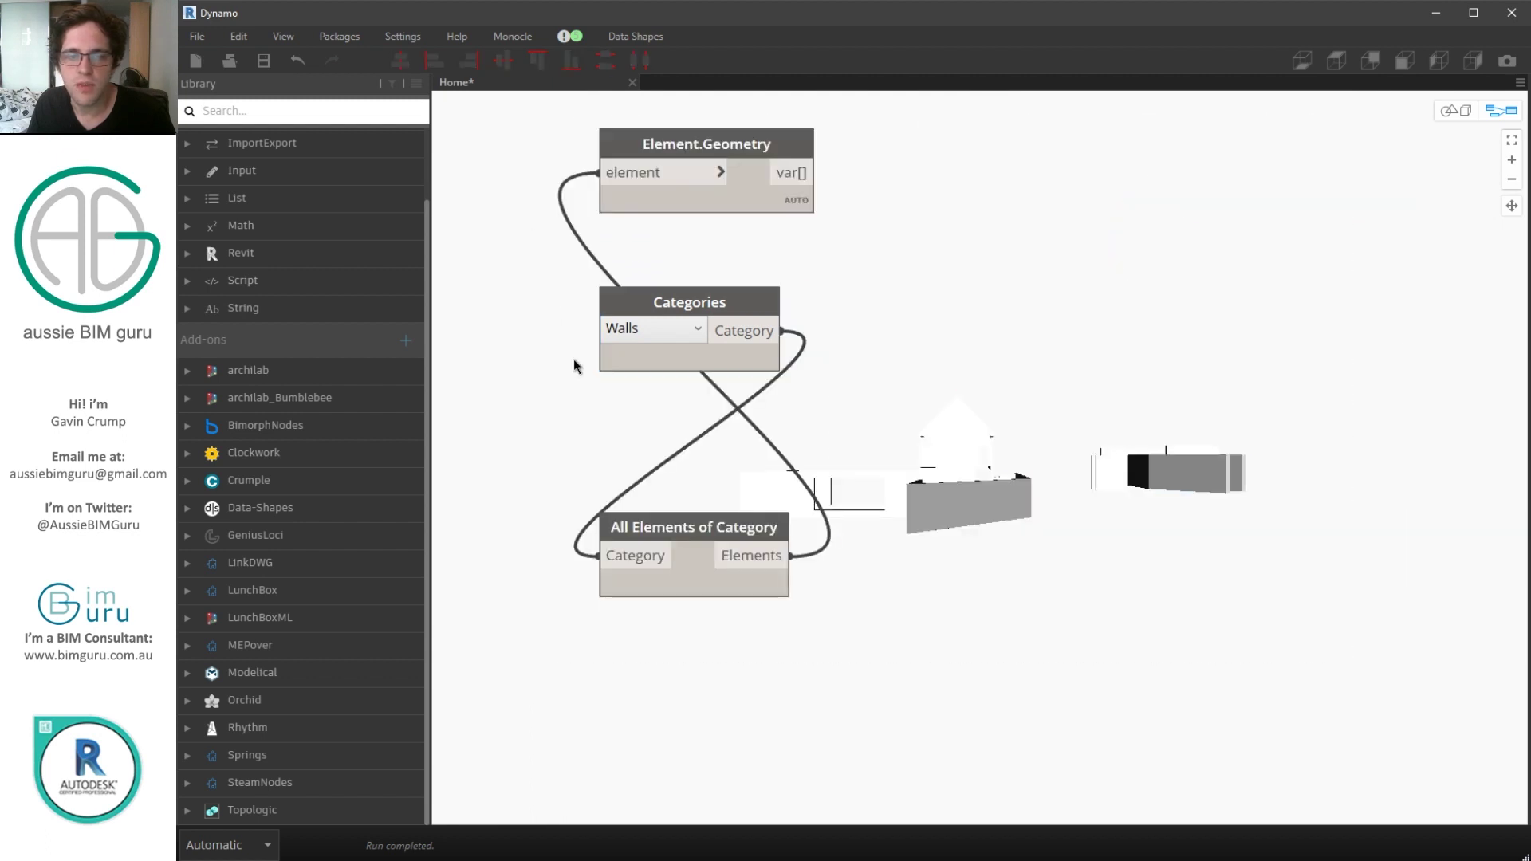
key("ctrl+z")
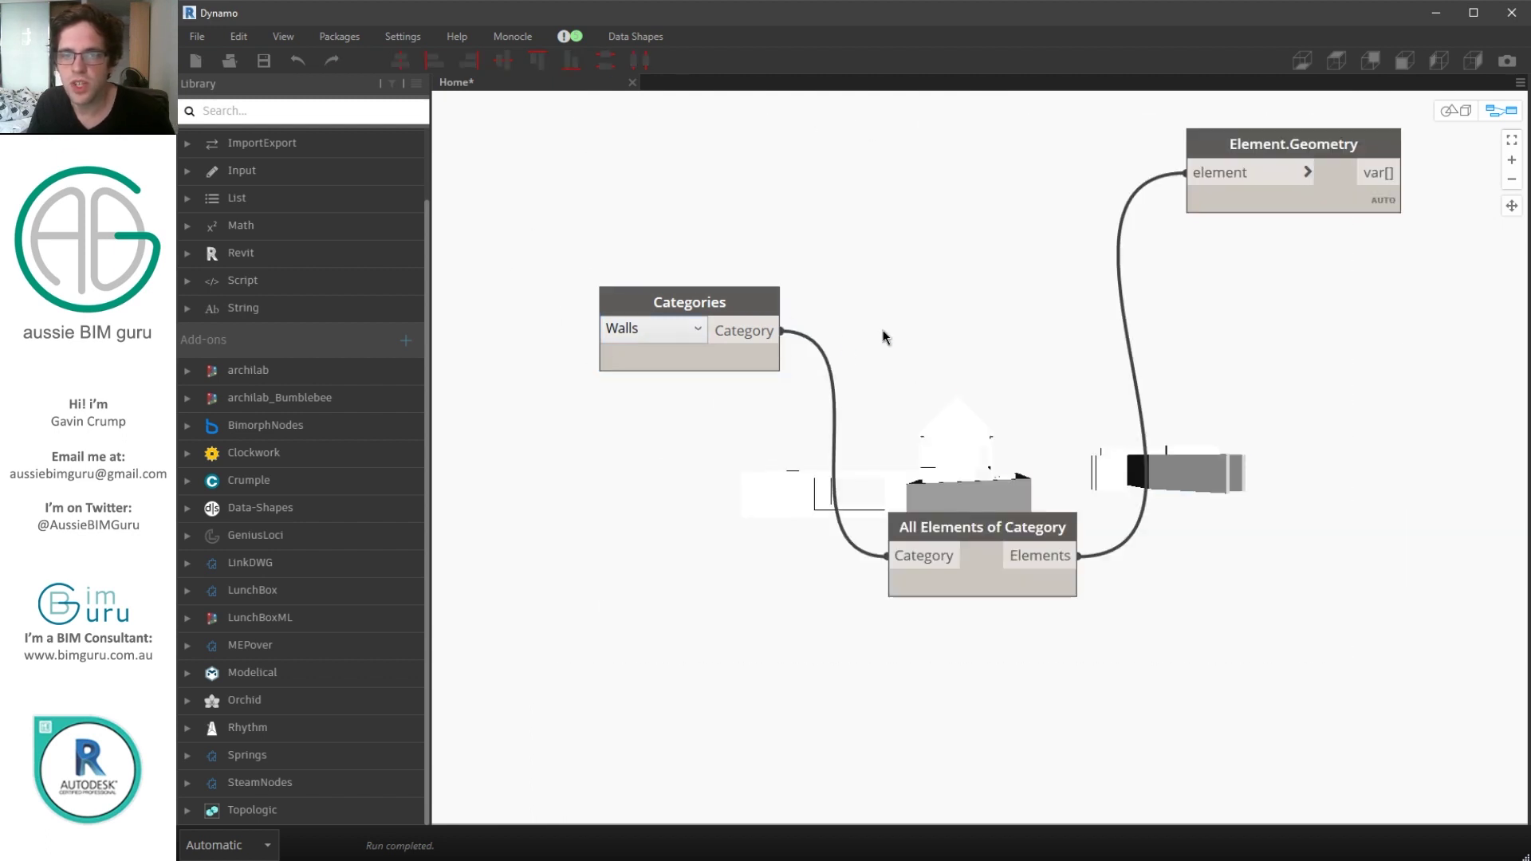
scroll(1376, 595, "down", 3)
left_click_drag(1386, 598, 830, 212)
scroll(1145, 296, "up", 3)
left_click(1147, 295)
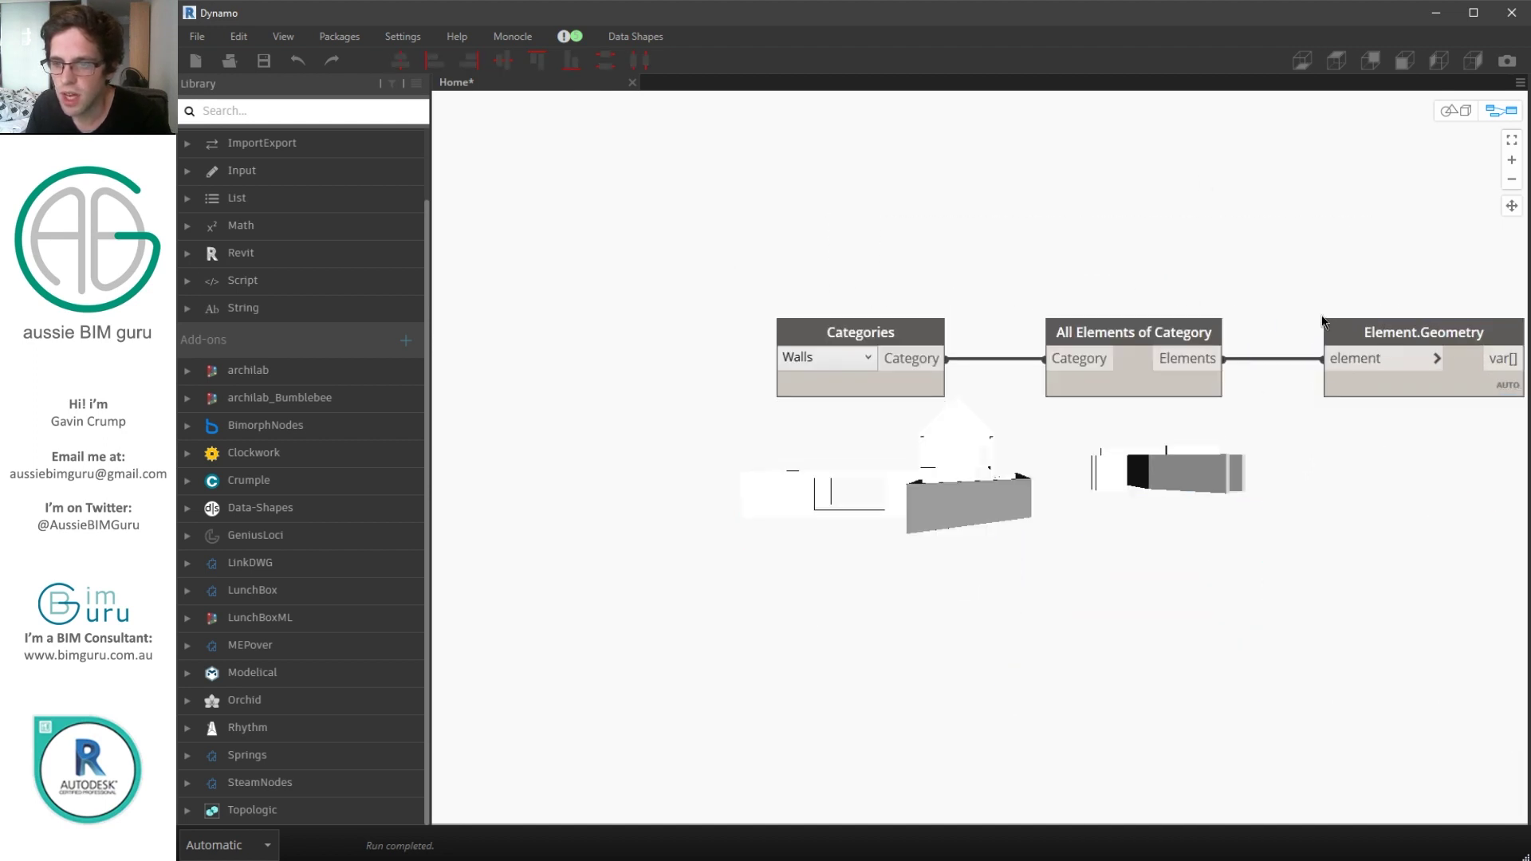
- Select the three nodes and try distribute and centre alignment, undoing each attempt
left_click_drag(1458, 461, 677, 195)
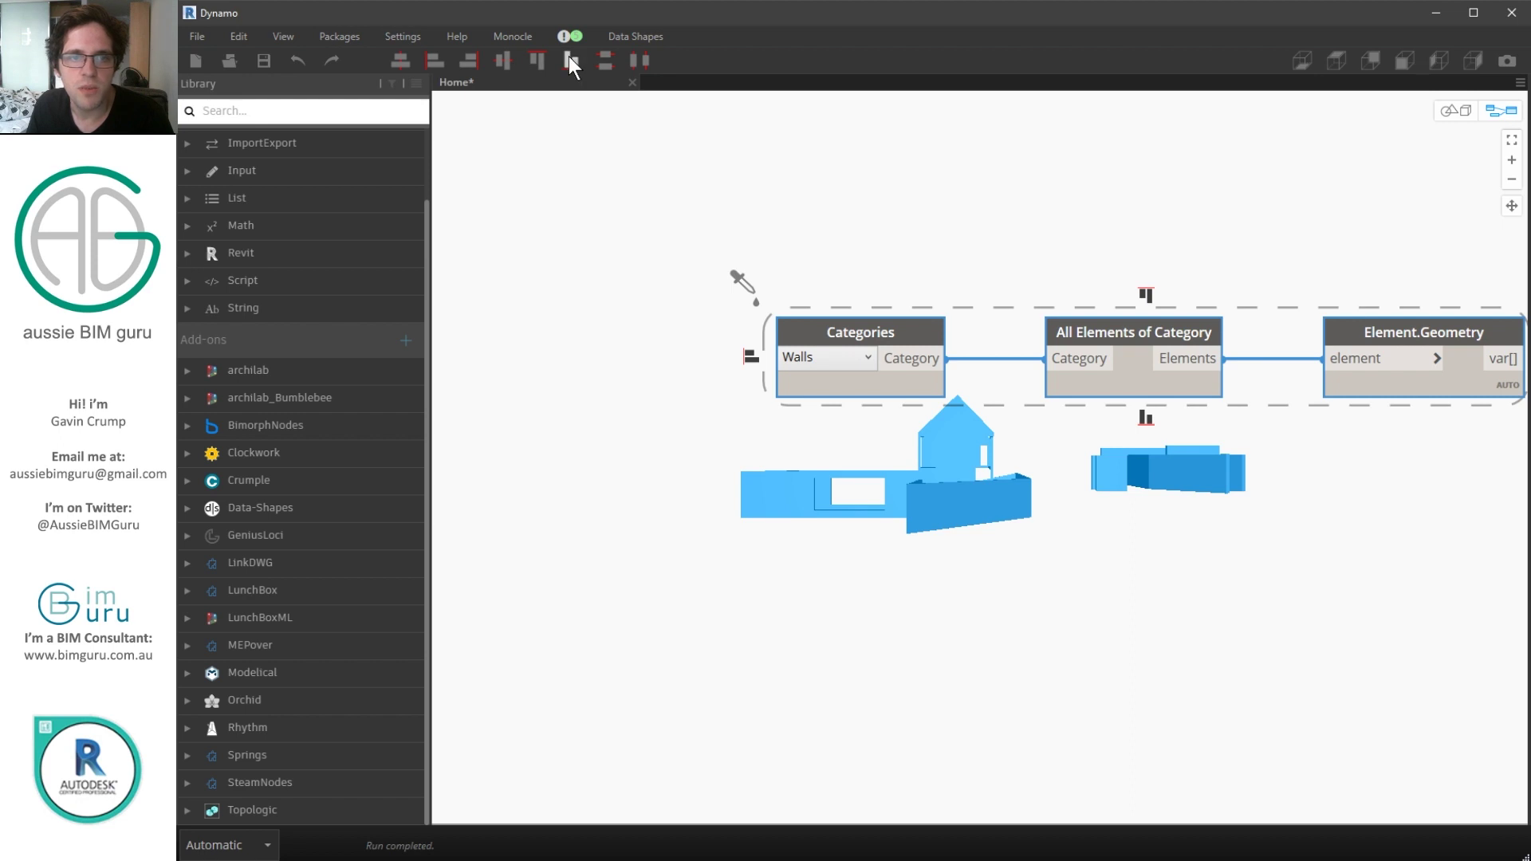
left_click(606, 62)
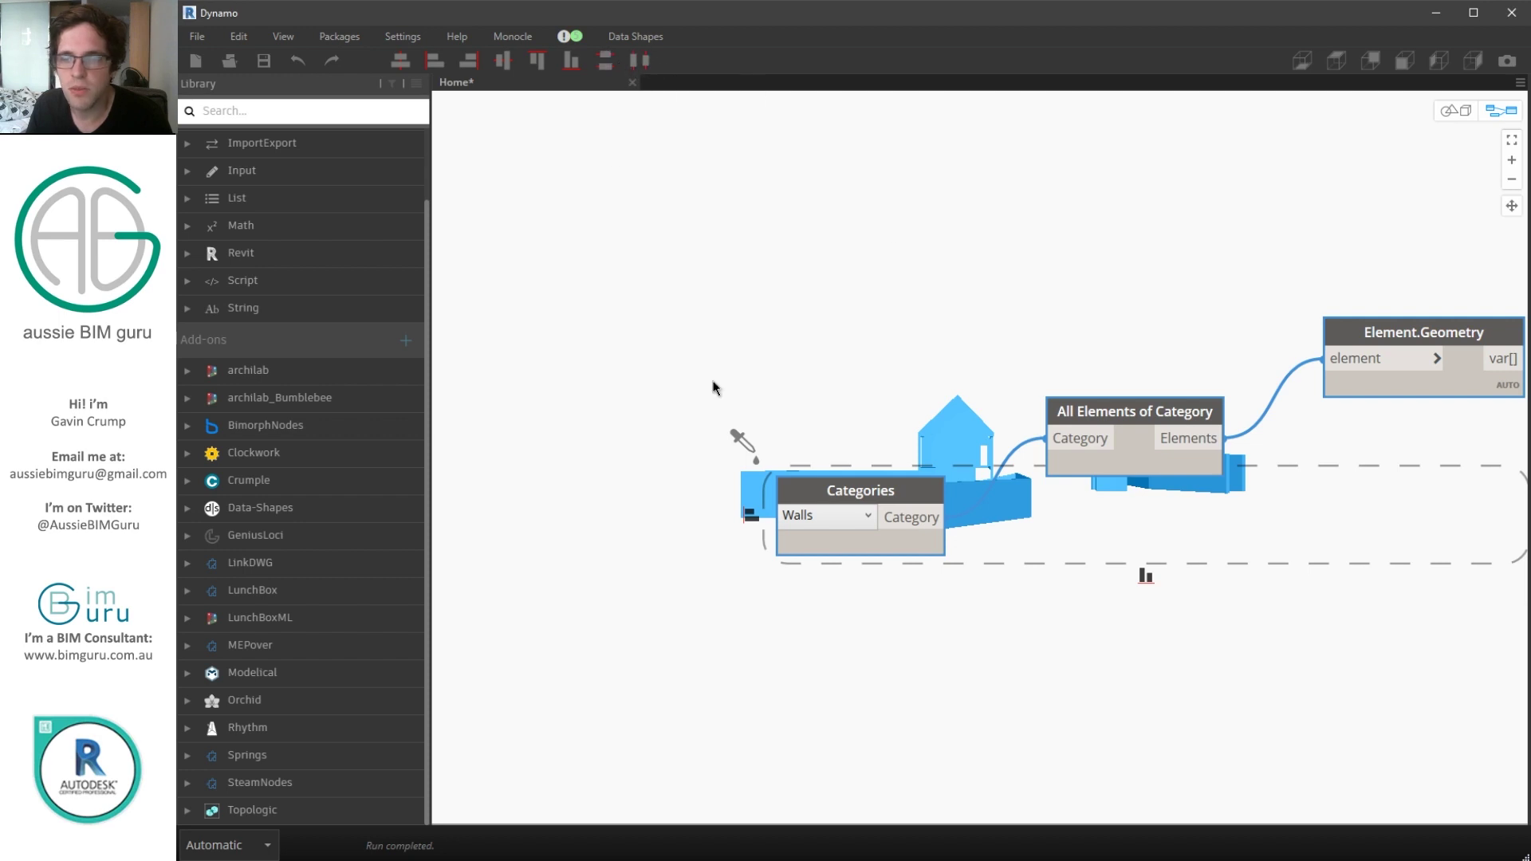
left_click(504, 61)
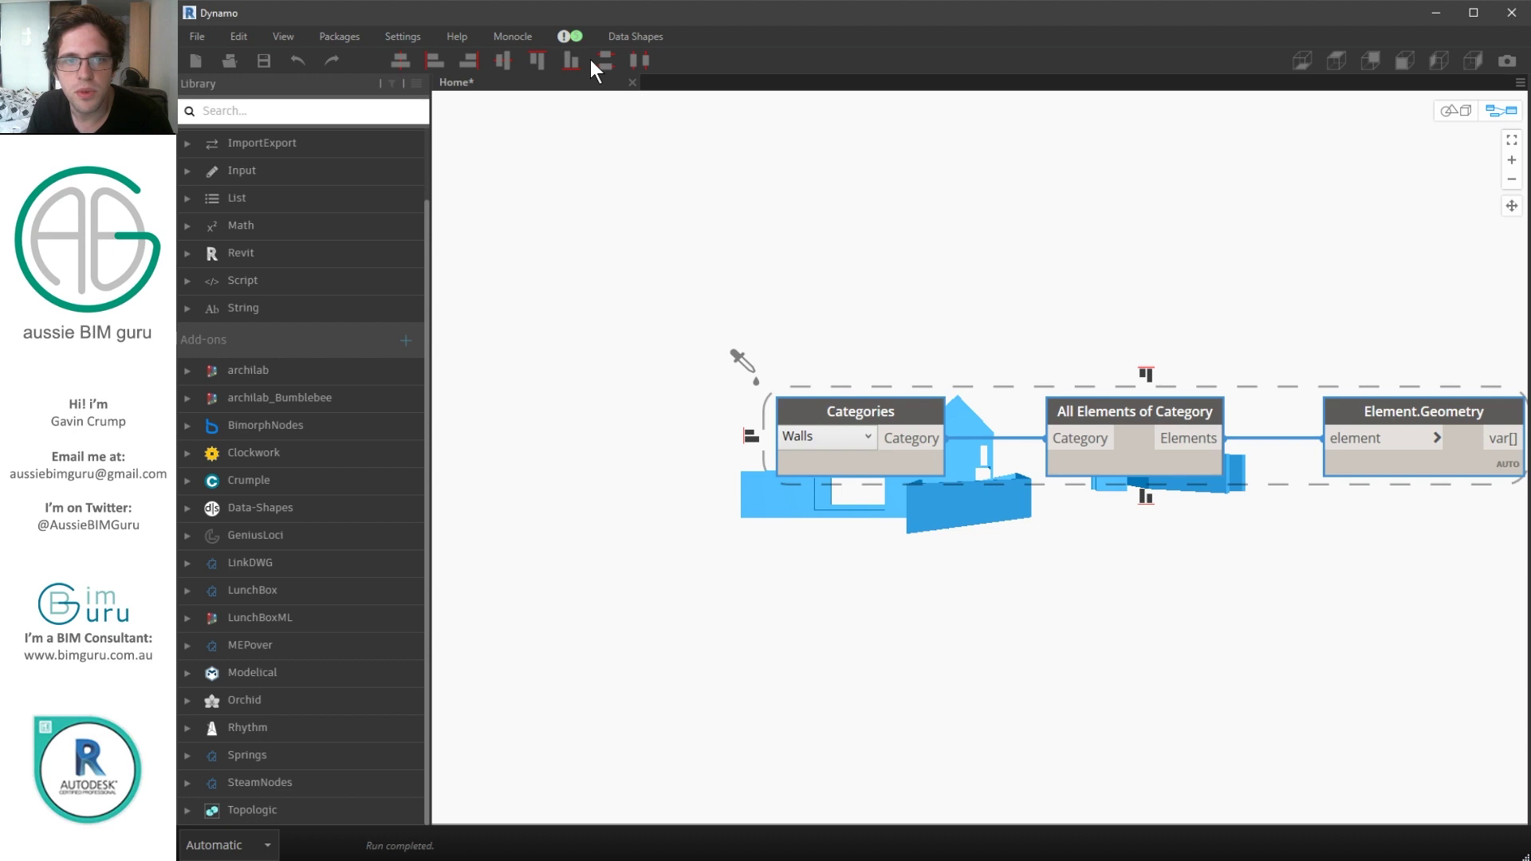
key("ctrl+z")
left_click(563, 59)
key("ctrl+z")
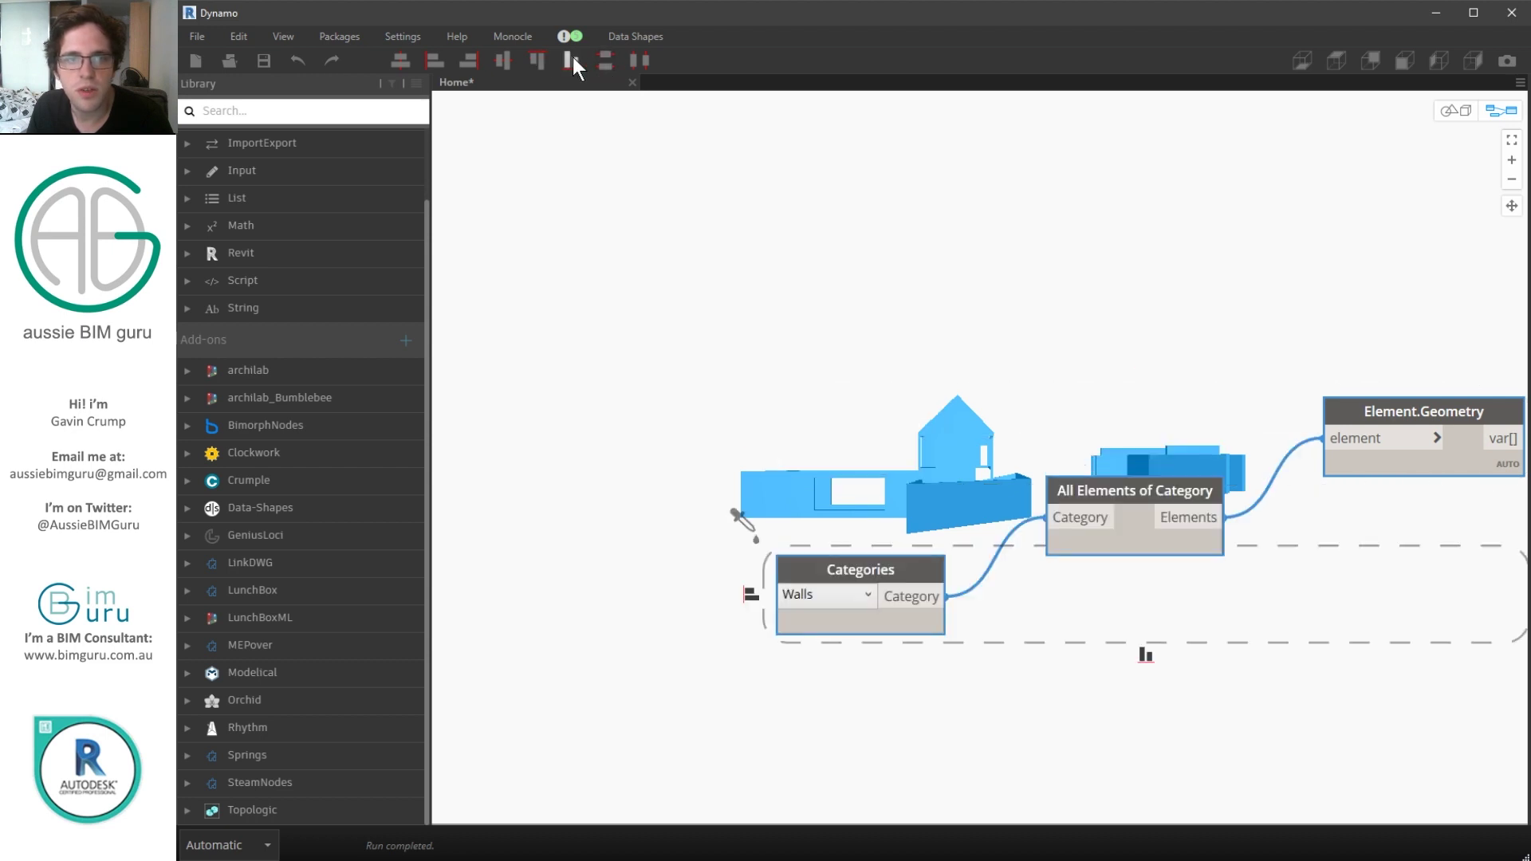
- Bottom-align and distribute the nodes, then centre them in one row above the preview
left_click(572, 58)
left_click(605, 61)
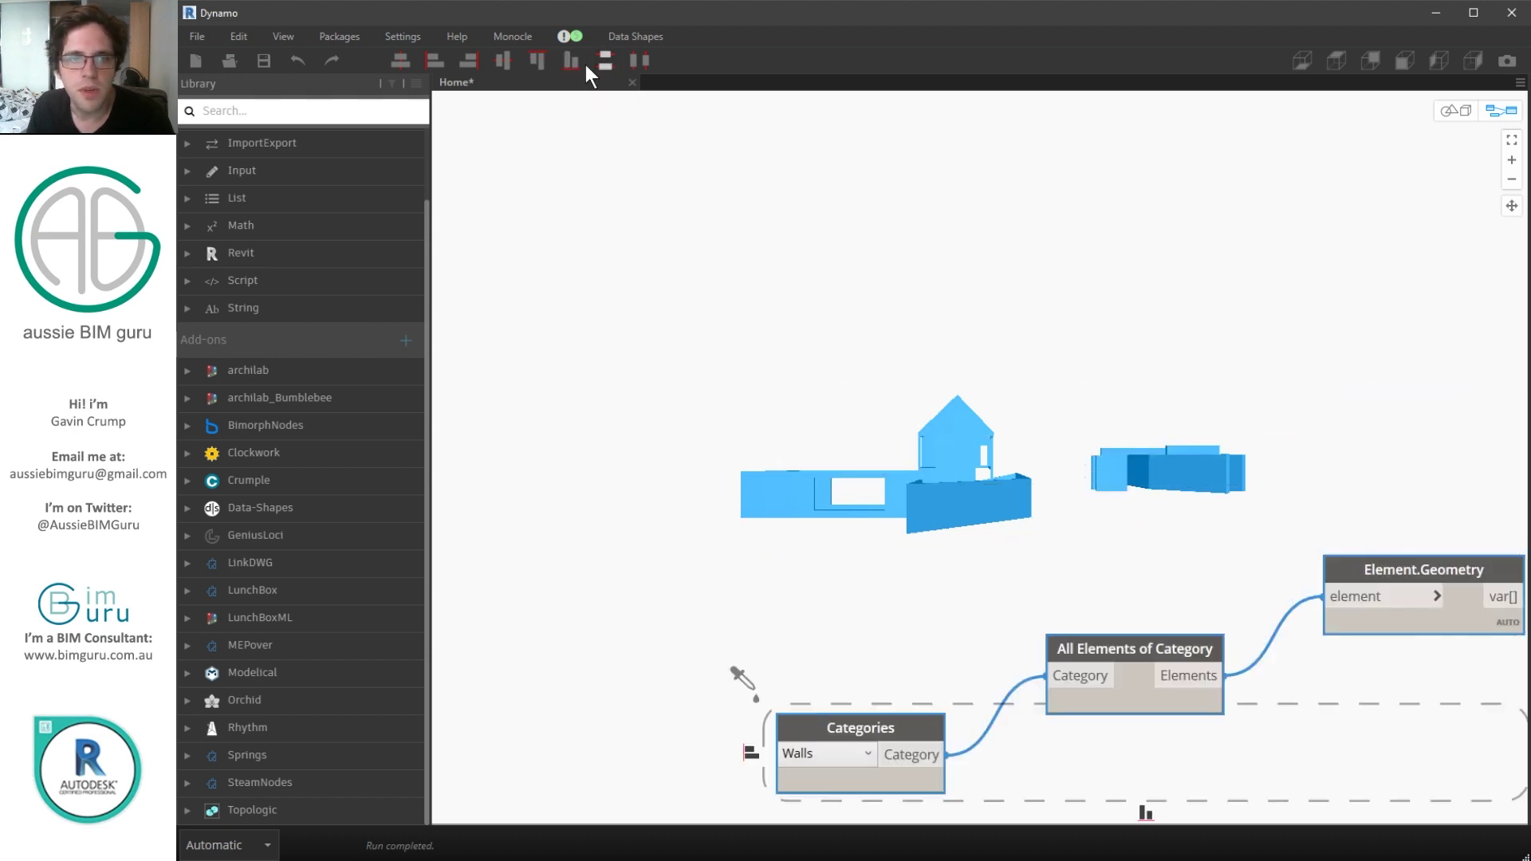
left_click(506, 60)
scroll(878, 232, "down", 3)
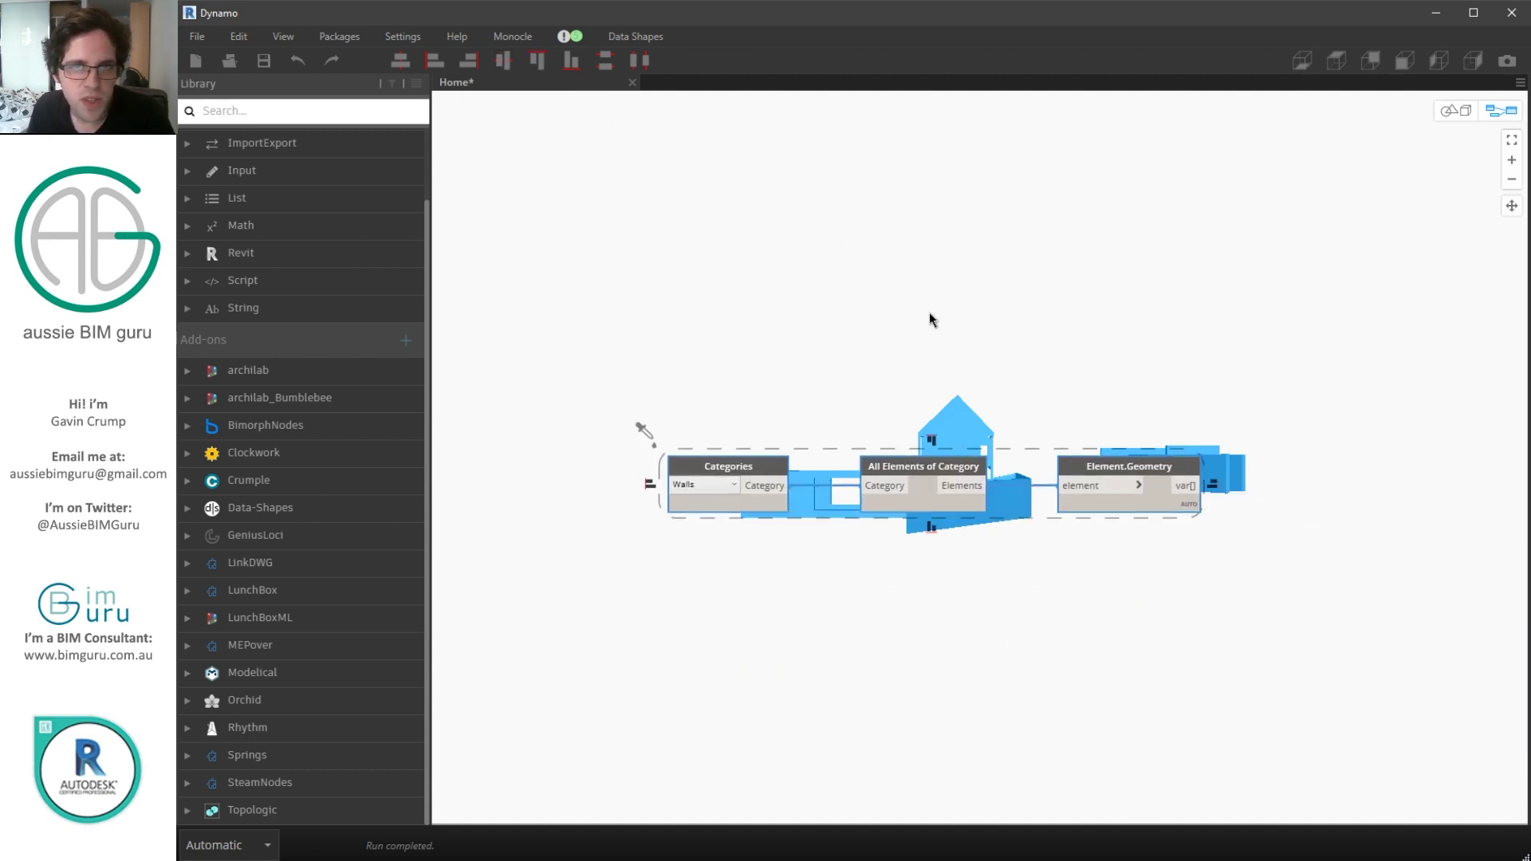
middle_click_drag(930, 313, 963, 152)
scroll(887, 177, "up", 2)
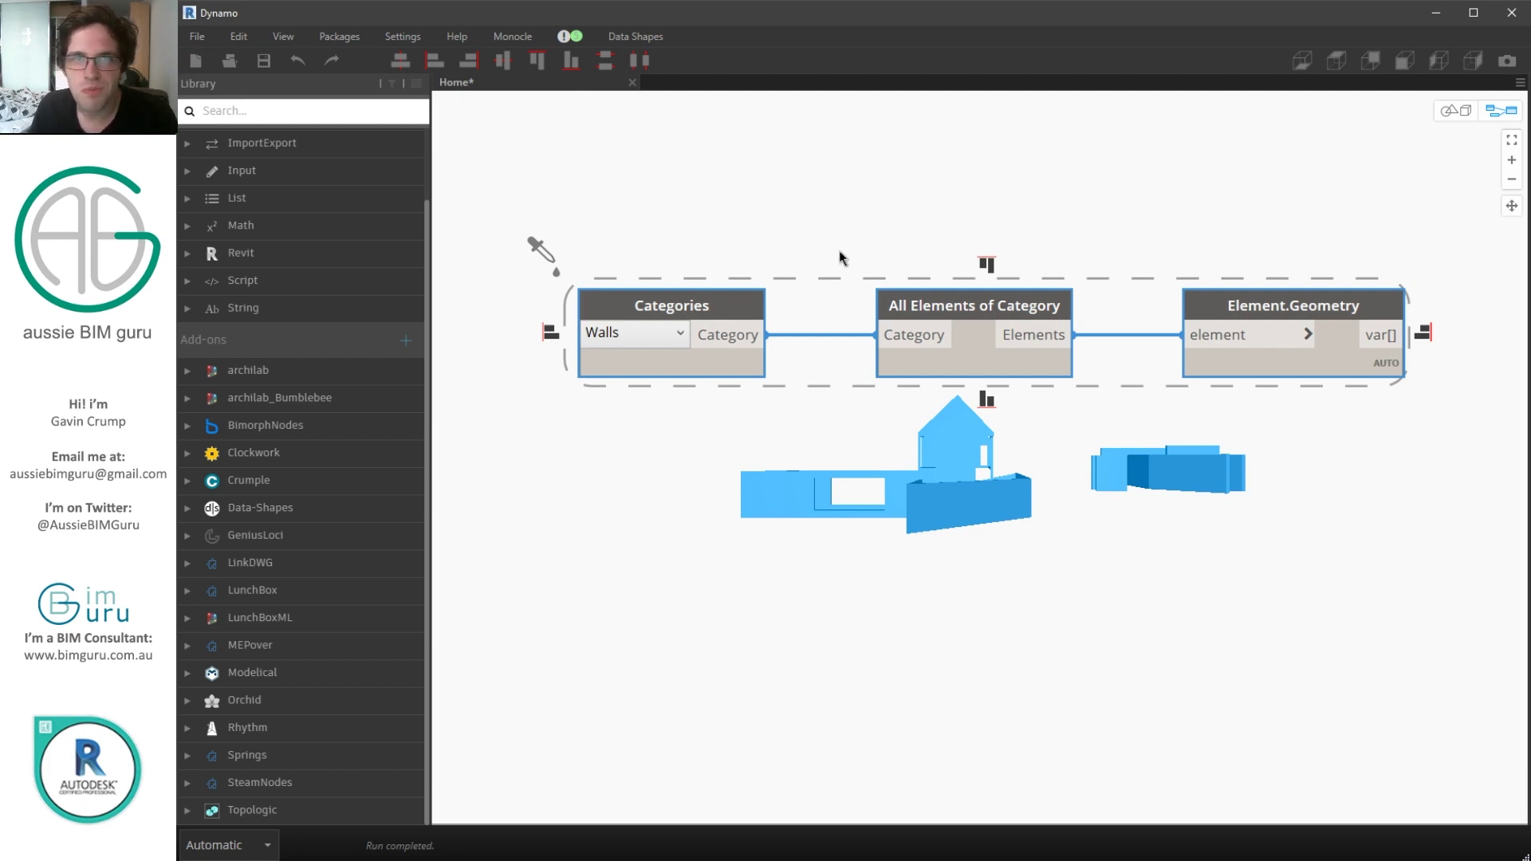
- Deselect the three nodes and bring up the Monocle tools list
mouse_move(552, 257)
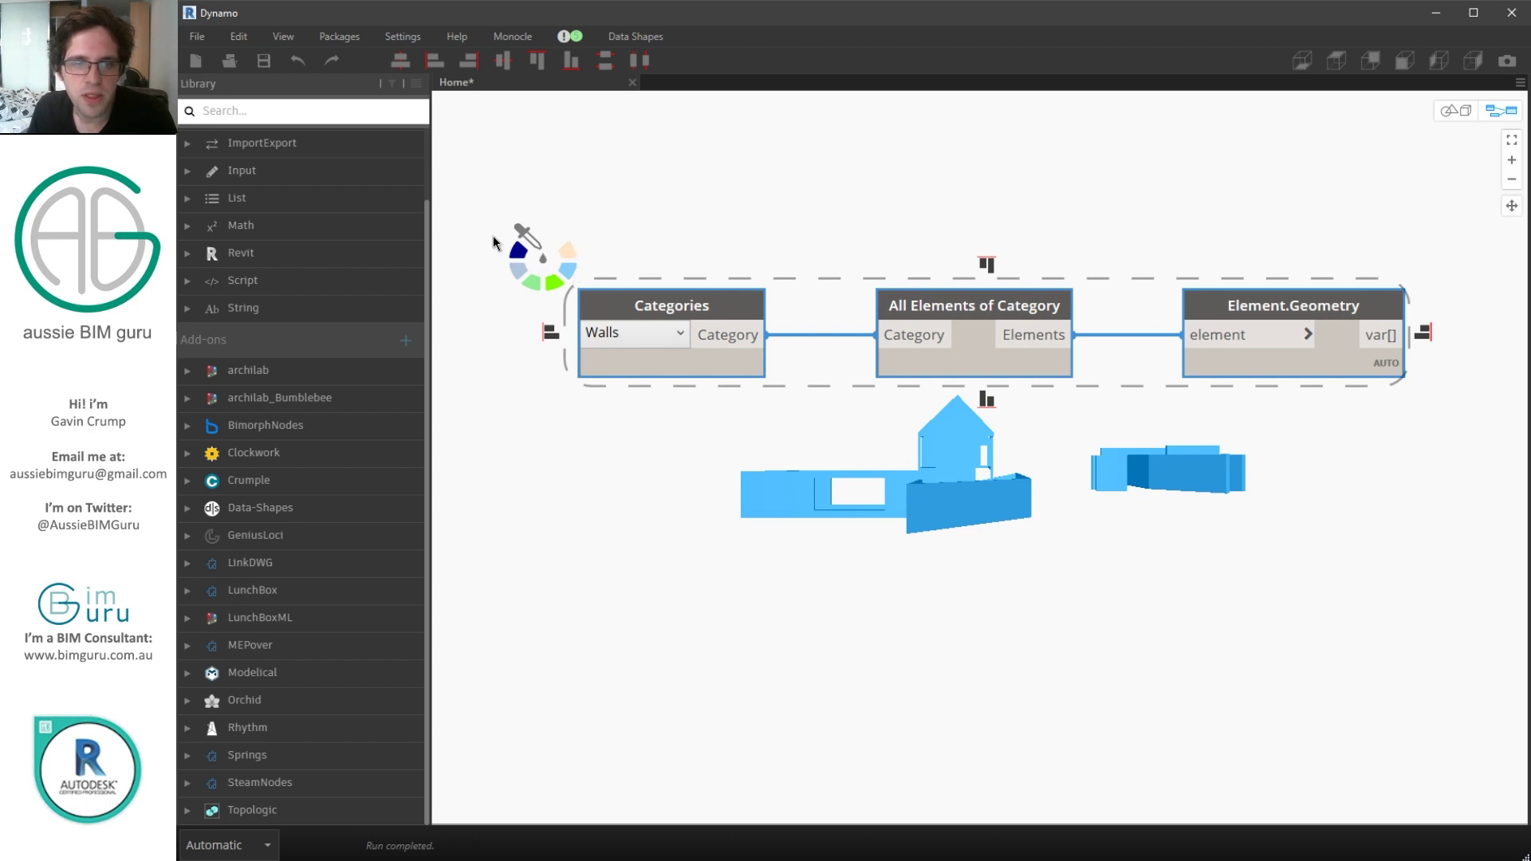
left_click(762, 215)
left_click(505, 33)
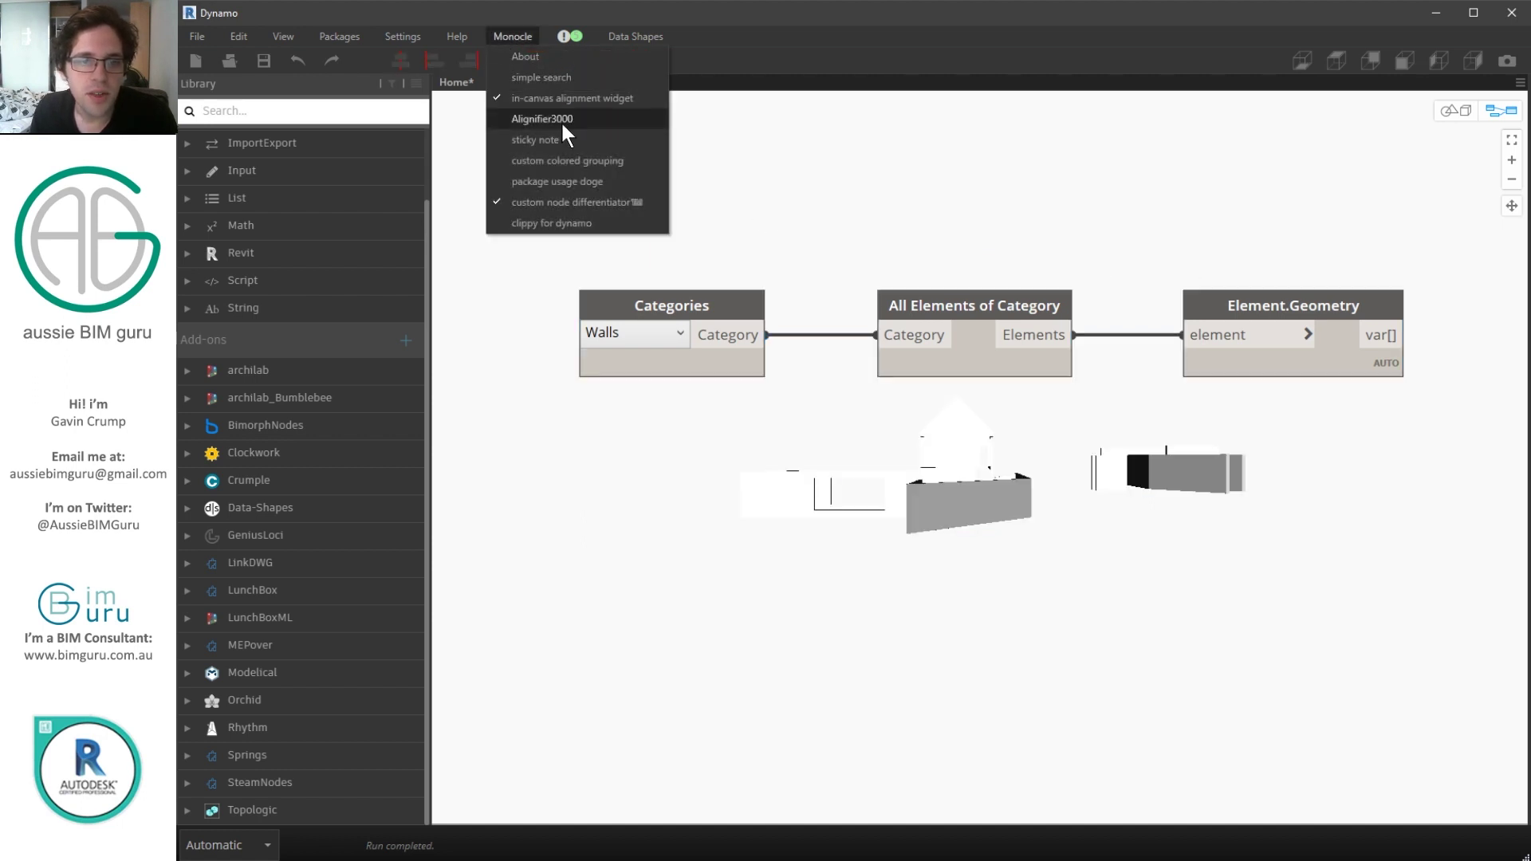
- Open Custom Grouping and change the Background style colour from lime green to light peach
left_click(605, 159)
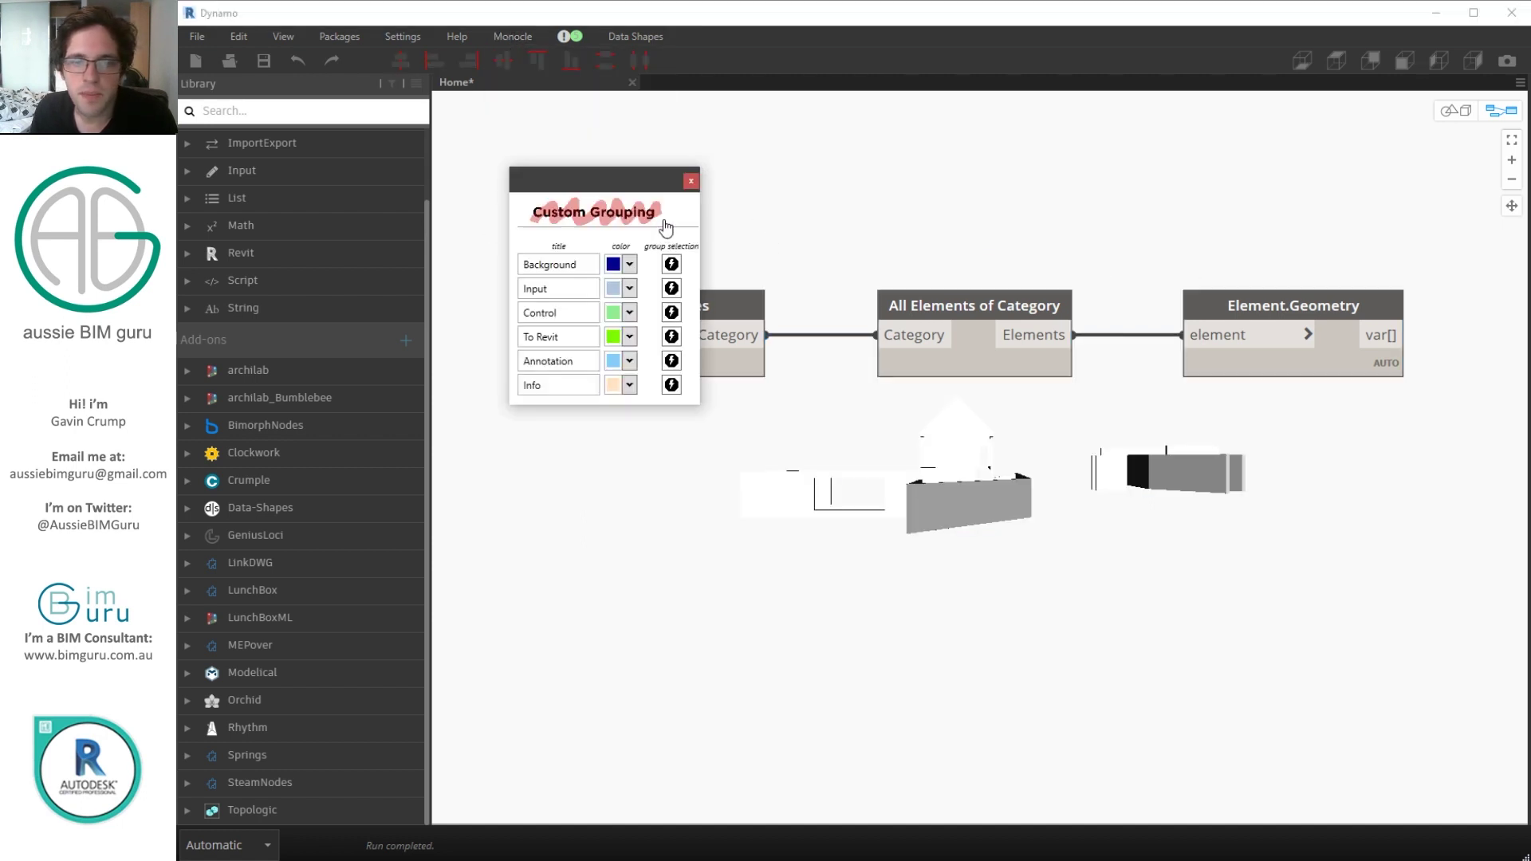
left_click_drag(643, 180, 547, 218)
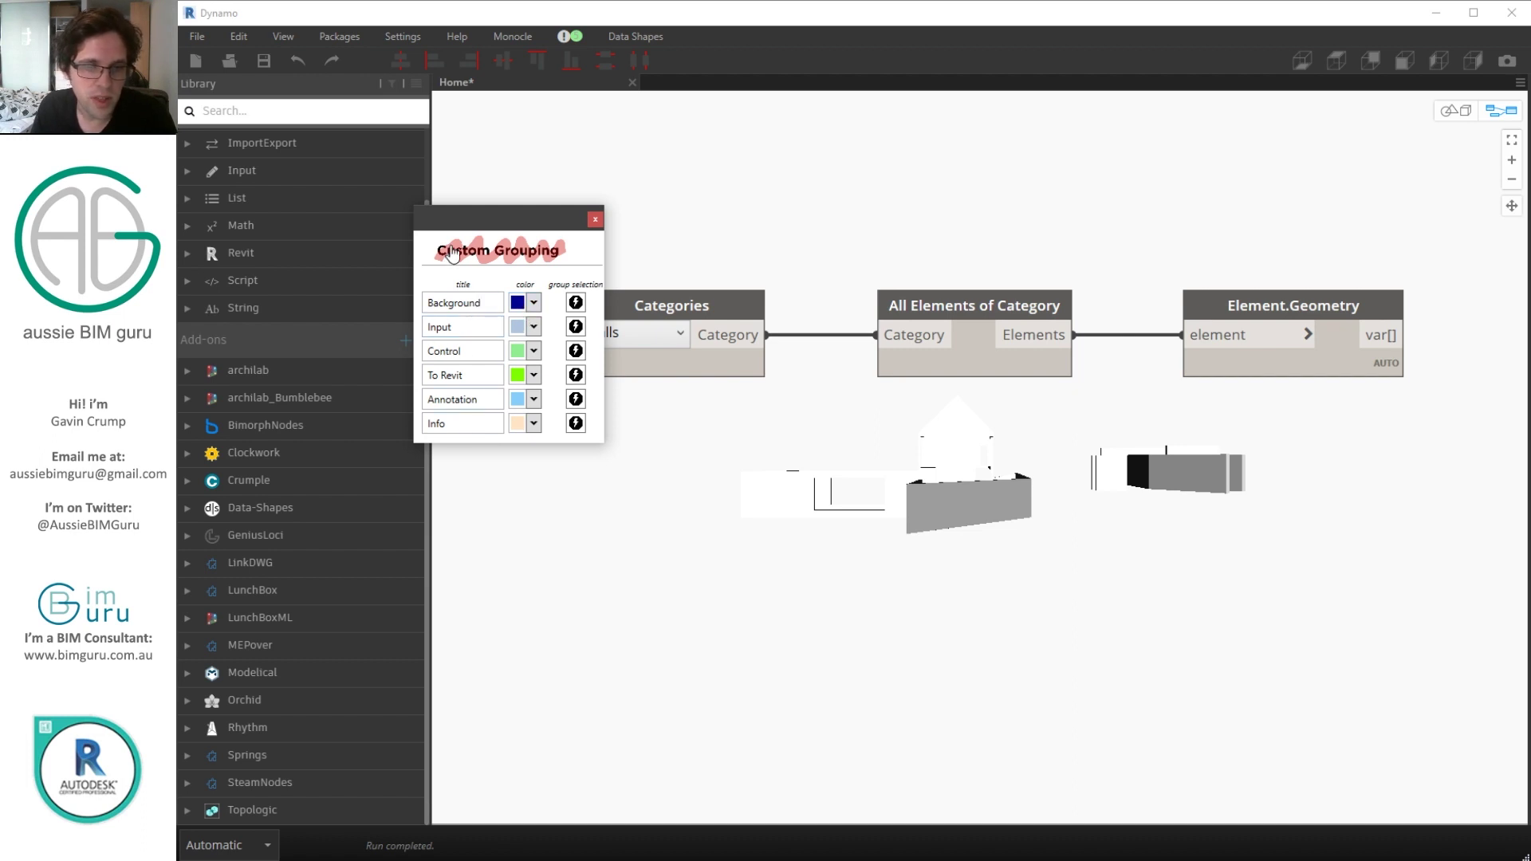
left_click(533, 305)
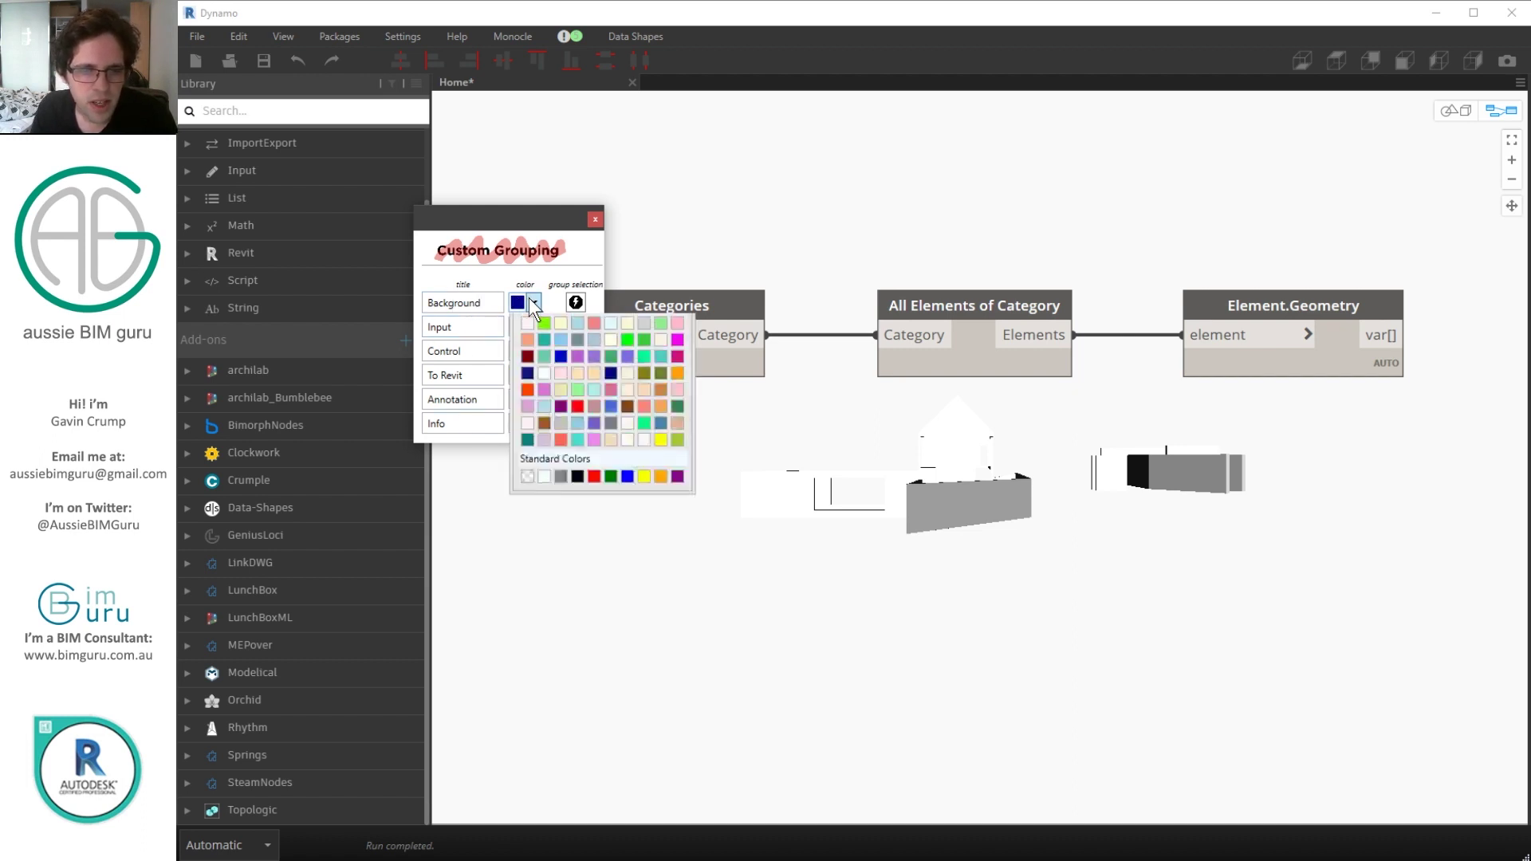
left_click(594, 384)
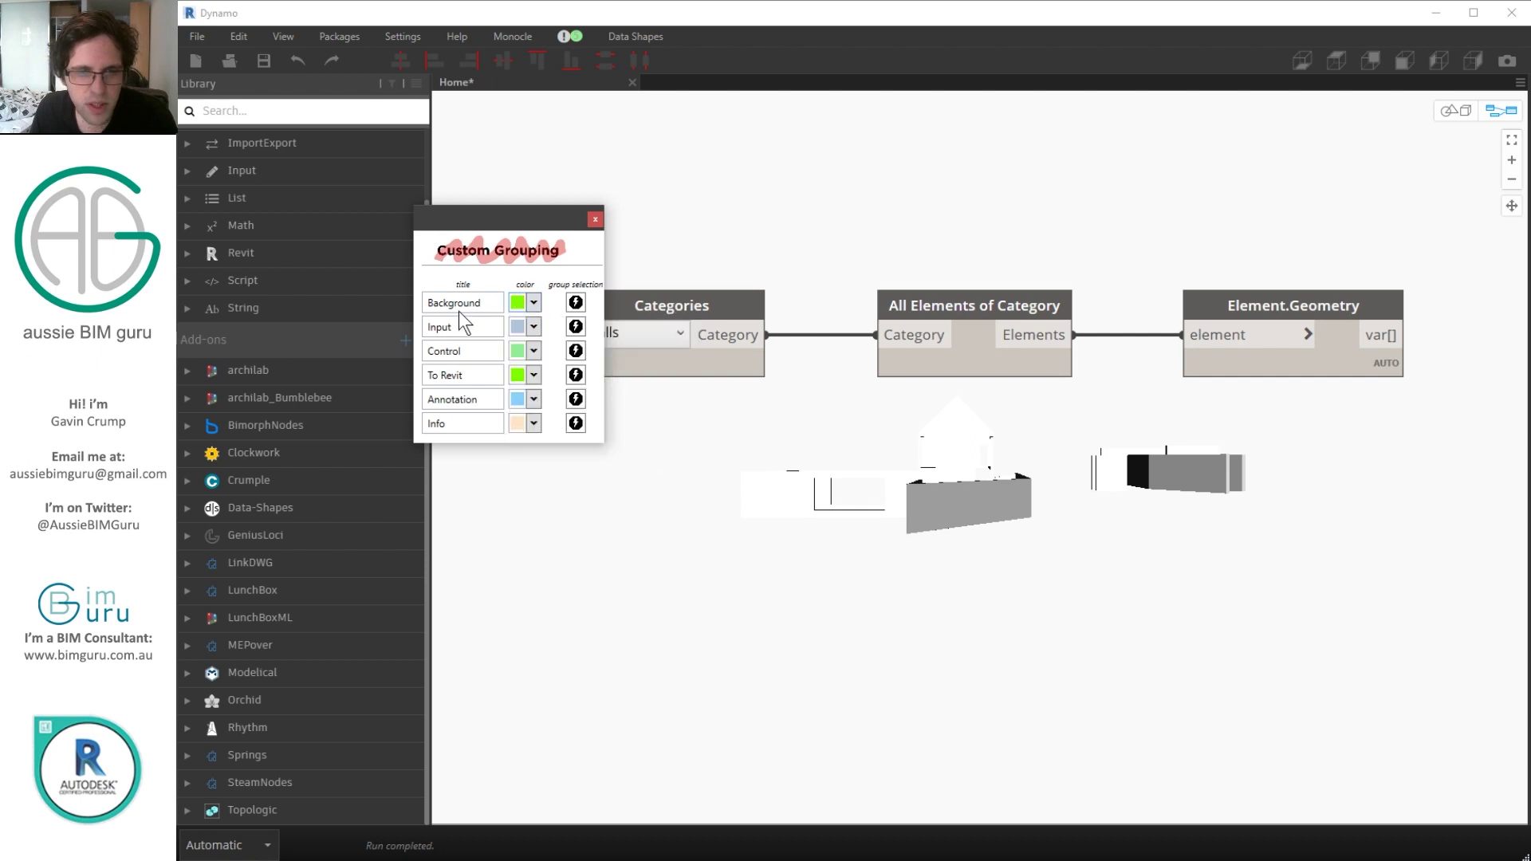
left_click(534, 304)
left_click(544, 368)
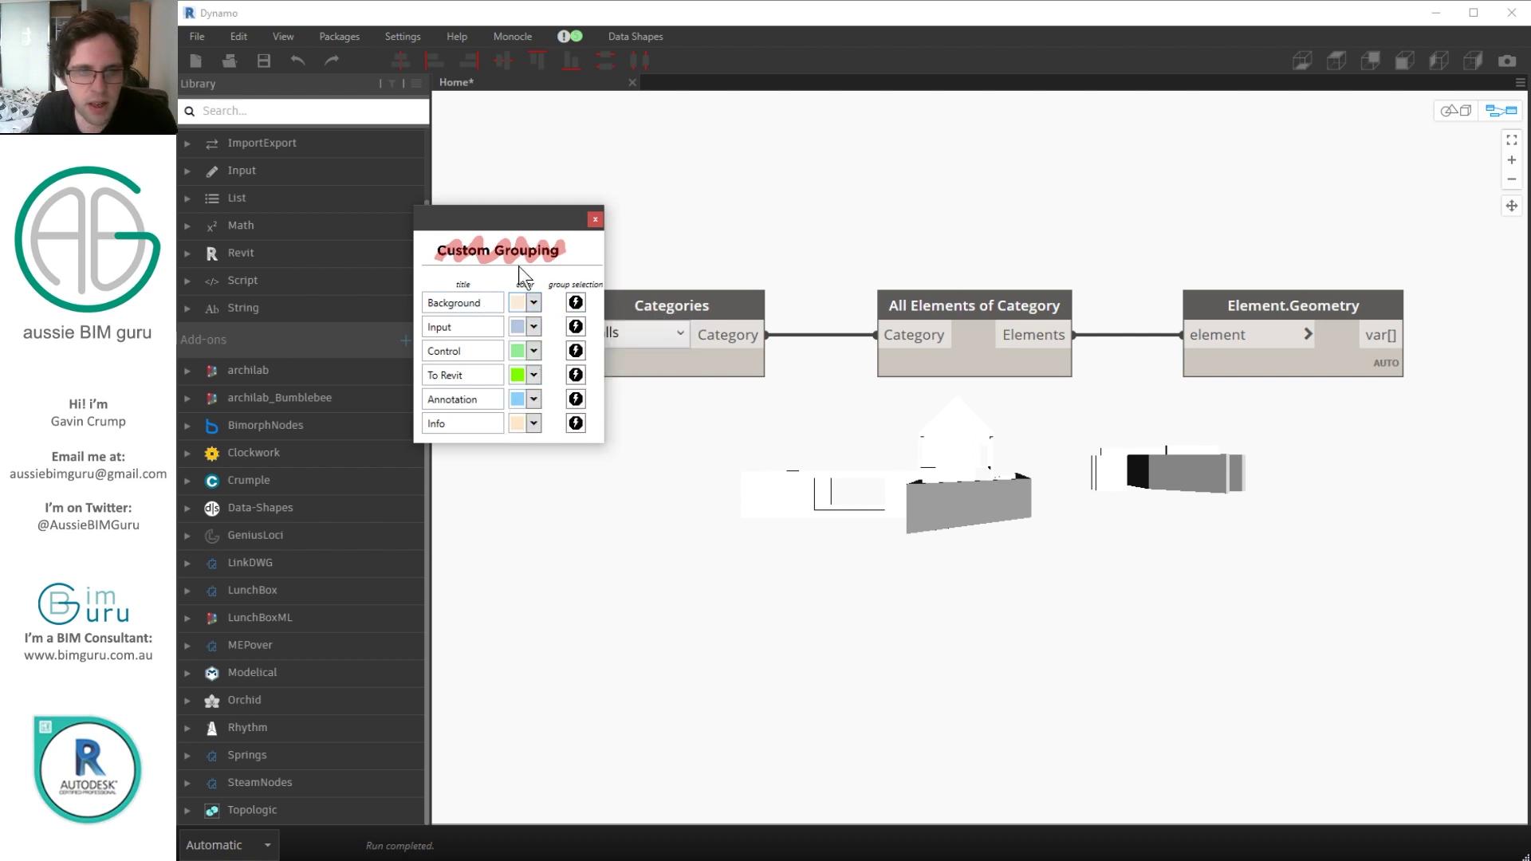
- Edit the Background style's title field and select all canvas nodes
double_click(479, 304)
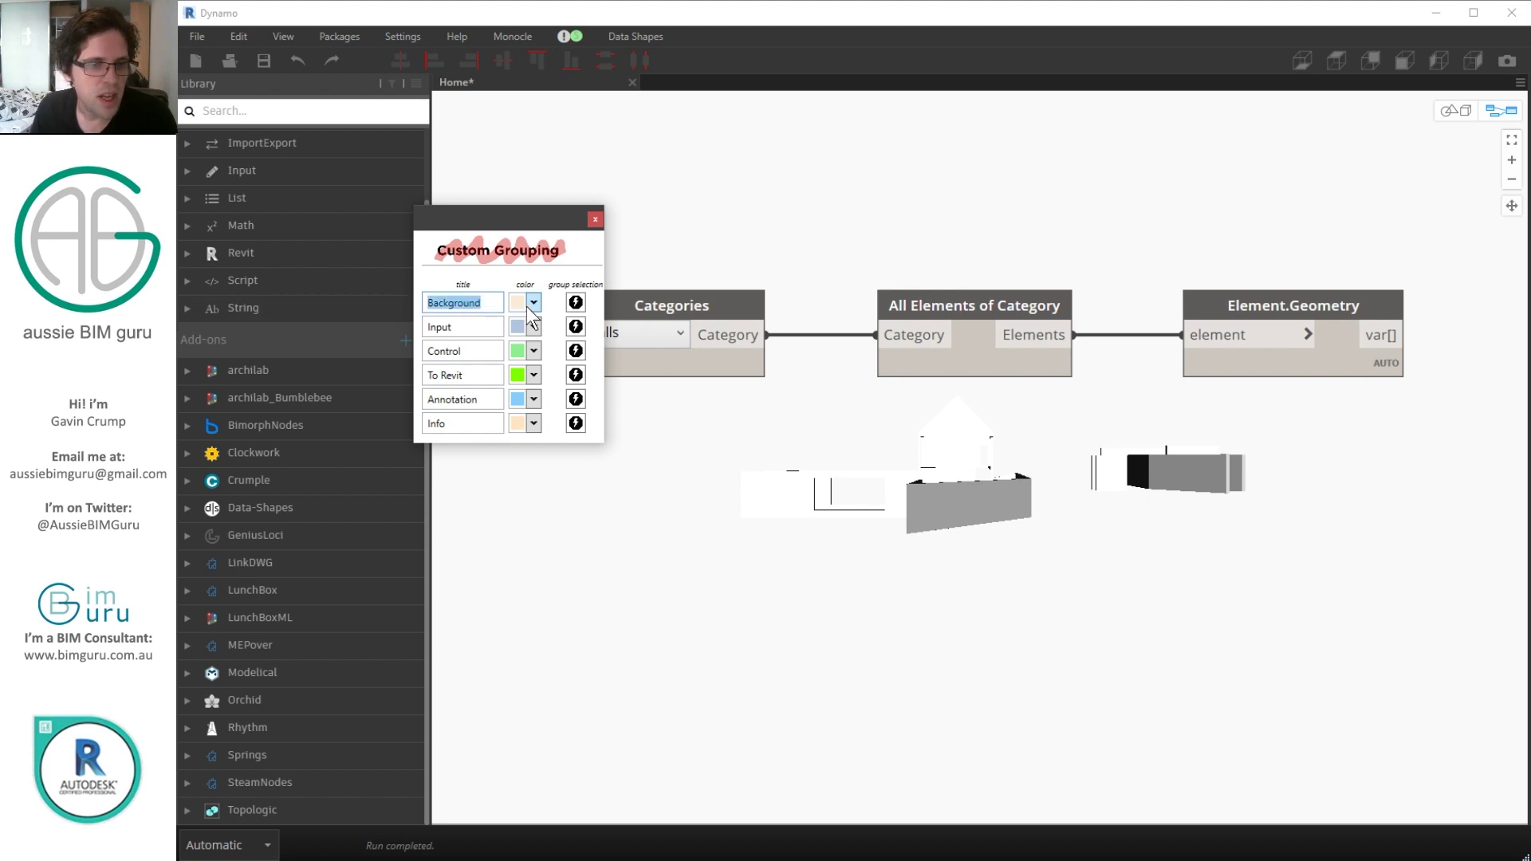
left_click(485, 302)
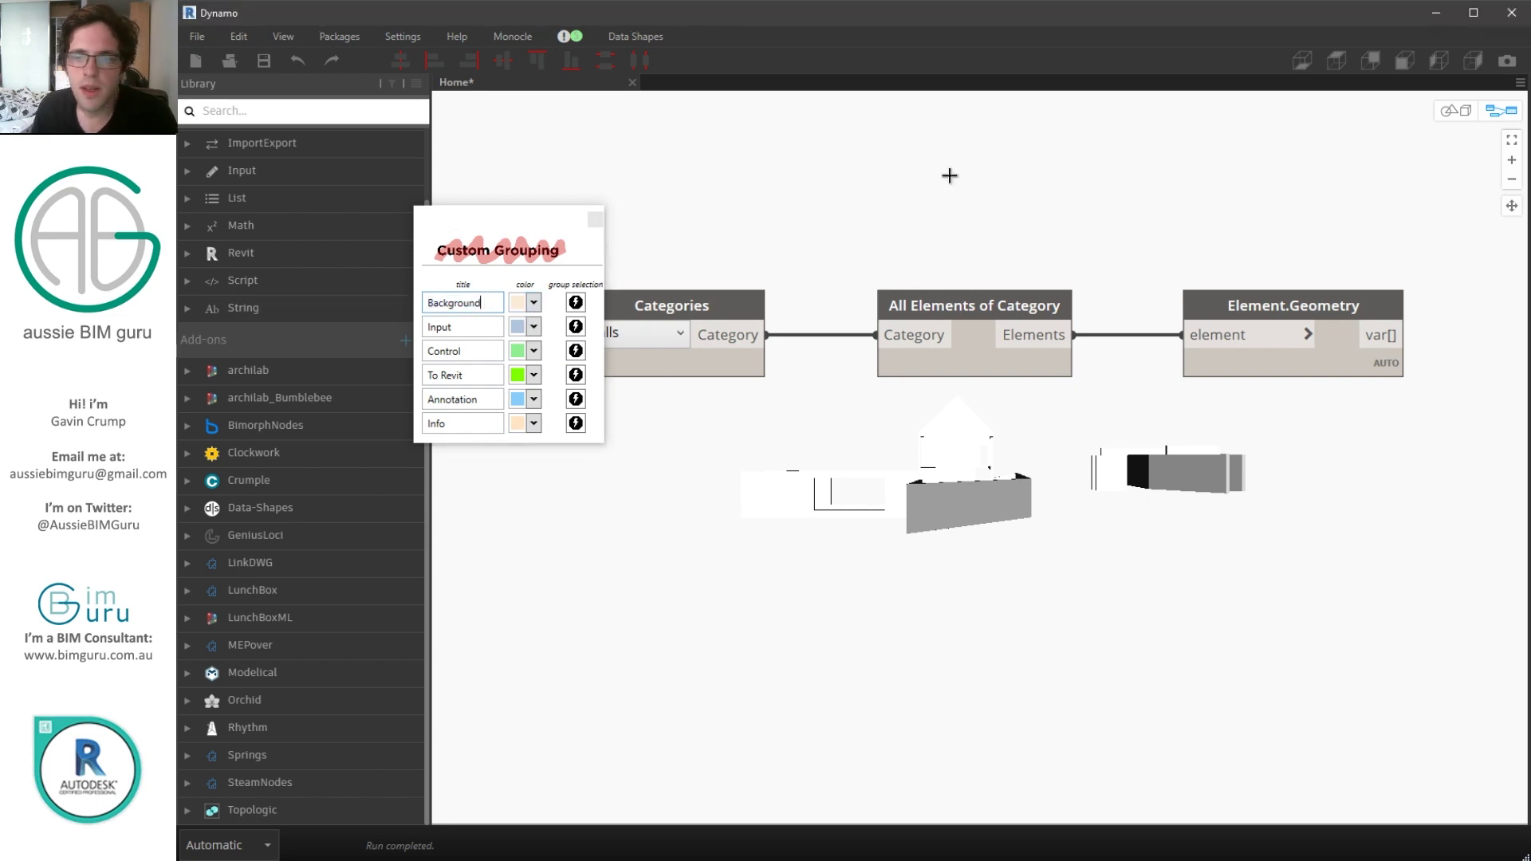
scroll(1244, 327, "down", 4)
key("ctrl+a")
- Group the nodes with the Input style, move the group, then ungroup it
left_click(581, 324)
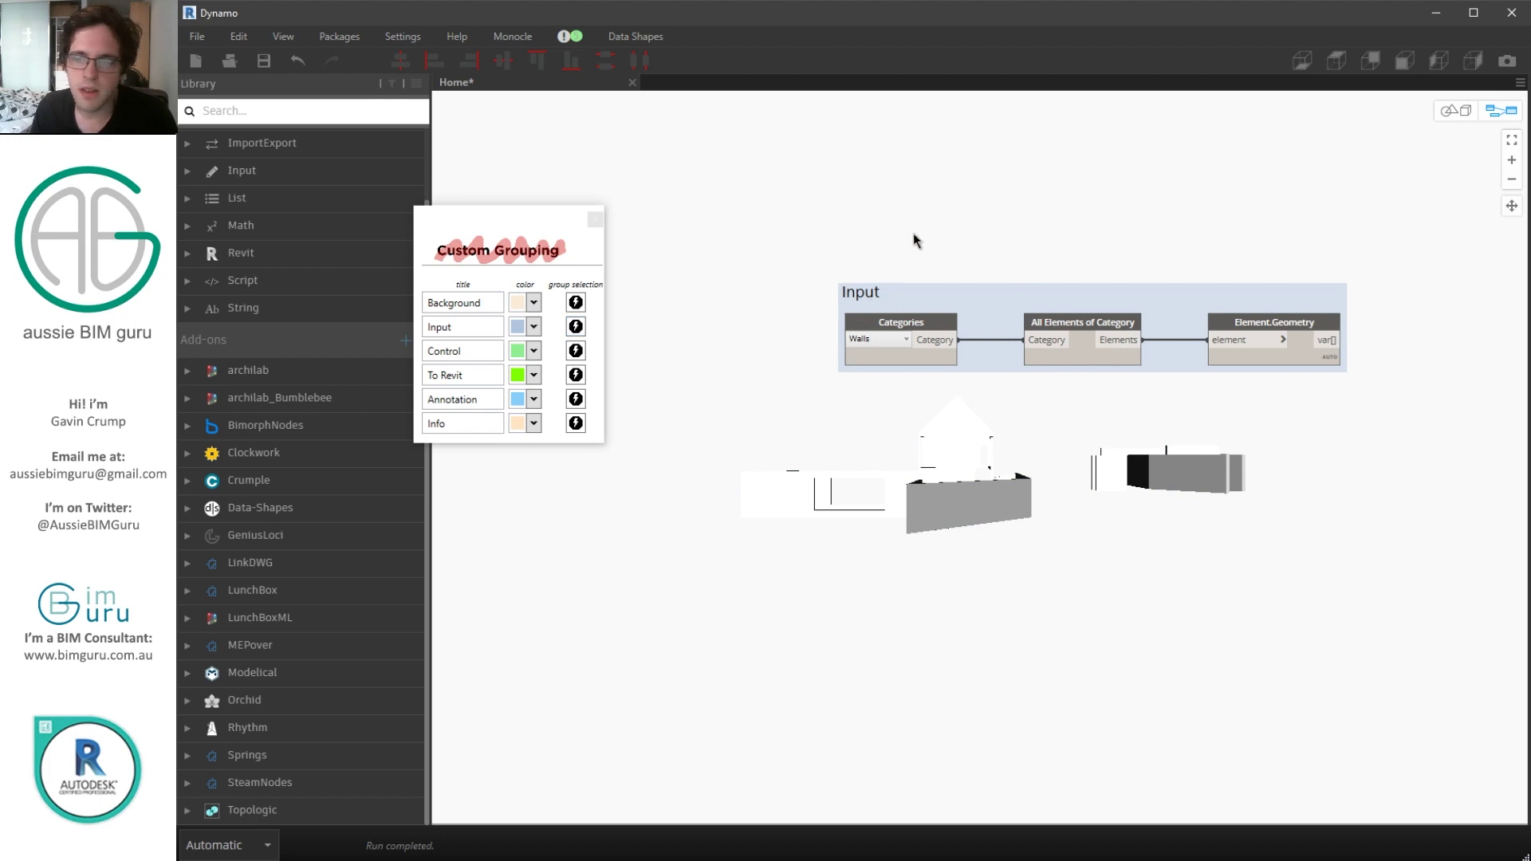
left_click_drag(1011, 307, 959, 260)
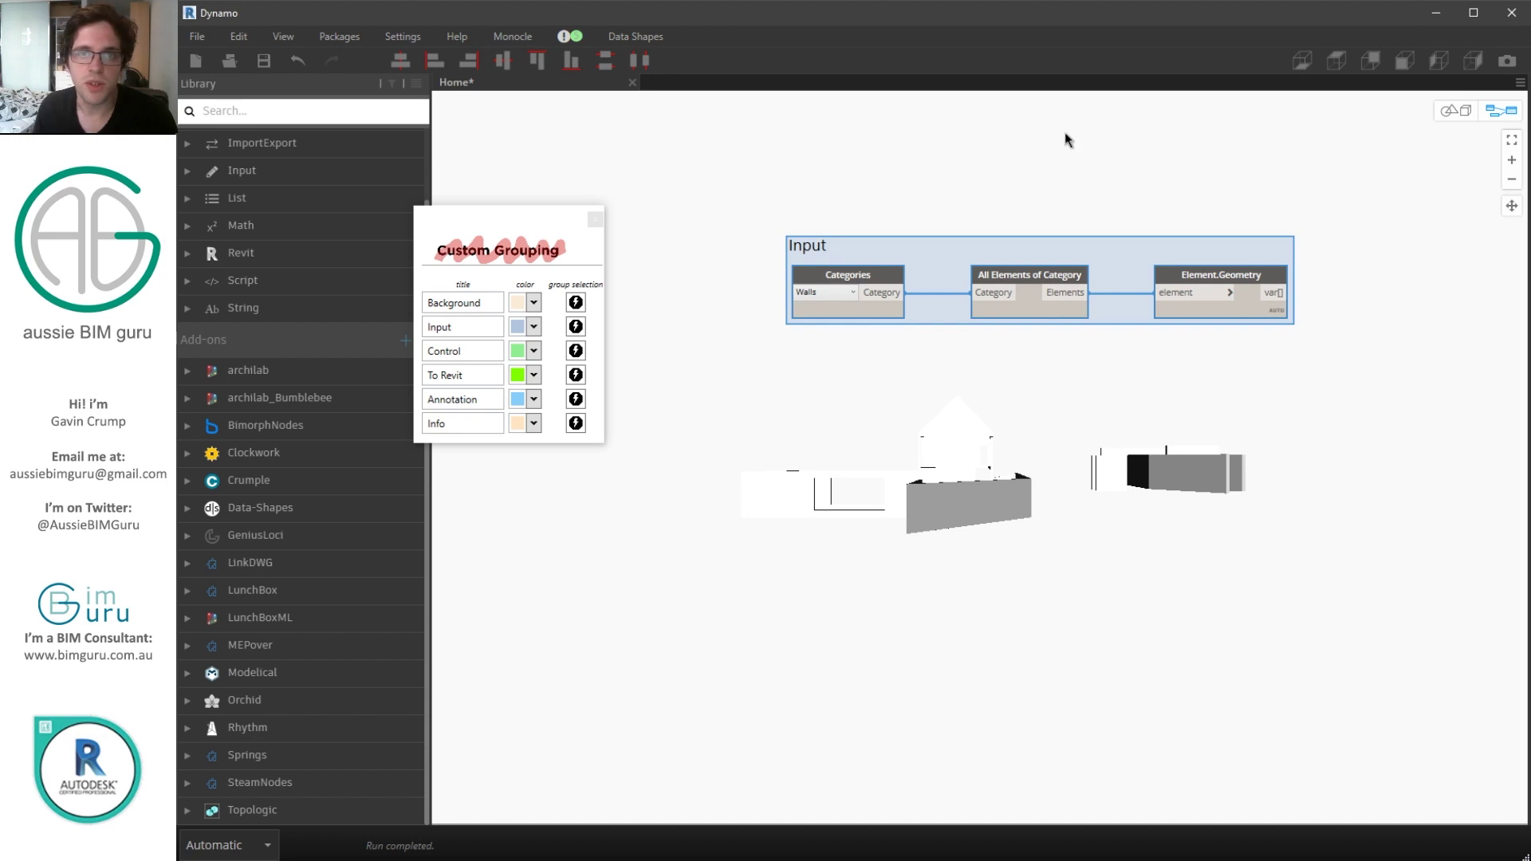
right_click(1123, 246)
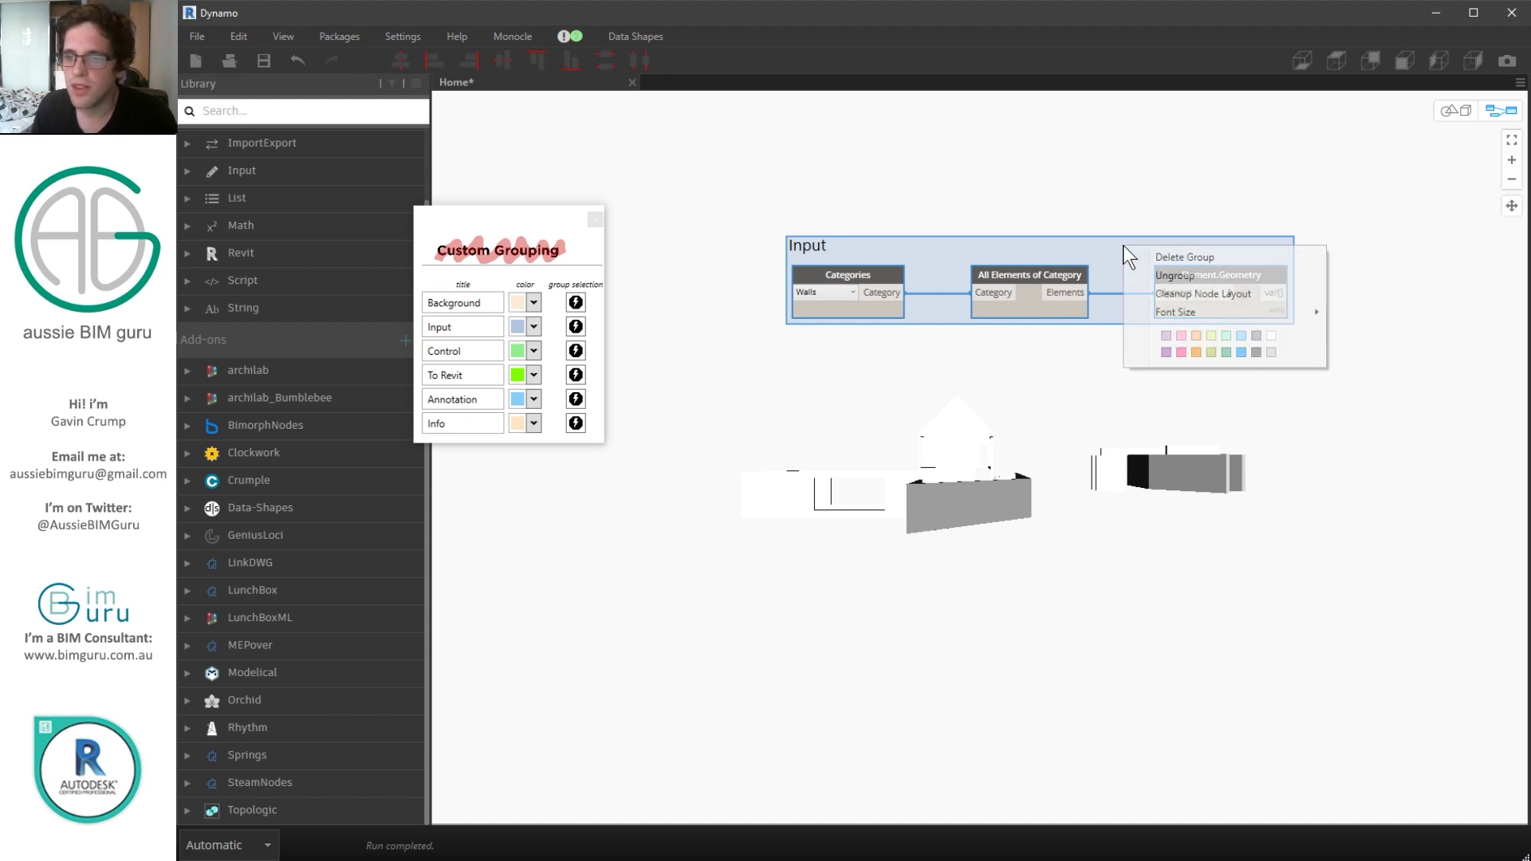
left_click(1188, 281)
- Regroup the three nodes with a light-blue background and move the Custom Grouping window aside
left_click_drag(1057, 291, 797, 271)
right_click(1058, 203)
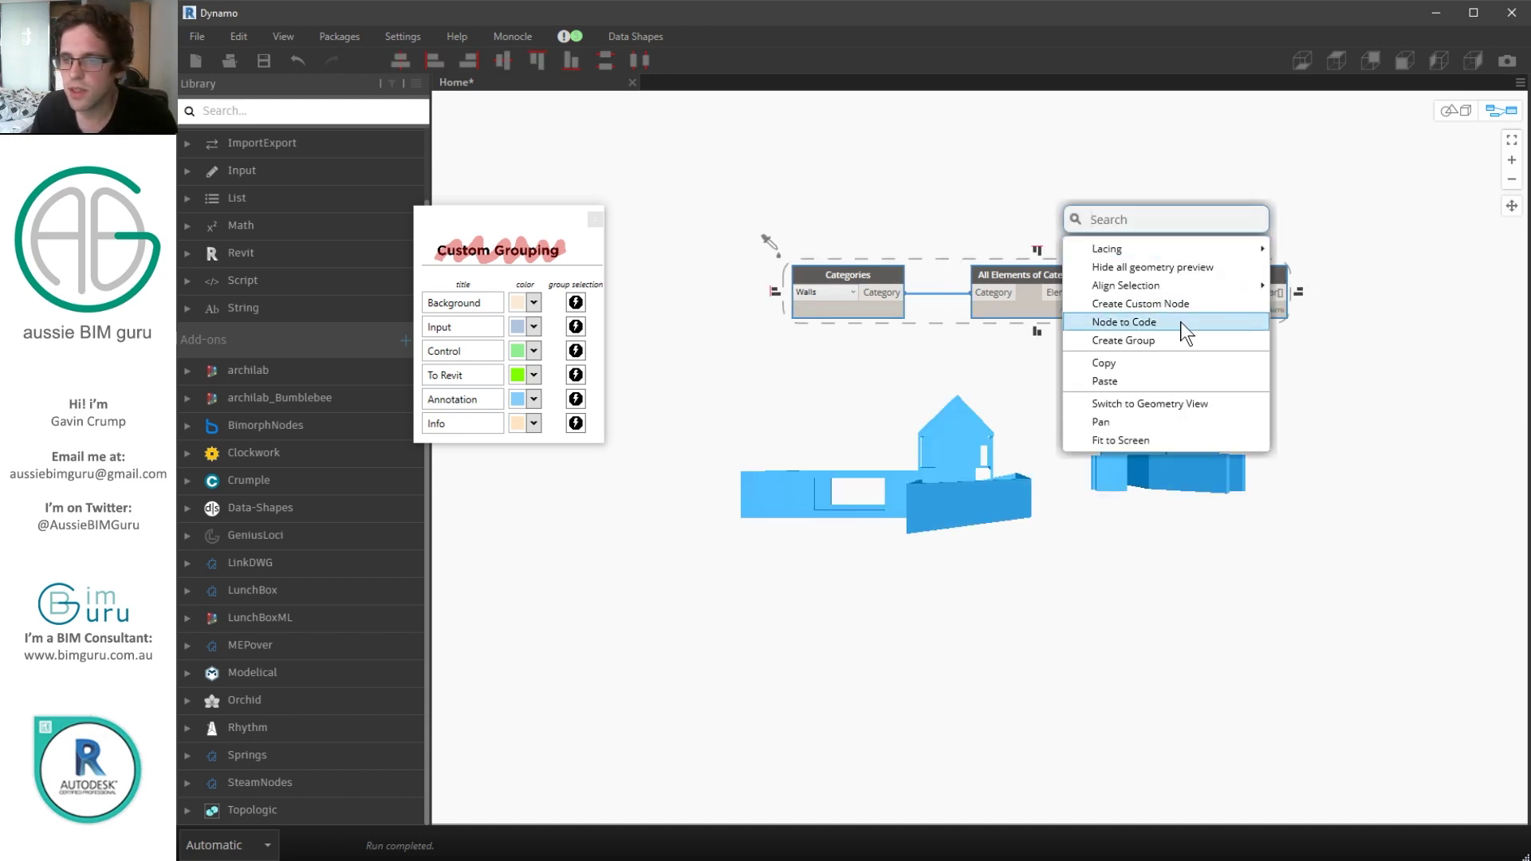
mouse_move(1207, 292)
left_click(1168, 340)
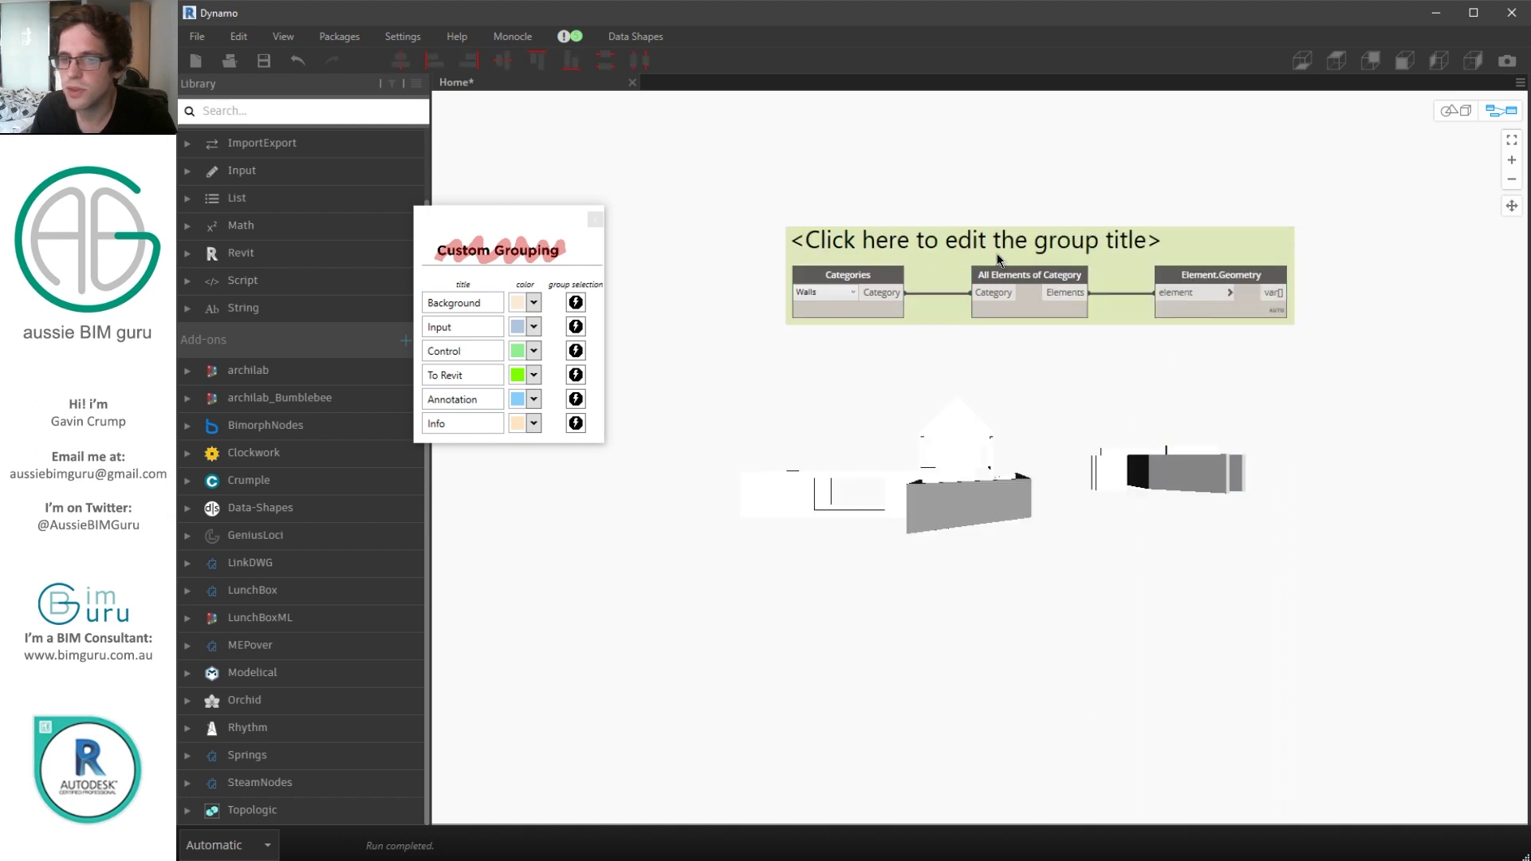
right_click(983, 255)
left_click(1096, 358)
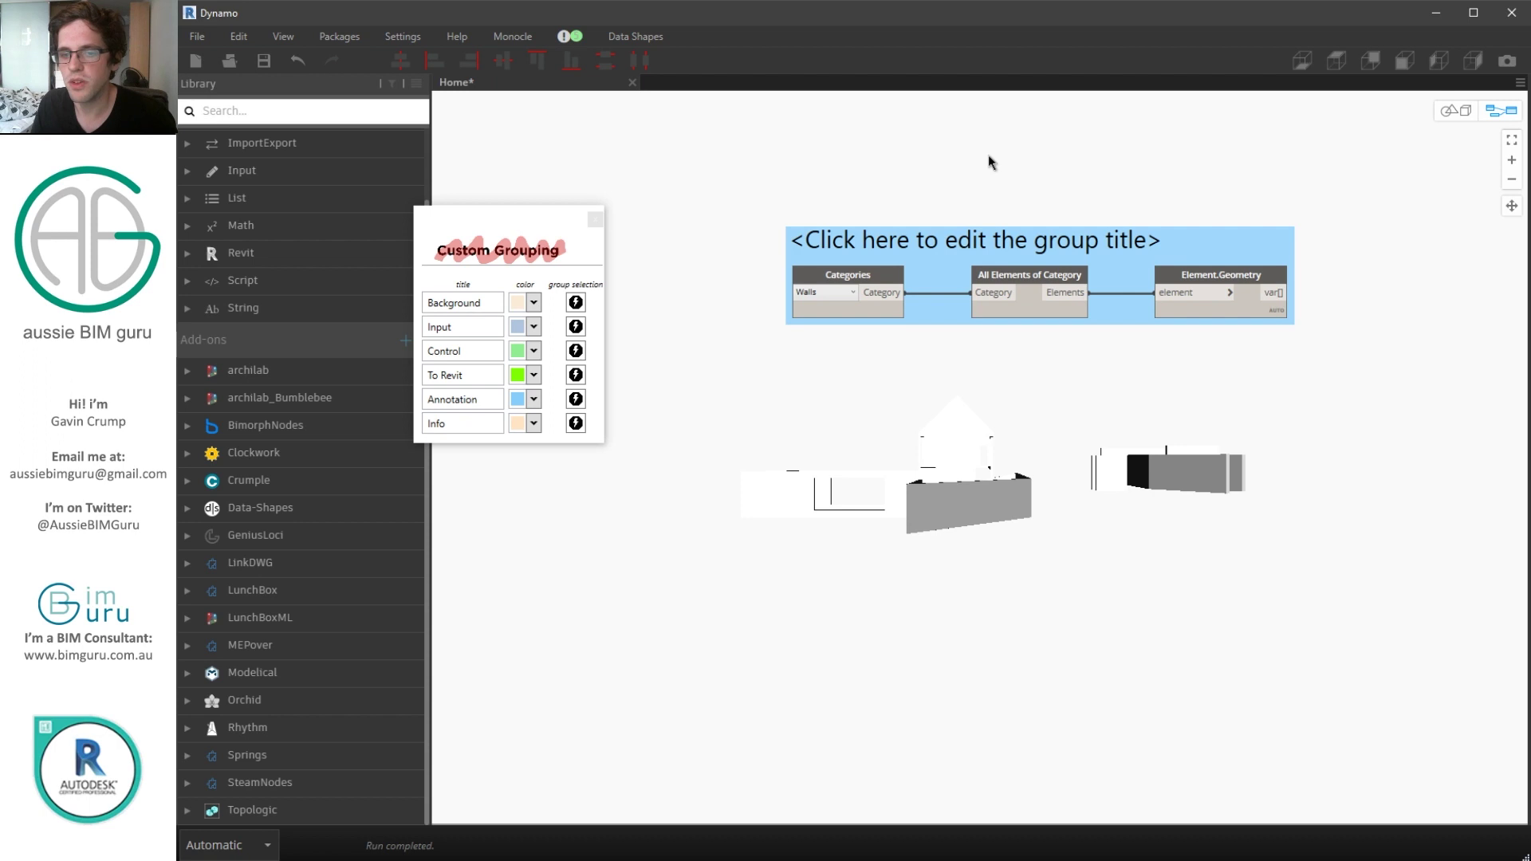
left_click(514, 224)
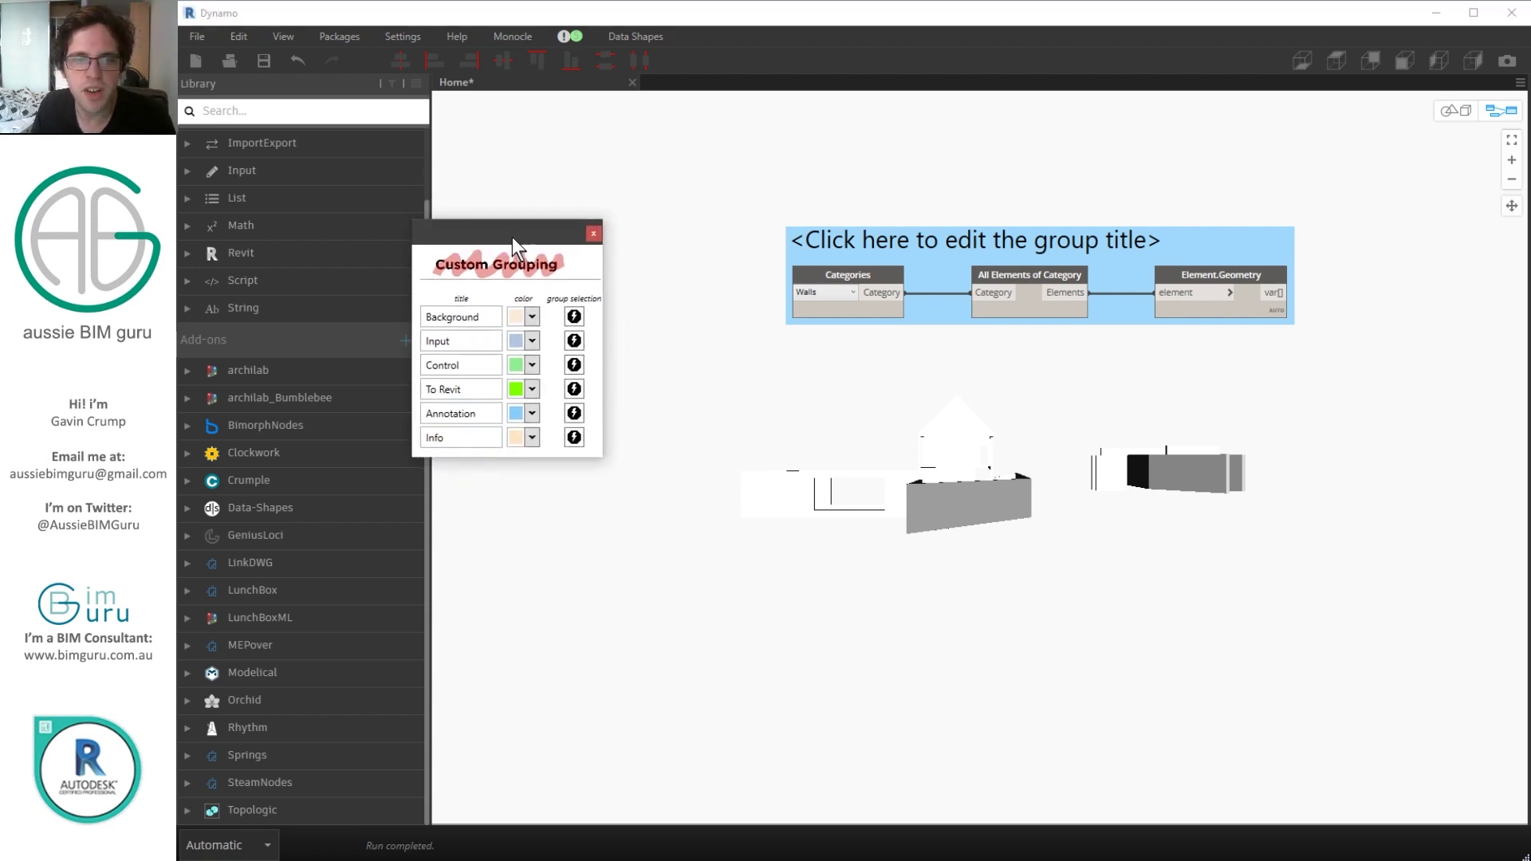
left_click_drag(512, 237, 596, 184)
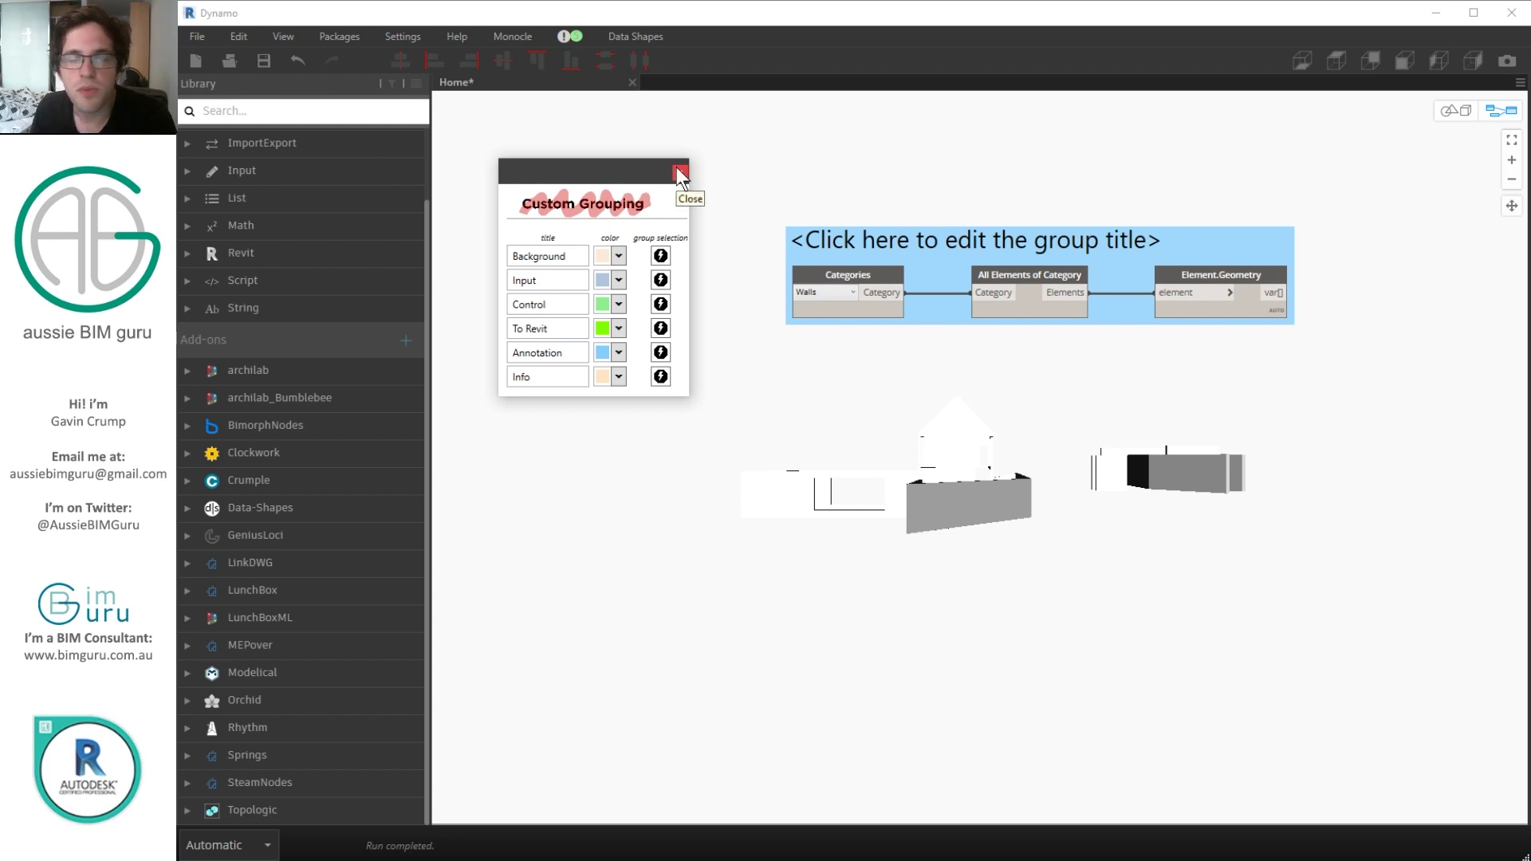
right_click(979, 237)
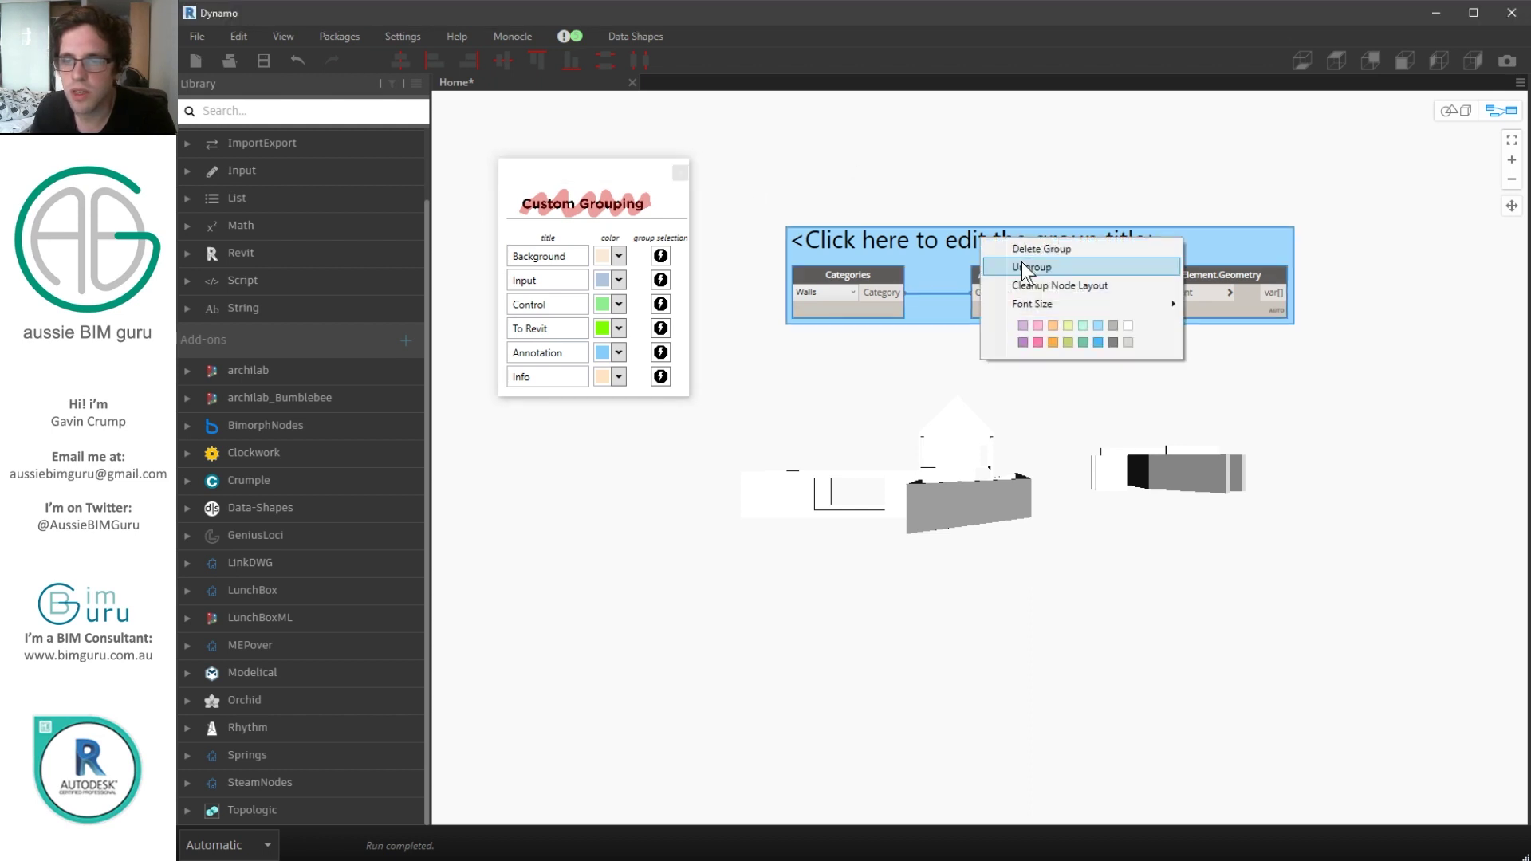
- Ungroup the nodes, apply Monocle's Input grouping, then ungroup them again
left_click(1025, 267)
left_click(662, 279)
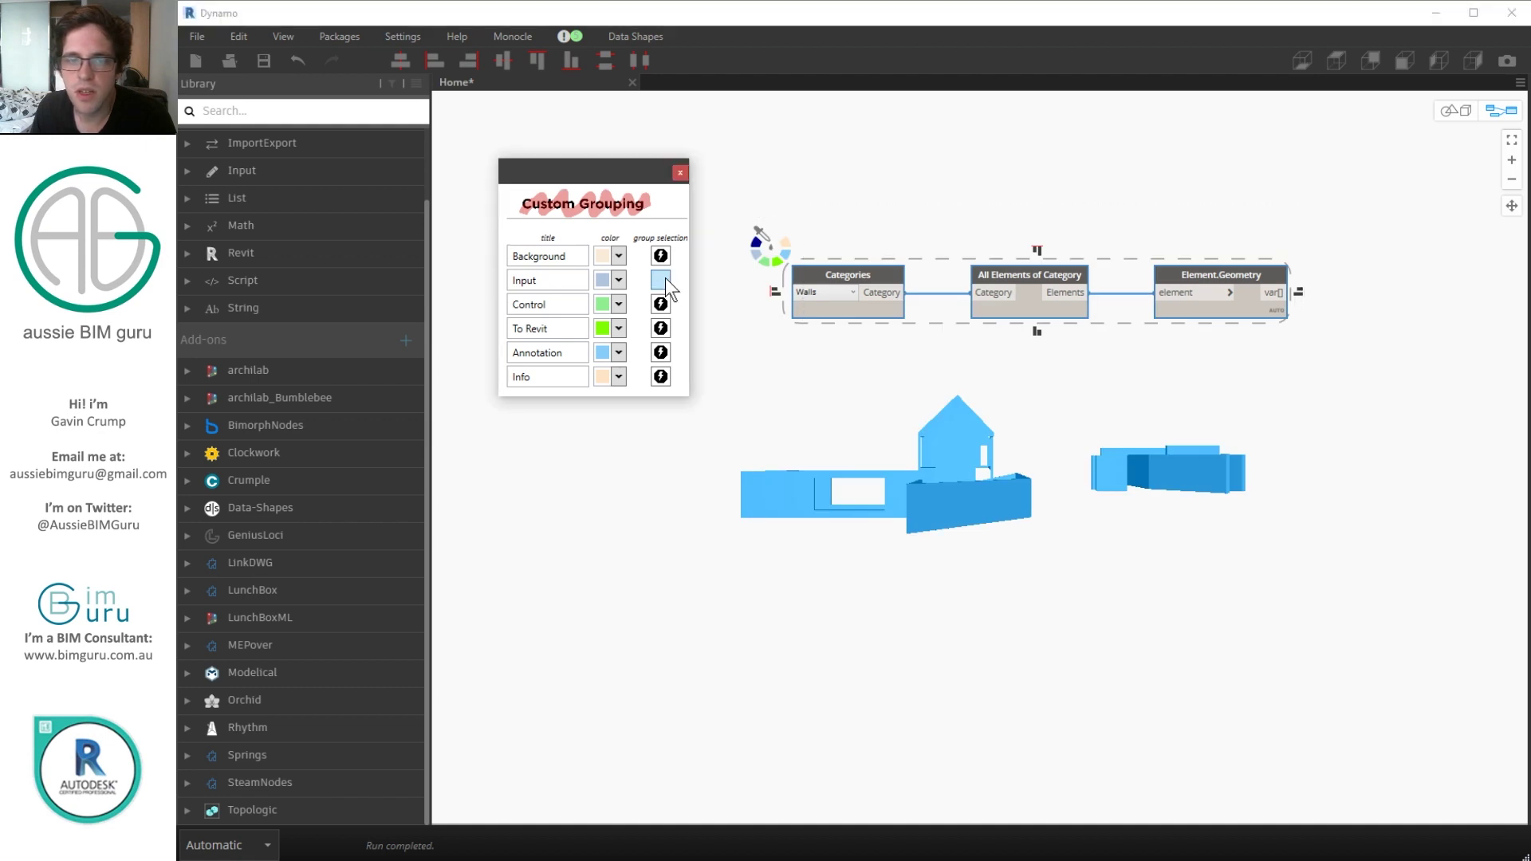
left_click(665, 277)
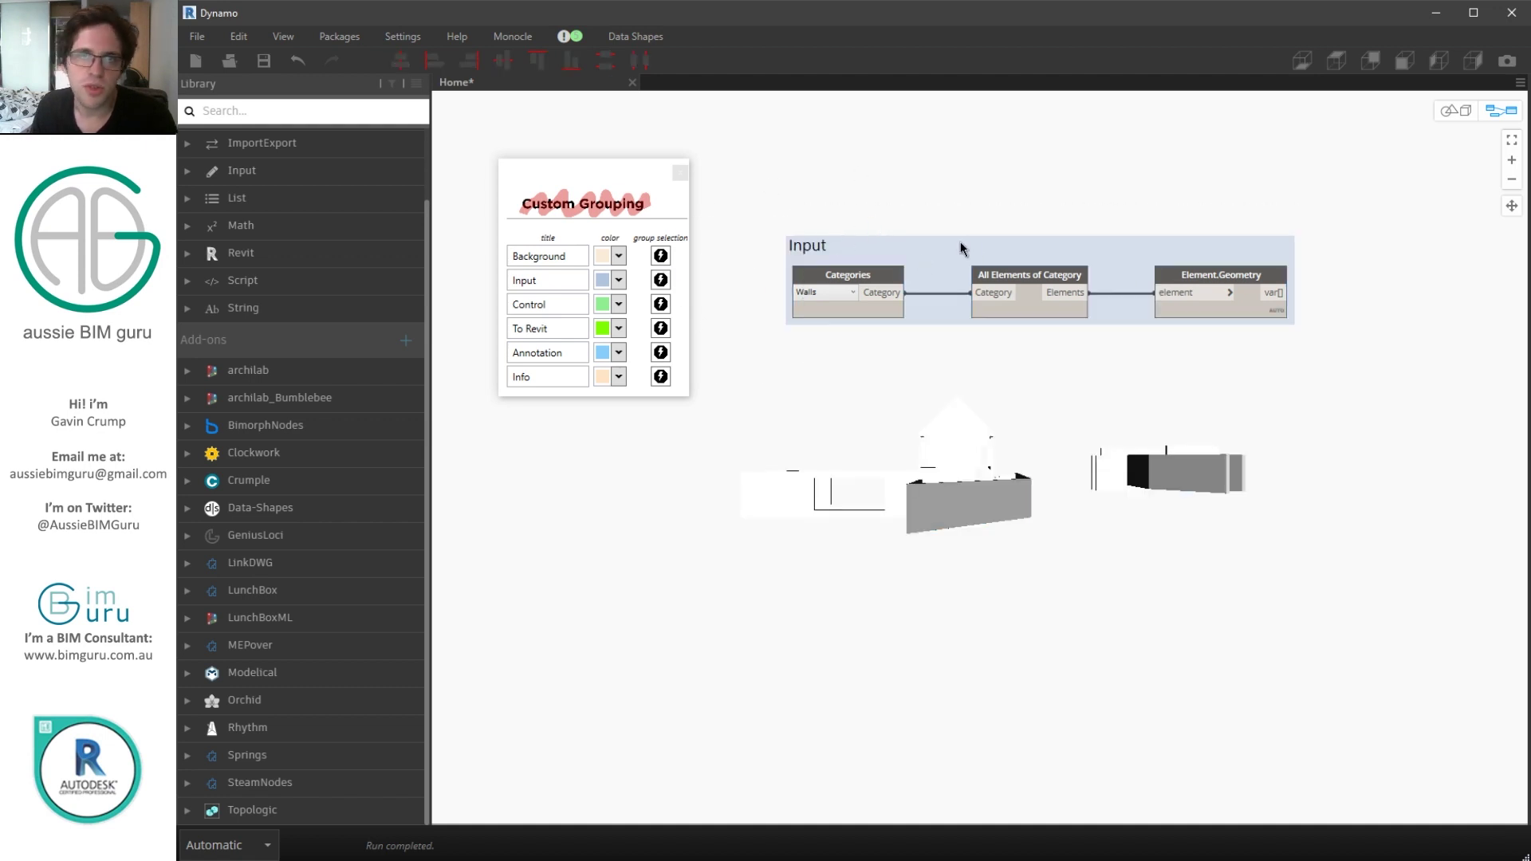
right_click(1101, 254)
left_click(1160, 259)
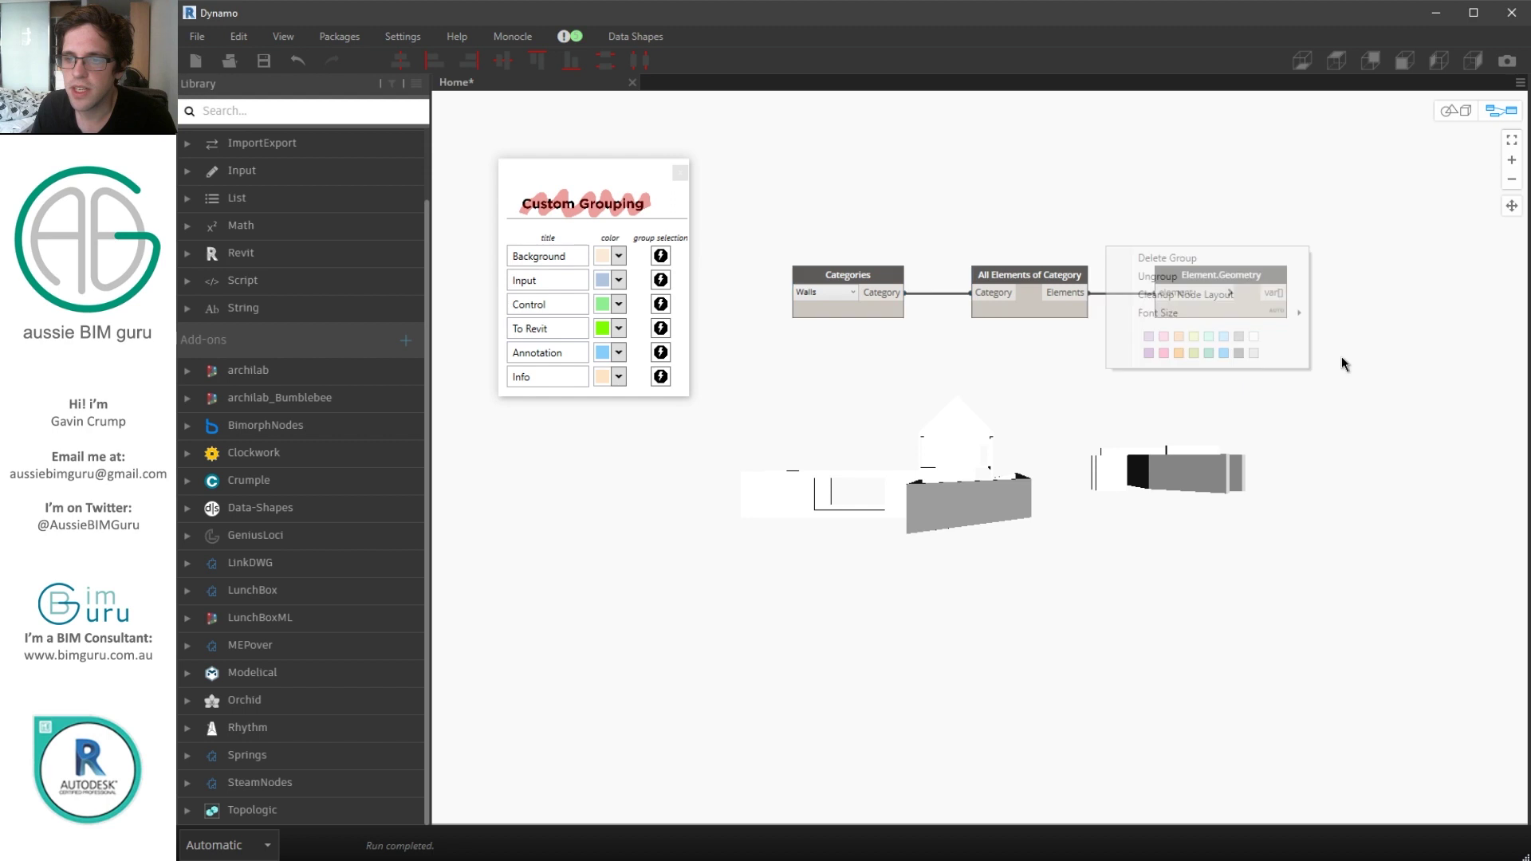
- Close the Custom Grouping window and delete the three walls nodes
left_click_drag(1344, 365, 813, 212)
scroll(773, 242, "up", 3)
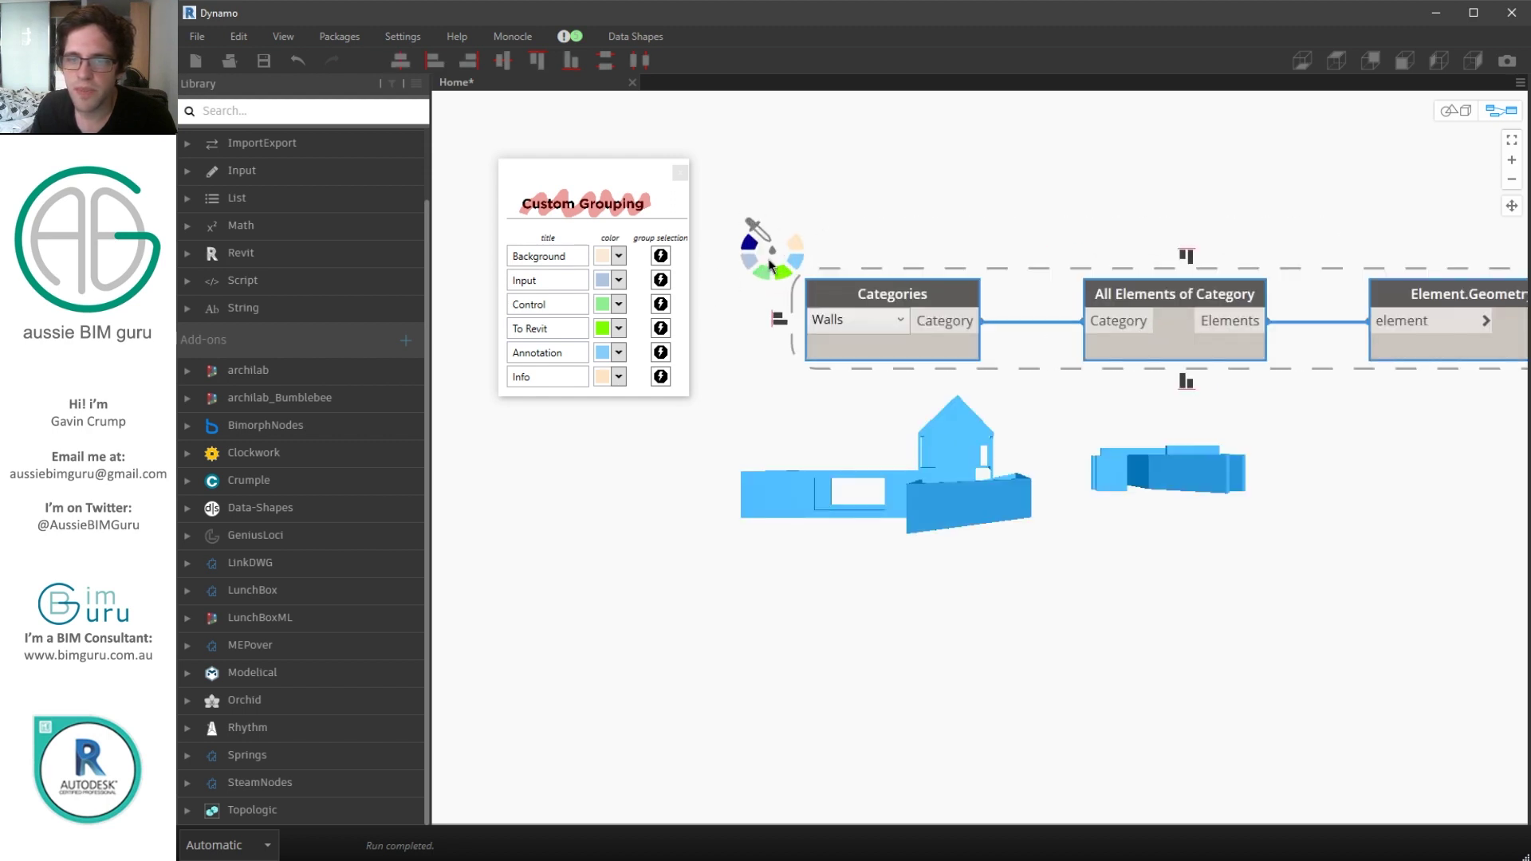
scroll(771, 264, "down", 2)
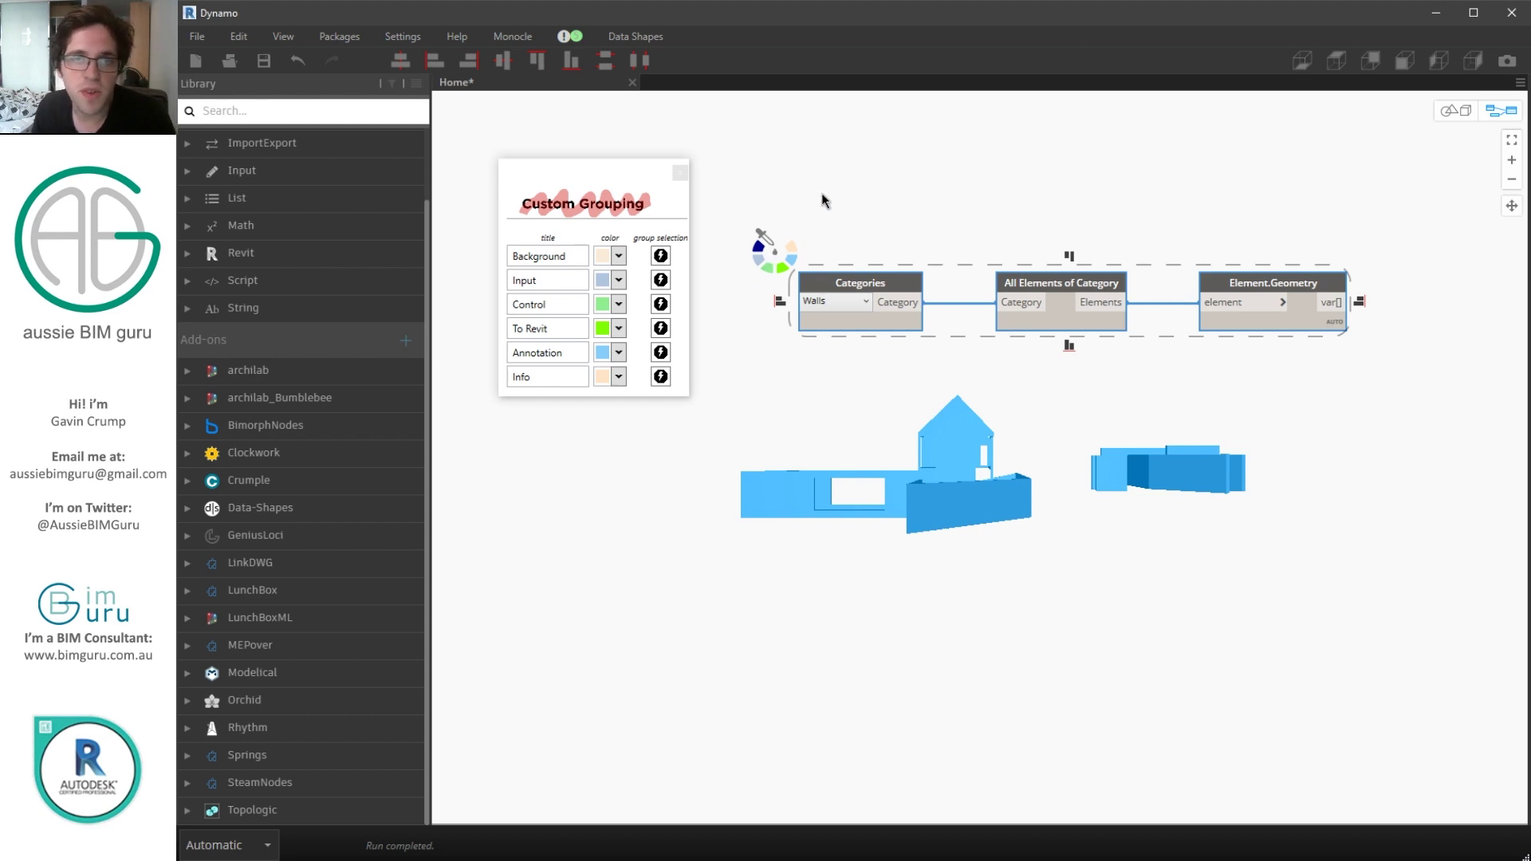
left_click(674, 169)
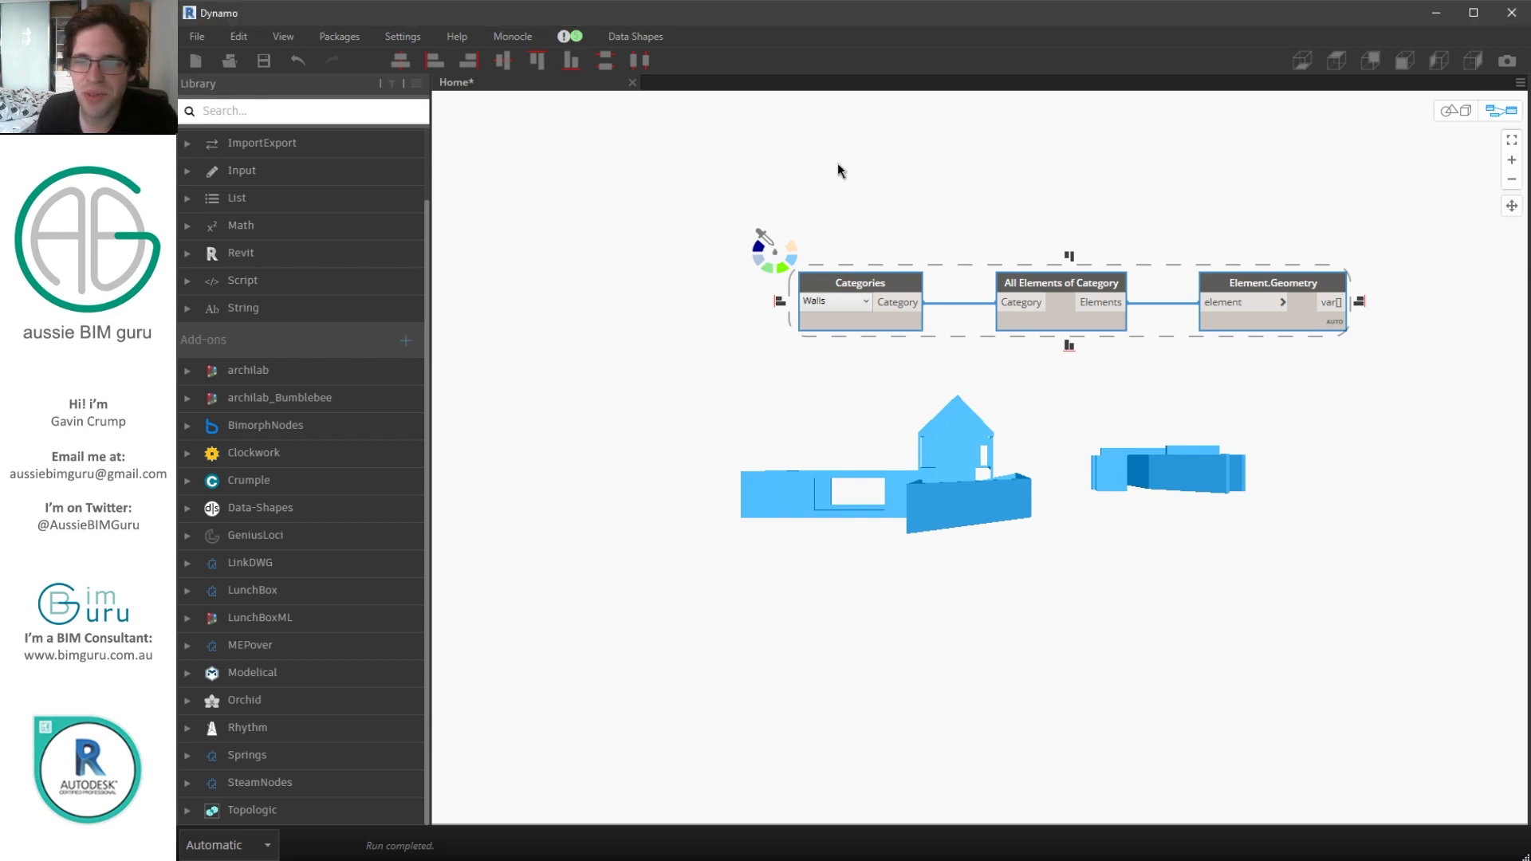
left_click(963, 206)
left_click_drag(1340, 394, 797, 245)
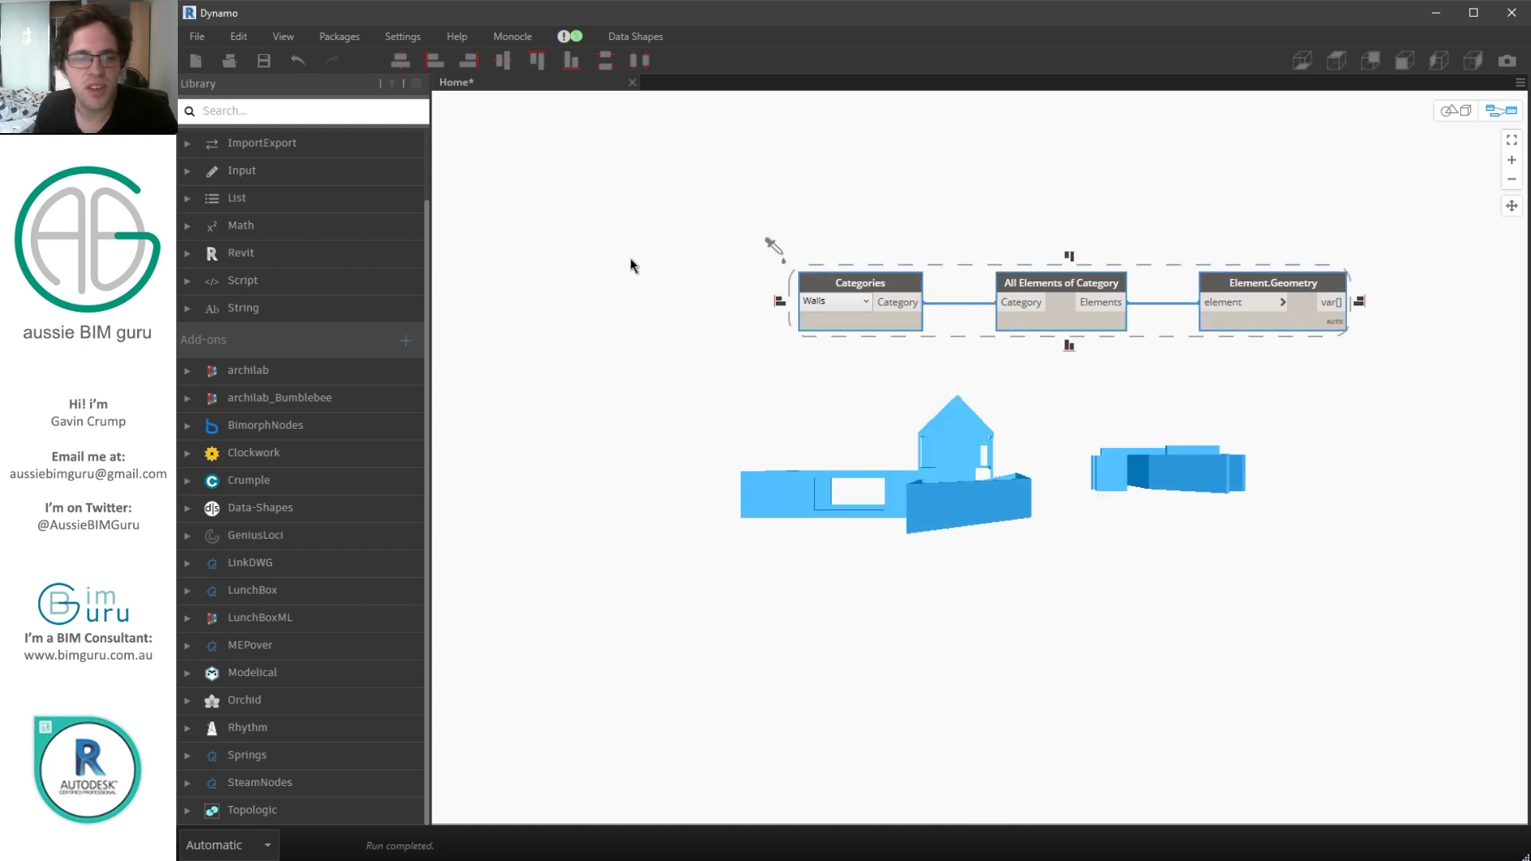
key("Delete")
- Place Clockwork's BoundingBox.FromBoundingBoxes node on the canvas
left_click(283, 453)
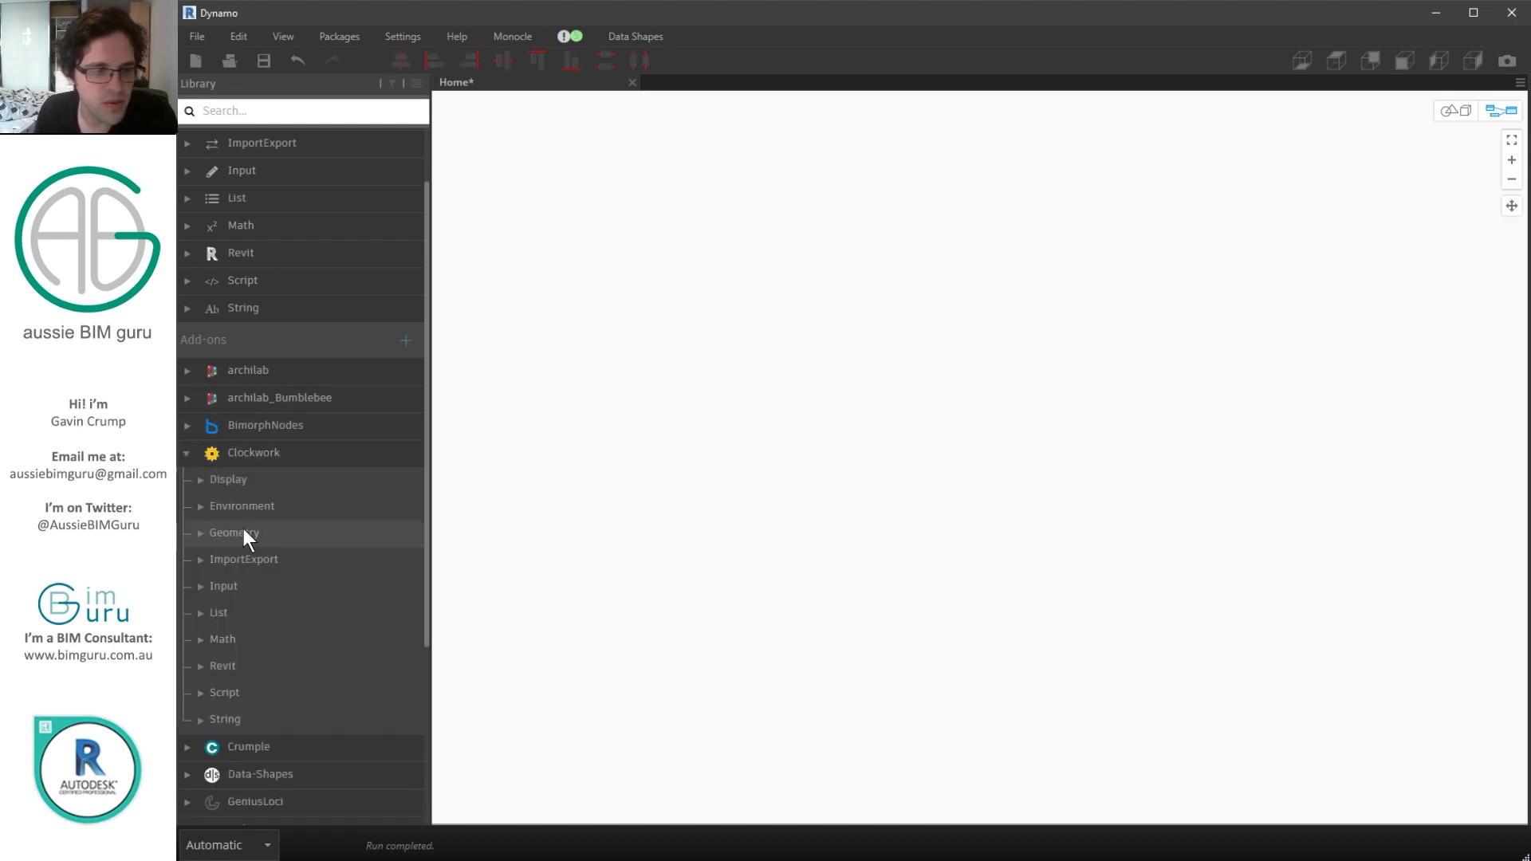
left_click(257, 530)
left_click(268, 562)
left_click(292, 588)
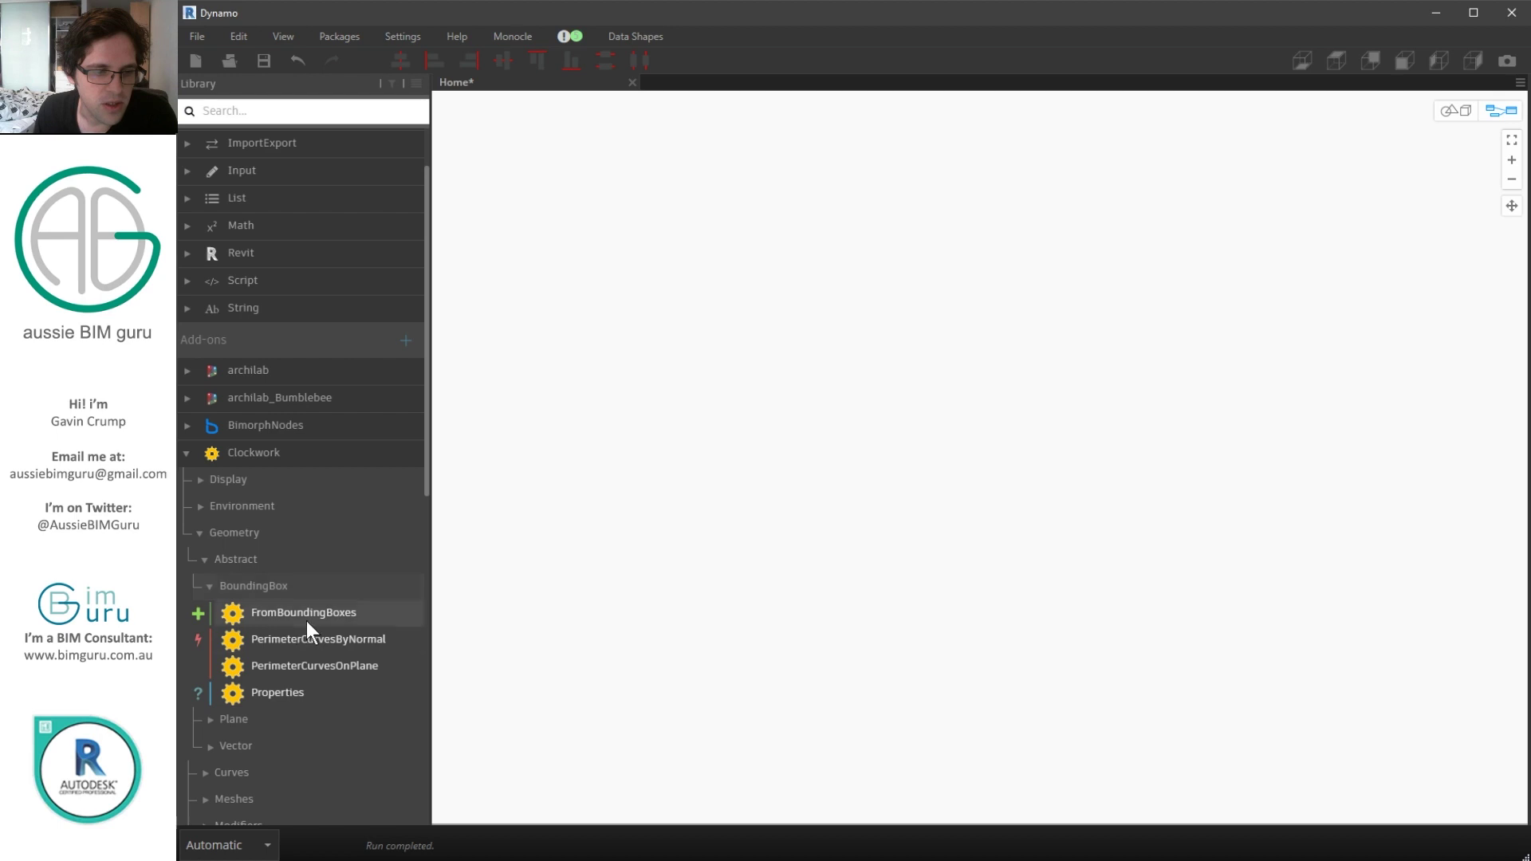
left_click_drag(307, 615, 1094, 488)
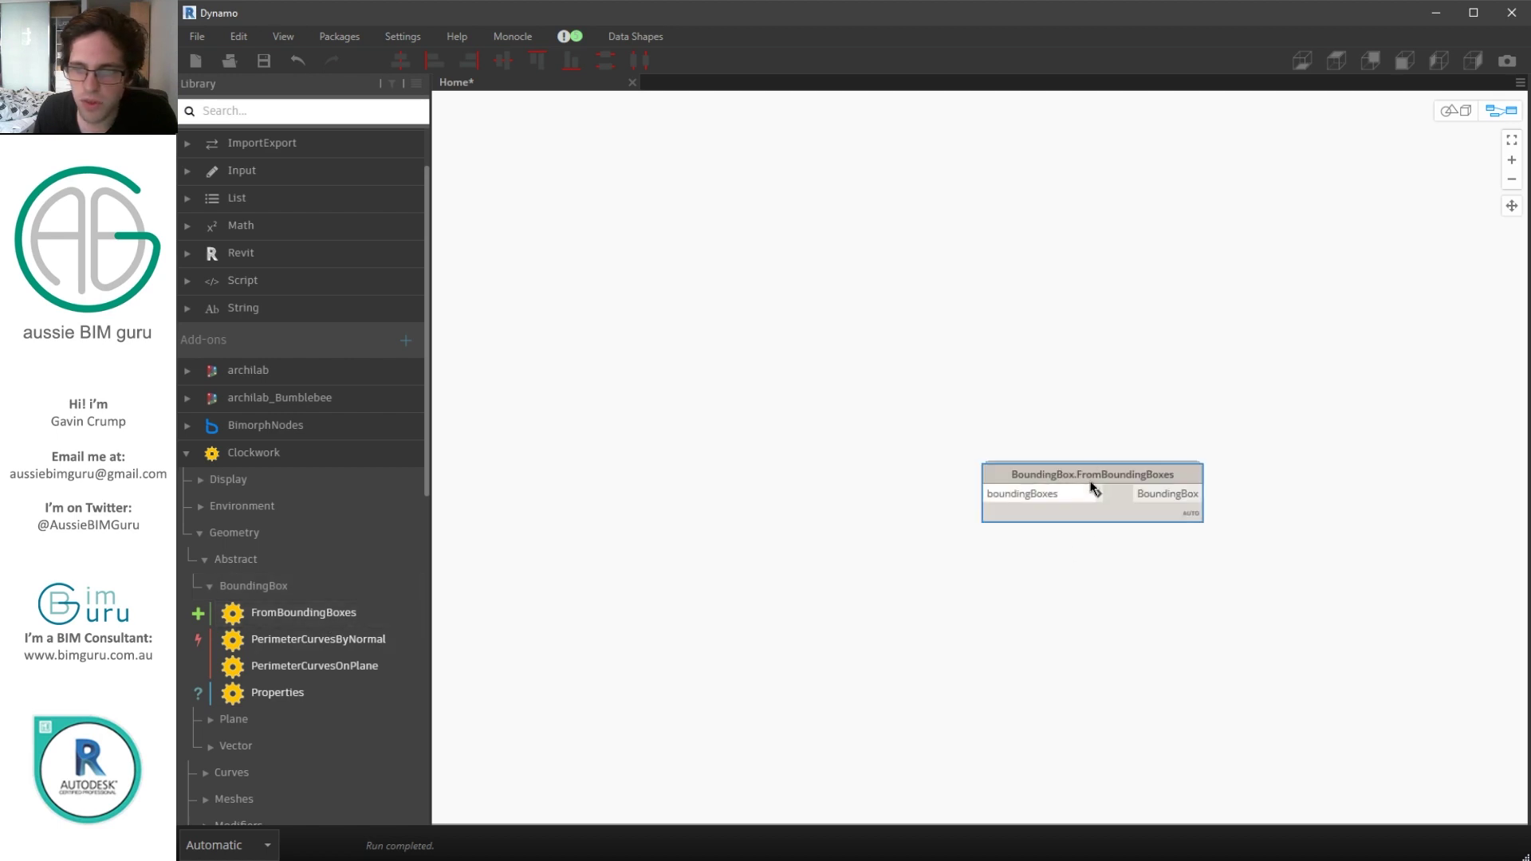
left_click(366, 453)
- Add BimorphNodes' CAD.CurvesFromCADLayers node below the first node
left_click(328, 429)
left_click(278, 454)
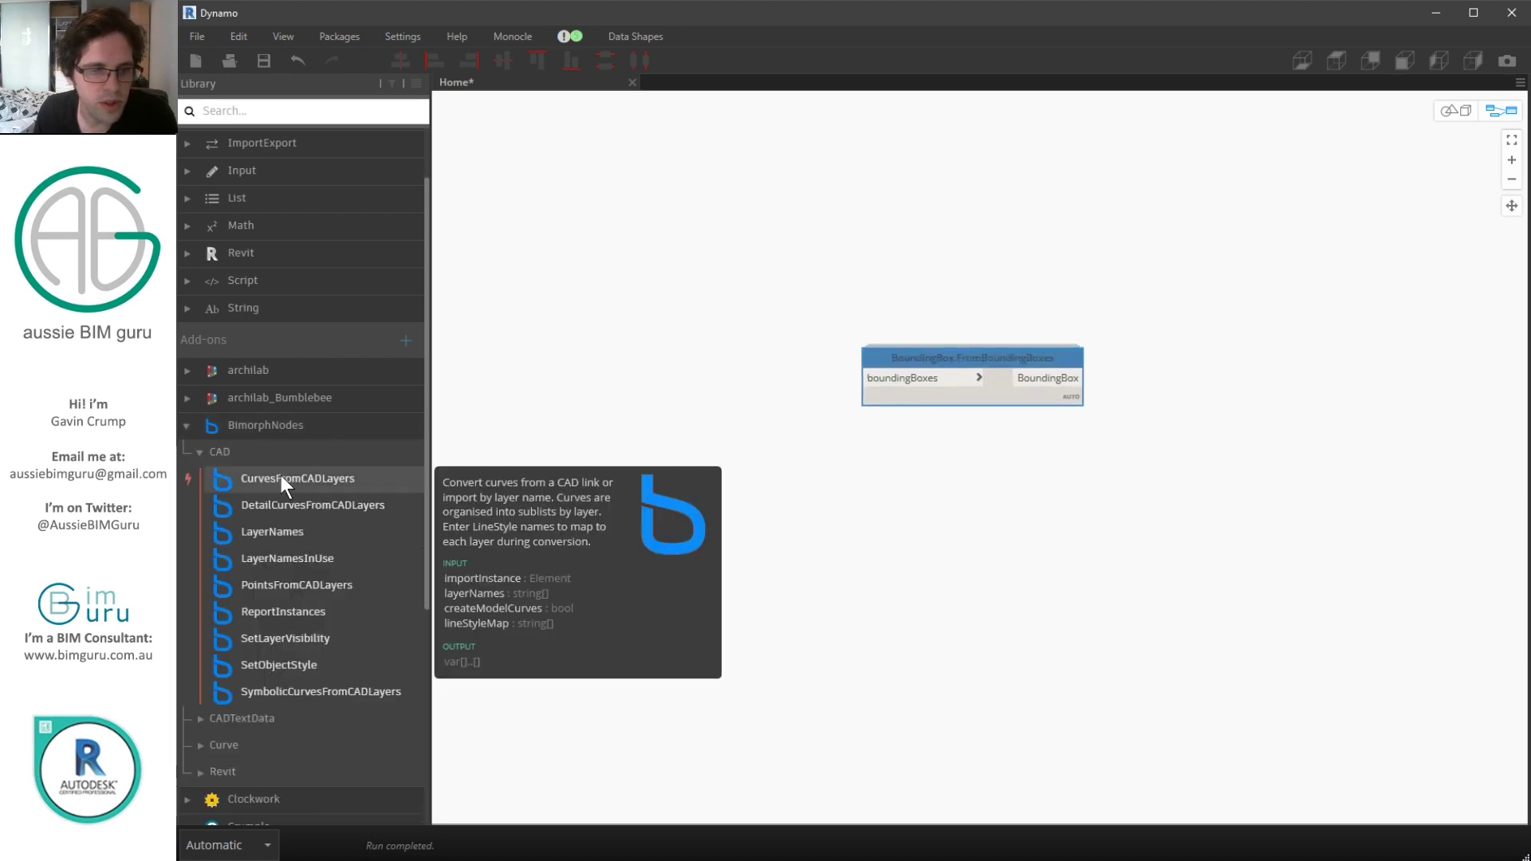
left_click(280, 479)
left_click_drag(1051, 499, 979, 470)
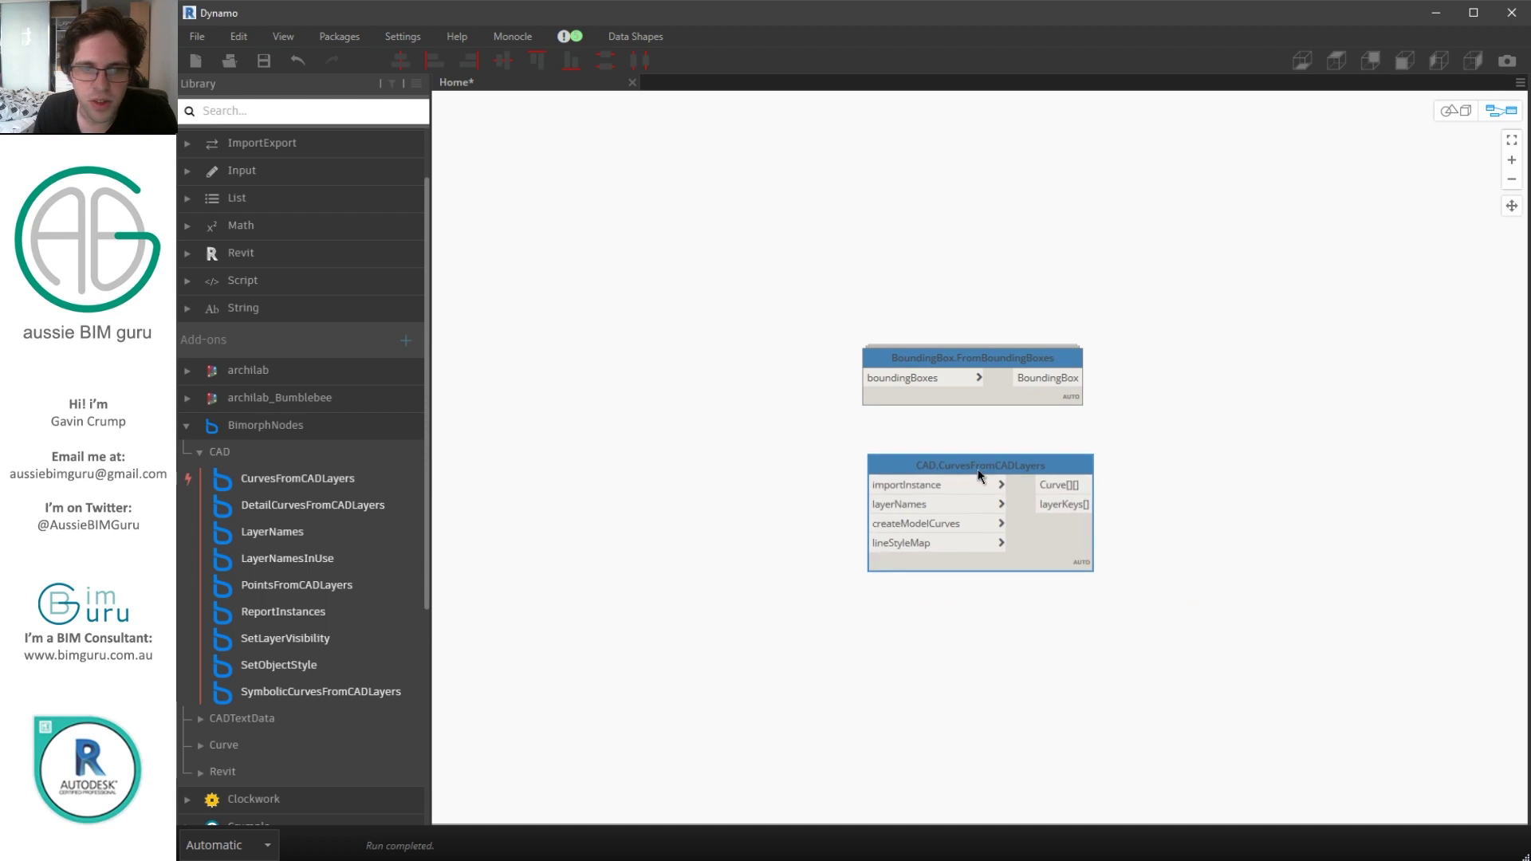
left_click(304, 447)
left_click(804, 404)
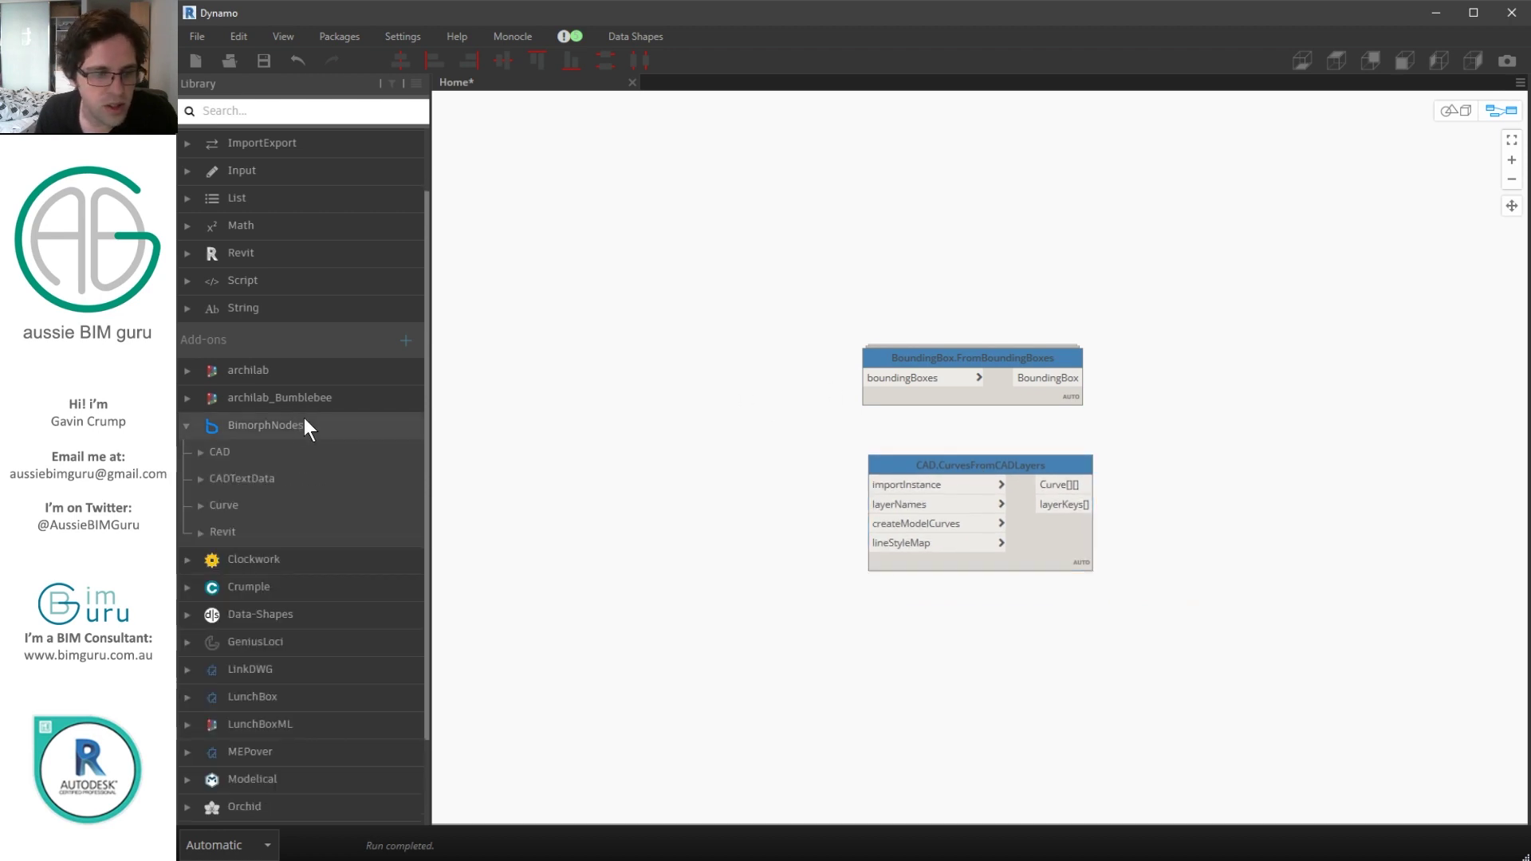
- Add Rhythm's About.AboutRhythm node above the BoundingBox node
scroll(304, 417, "down", 3)
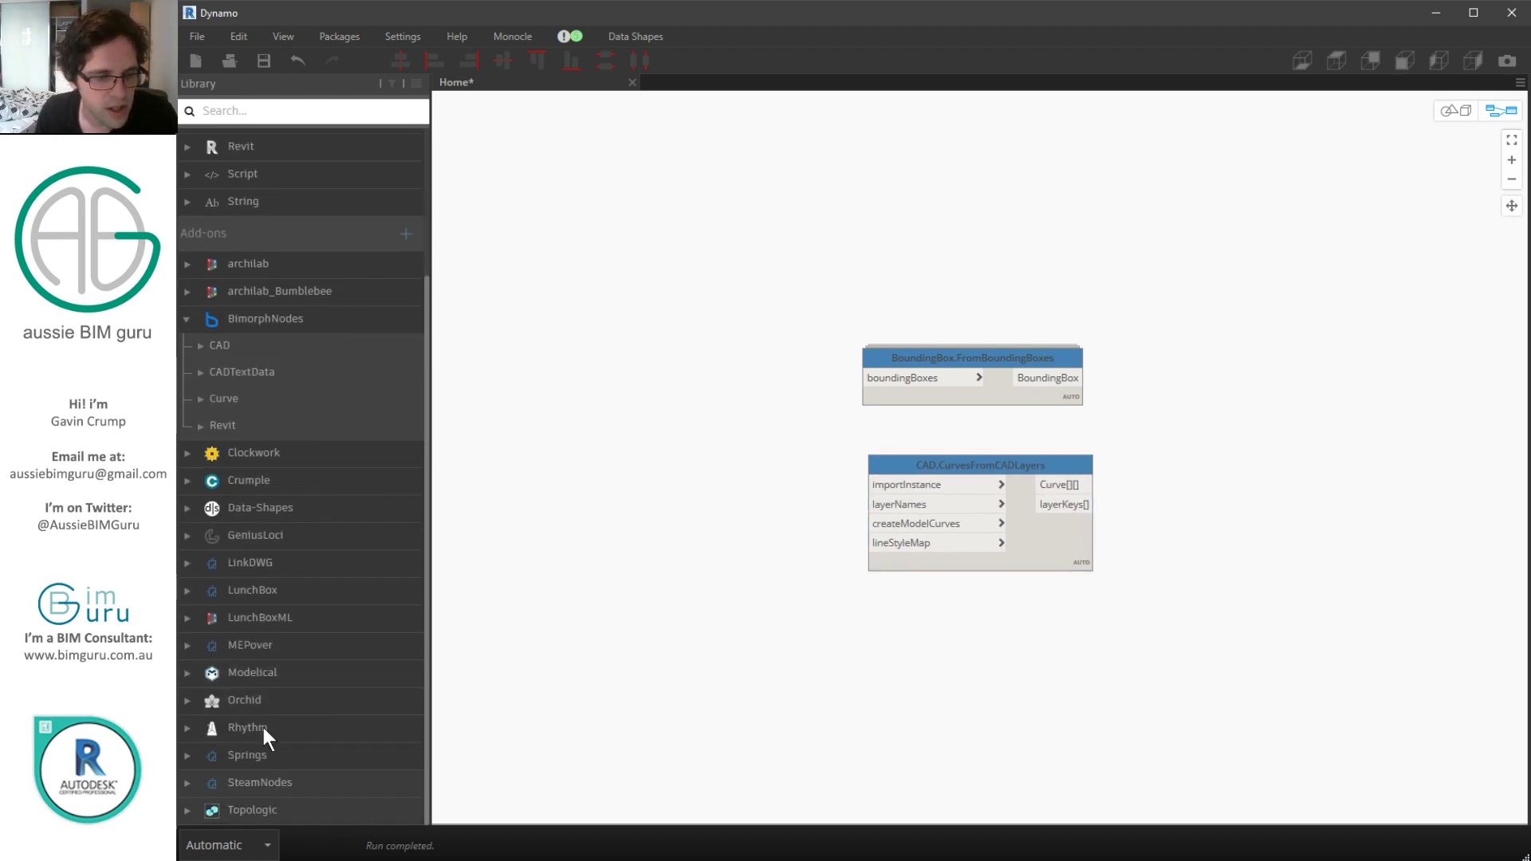
left_click(266, 729)
scroll(292, 724, "down", 3)
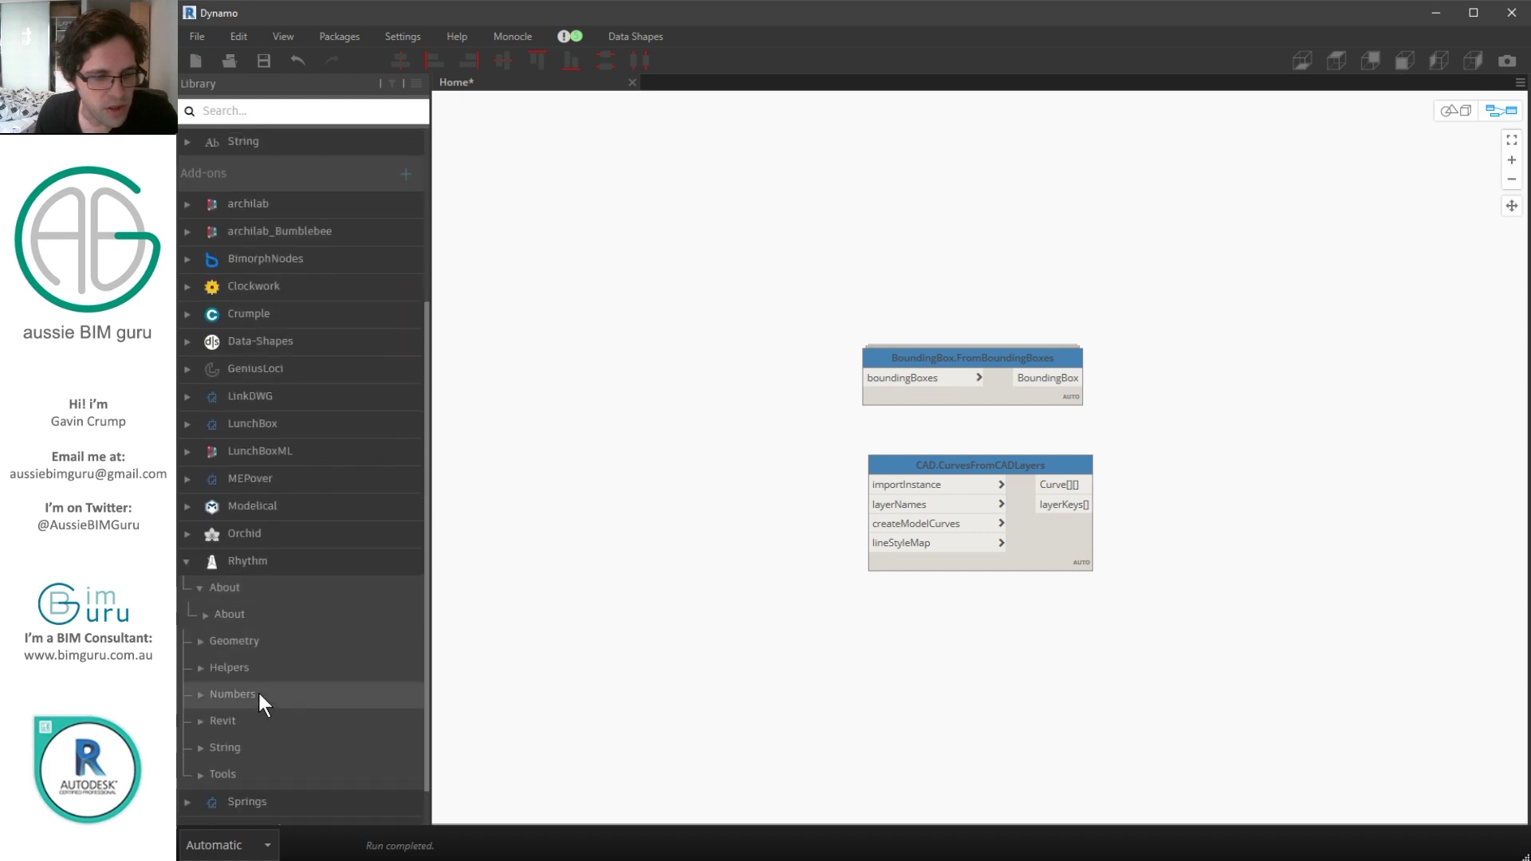
left_click(240, 590)
left_click(321, 615)
left_click(303, 638)
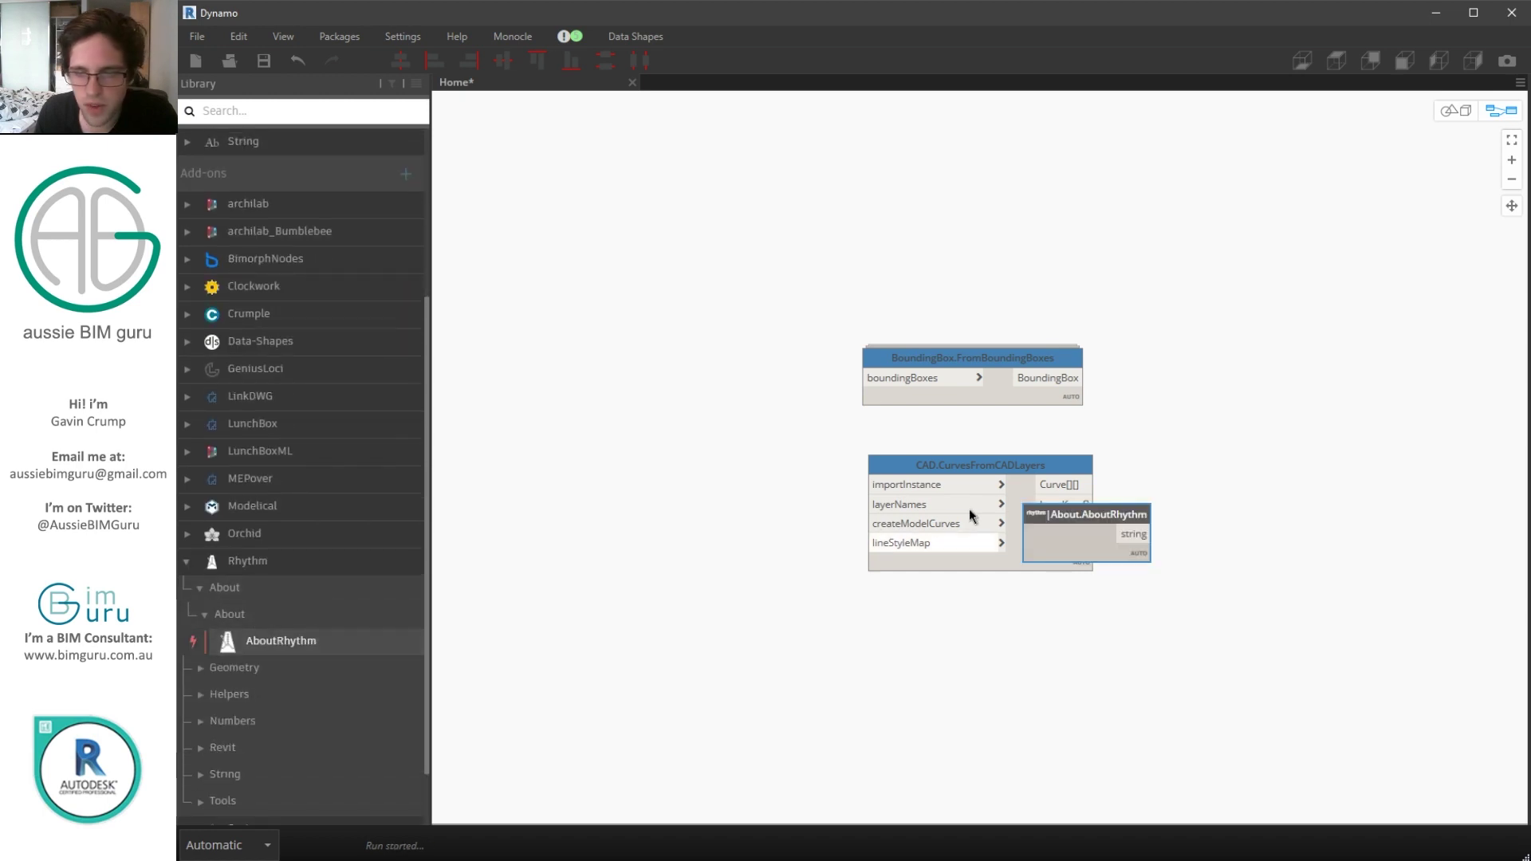
left_click_drag(1064, 507, 939, 242)
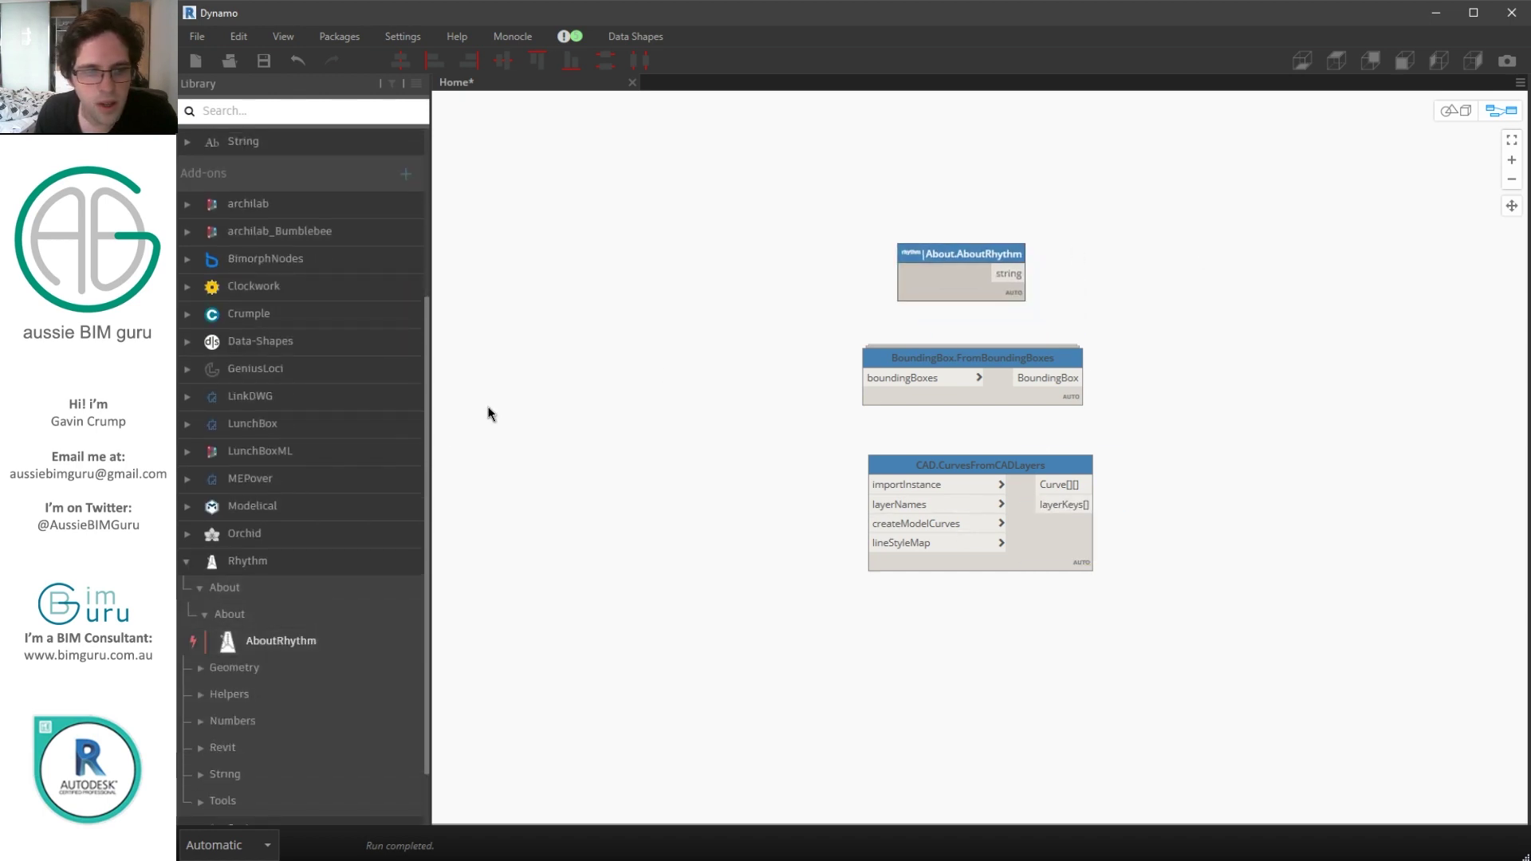
- Add Orchid's About.Orchid node above AboutRhythm and centre the view
left_click(268, 538)
left_click(256, 566)
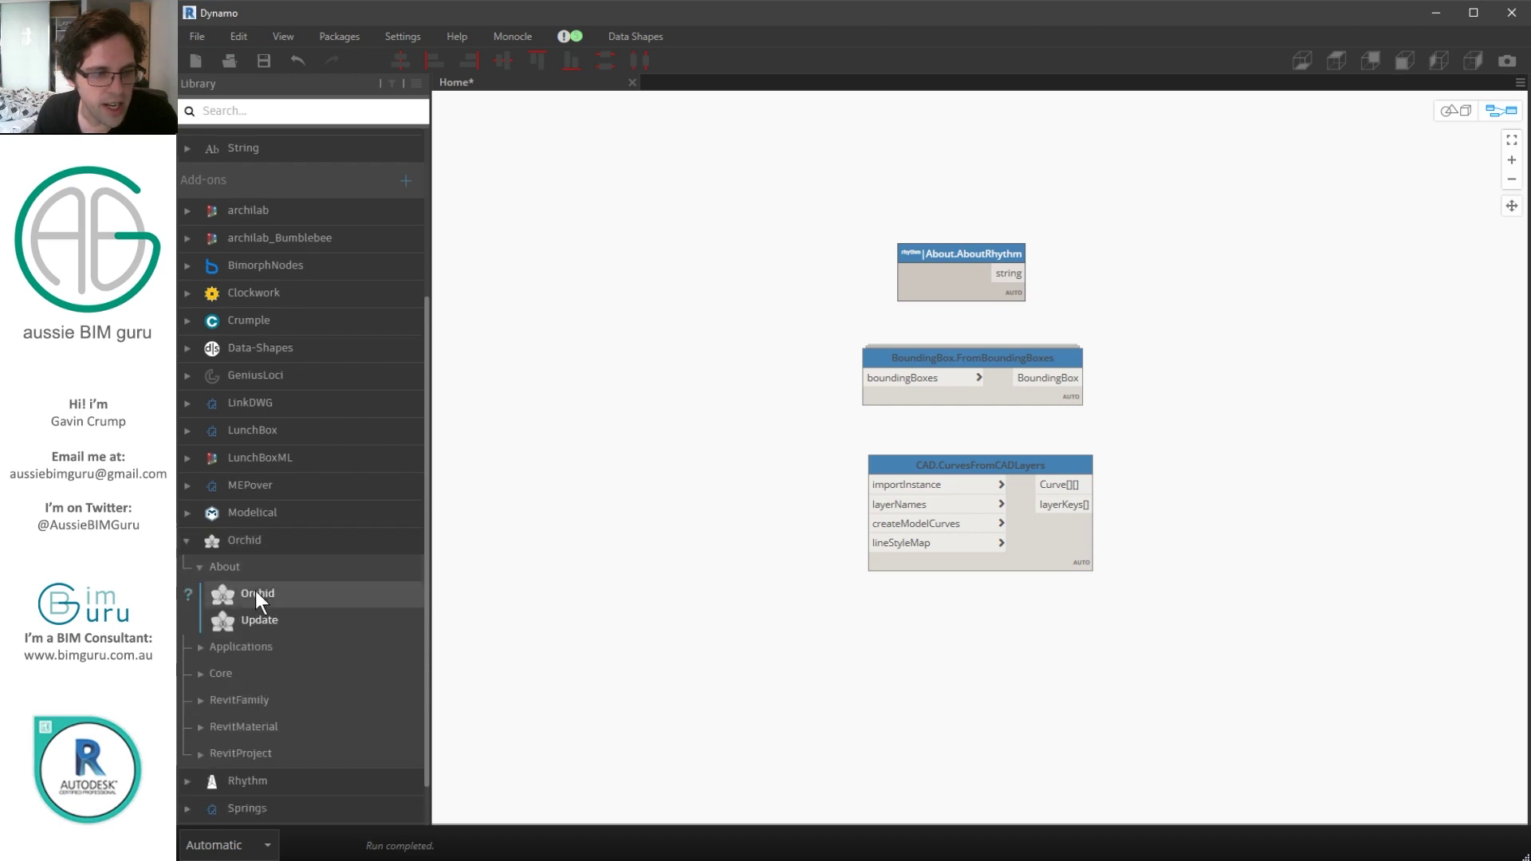
left_click(255, 591)
left_click_drag(961, 453, 969, 191)
middle_click_drag(1130, 250, 973, 287)
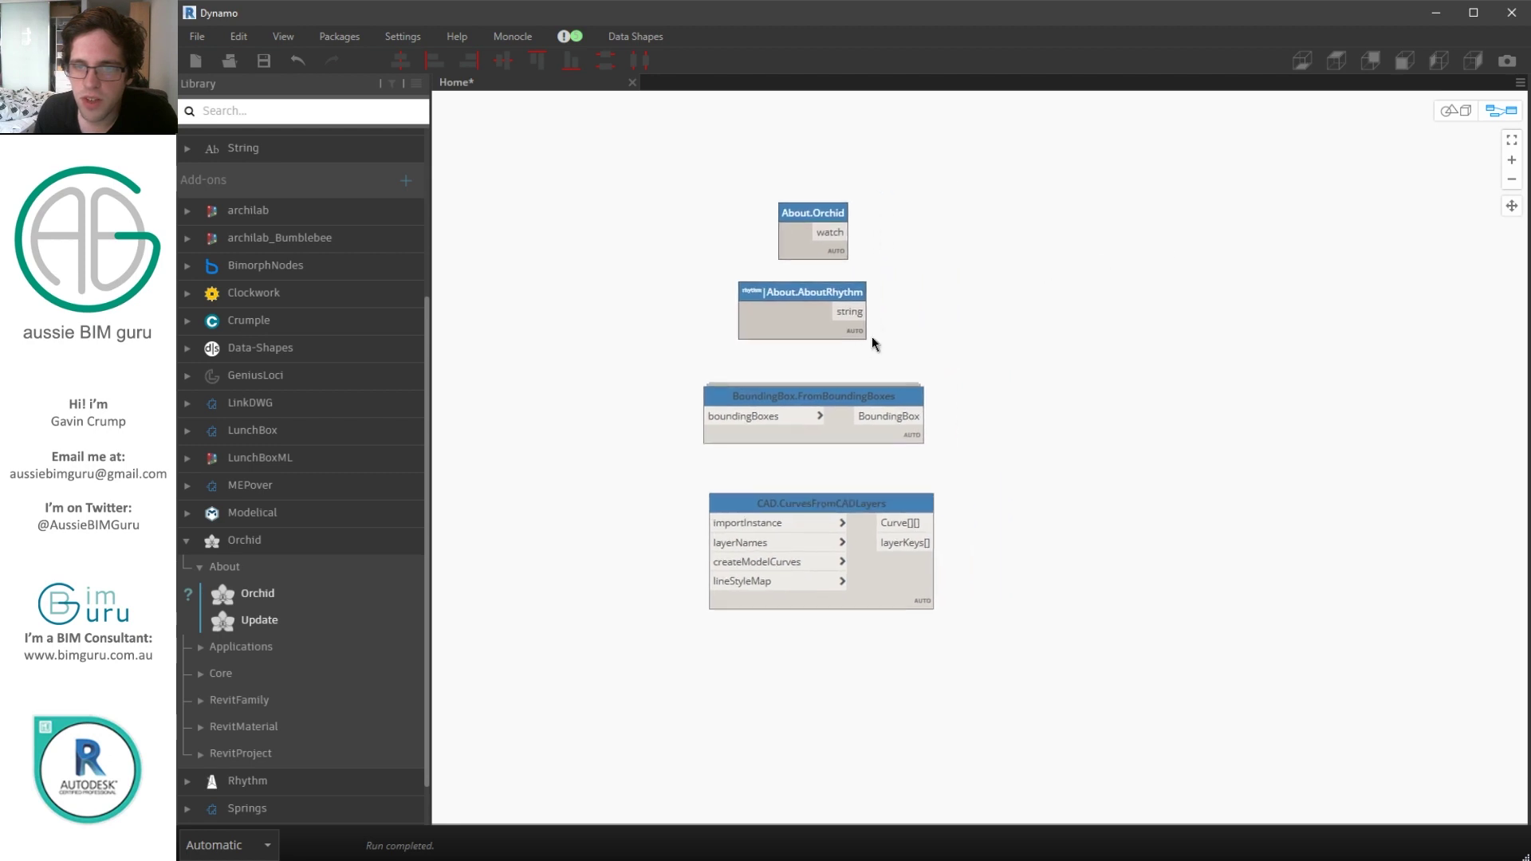
scroll(872, 336, "up", 3)
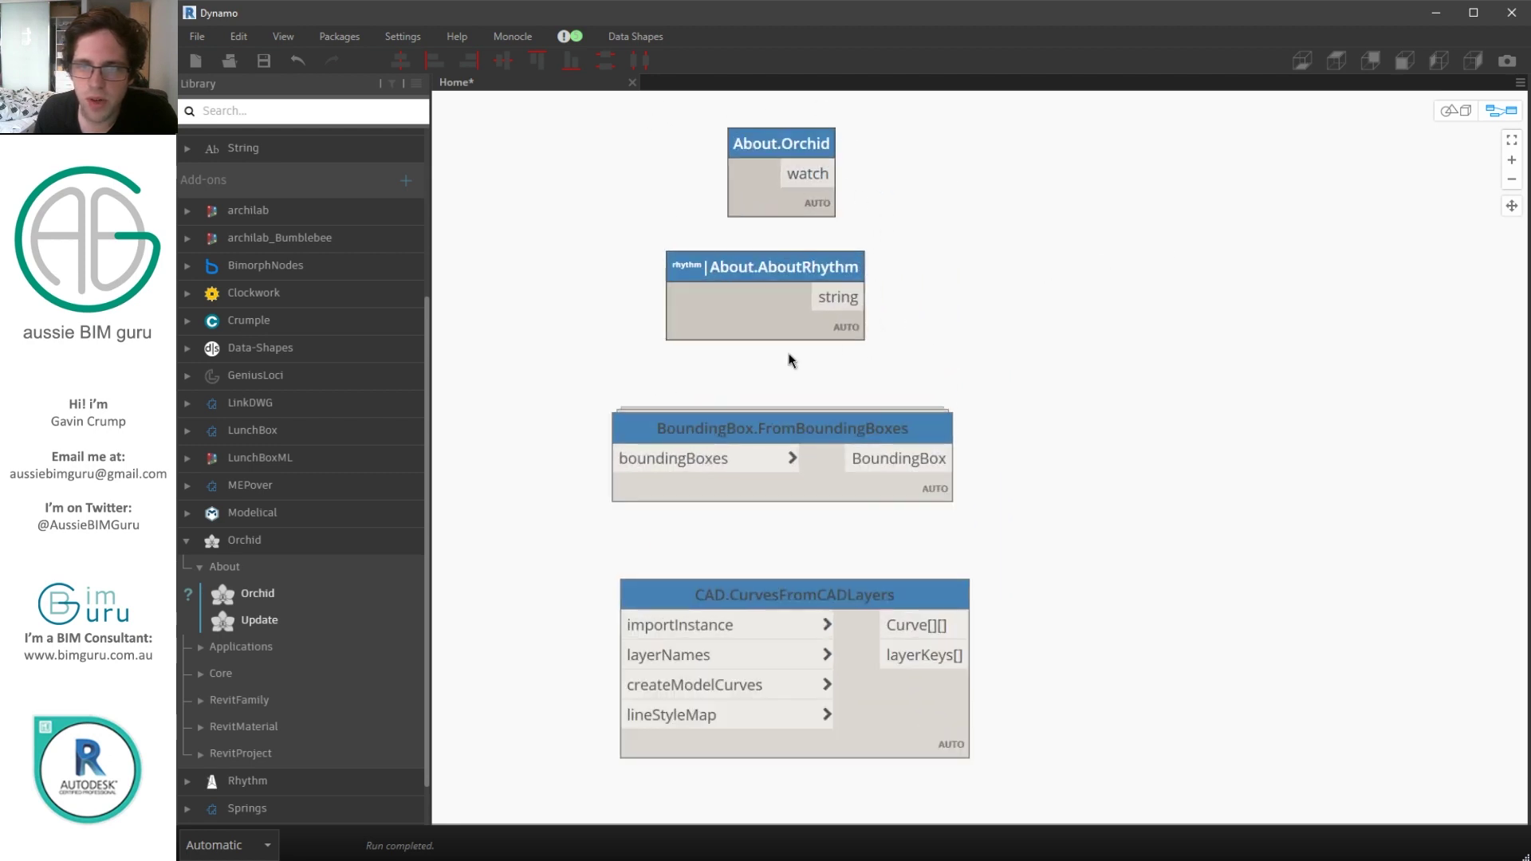
- Add an empty Code Block node near the package nodes
mouse_move(780, 147)
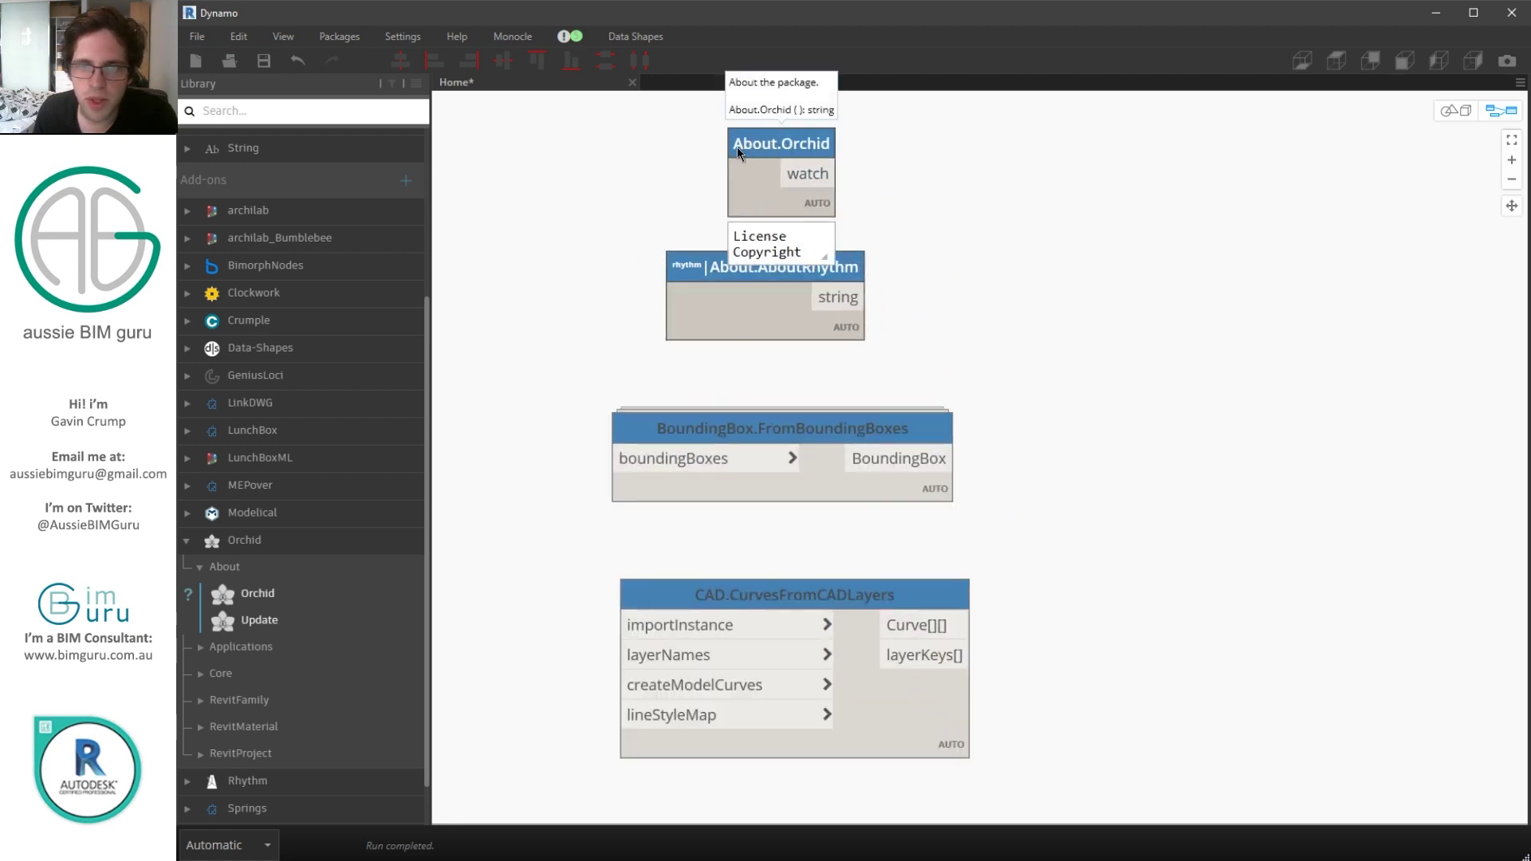
double_click(1074, 238)
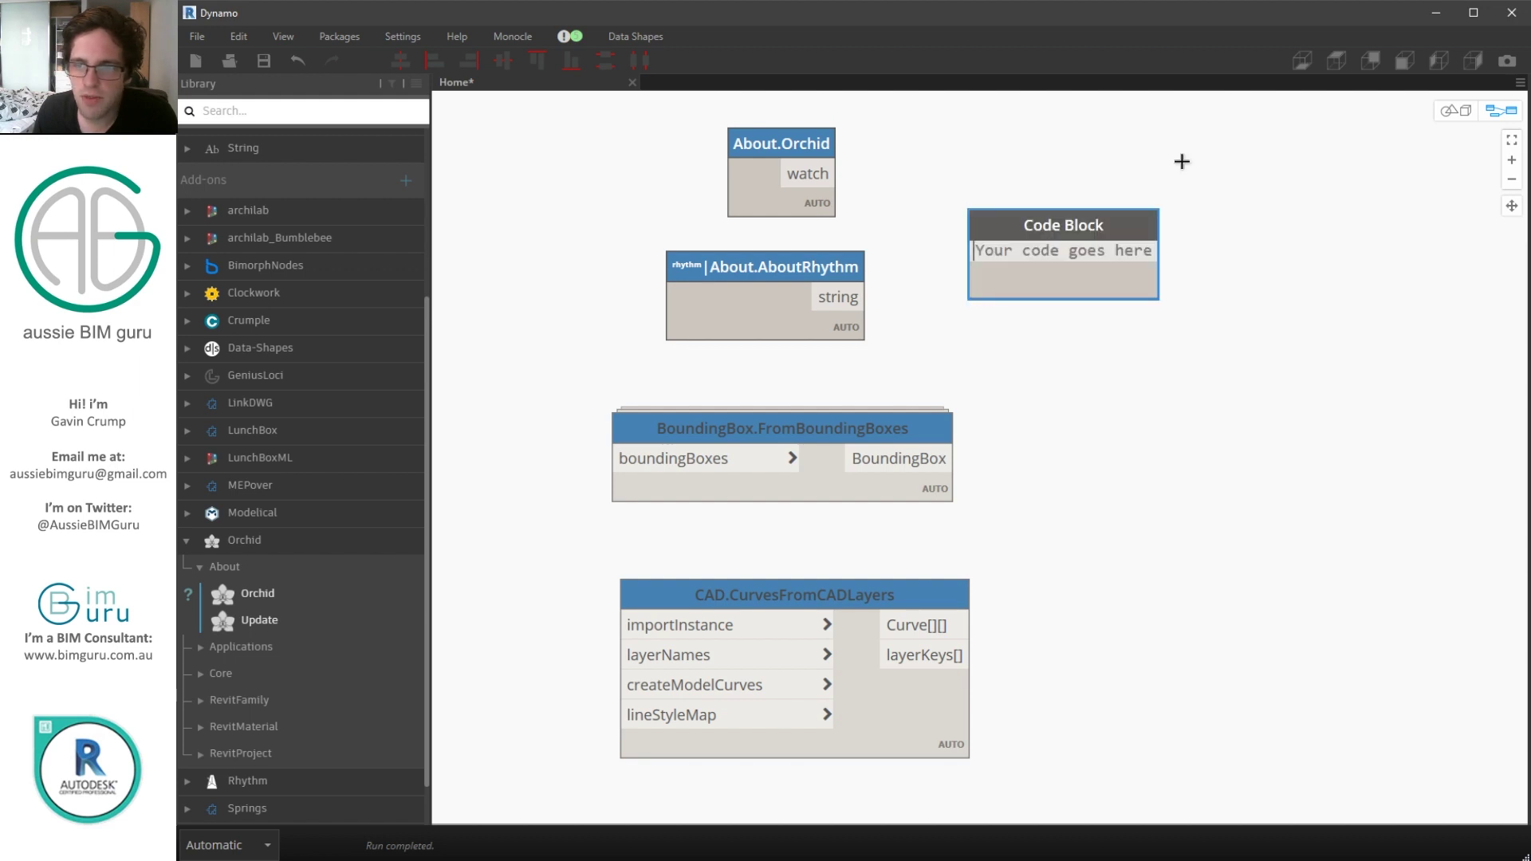
left_click_drag(1065, 225, 1074, 209)
left_click(973, 313)
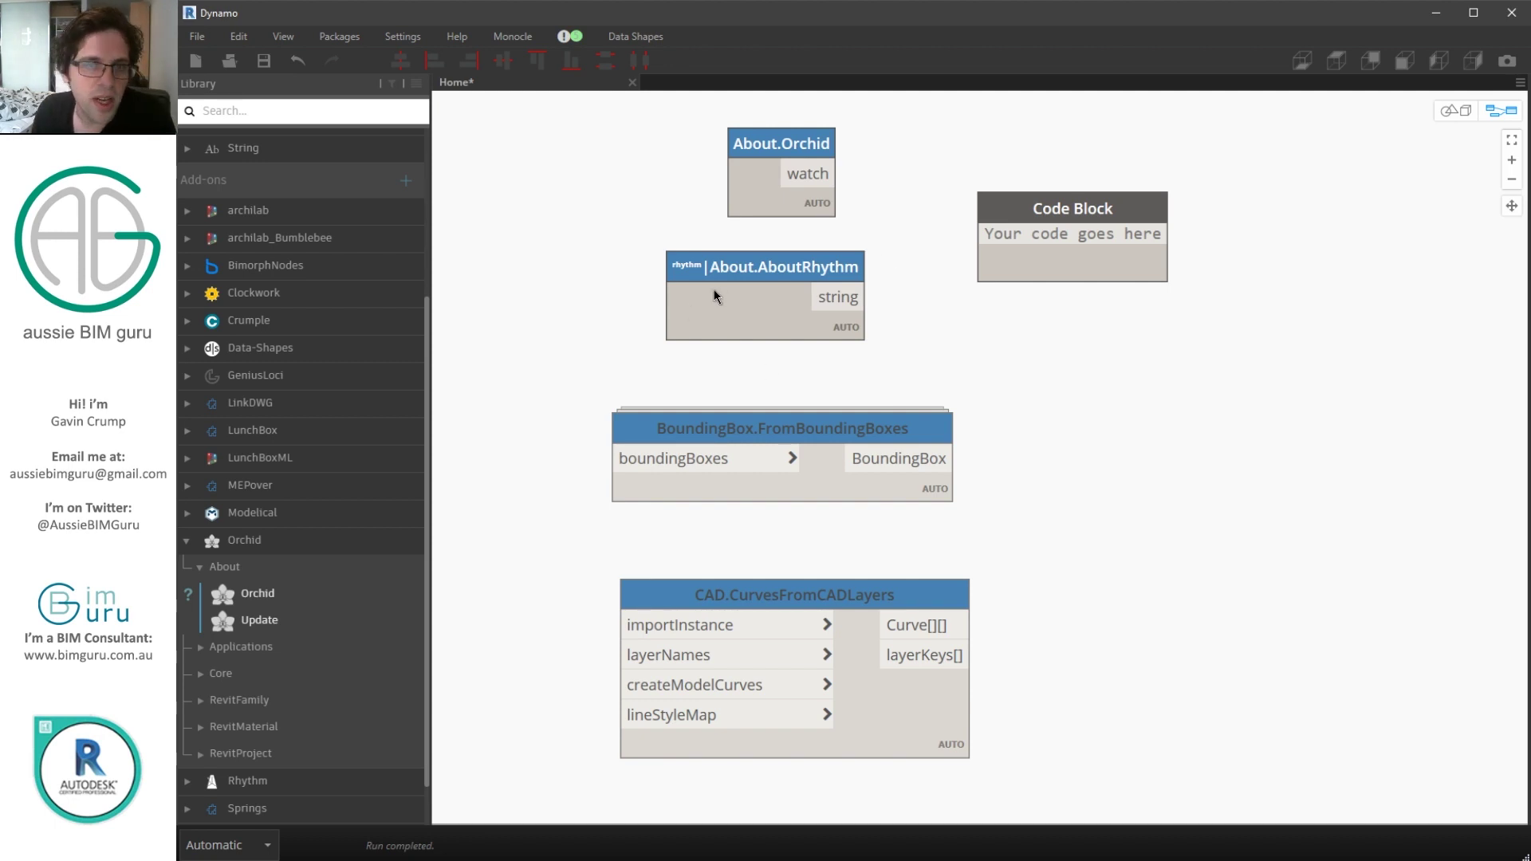
- Toggle Monocle's custom node differentiator off and back on to compare node colouring
left_click(509, 37)
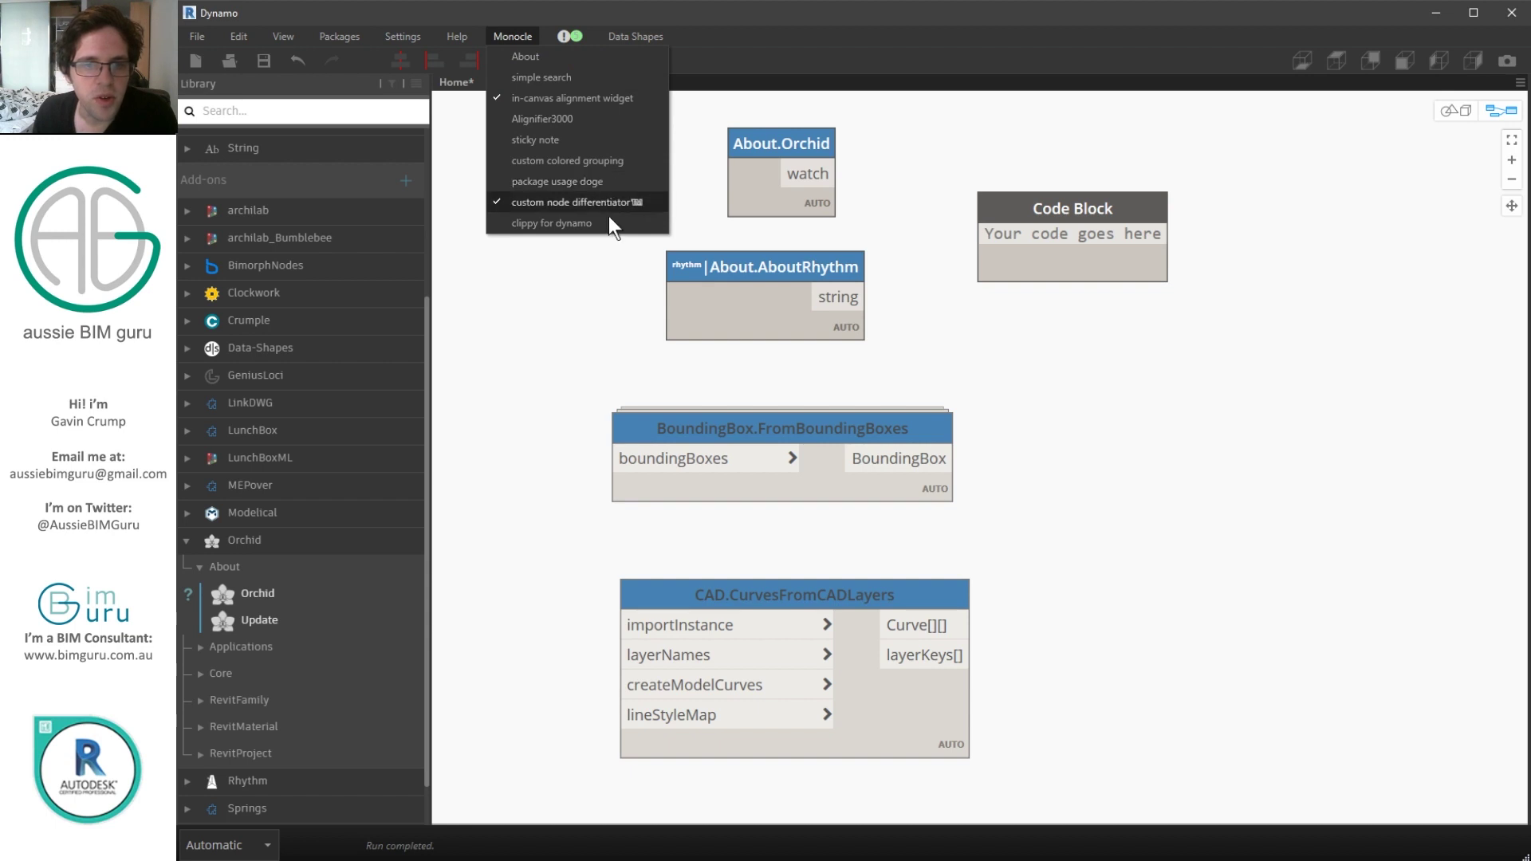
left_click(869, 228)
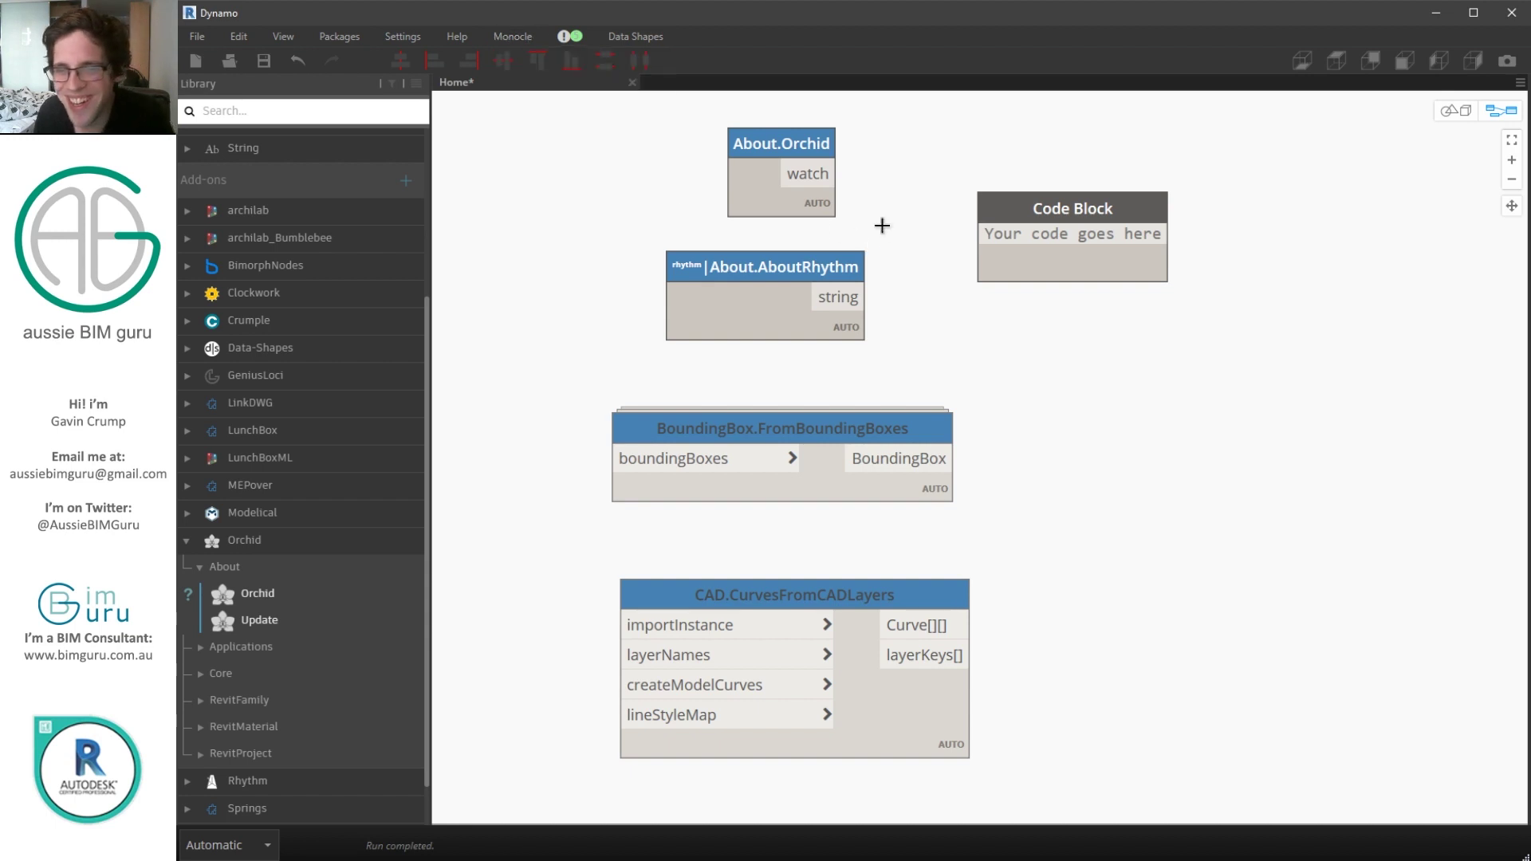
left_click(520, 37)
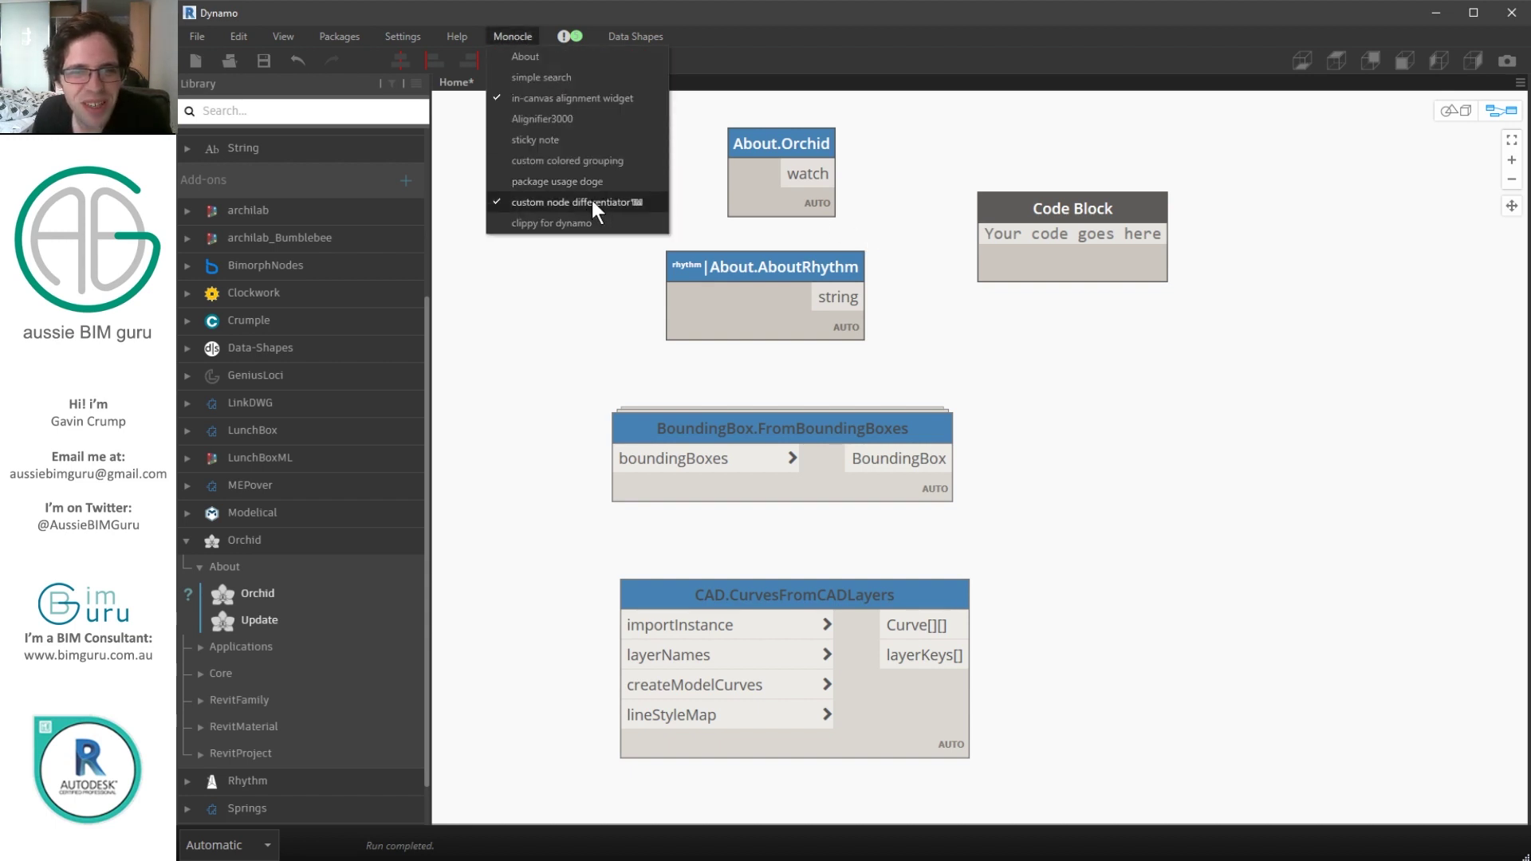
left_click(591, 199)
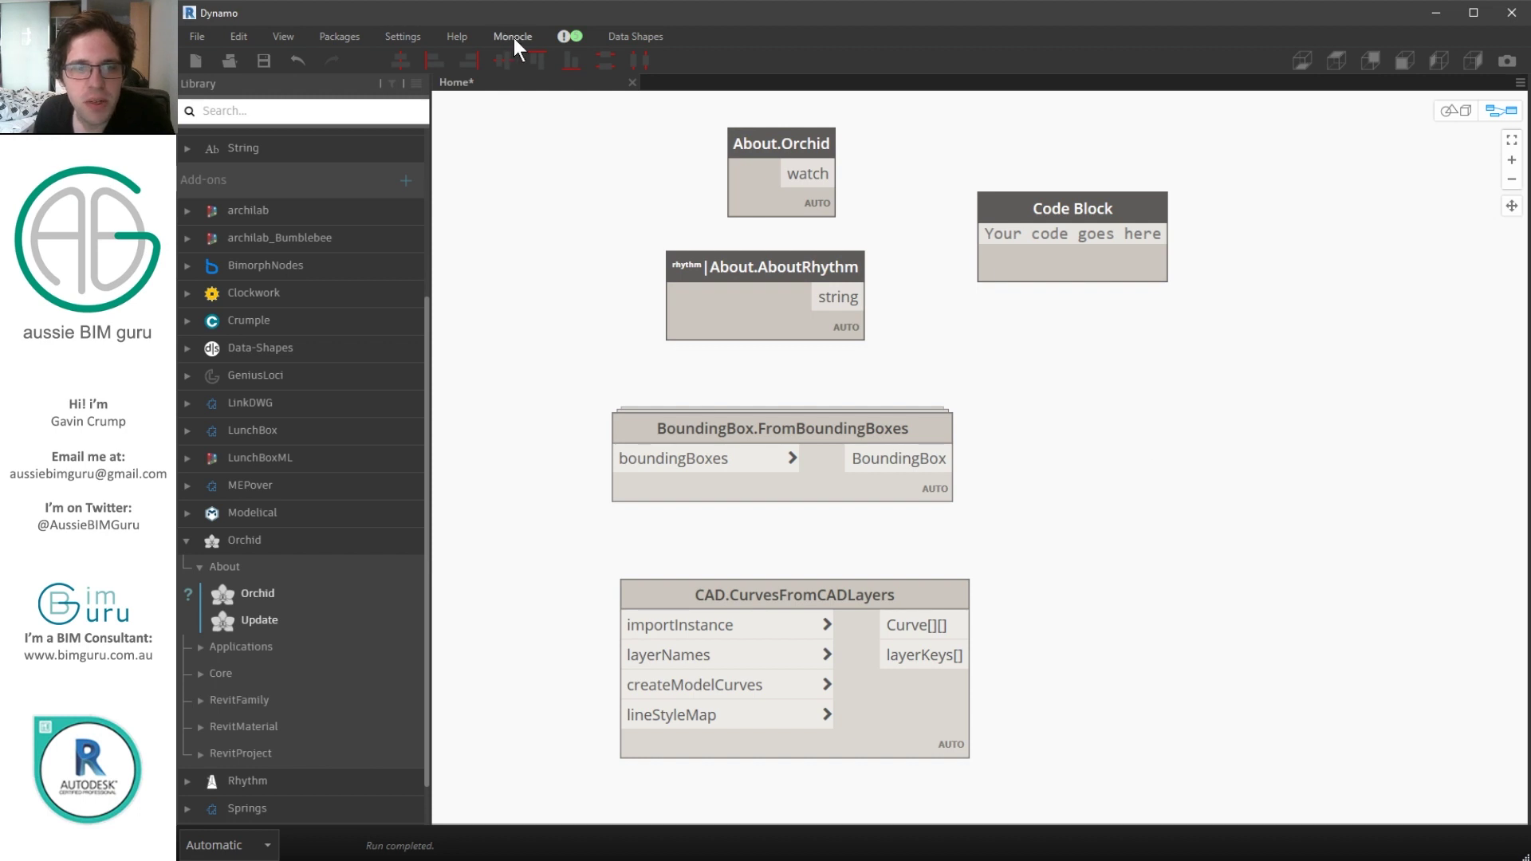
left_click(514, 37)
left_click(606, 202)
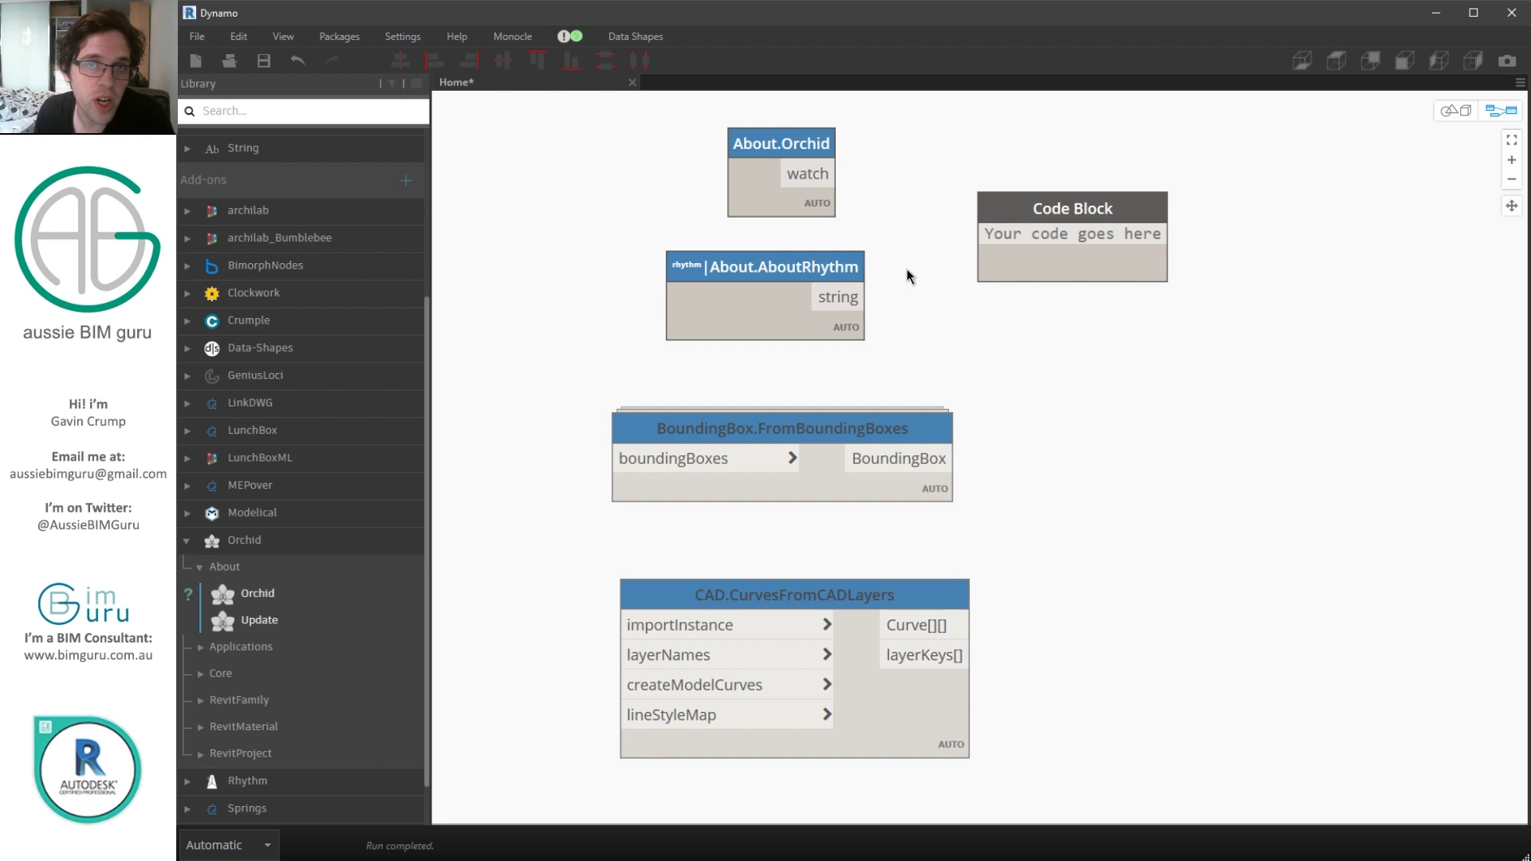
- Switch the custom node differentiator off and move the Code Block node down-right
scroll(930, 306, "down", 3)
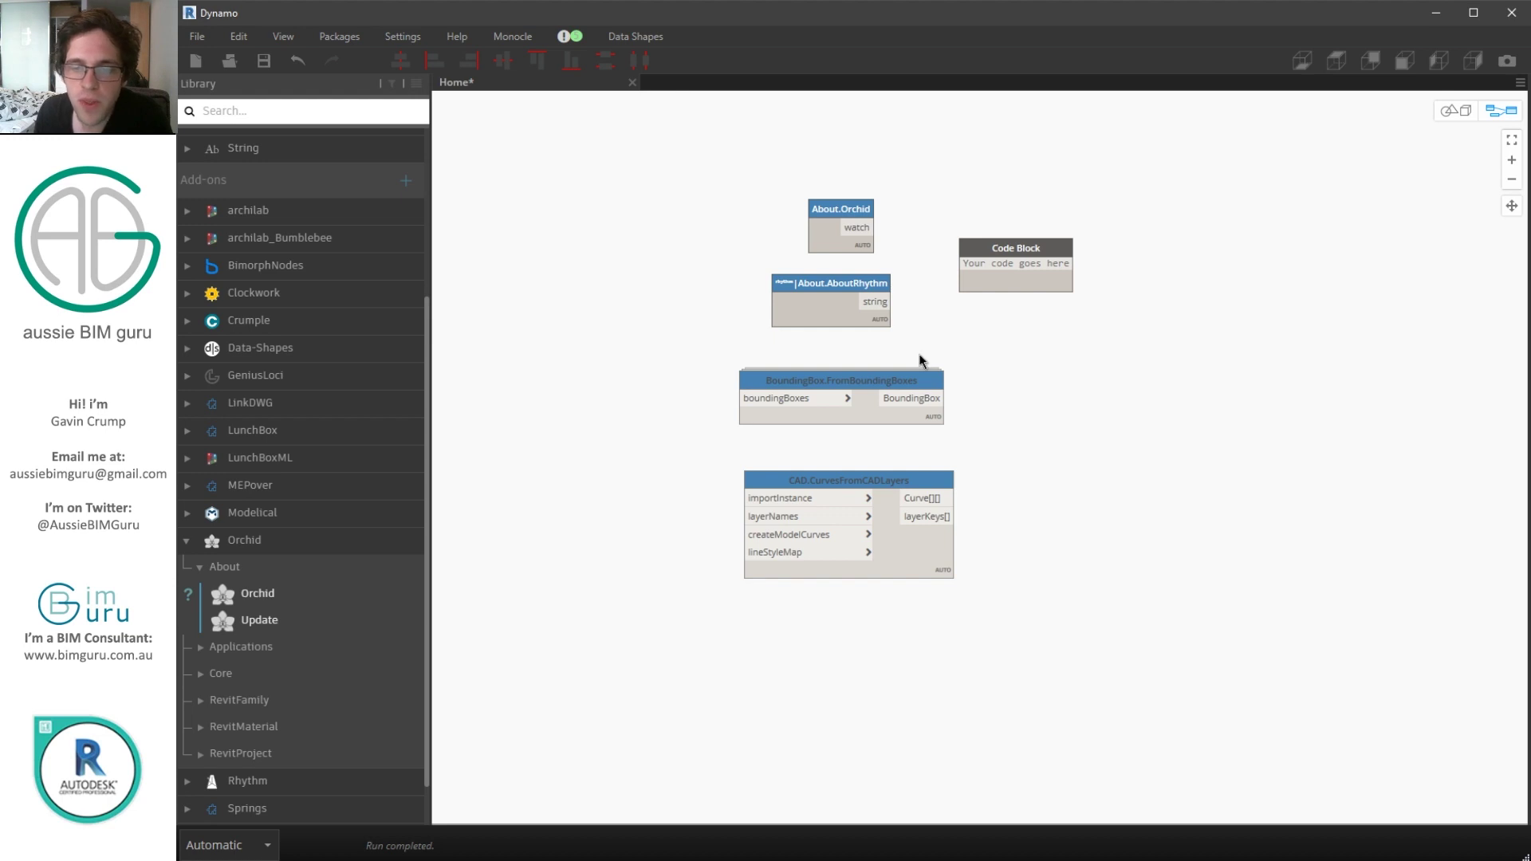
scroll(924, 351, "up", 4)
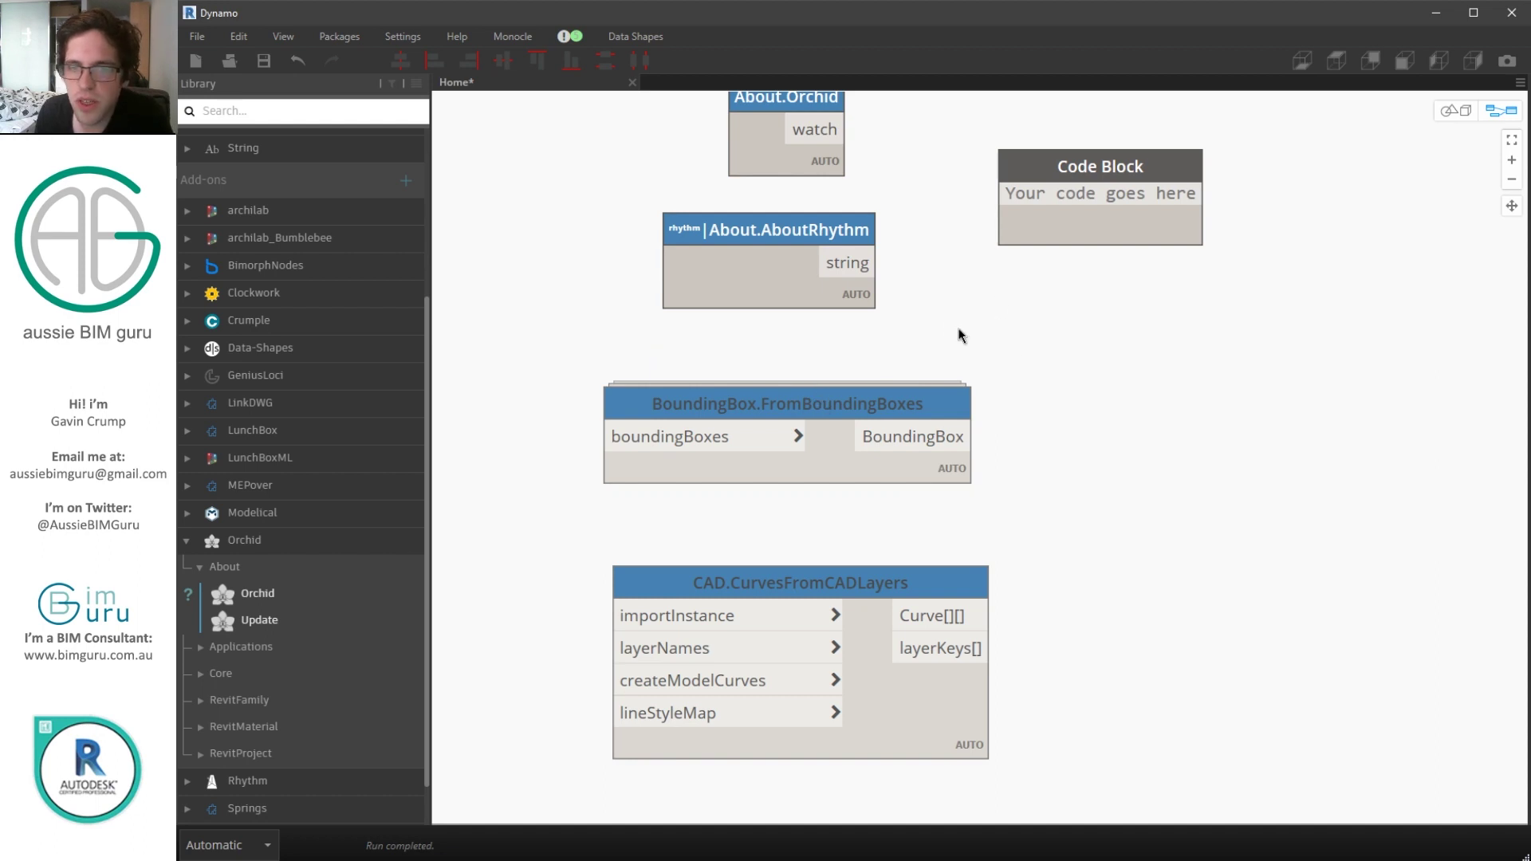
middle_click_drag(960, 335, 949, 499)
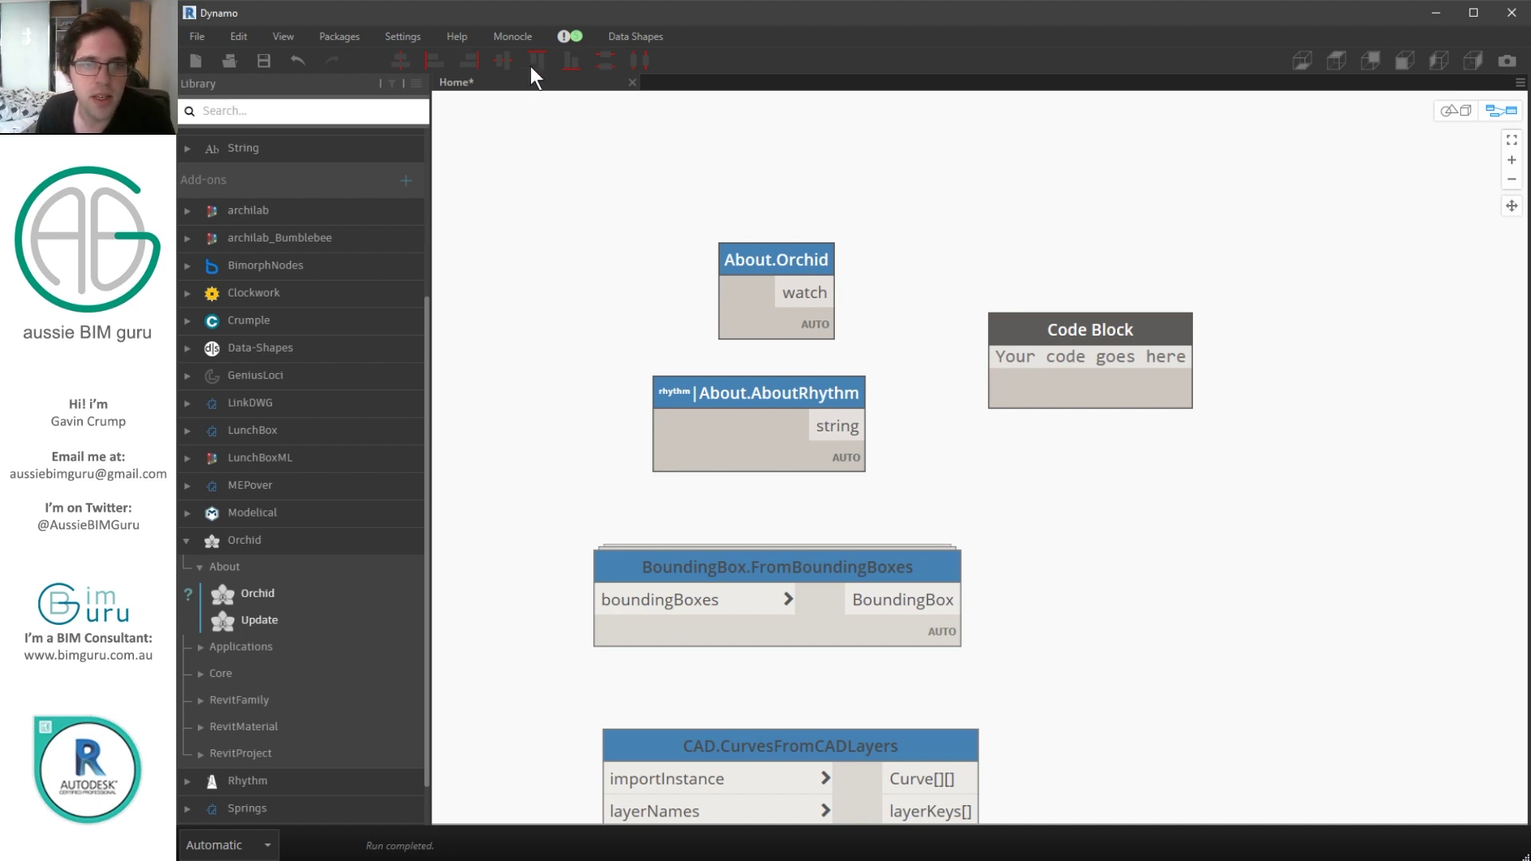
left_click(515, 37)
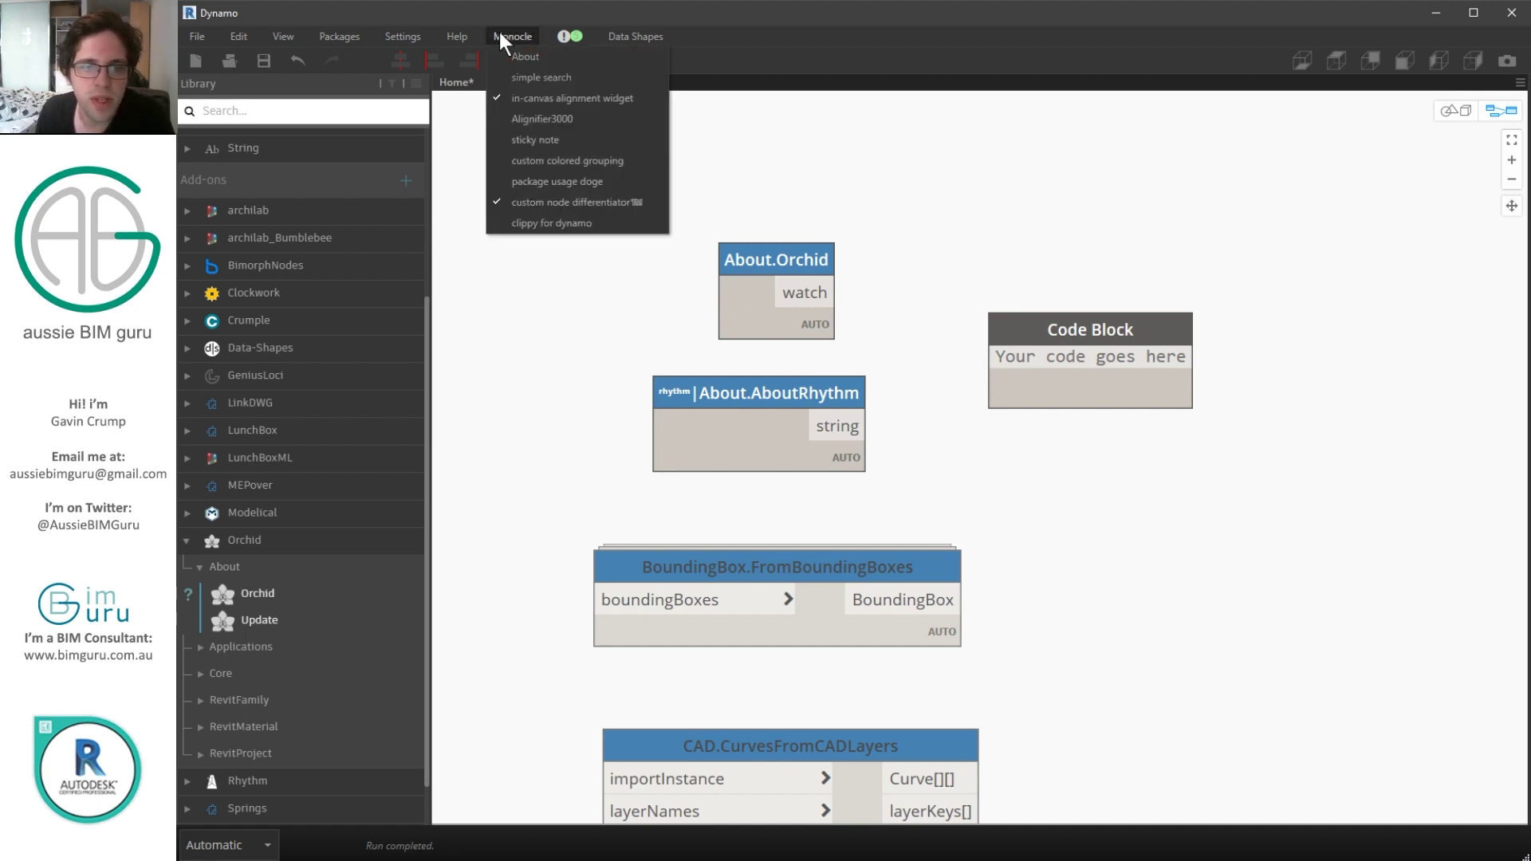
left_click(577, 203)
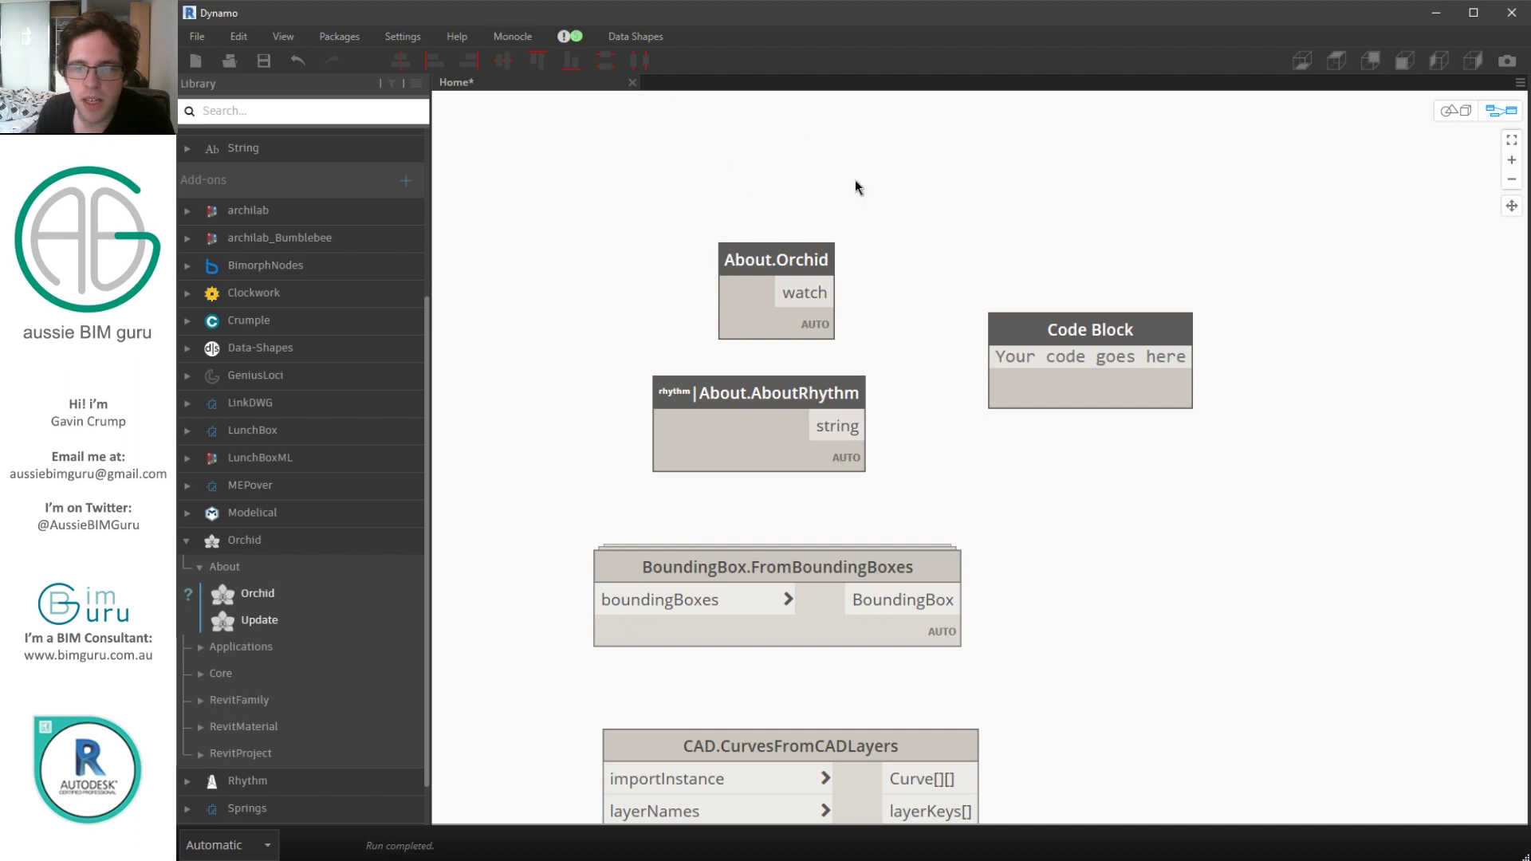
scroll(857, 175, "down", 2)
left_click_drag(1020, 271, 1172, 441)
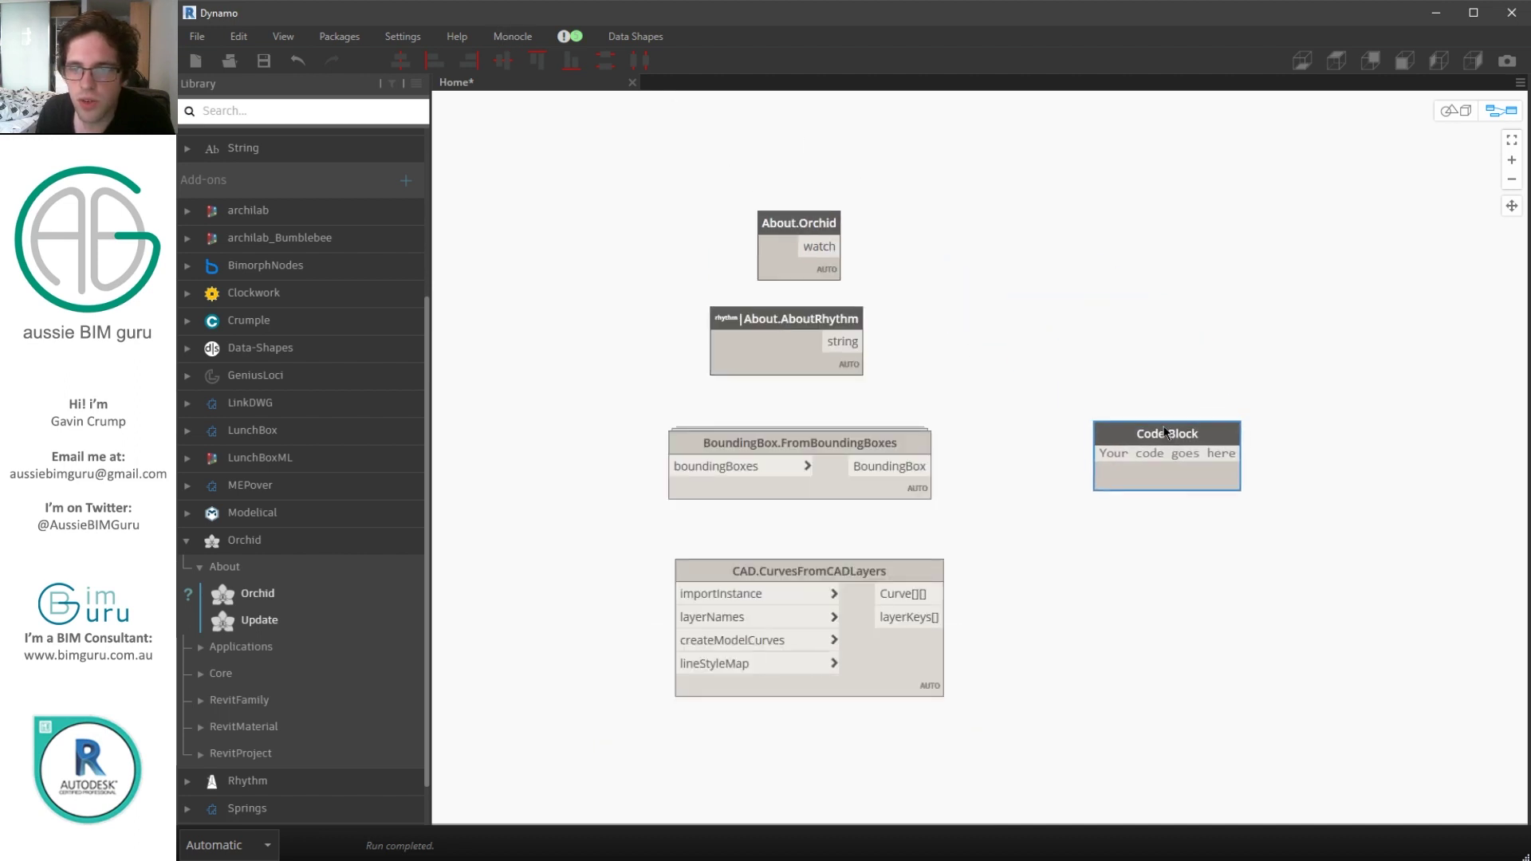
left_click(502, 37)
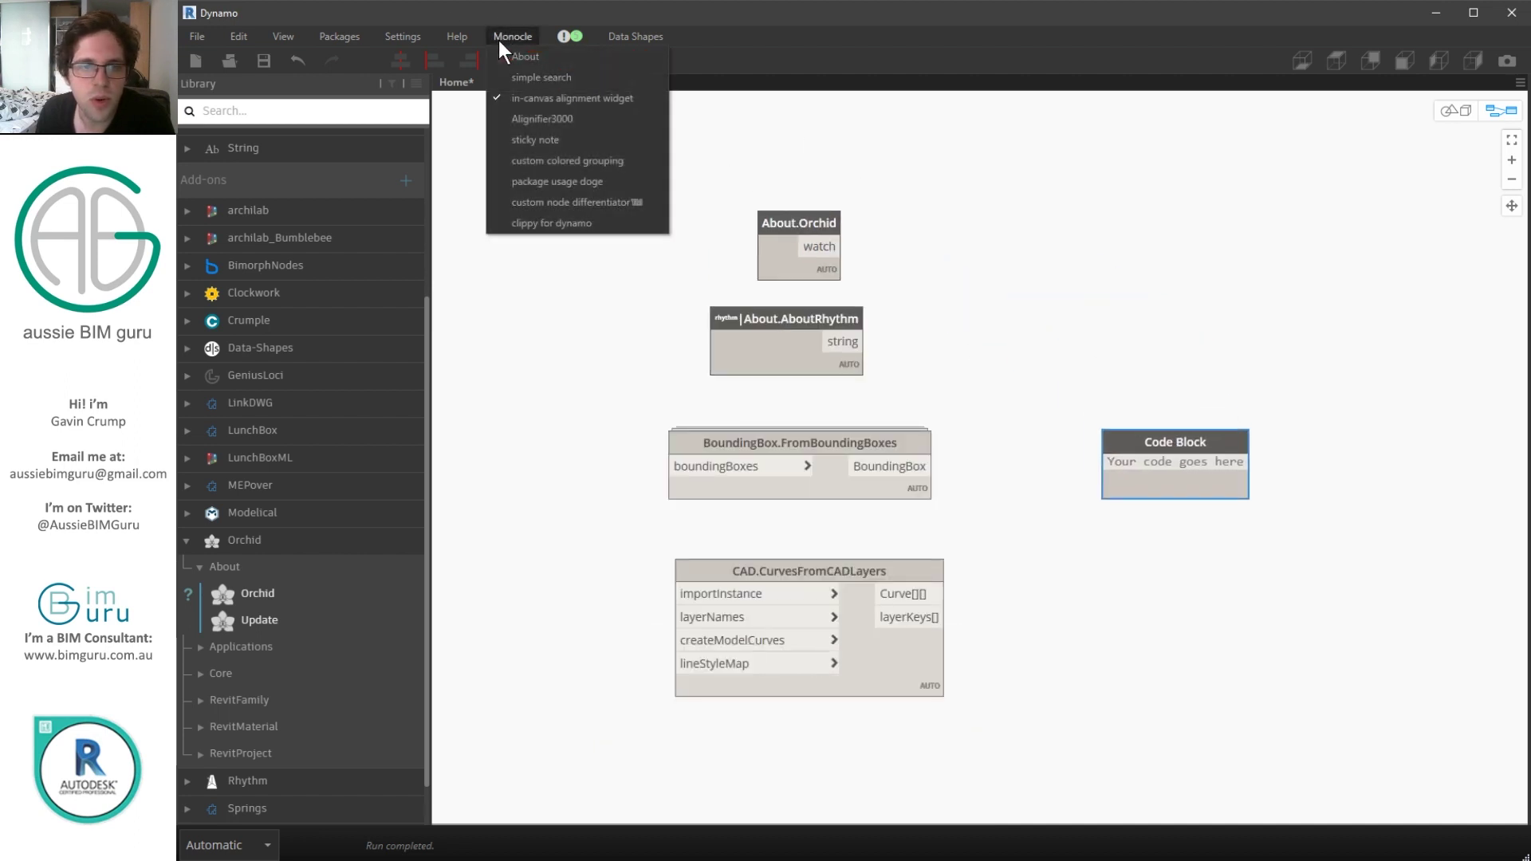
- Show the Packages In Use window listing Clockwork, BimorphNodes, Rhythm and Orchid, moved left
left_click(596, 182)
left_click_drag(835, 184, 557, 199)
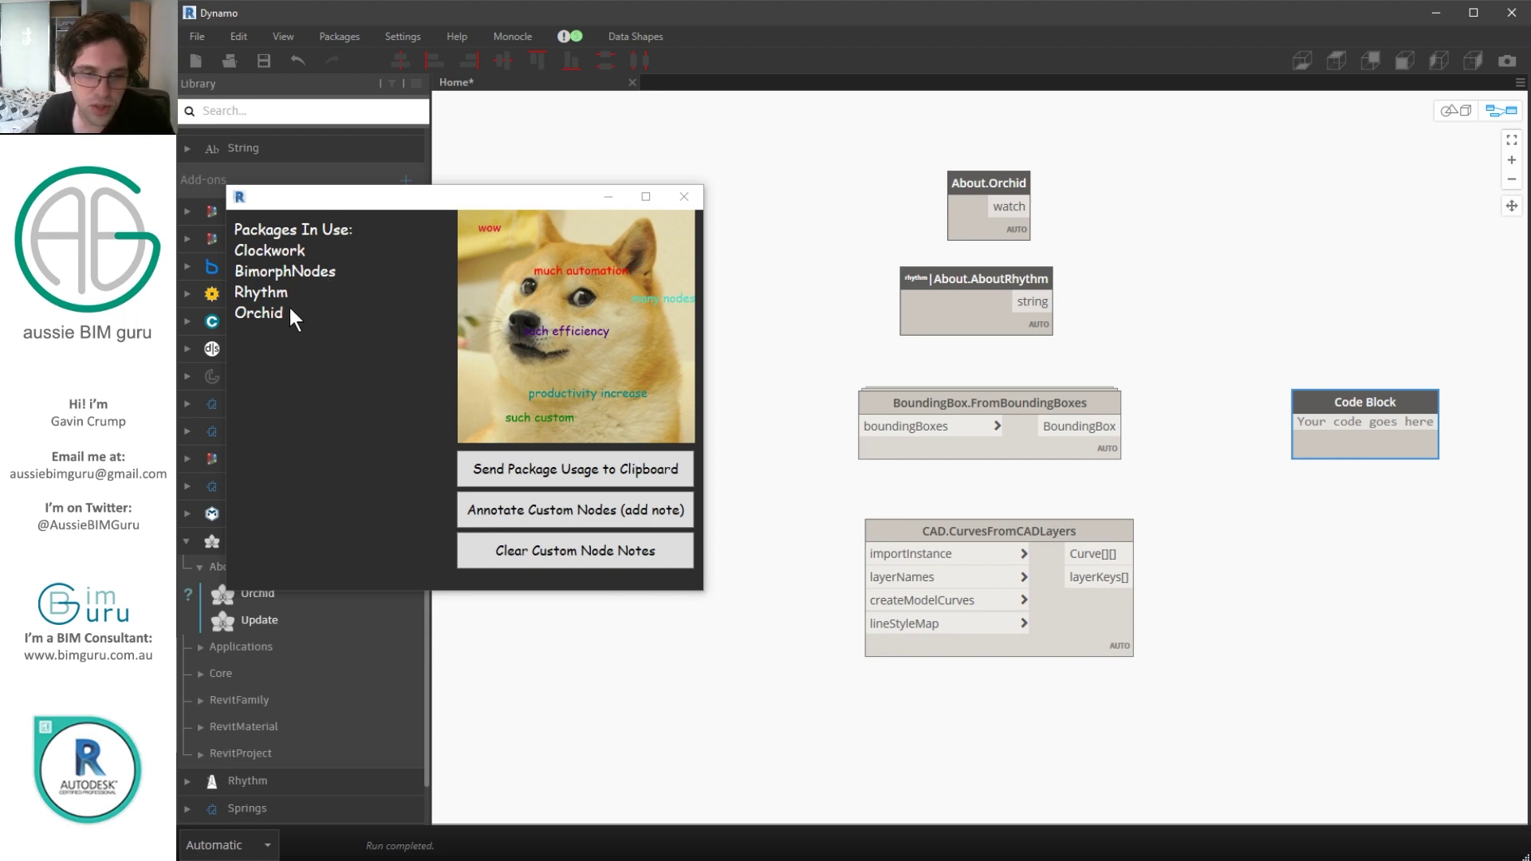
left_click(285, 36)
left_click(347, 104)
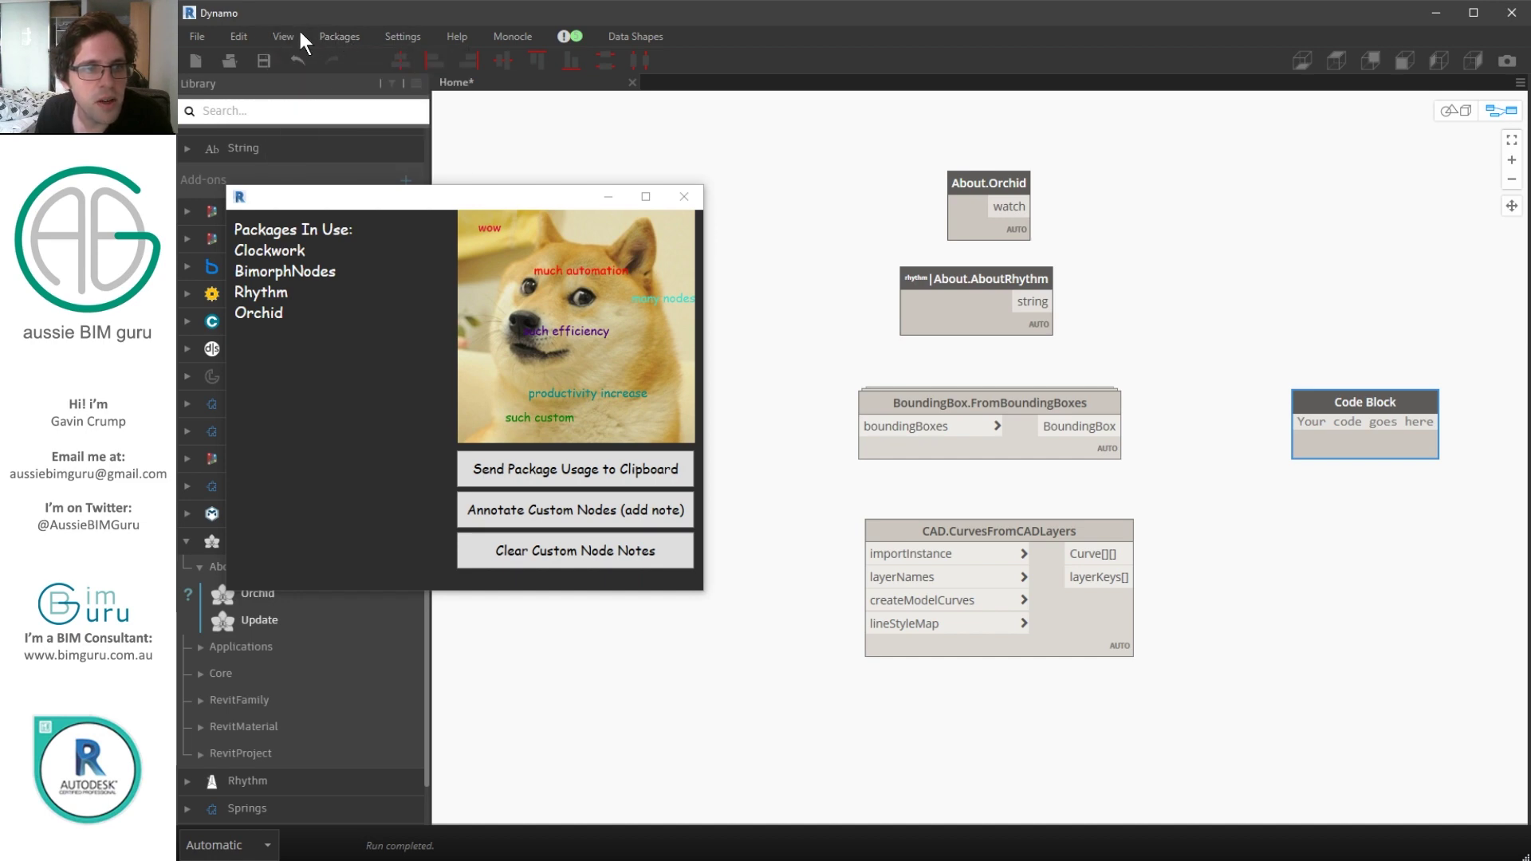
left_click(281, 35)
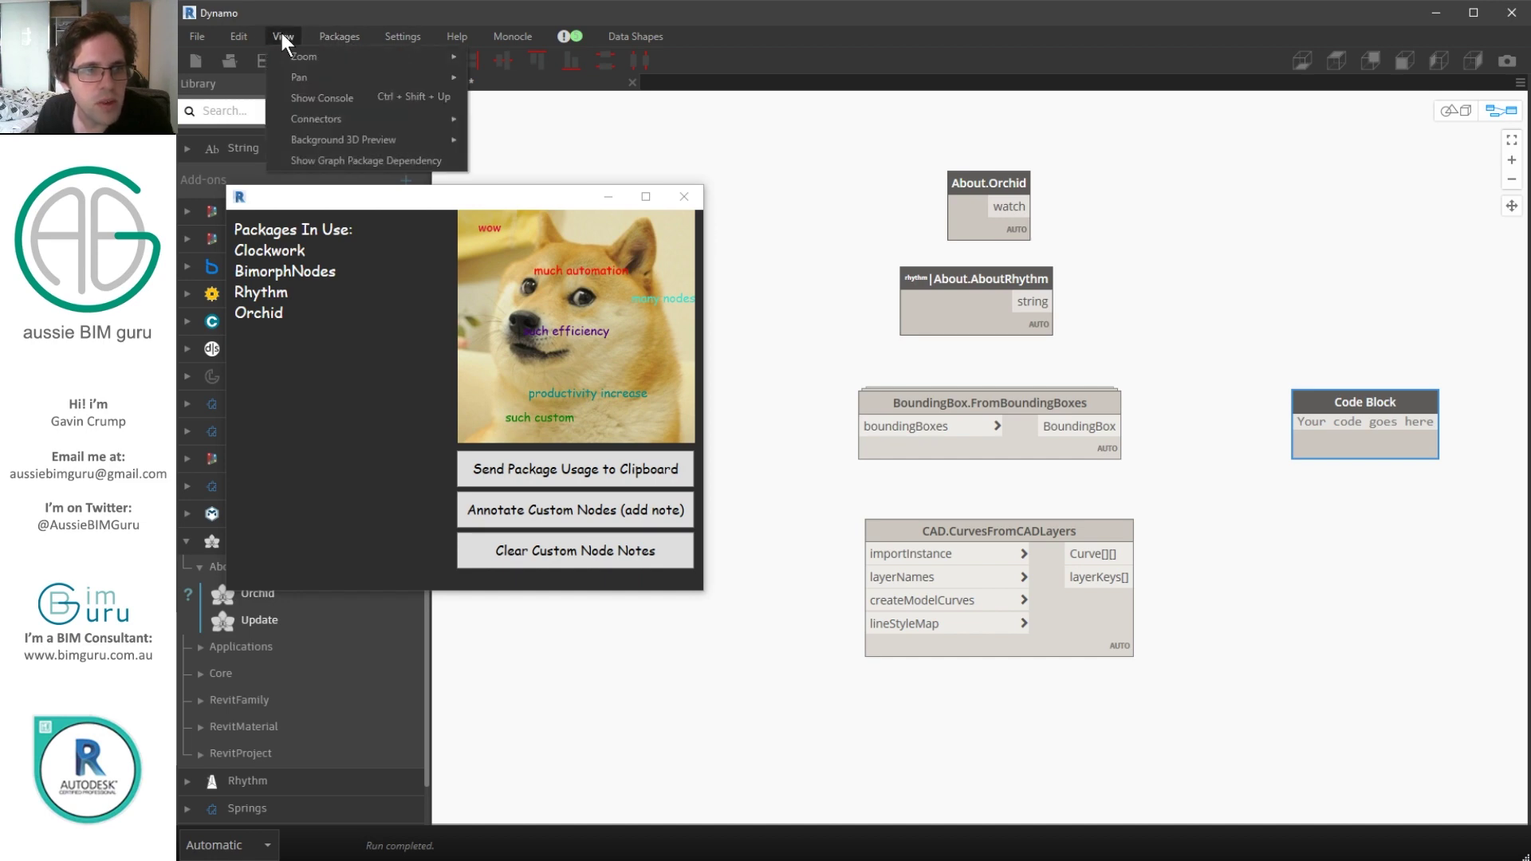
left_click(389, 159)
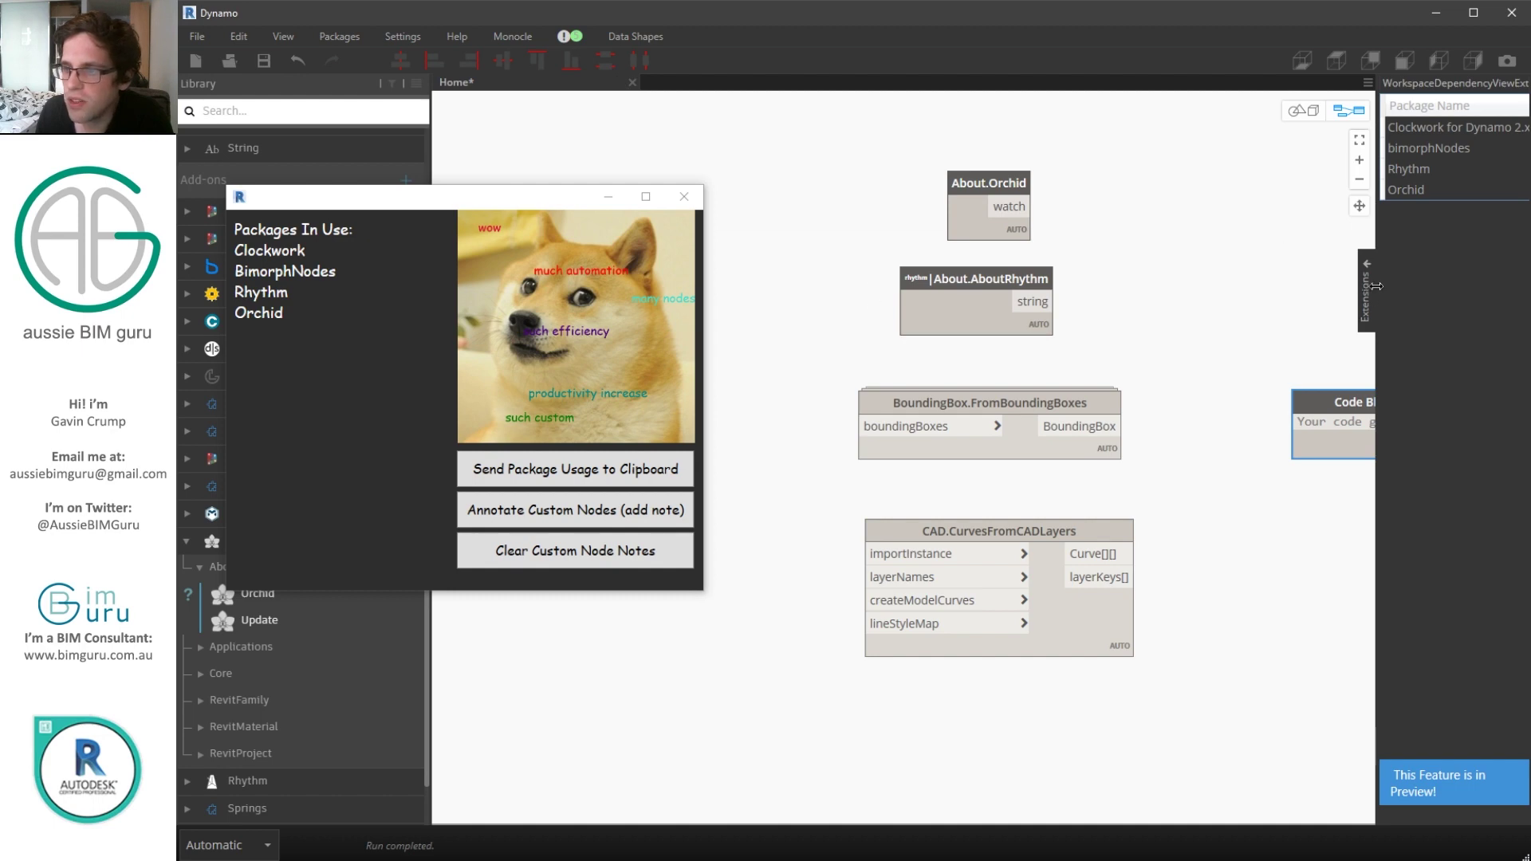
left_click_drag(1375, 285, 1218, 232)
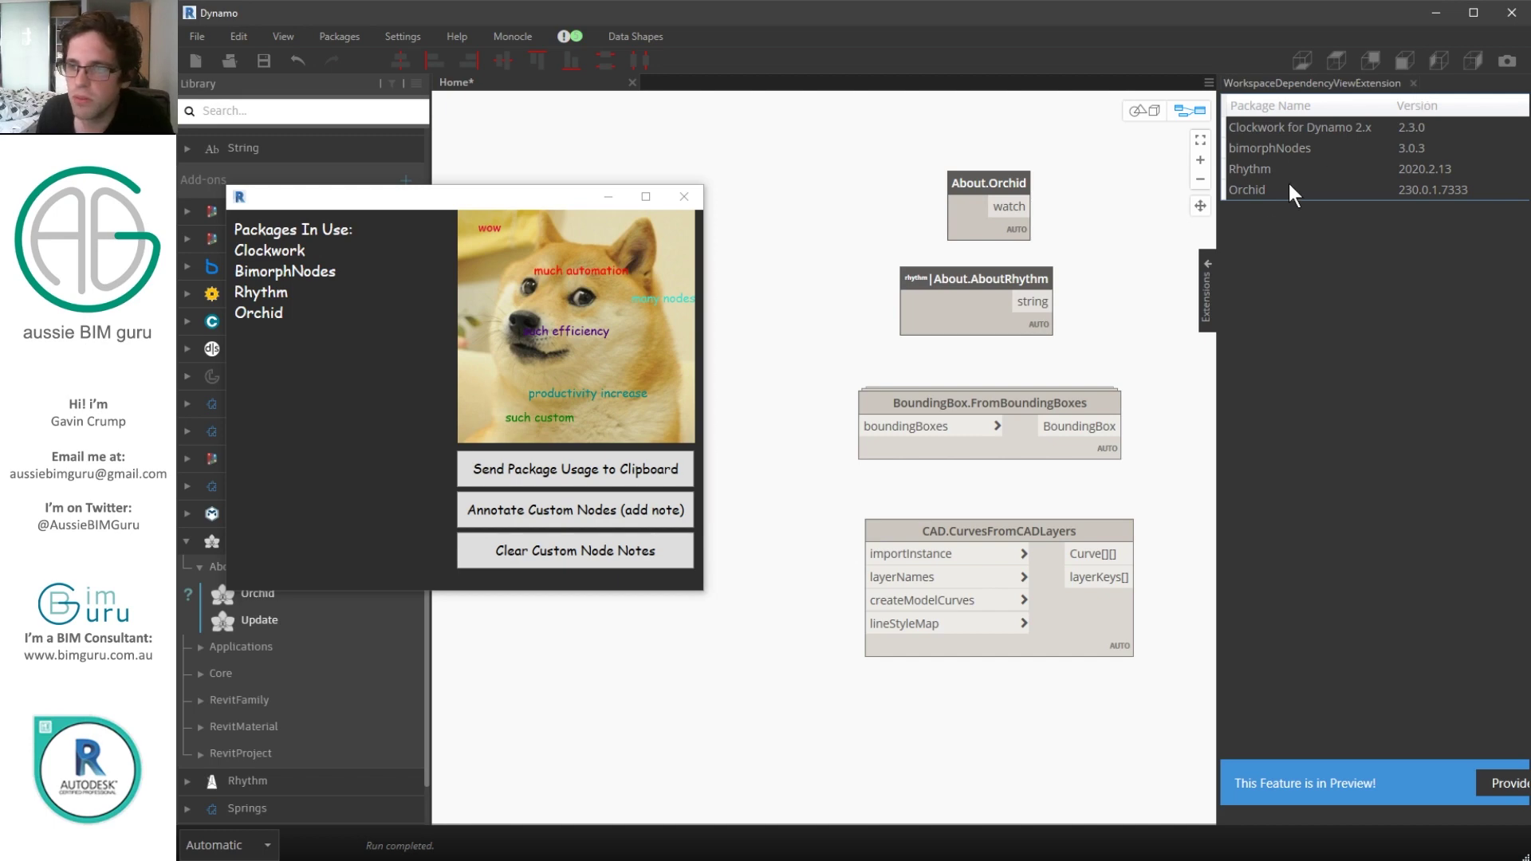
left_click(1413, 83)
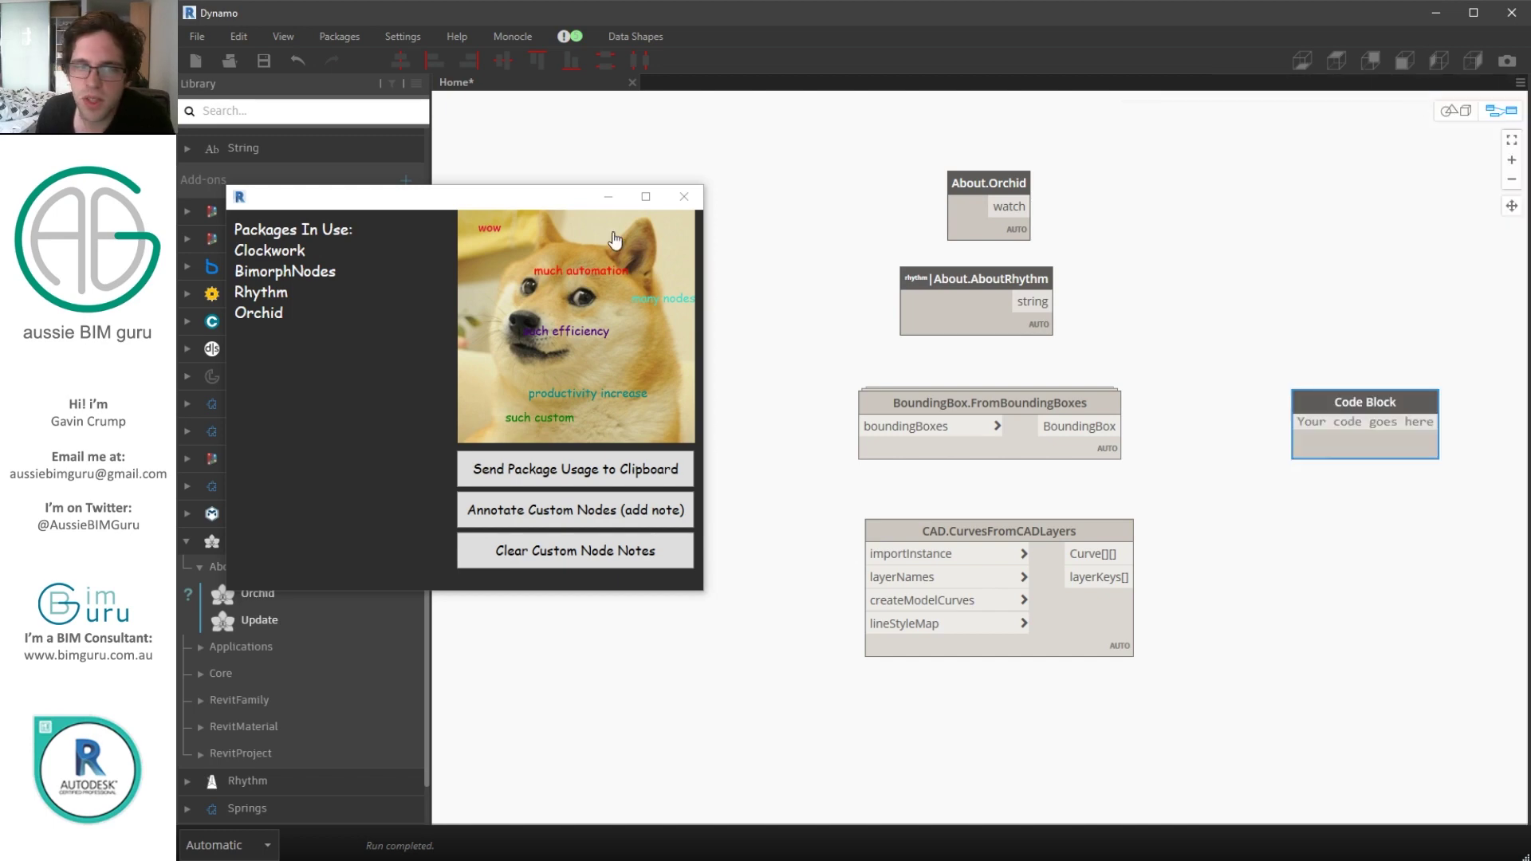
- Paste the package list with versions into a text editor, then close it without saving
left_click_drag(536, 201, 584, 161)
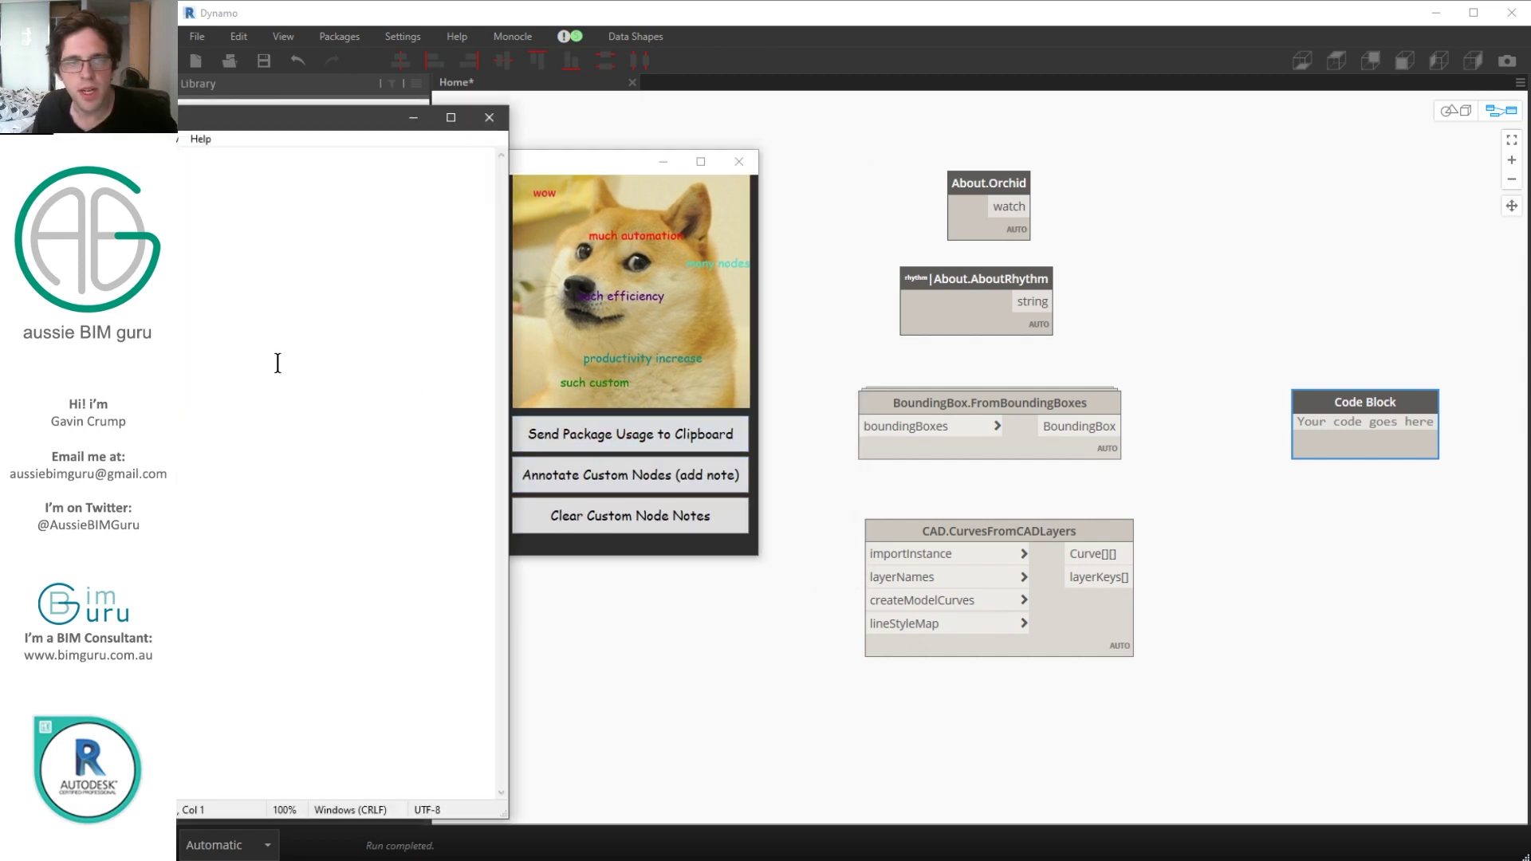
type("Clockwork v.2.3.0 BimorphNodes v.3.0.3 Rhythm v.2020.2.13  Orchid 30.0.1.7333")
left_click_drag(392, 114, 1012, 82)
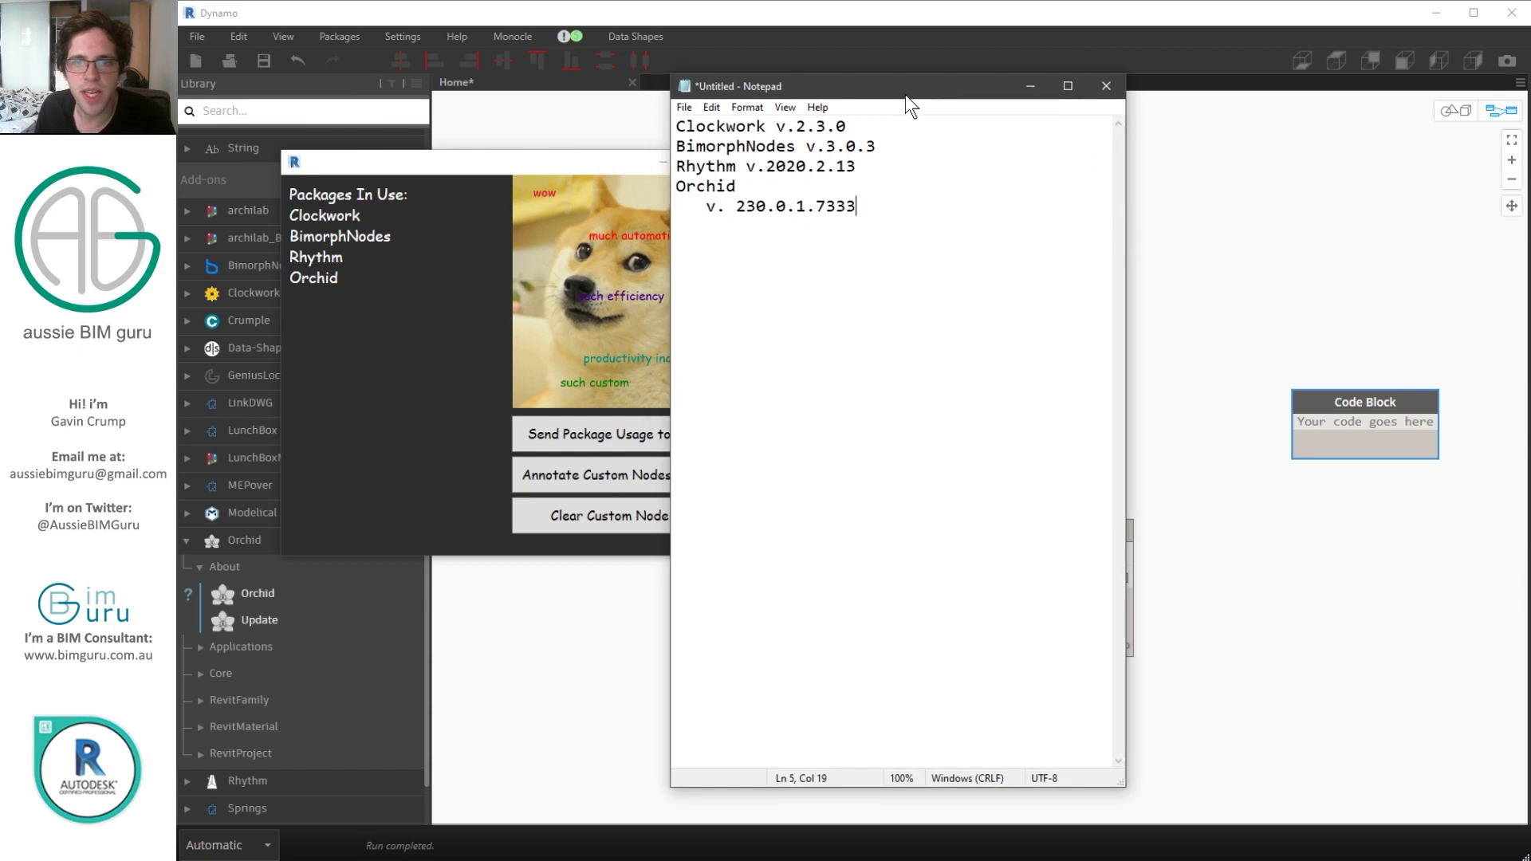
left_click(1117, 87)
left_click(759, 441)
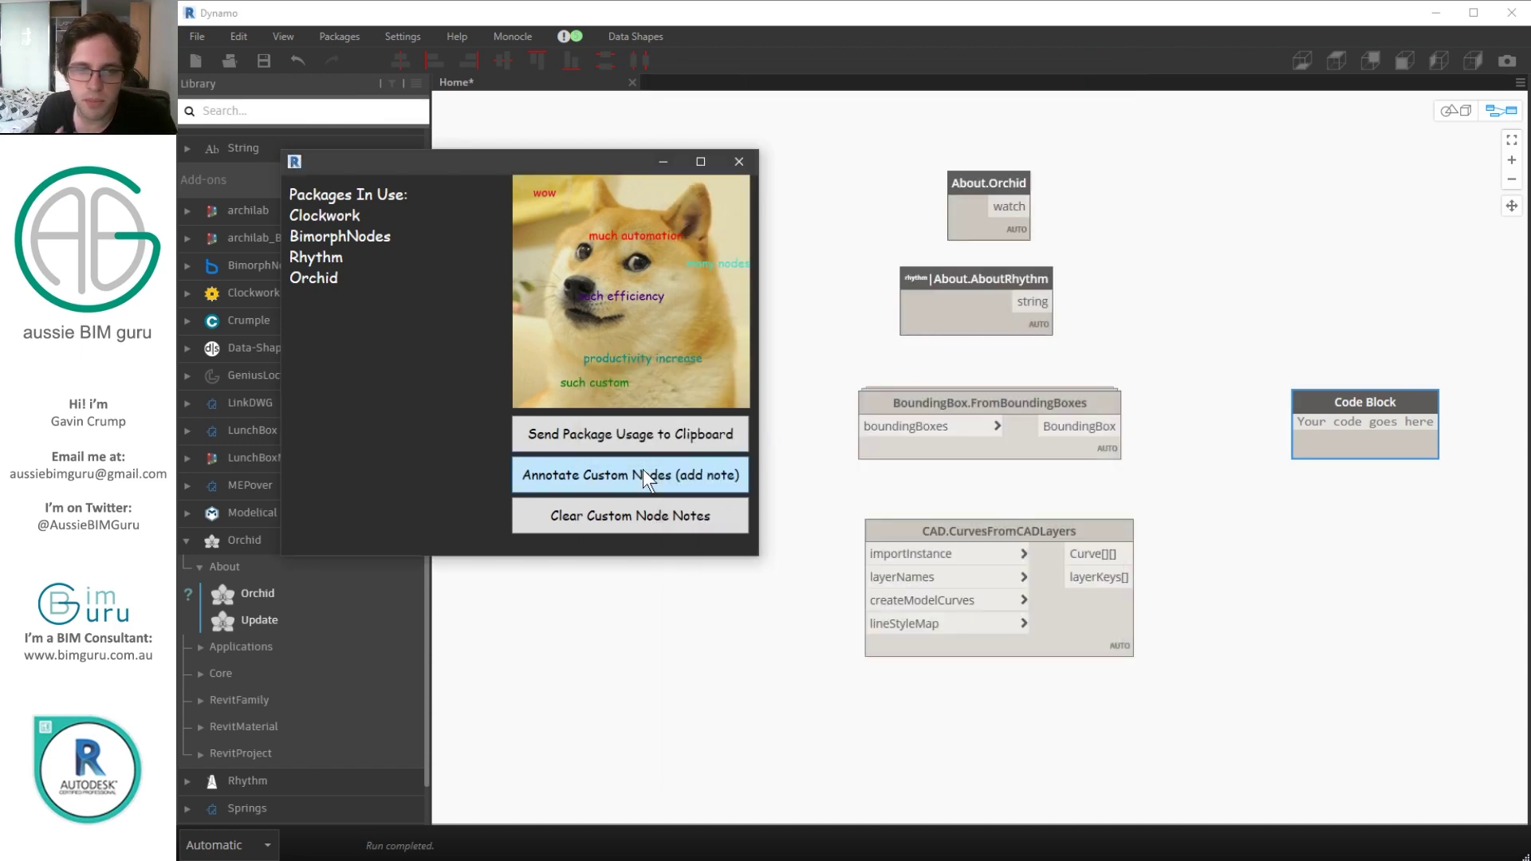
- Add package-version notes to the custom nodes, check the Rhythm, Clockwork and BimorphNodes notes, then clear them
left_click(640, 478)
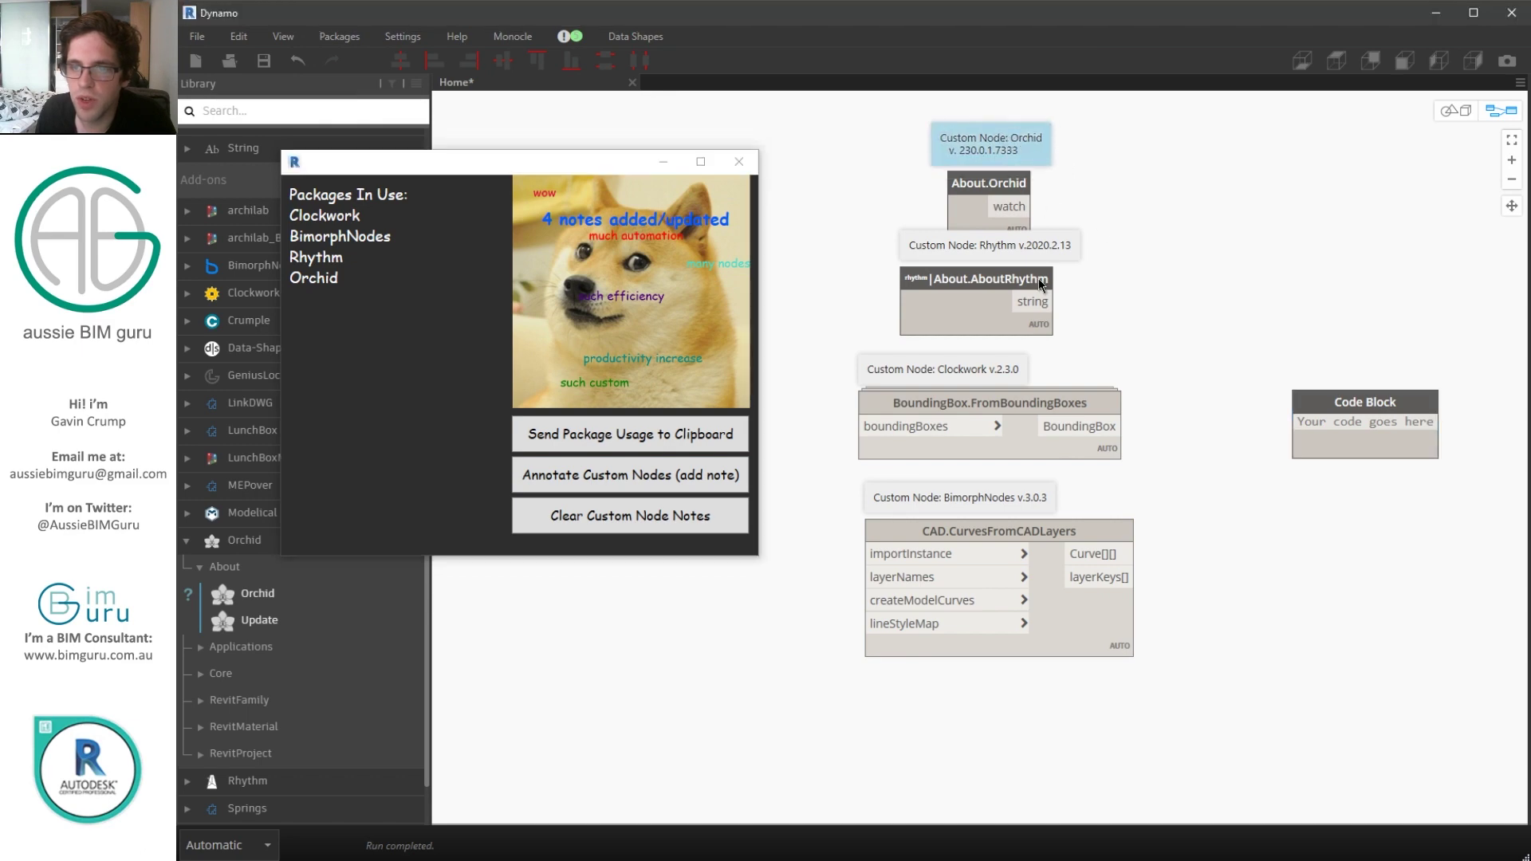
left_click(1040, 250)
left_click(977, 369)
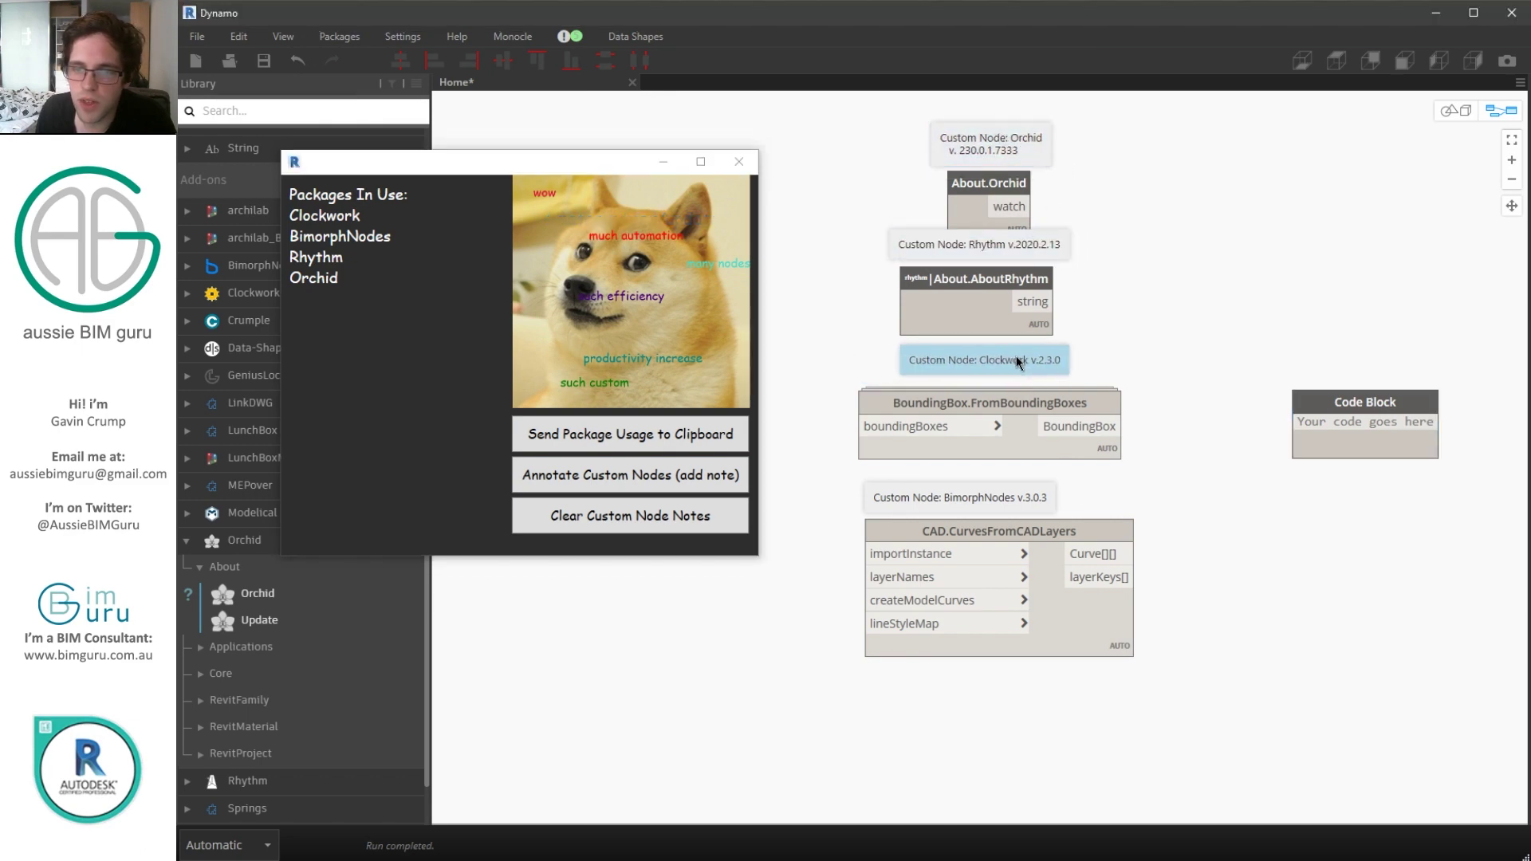
left_click(1009, 496)
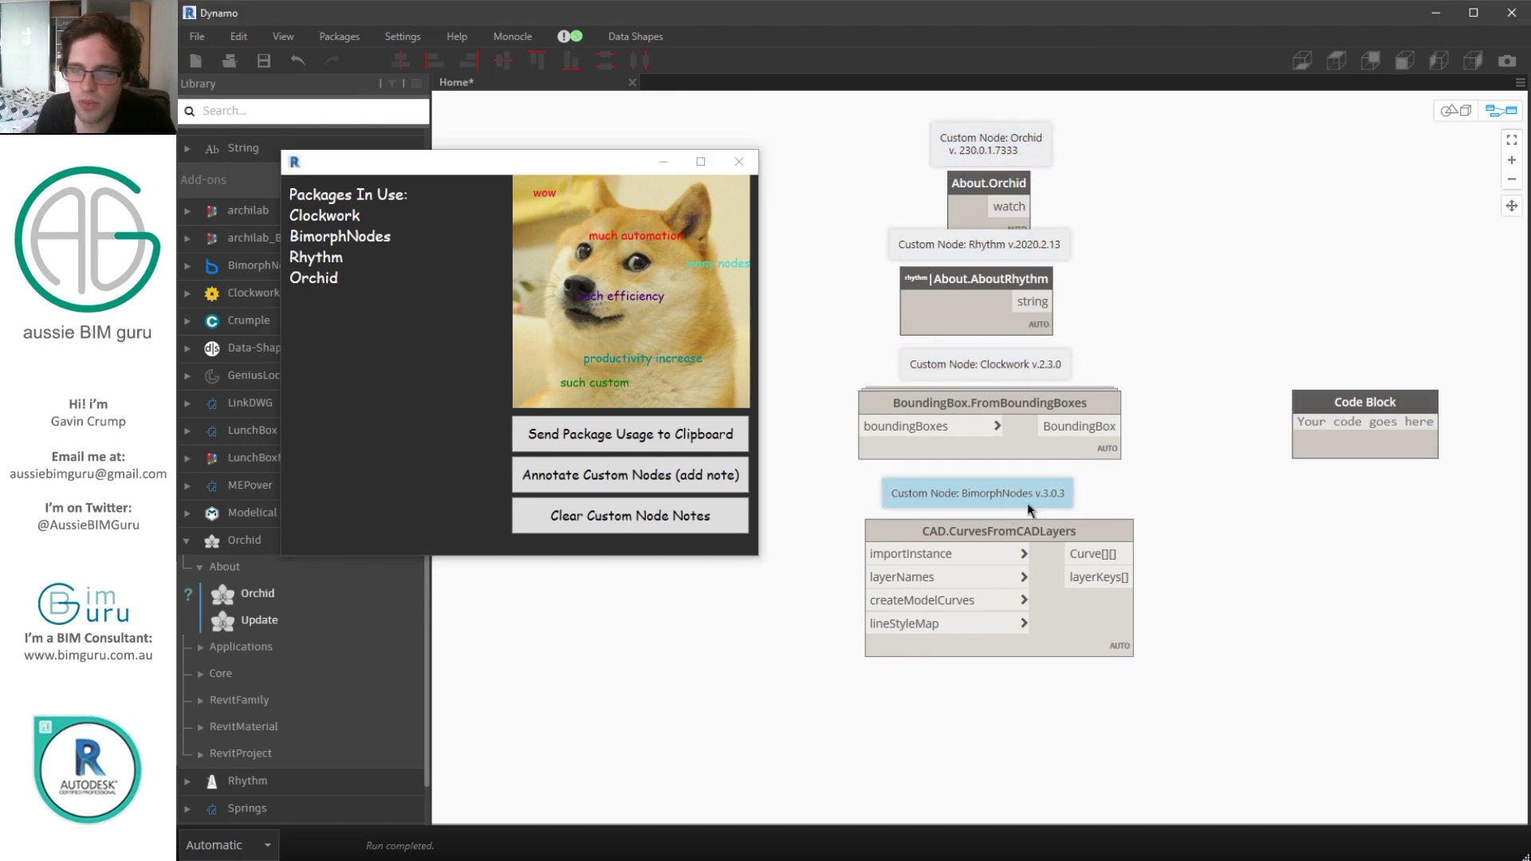
left_click(1256, 357)
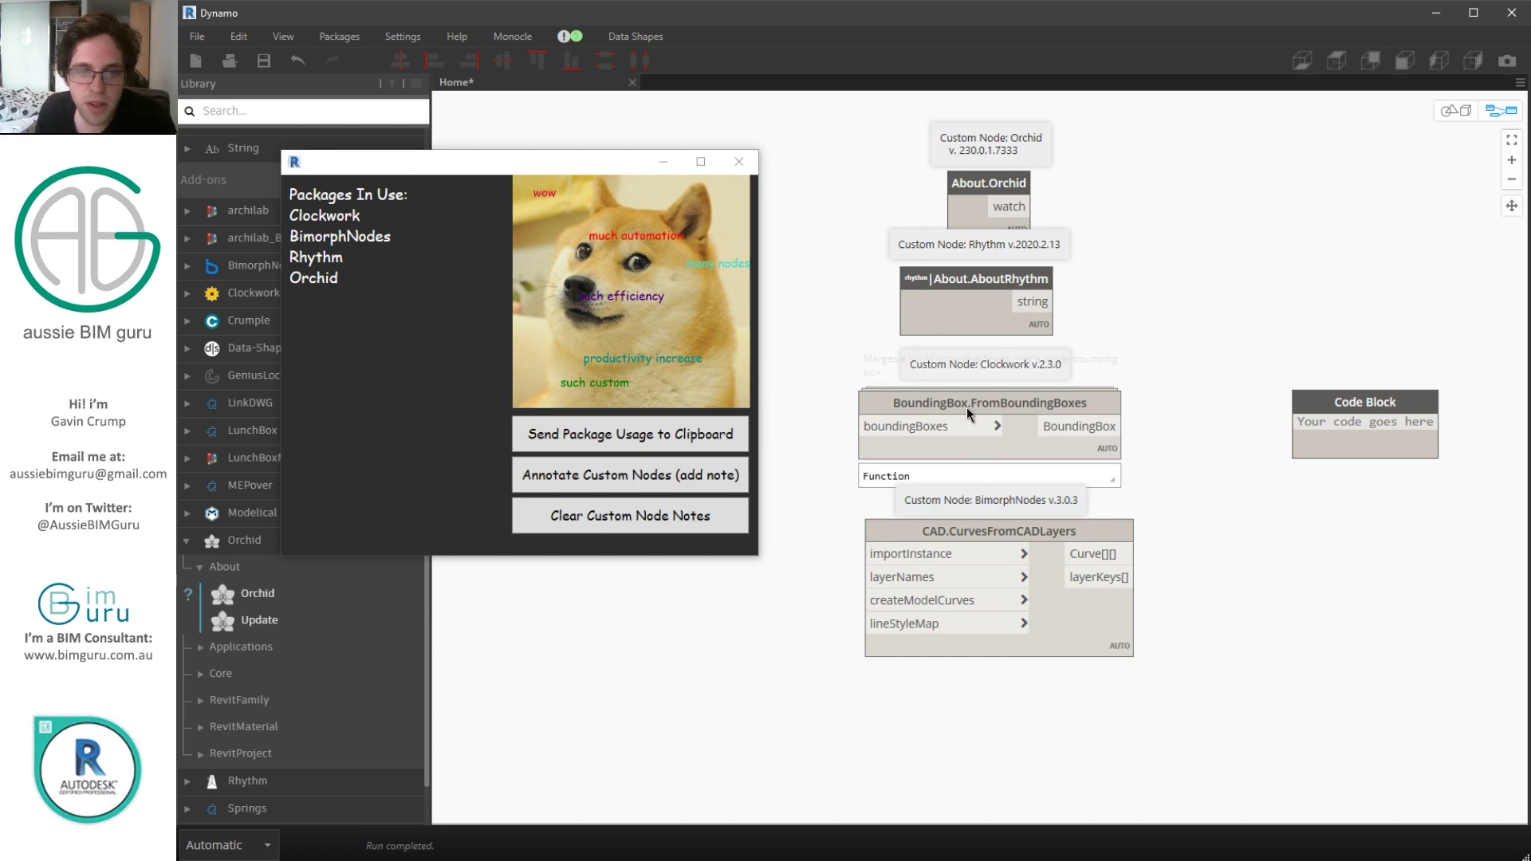
left_click(639, 516)
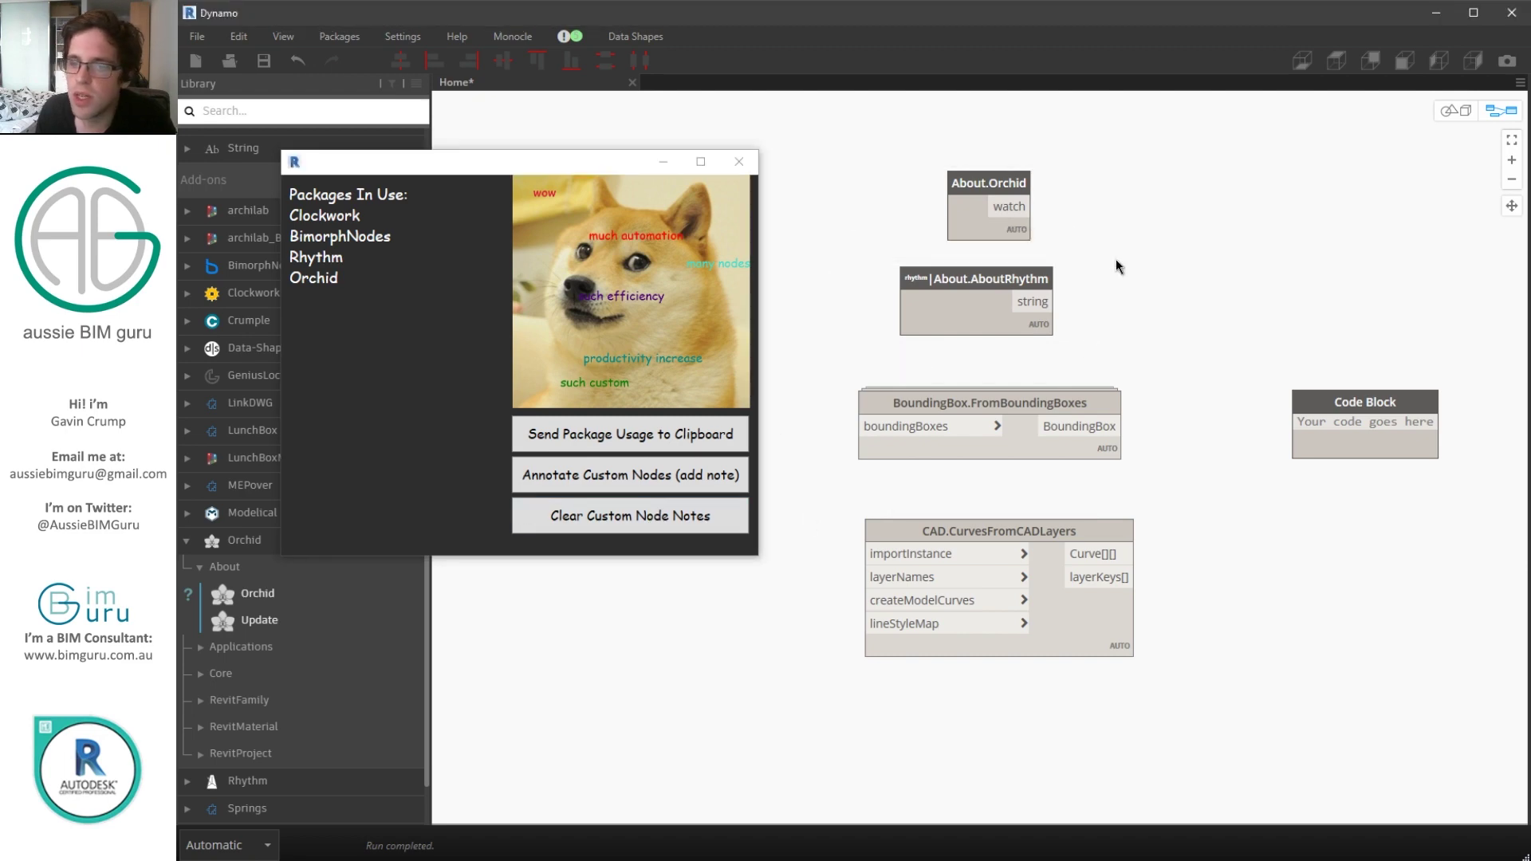
- Close the packages-in-use window and add a sticky note reading 'instructions on how', moved down-left
left_click(732, 160)
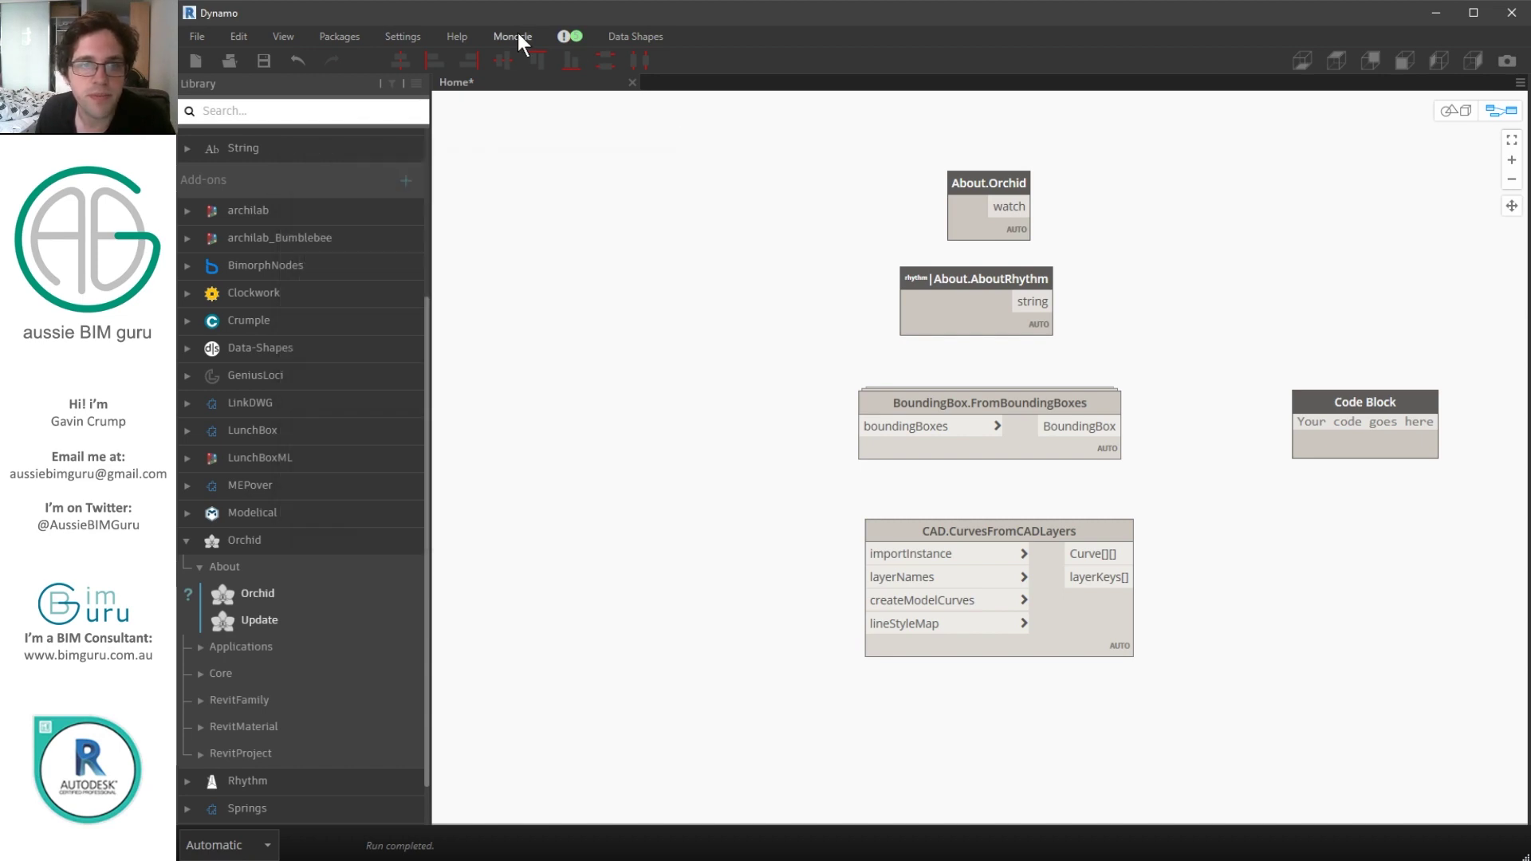
left_click(514, 37)
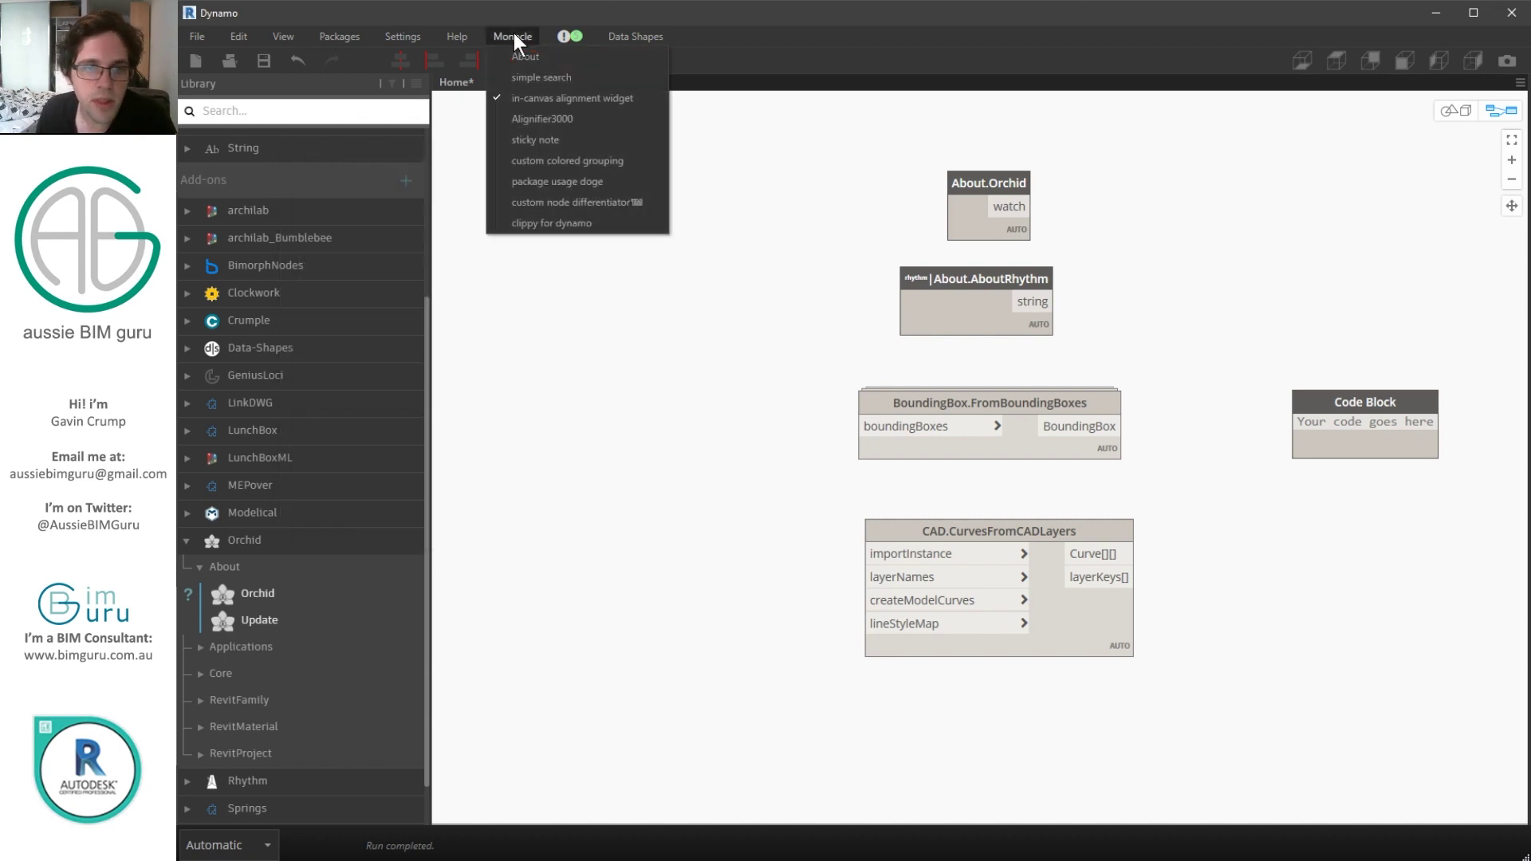
left_click(551, 141)
left_click(619, 280)
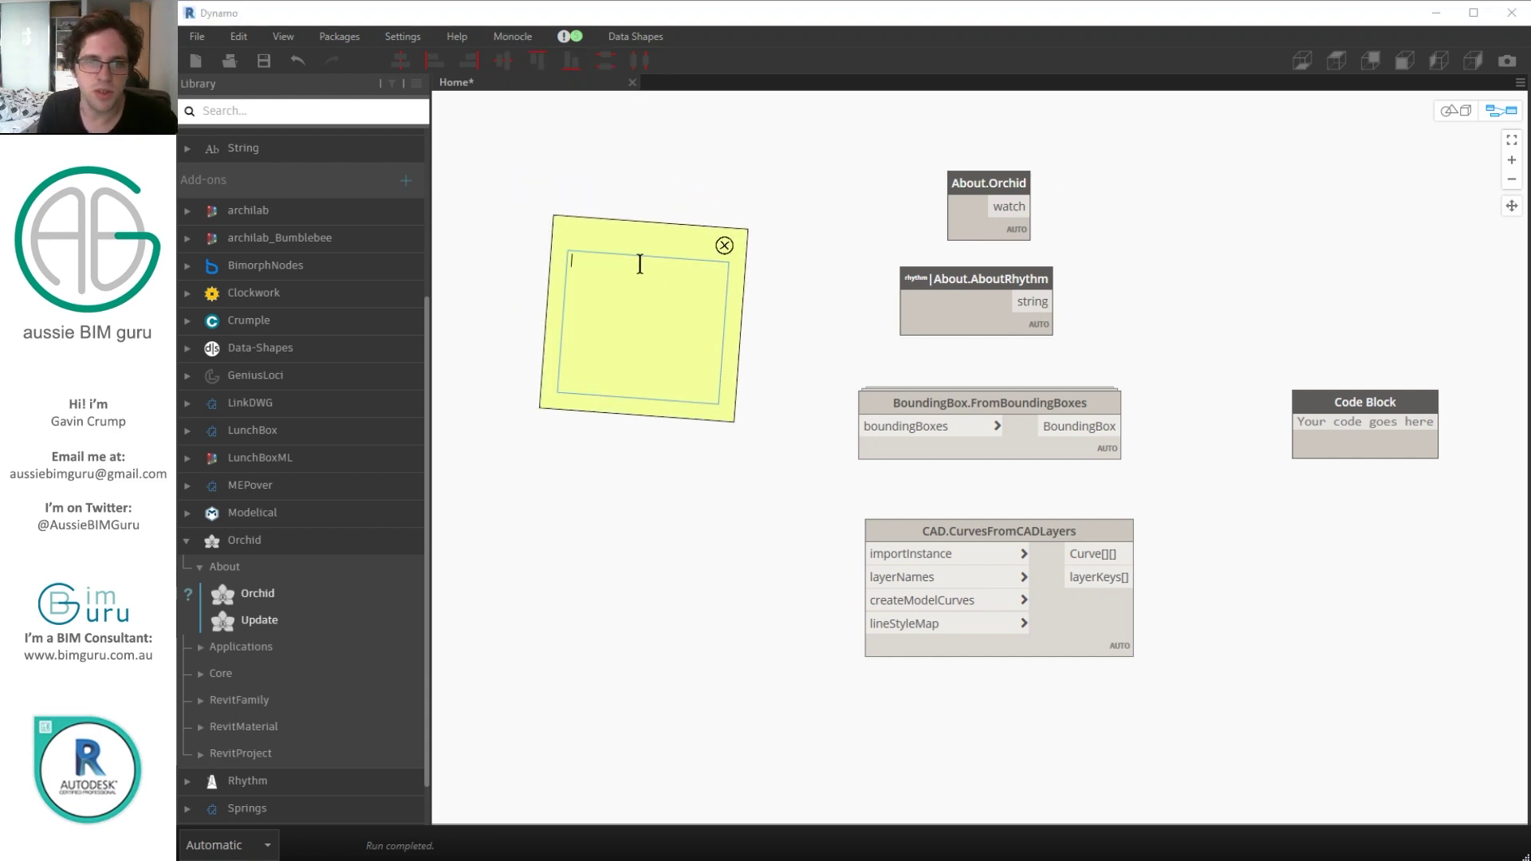
type("ins")
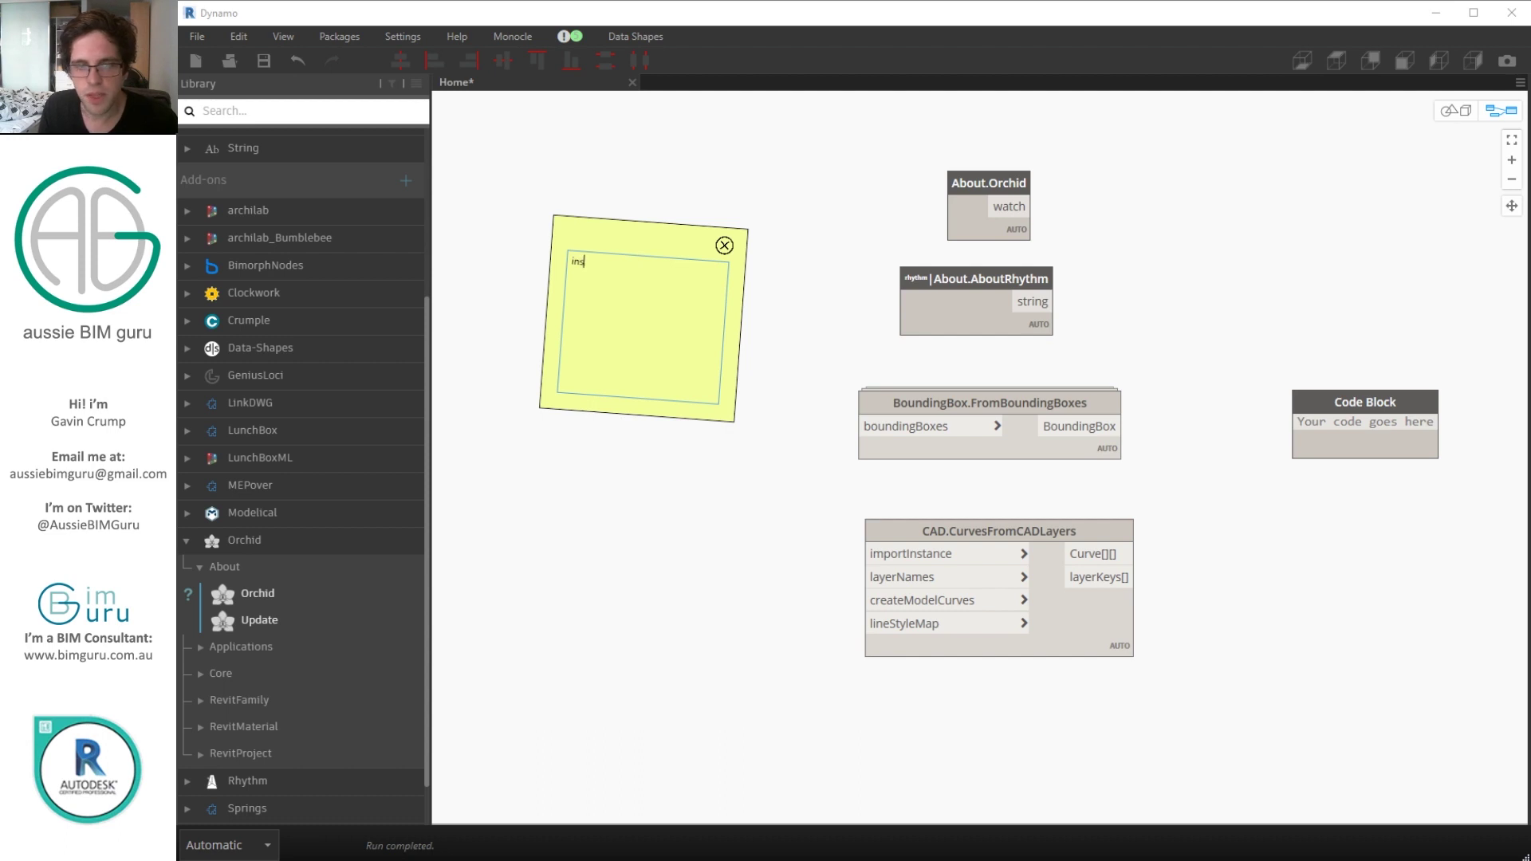
type("tructions on how")
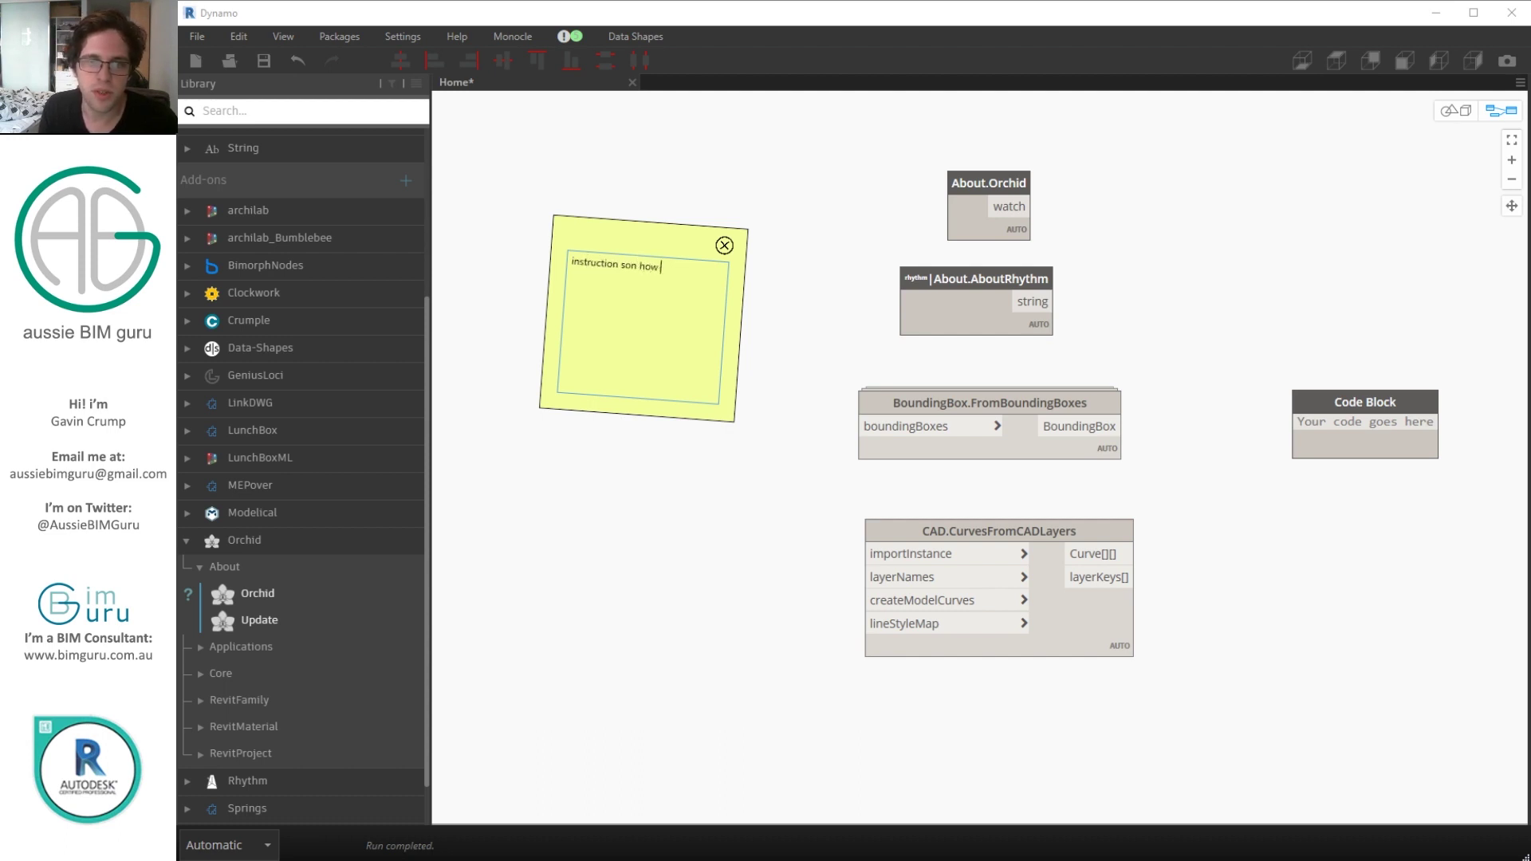
left_click(686, 254)
left_click_drag(686, 254, 662, 303)
- Add two more sticky notes, placing one to the right and one below the first
left_click(513, 37)
left_click(558, 140)
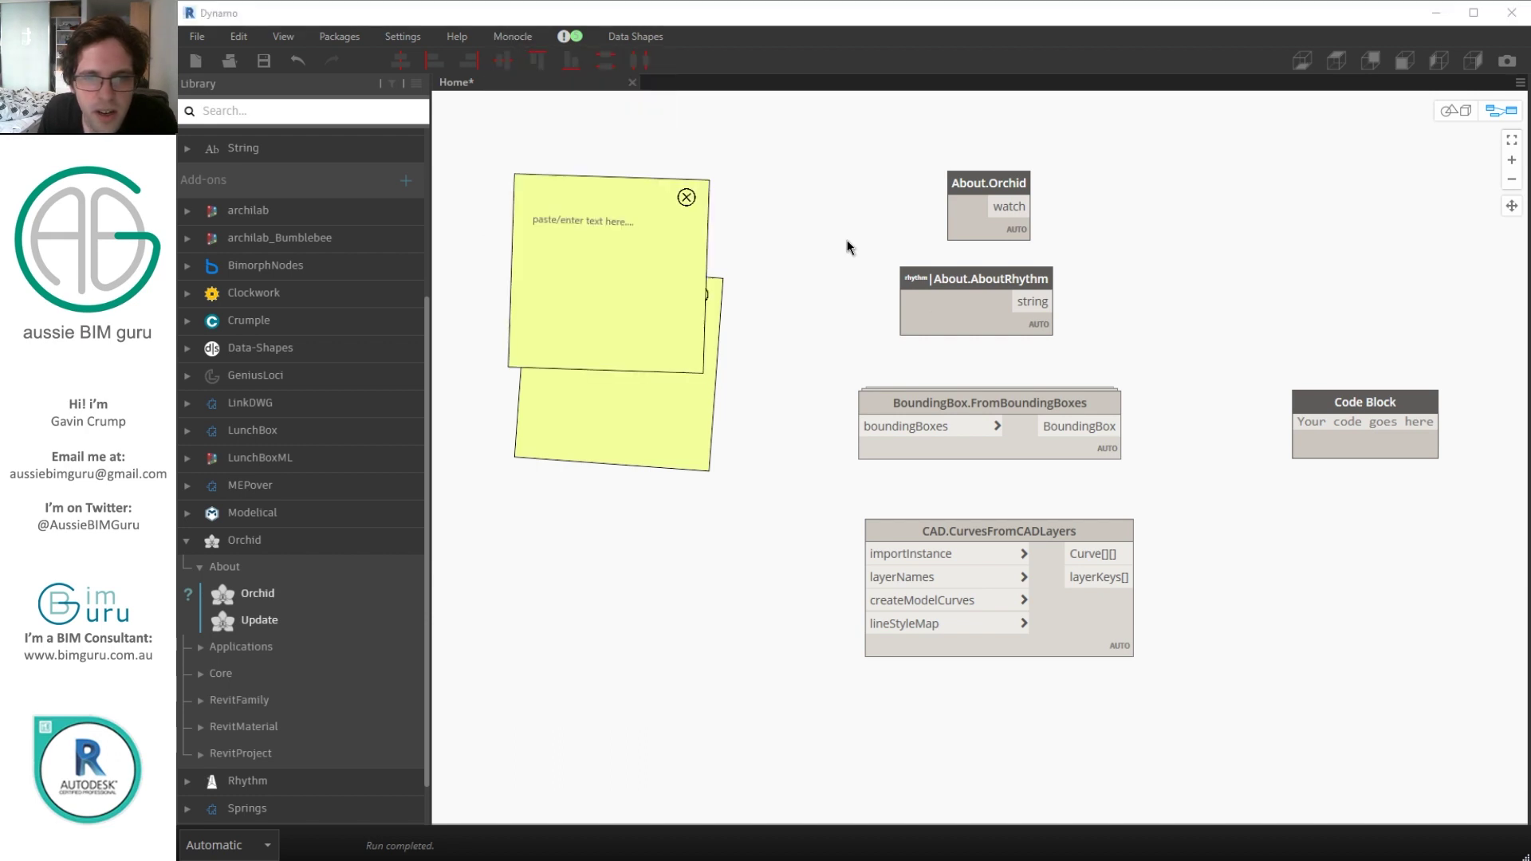
left_click_drag(635, 193, 828, 171)
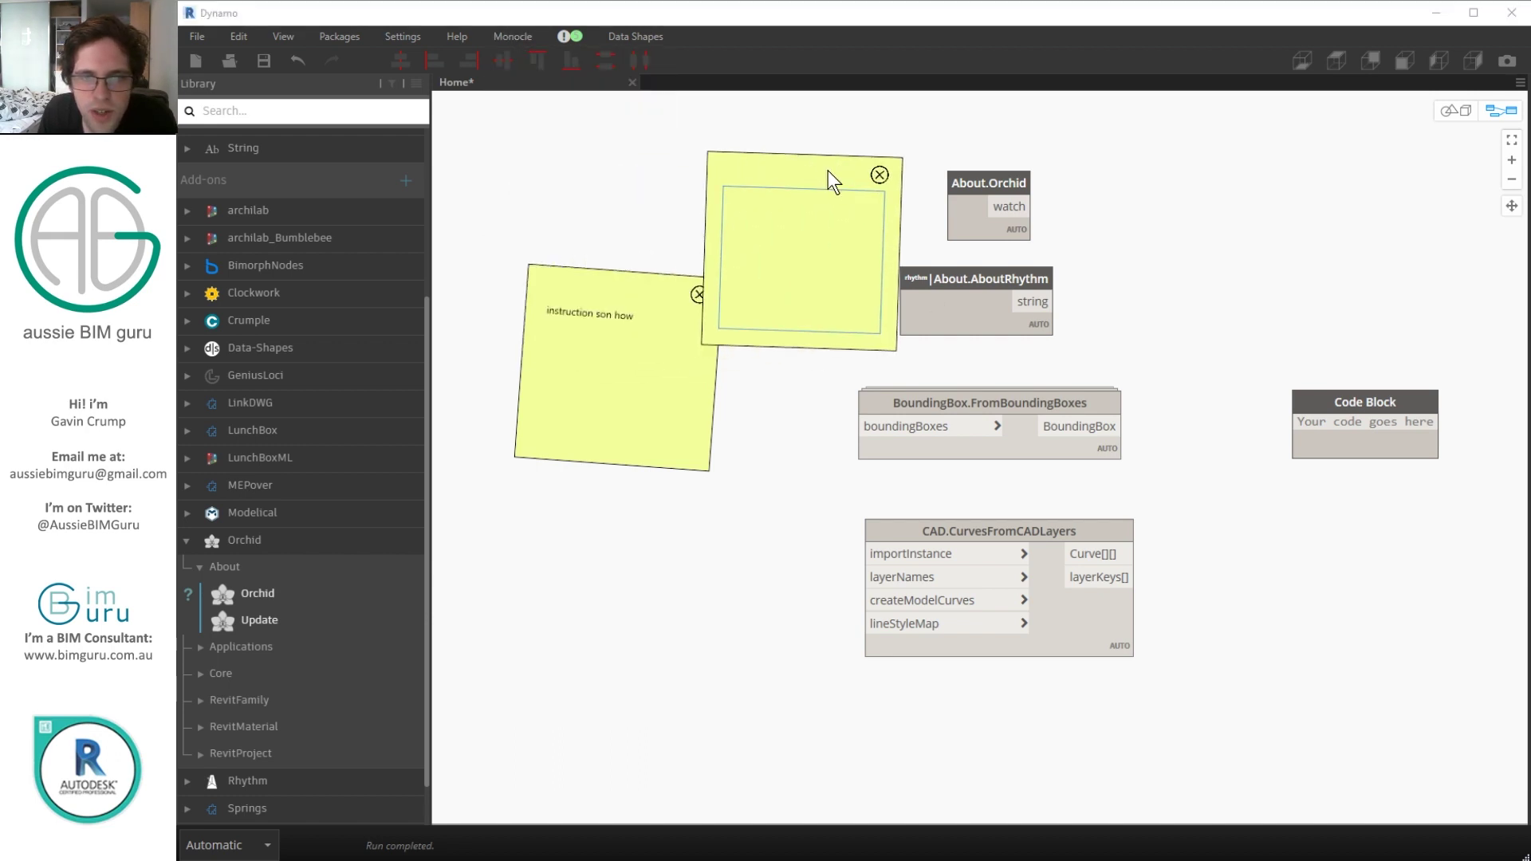
left_click(514, 38)
left_click(562, 135)
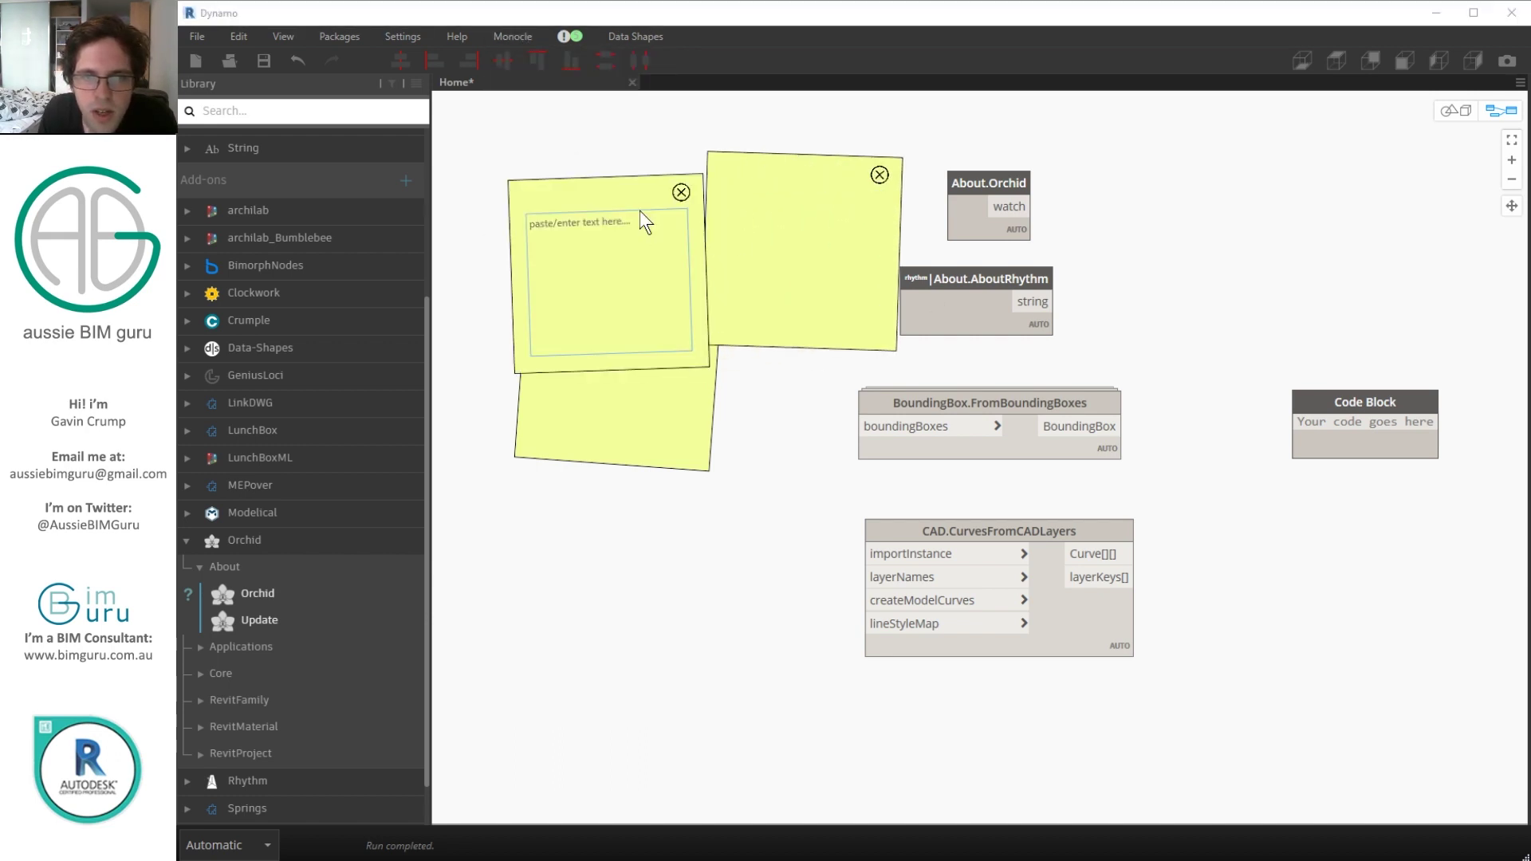
left_click_drag(640, 211, 699, 489)
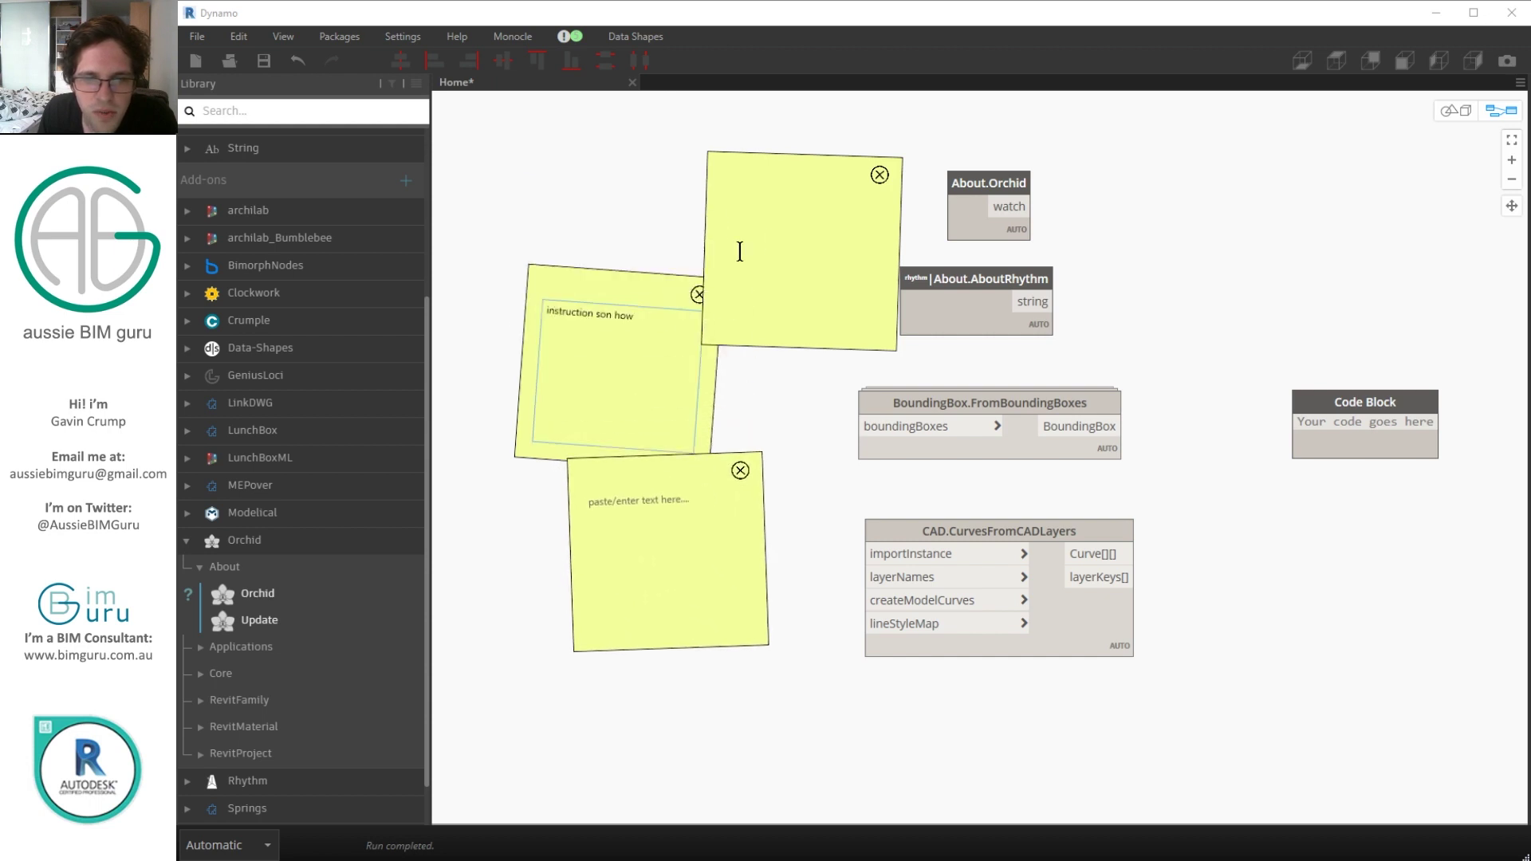
- Delete all three sticky notes from the canvas
left_click(723, 165)
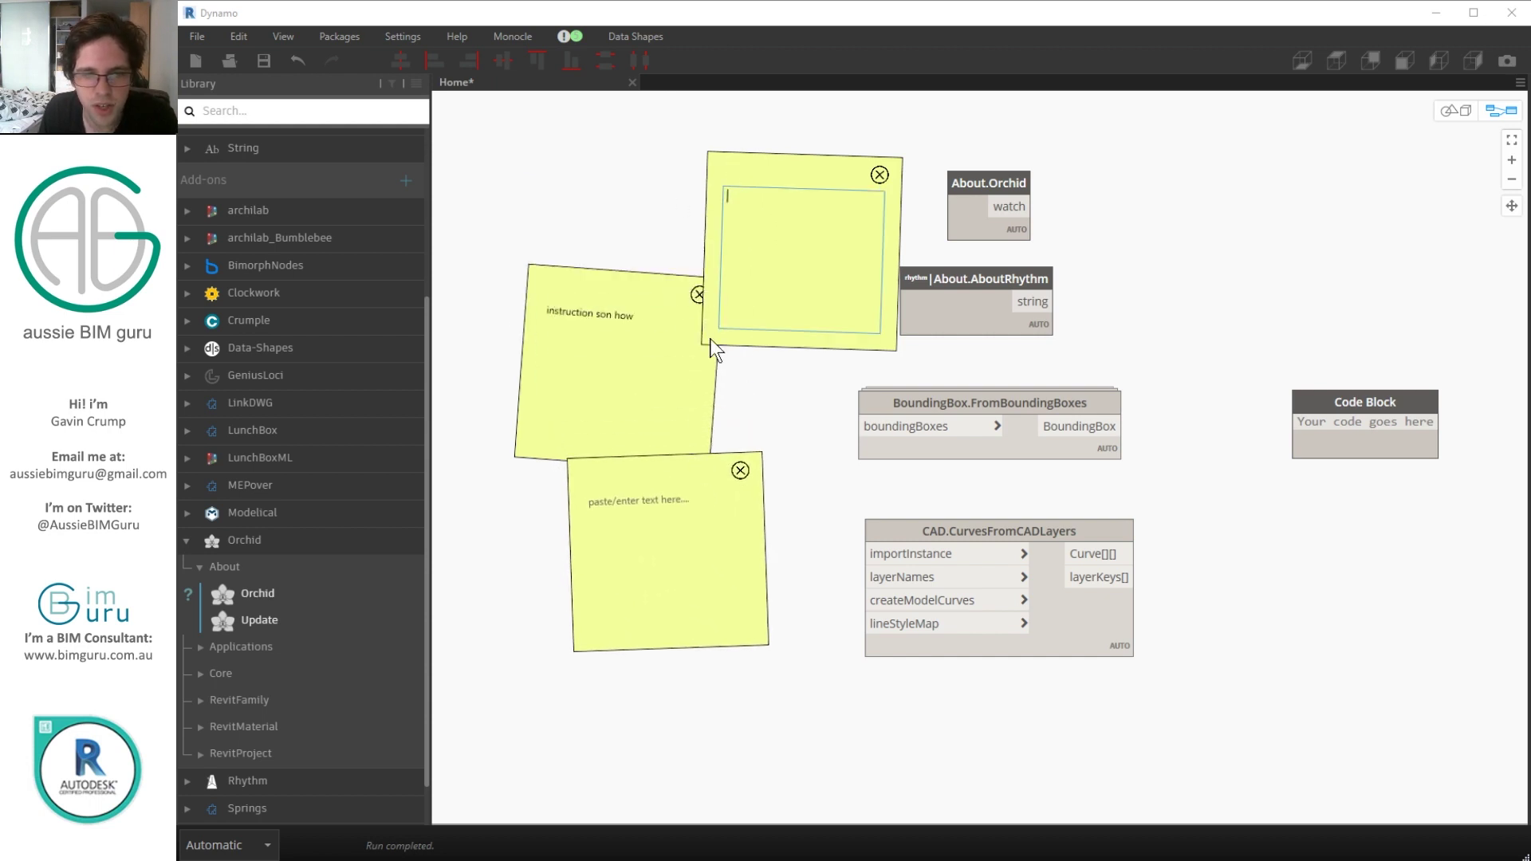
left_click(707, 458)
left_click(878, 174)
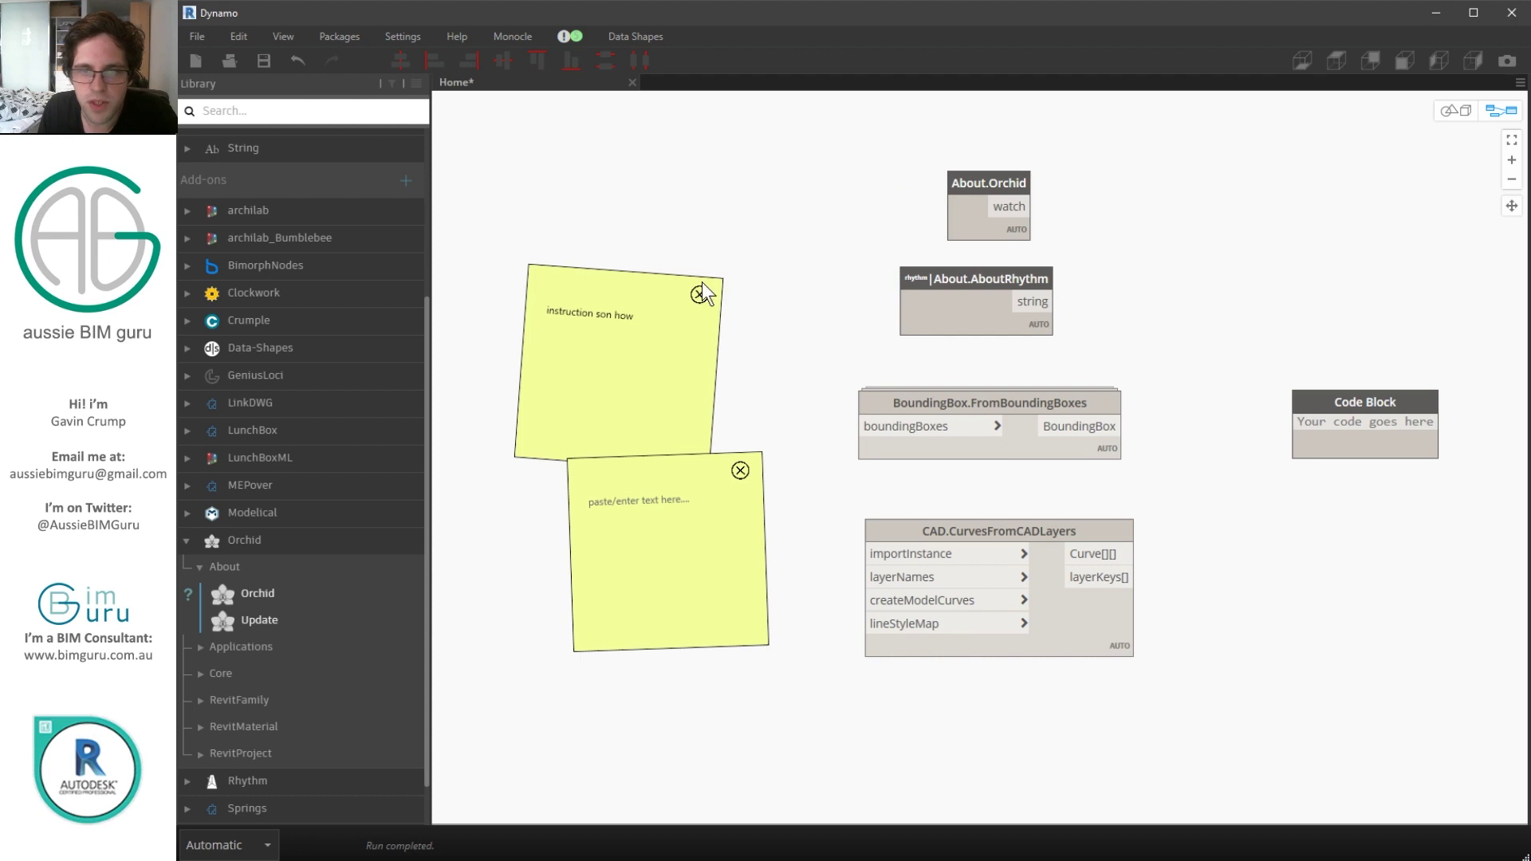
left_click(698, 294)
left_click(740, 472)
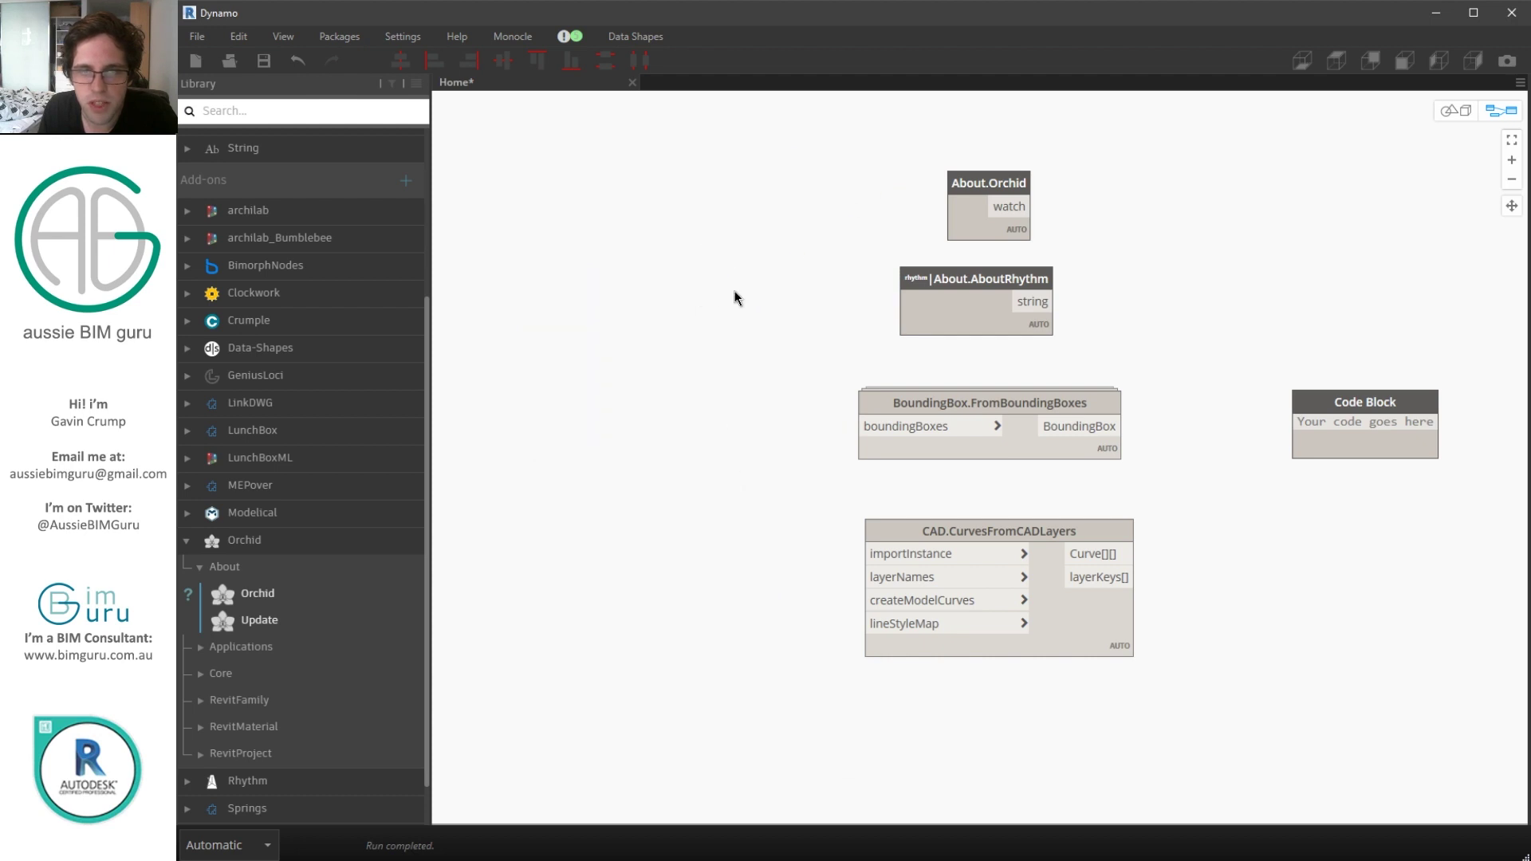
left_click(516, 39)
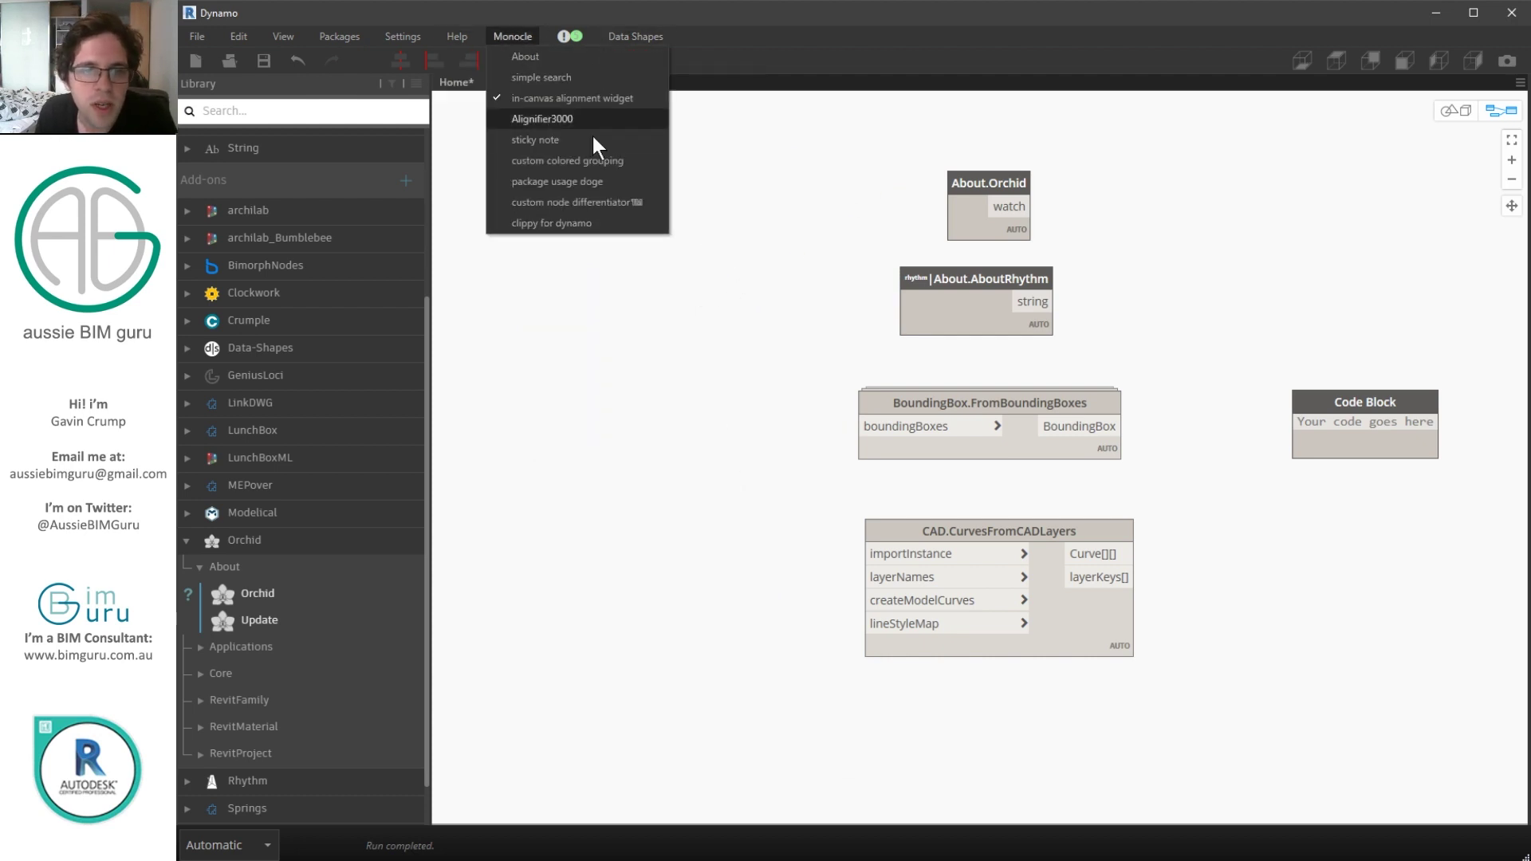
- Add the Clippy assistant as a paperclip and place it in the canvas's top-left corner
left_click(569, 225)
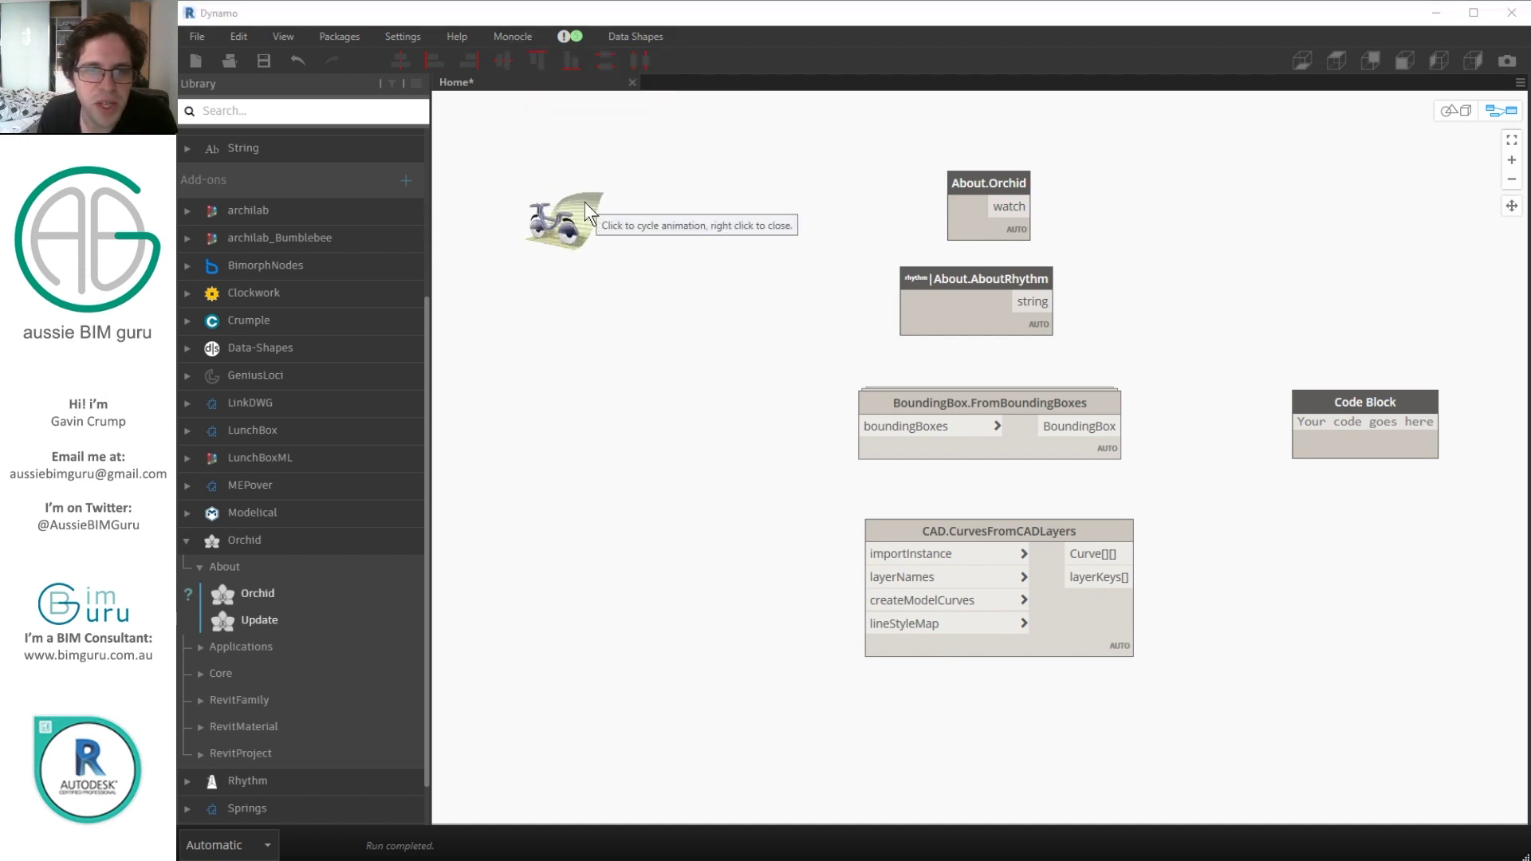
left_click(586, 232)
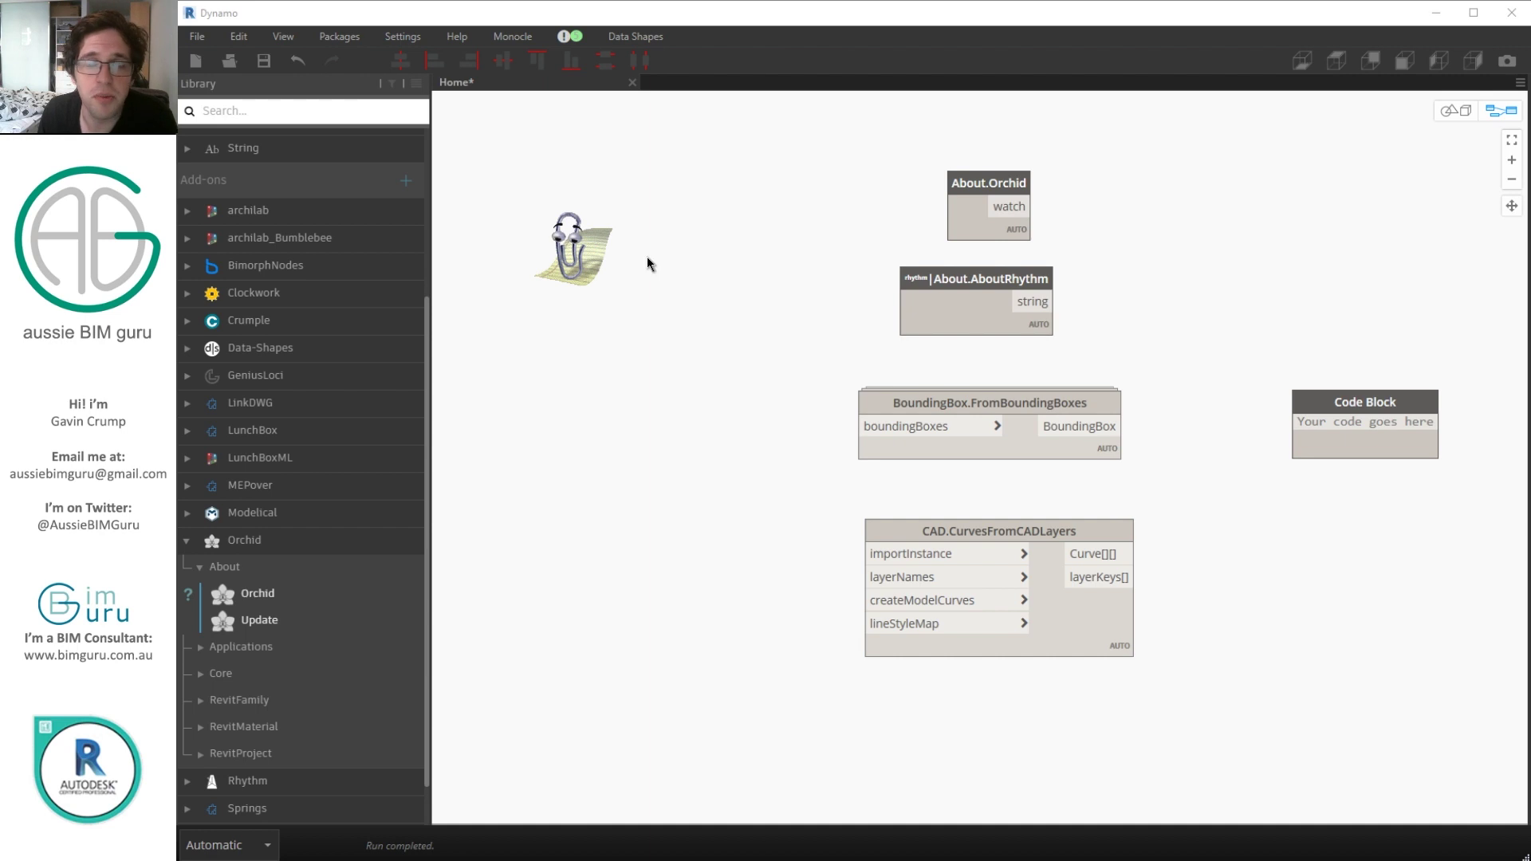
left_click_drag(596, 246, 532, 147)
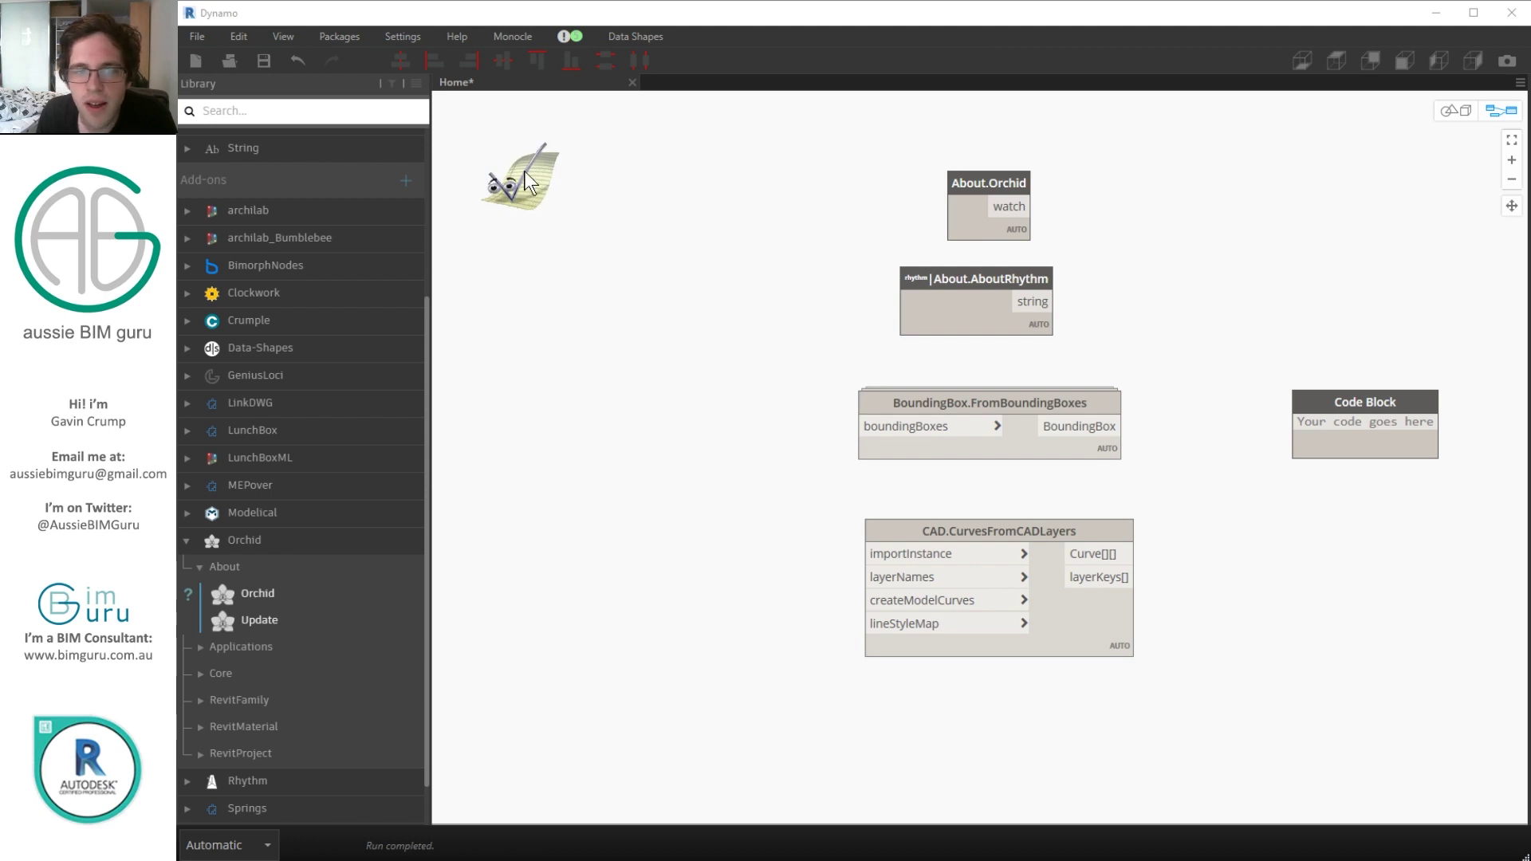
- Select About.Orchid, About.AboutRhythm, BoundingBox.FromBoundingBoxes and CAD.CurvesFromCADLayers to see Clippy report each source package
left_click(967, 185)
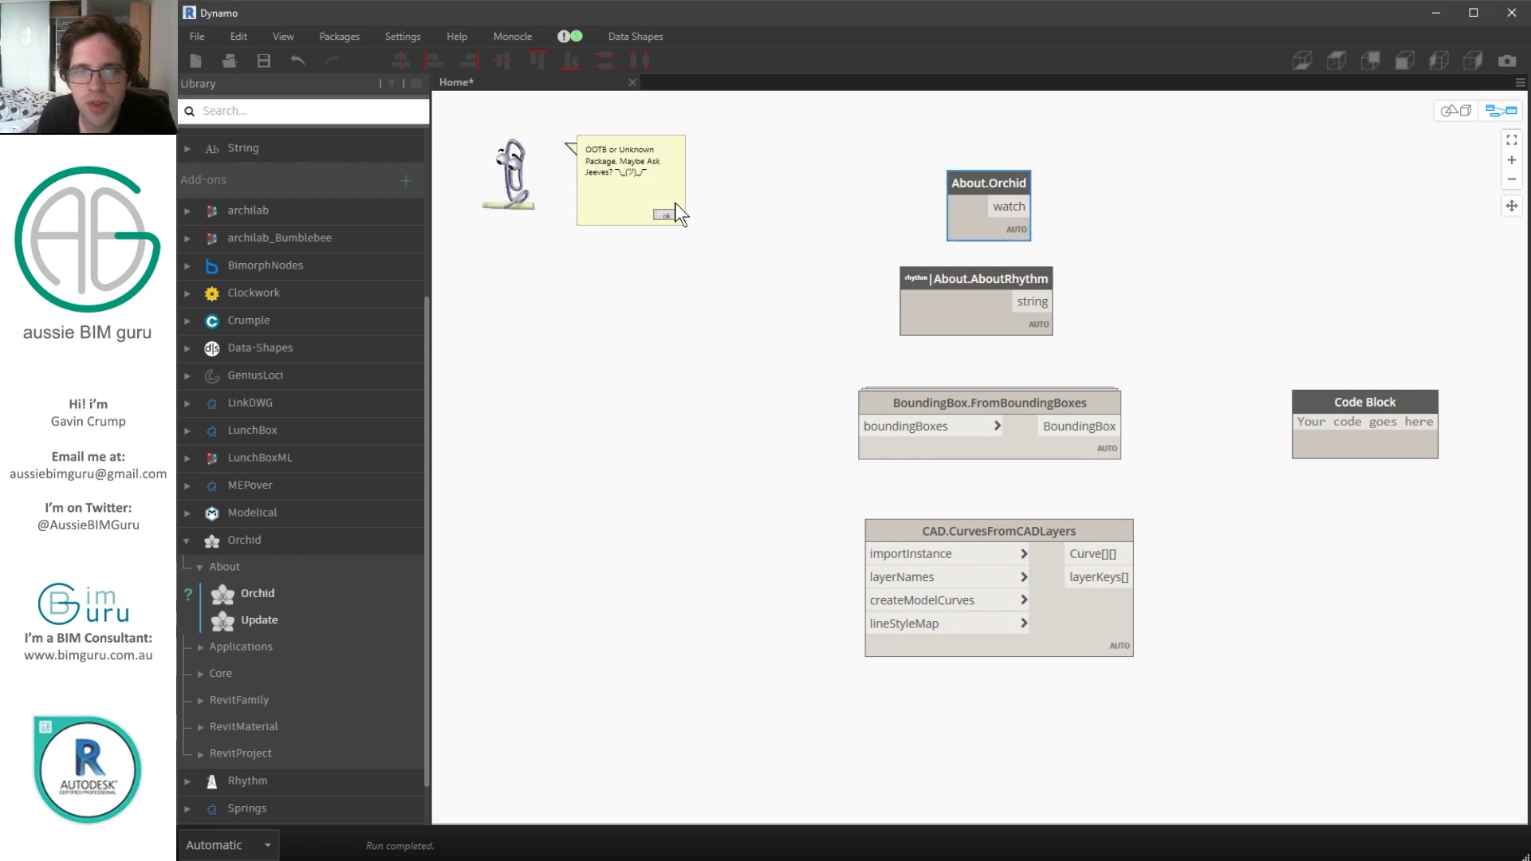
left_click(984, 276)
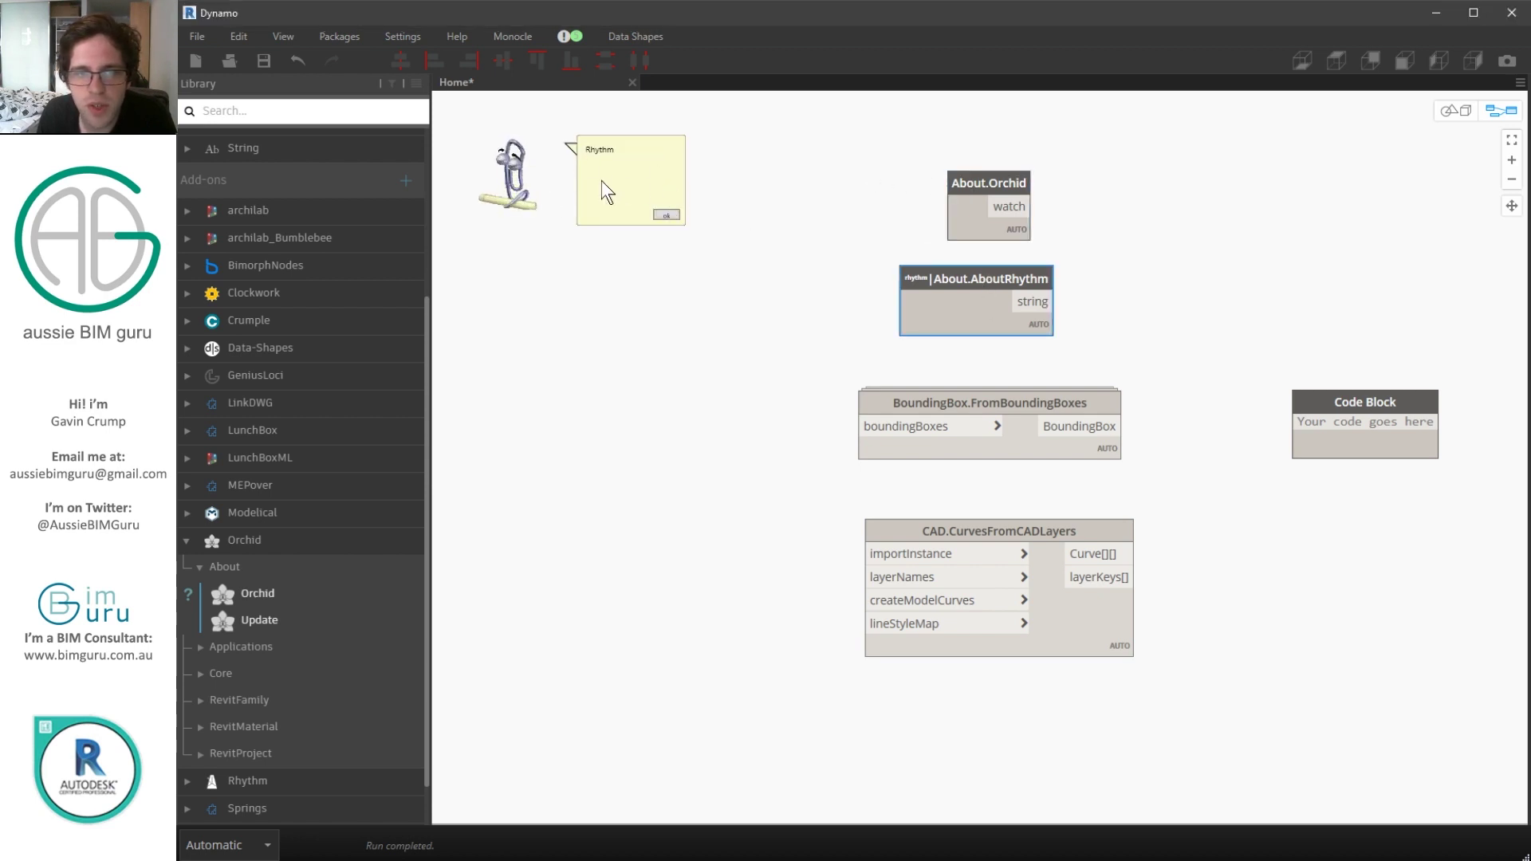
left_click(1002, 185)
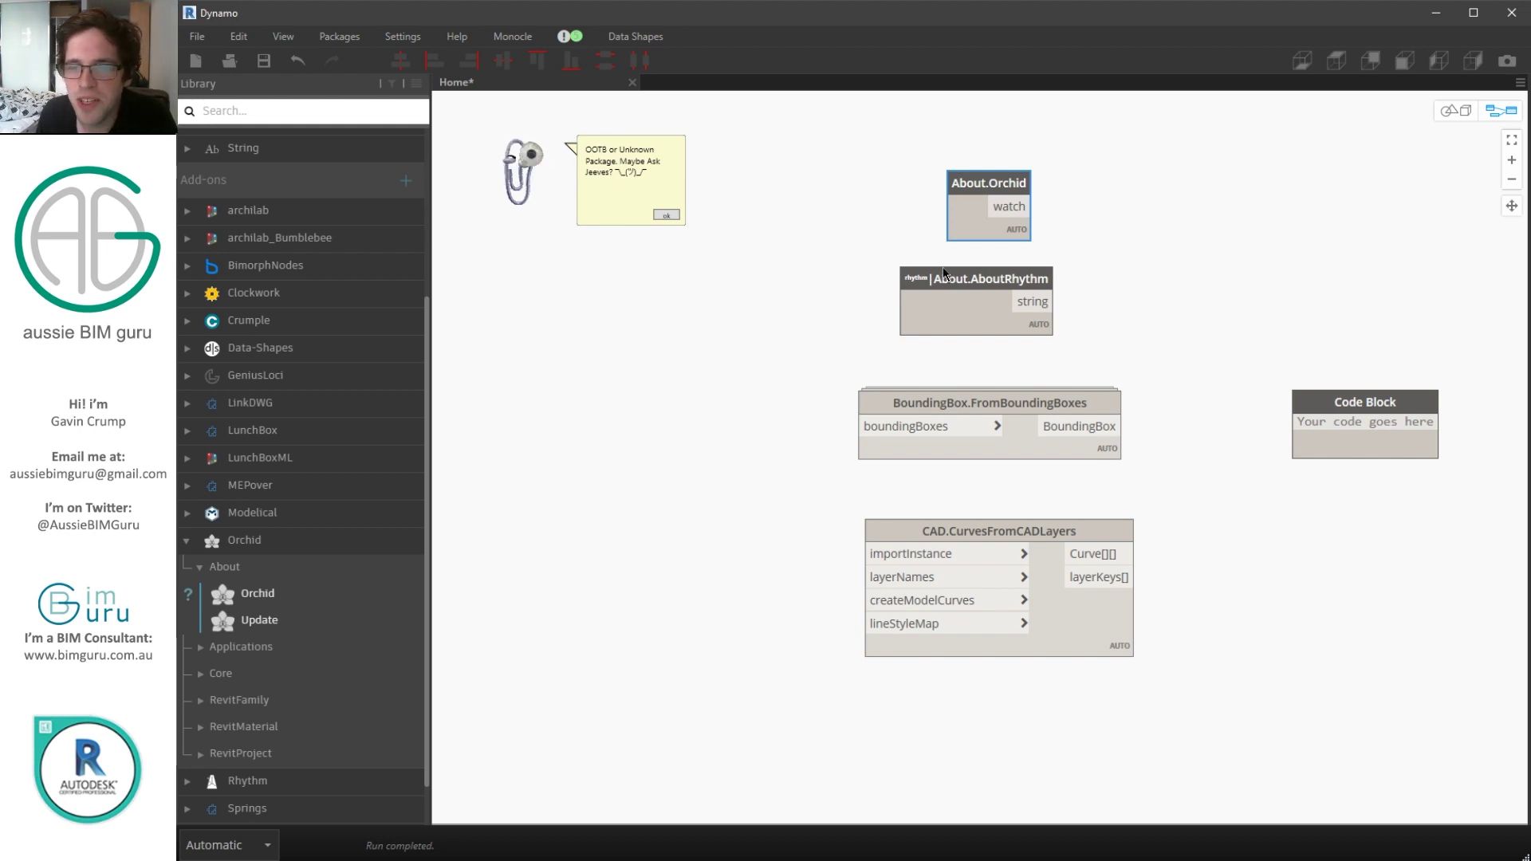
left_click(965, 276)
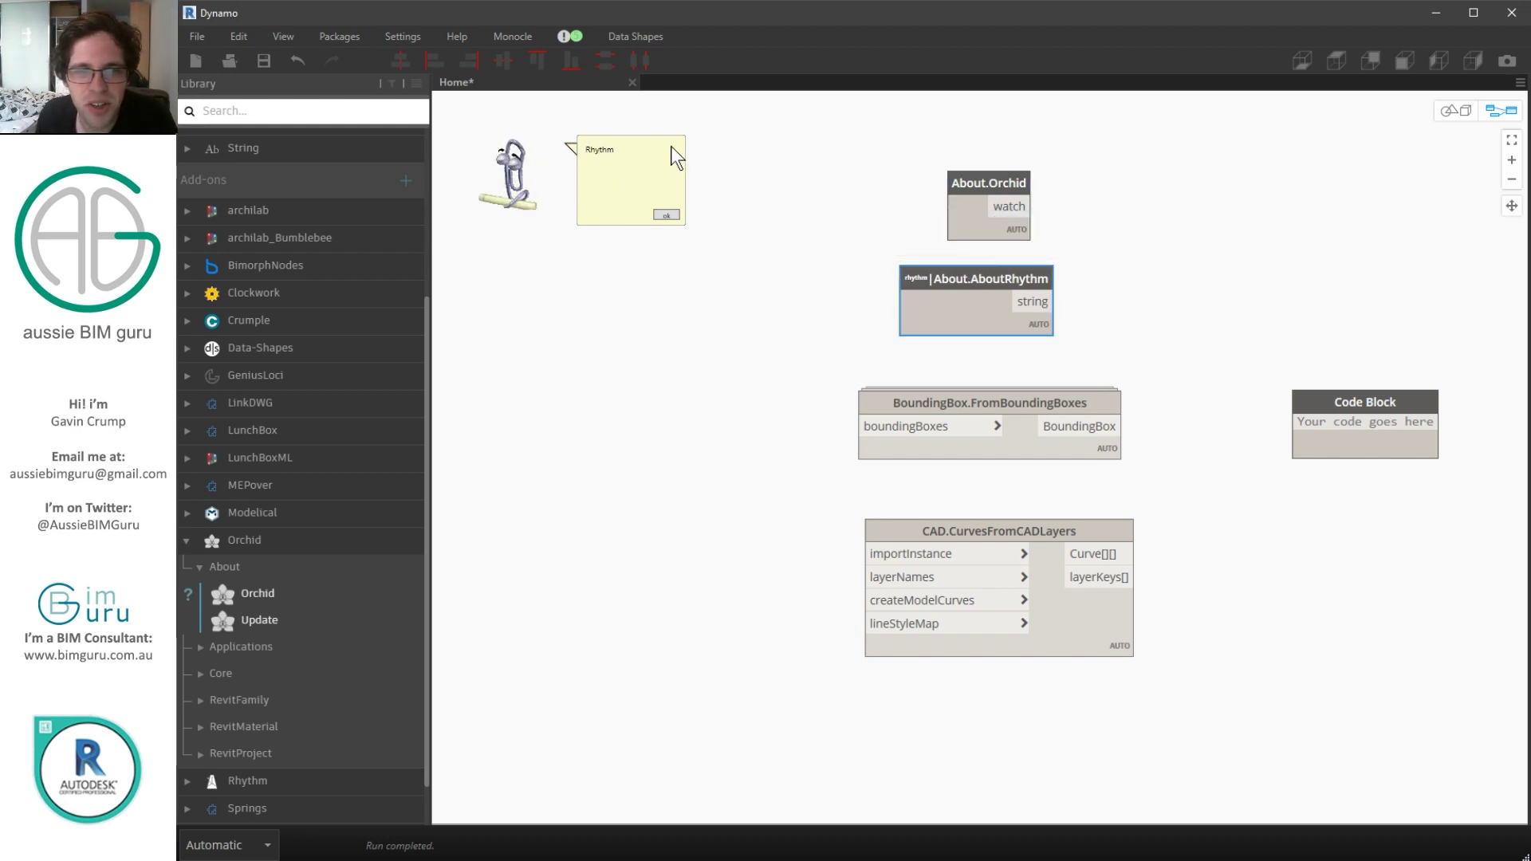
left_click(978, 389)
left_click(1041, 536)
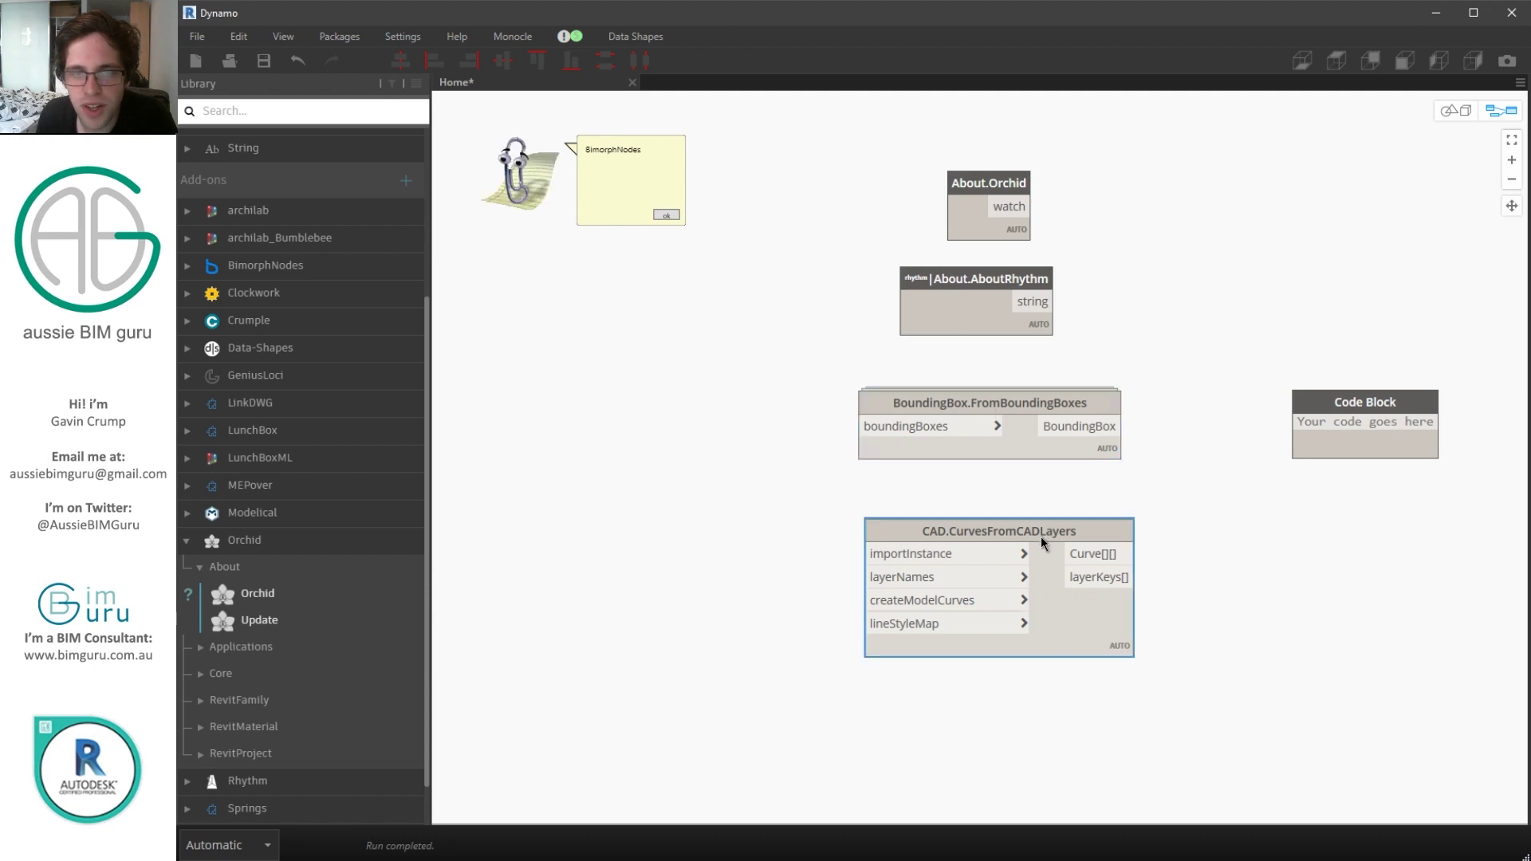
left_click(993, 280)
- Run Lookup Node Source on About.AboutRhythm to confirm it comes from Rhythm, then dismiss the result
right_click(995, 281)
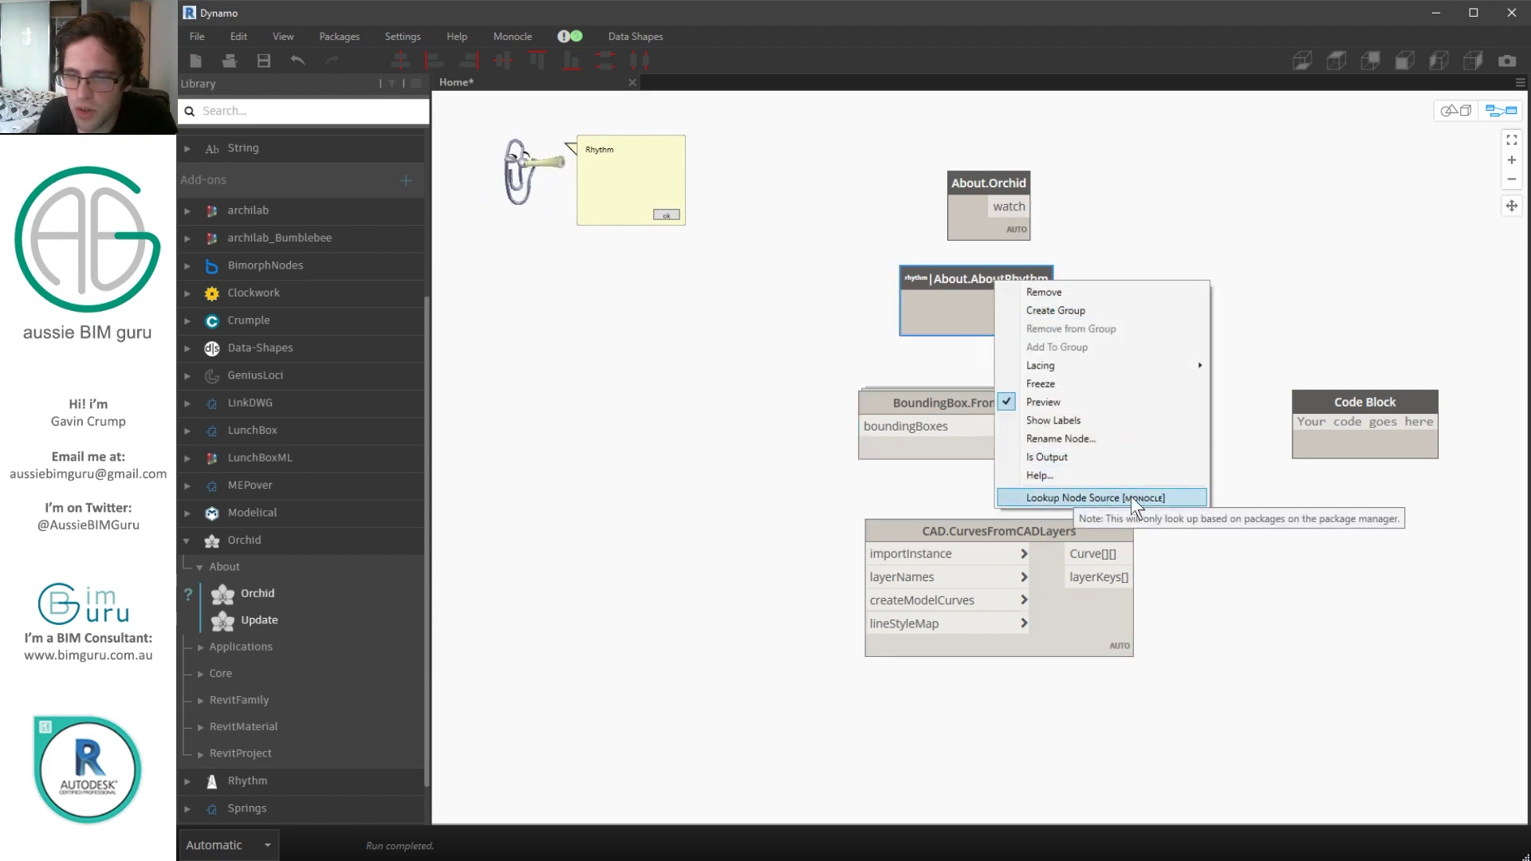
left_click(1106, 499)
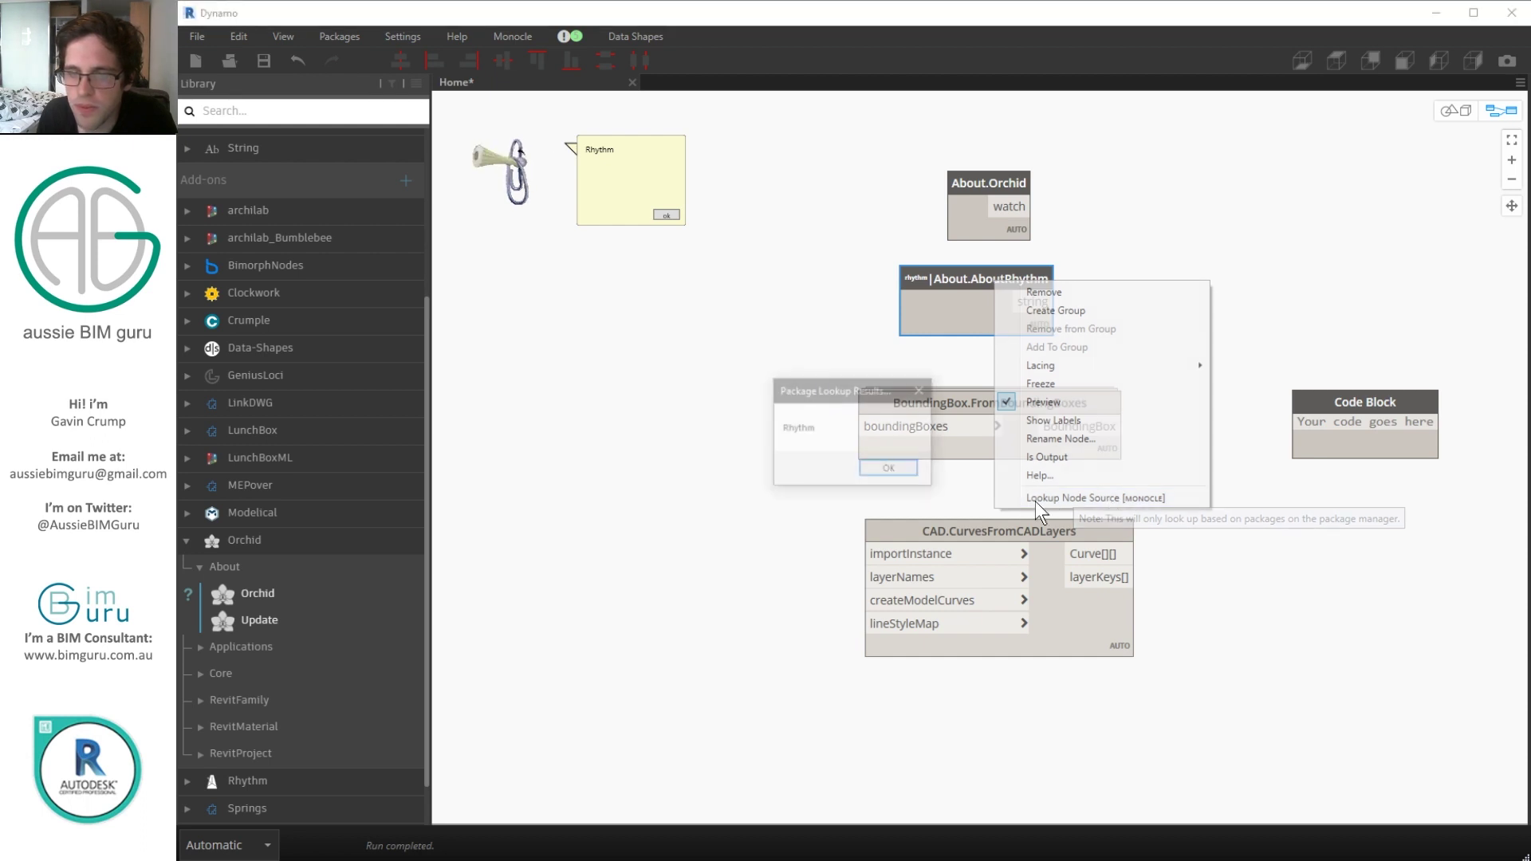
left_click_drag(729, 364, 631, 279)
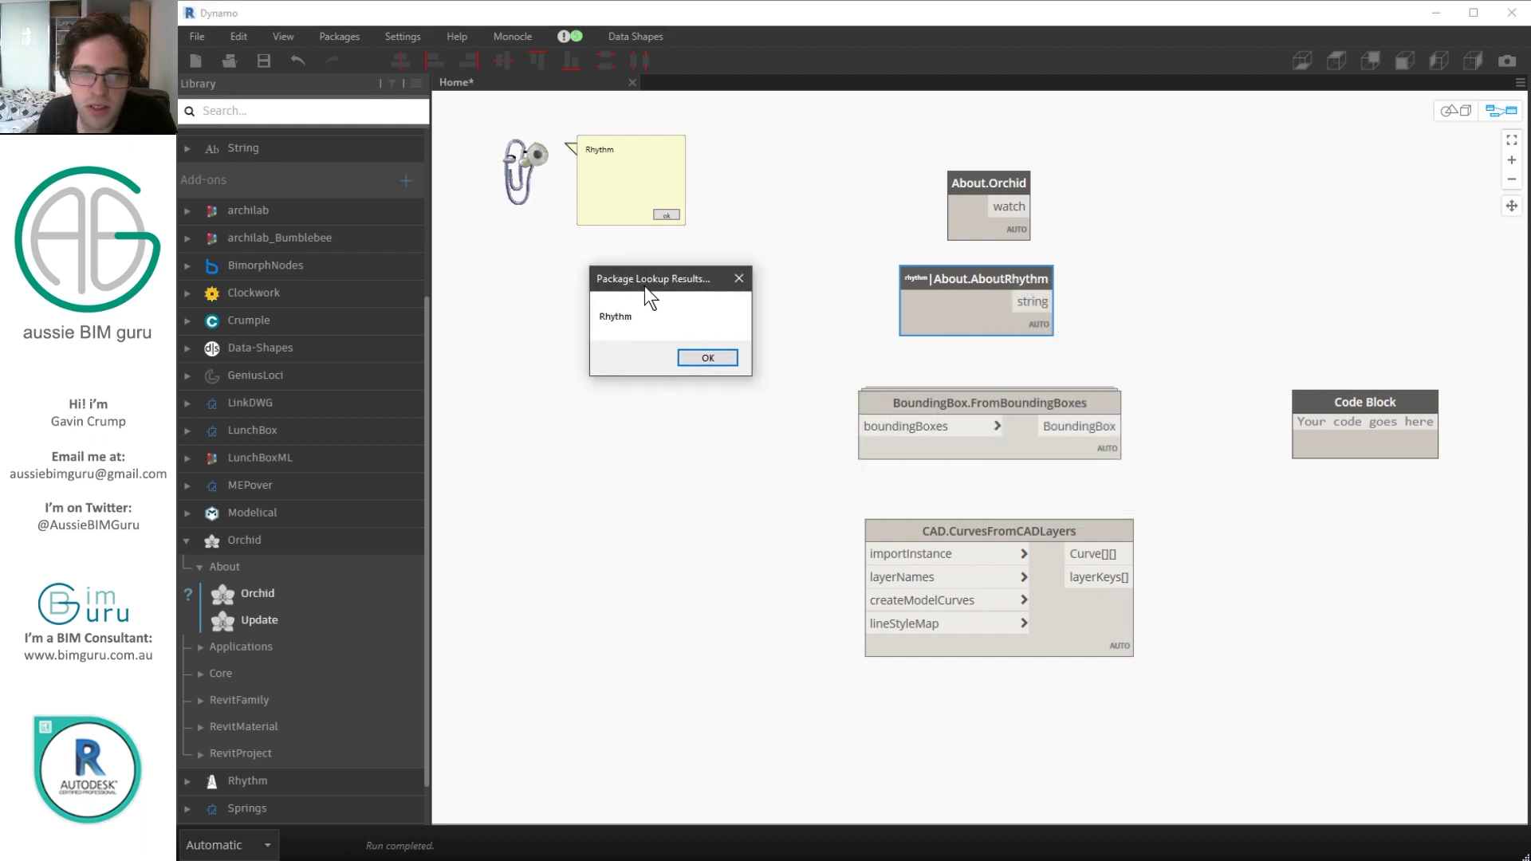
left_click(707, 358)
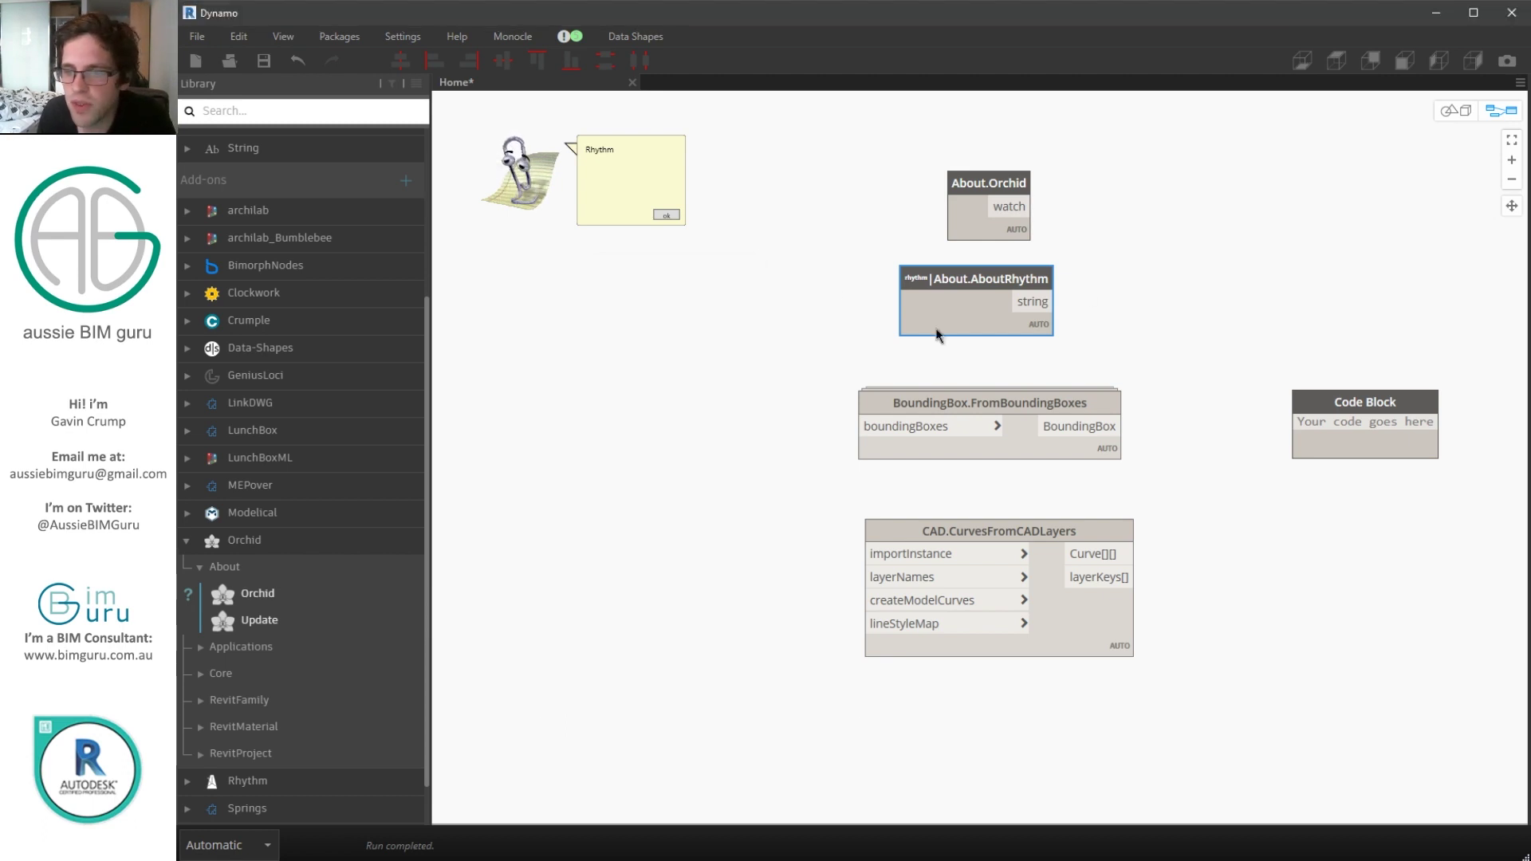
- Select the CAD, BoundingBox and AboutRhythm nodes, then nudge About.Orchid slightly up-left and deselect
left_click(1053, 542)
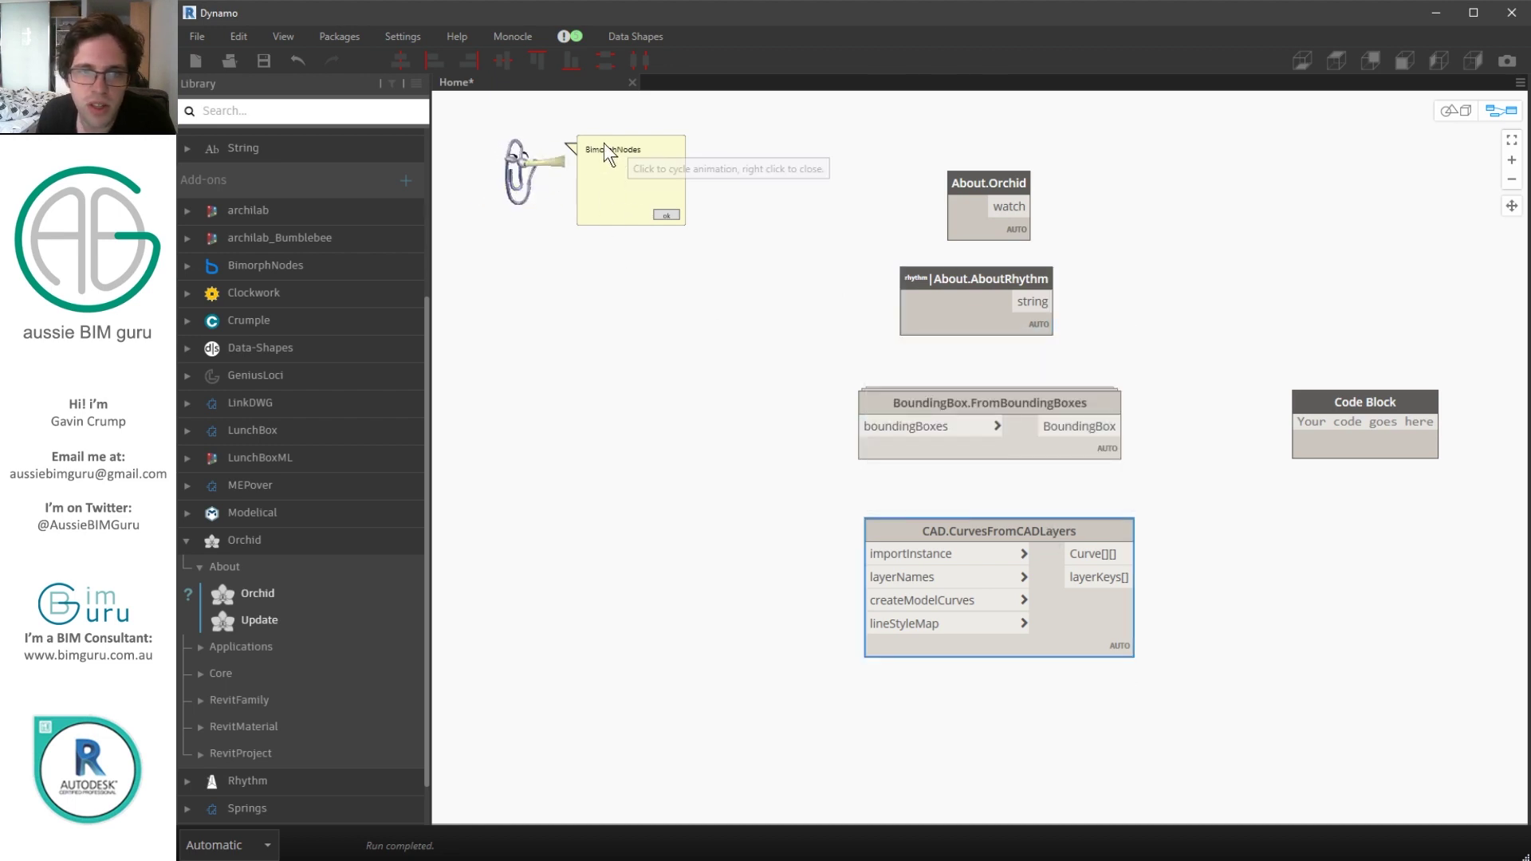
left_click(1017, 404)
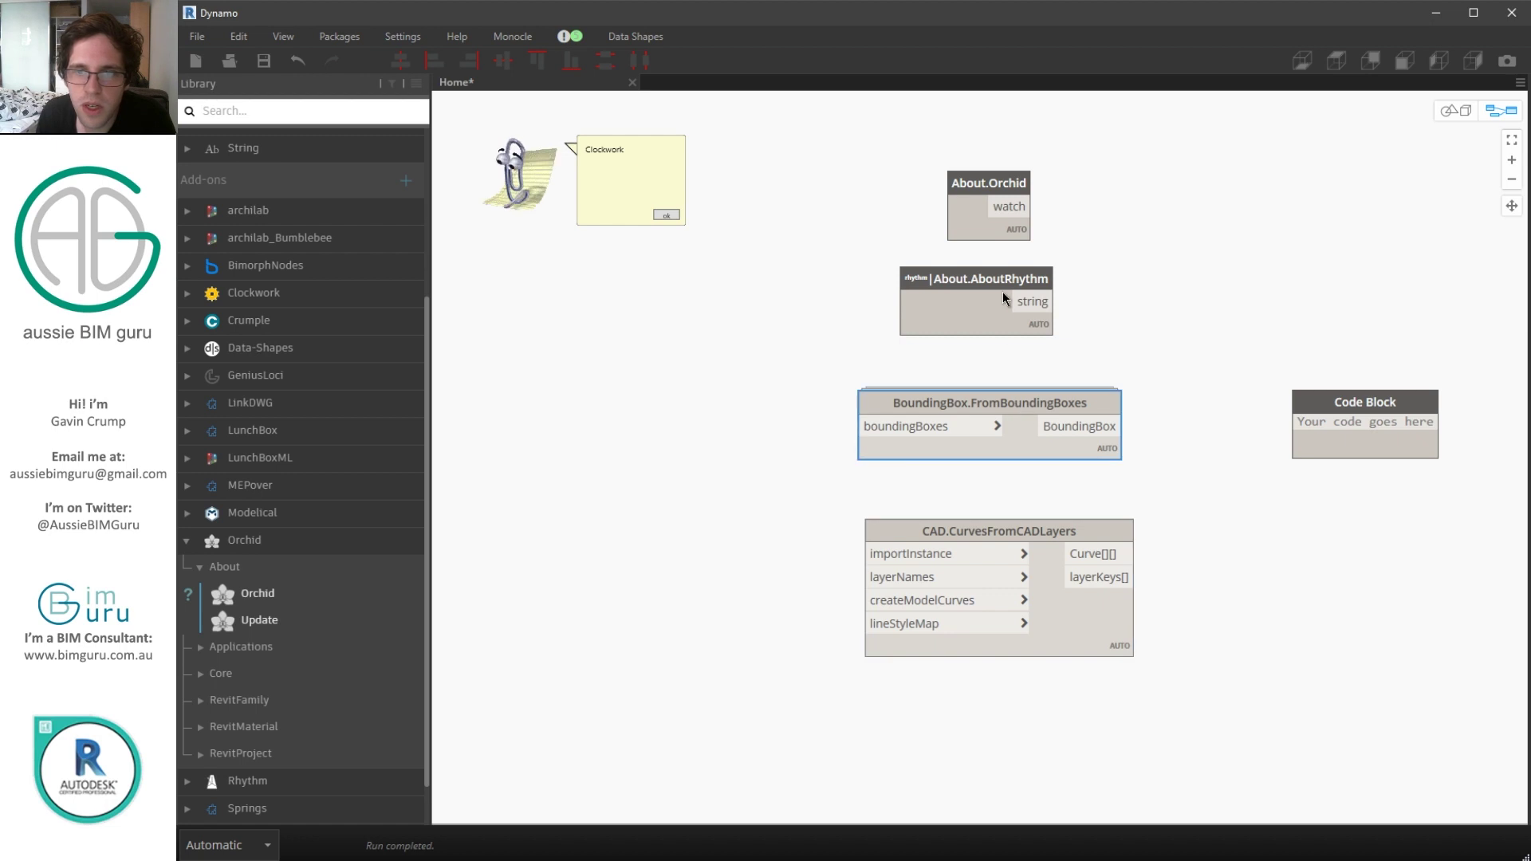
left_click(998, 295)
left_click_drag(1004, 184, 992, 149)
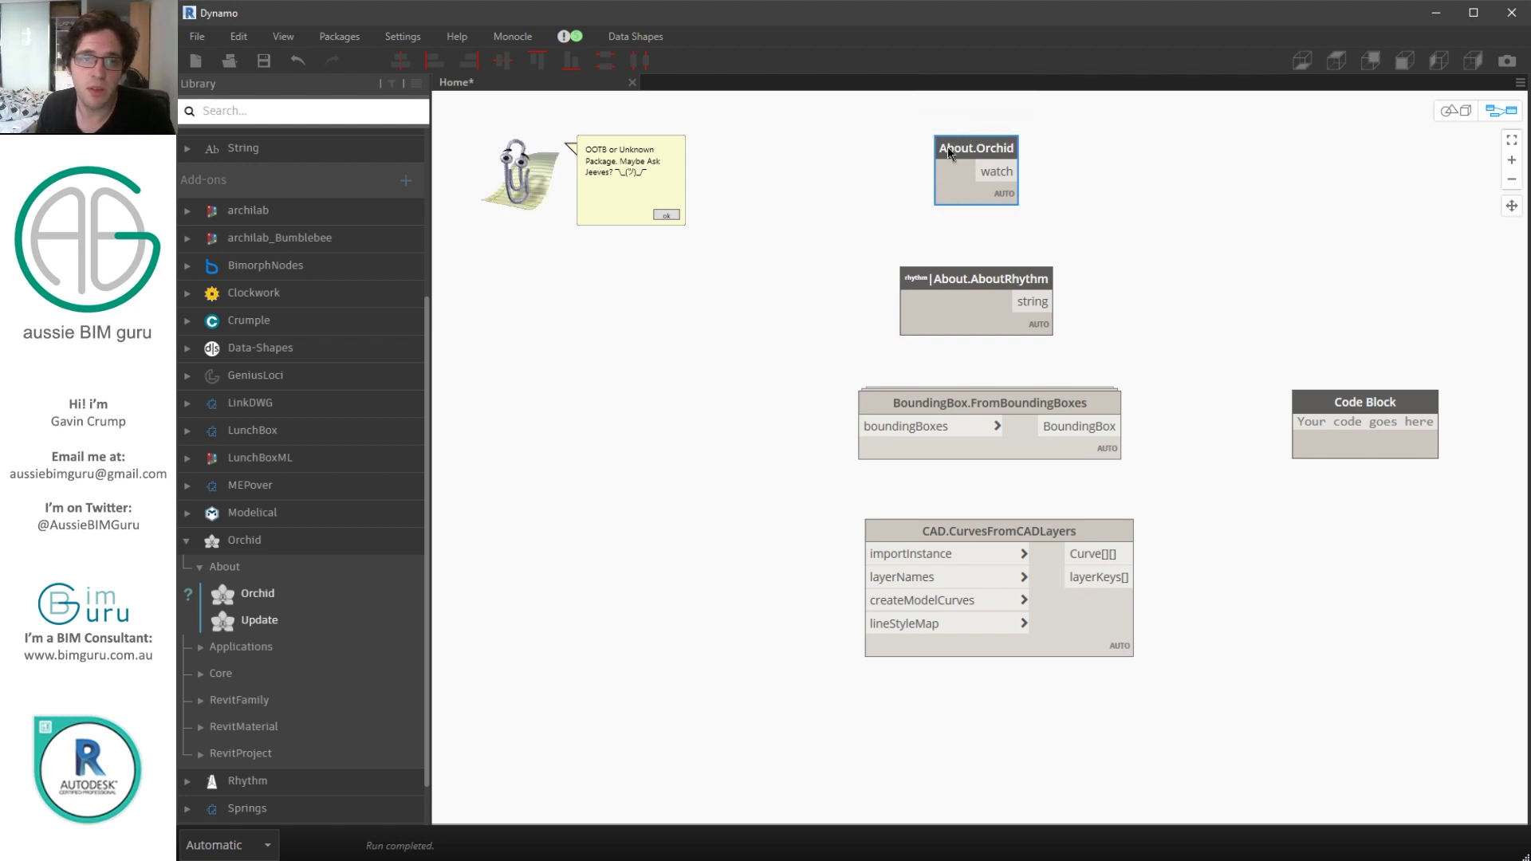
left_click(857, 221)
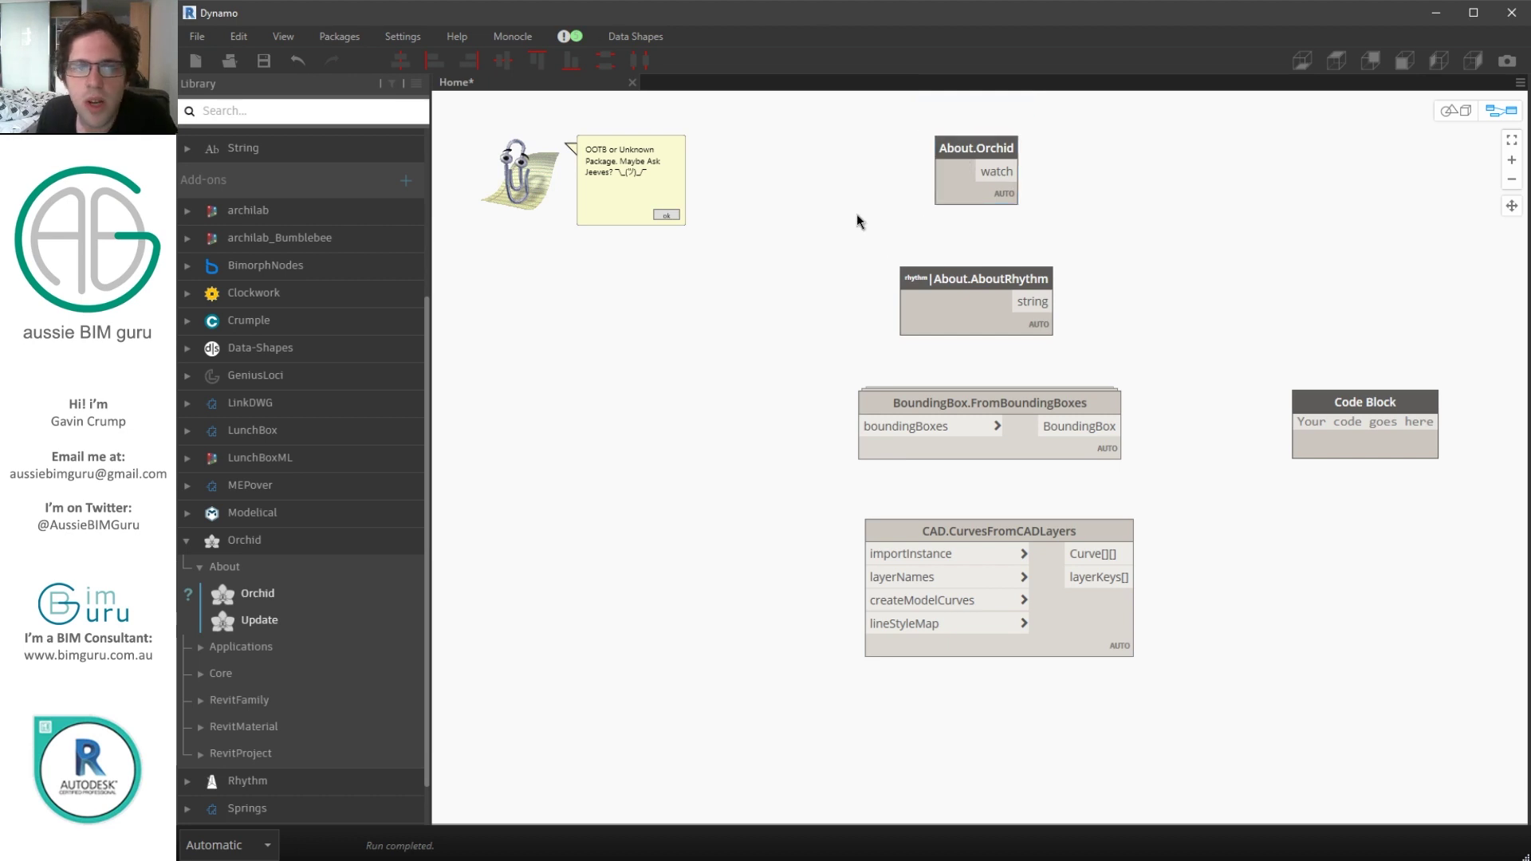
- Annotate custom nodes with package versions via package usage doge, then show the graph's package dependencies
left_click(501, 38)
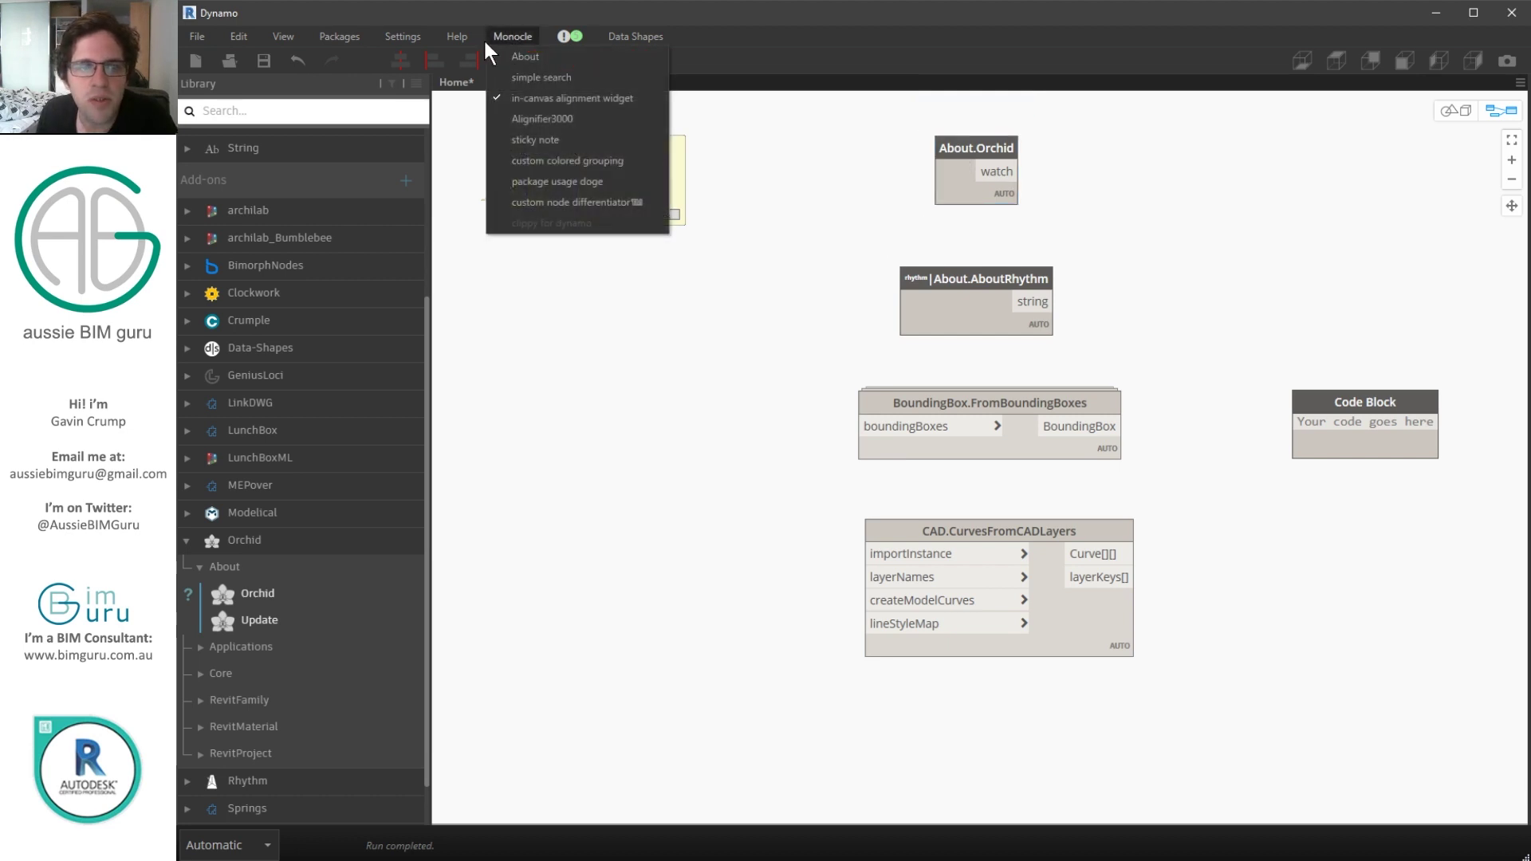
left_click(559, 182)
left_click(912, 492)
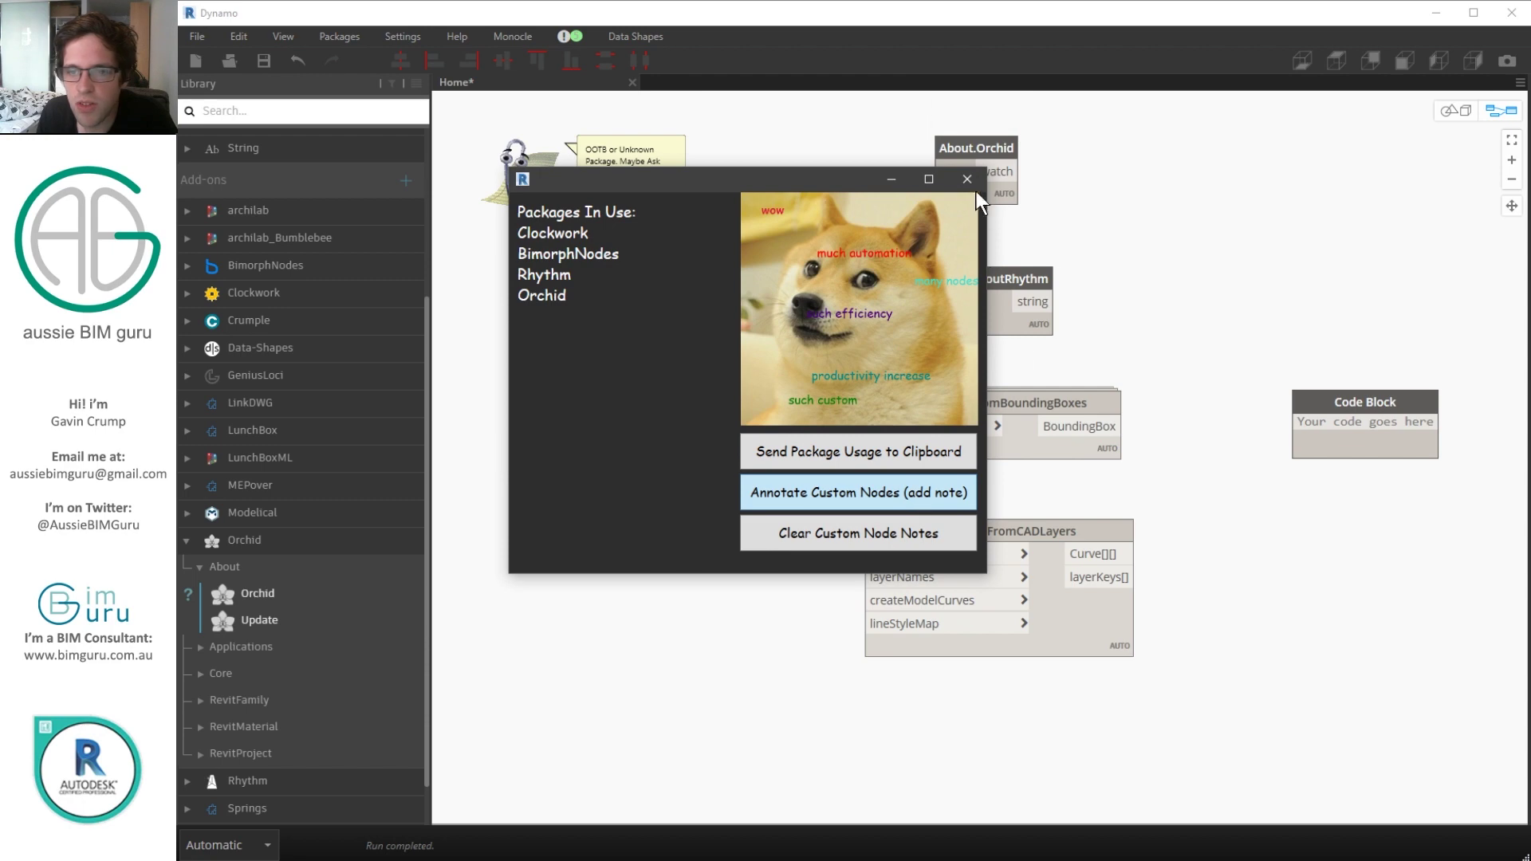
left_click(968, 181)
left_click(289, 33)
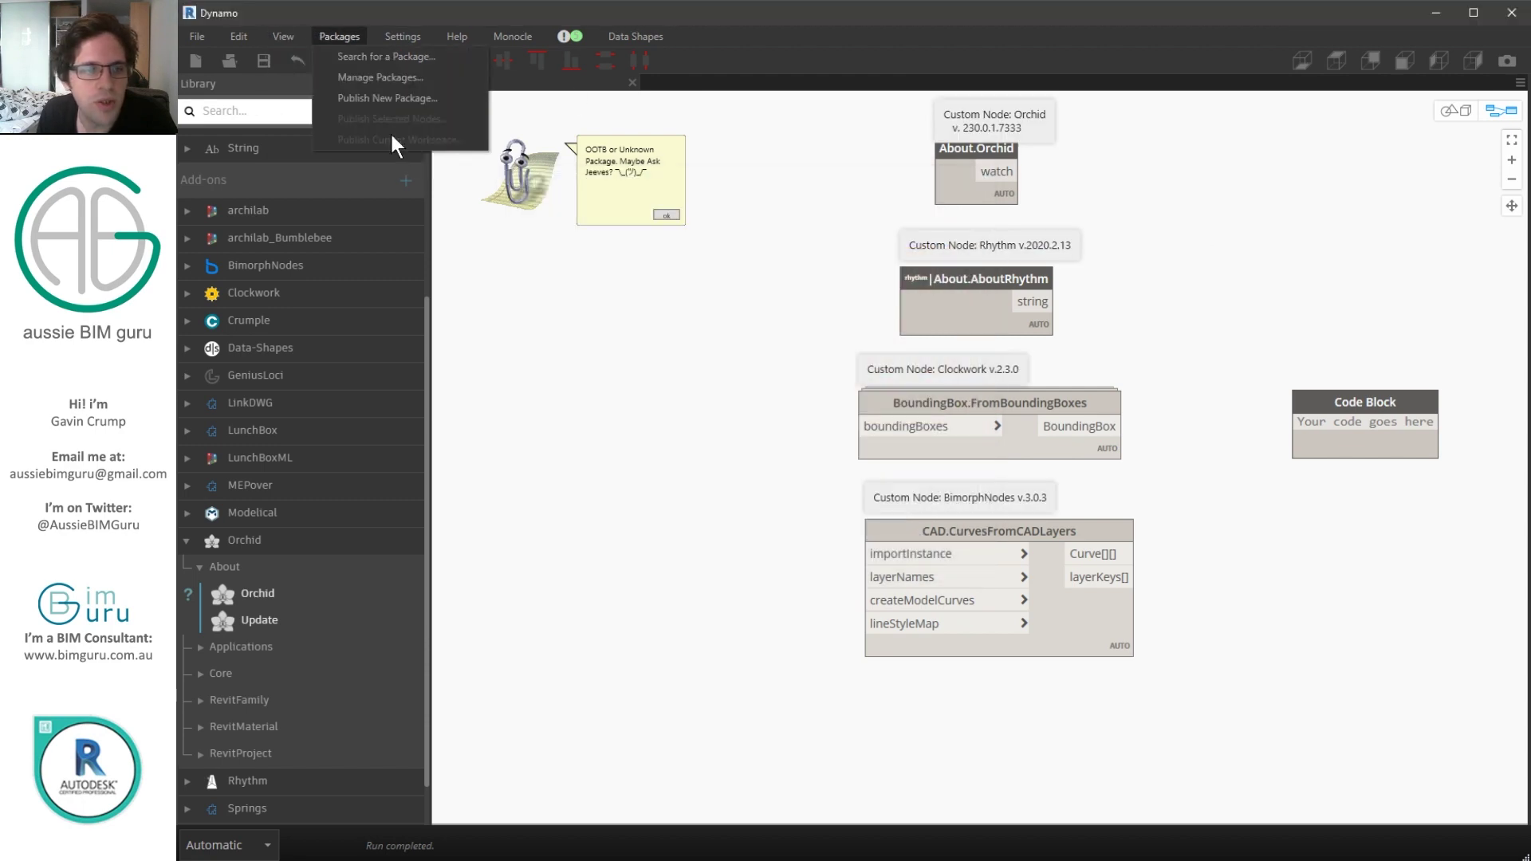
left_click(382, 161)
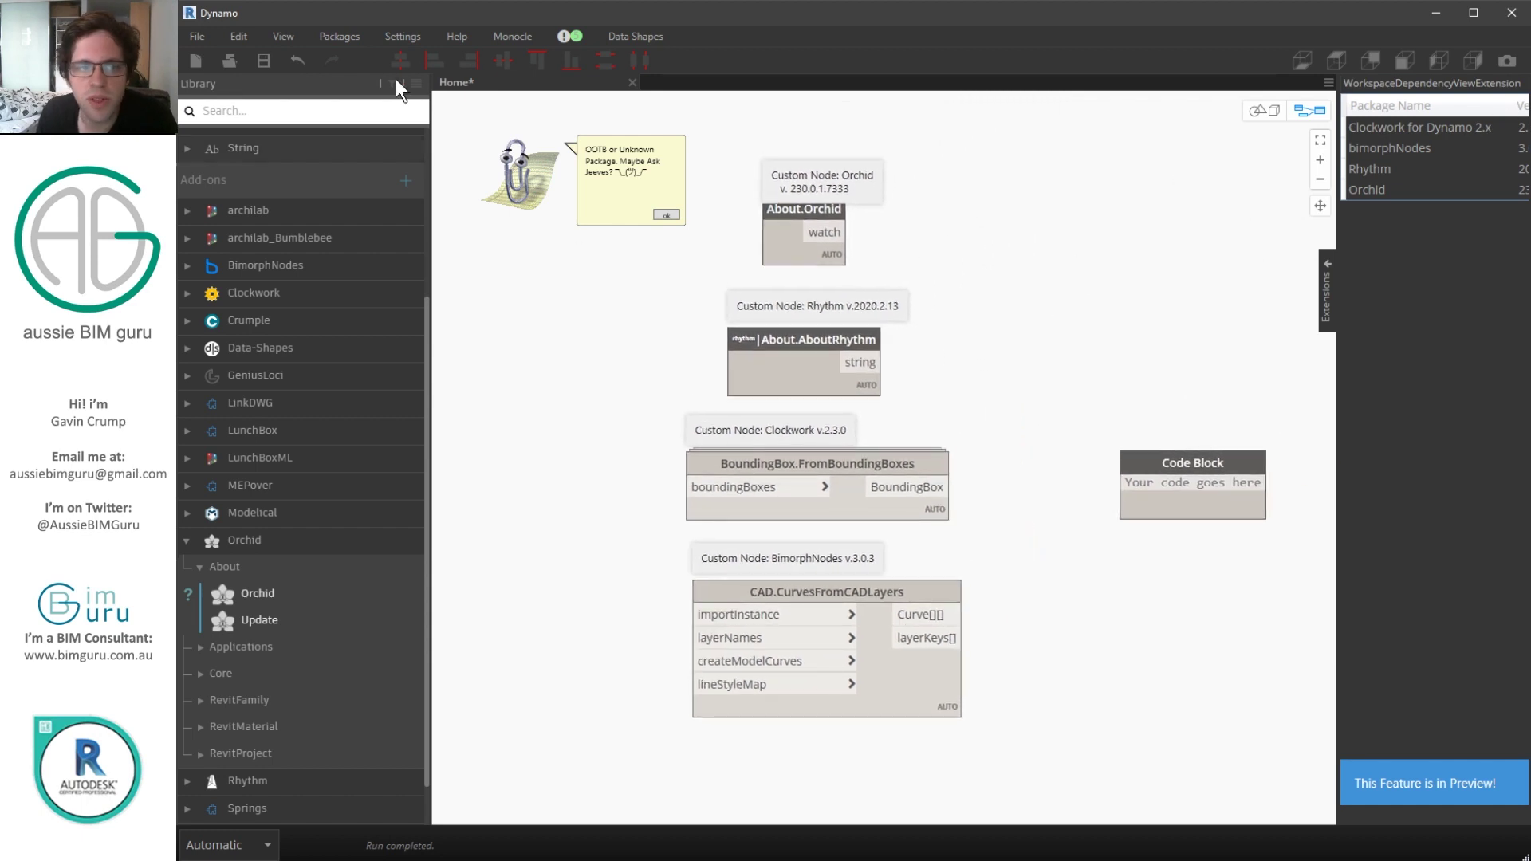
- Remove the Clippy assistant from the canvas
left_click(512, 37)
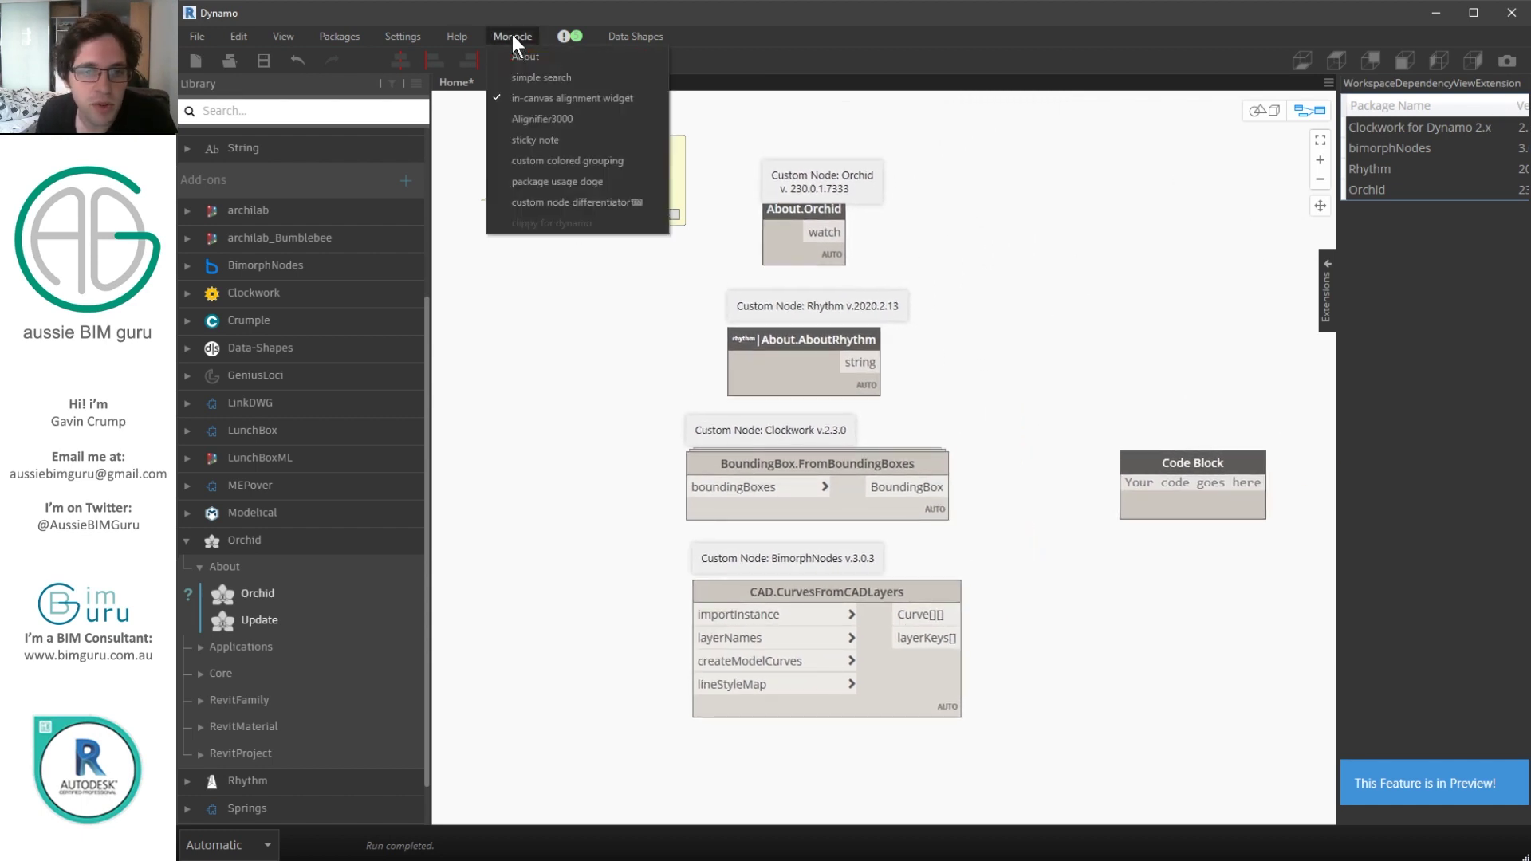
left_click(524, 343)
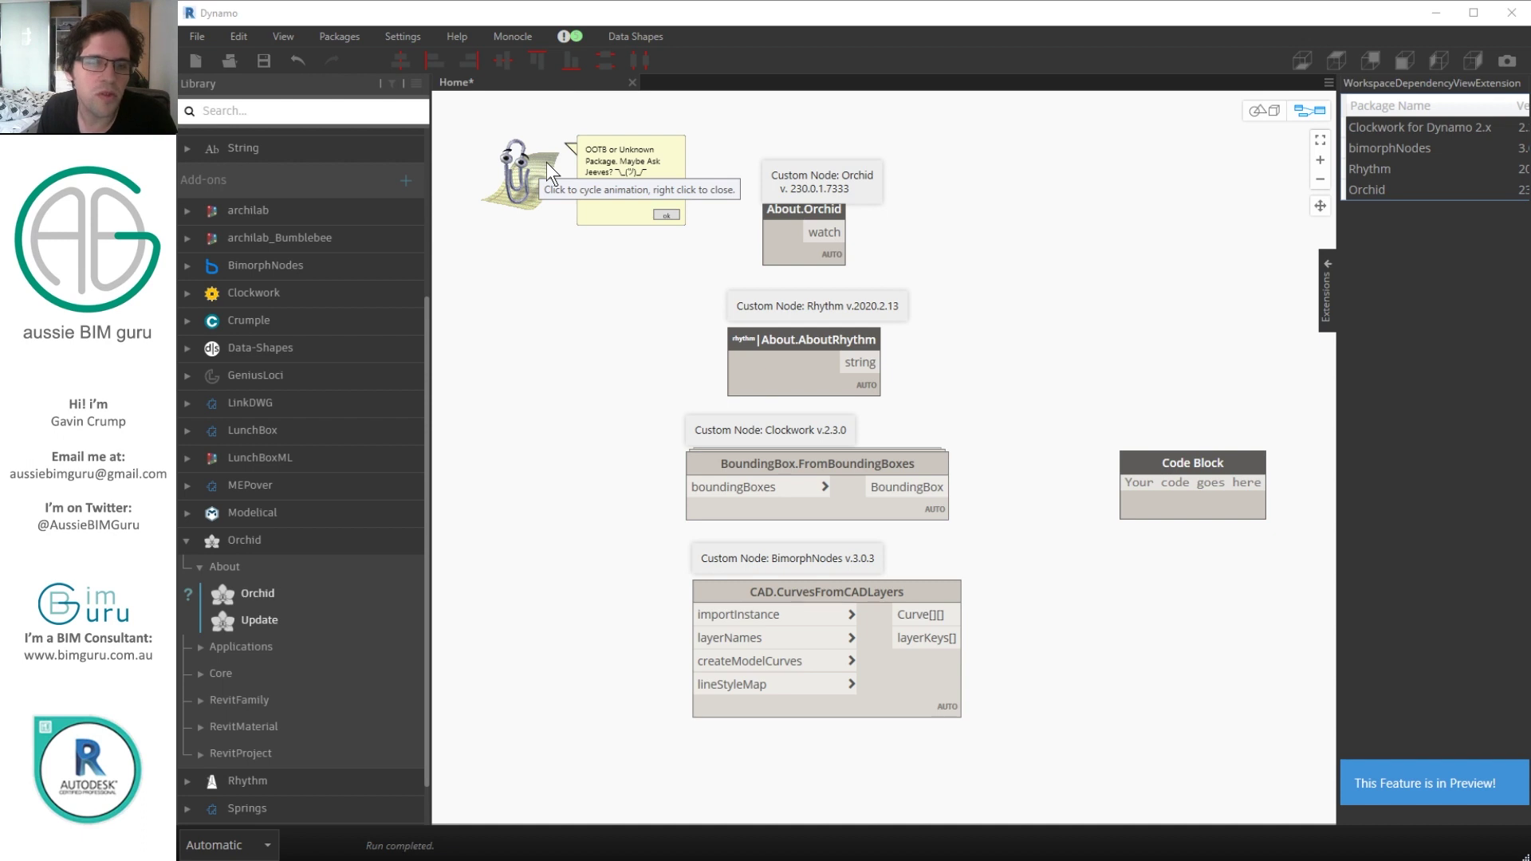
left_click(527, 172)
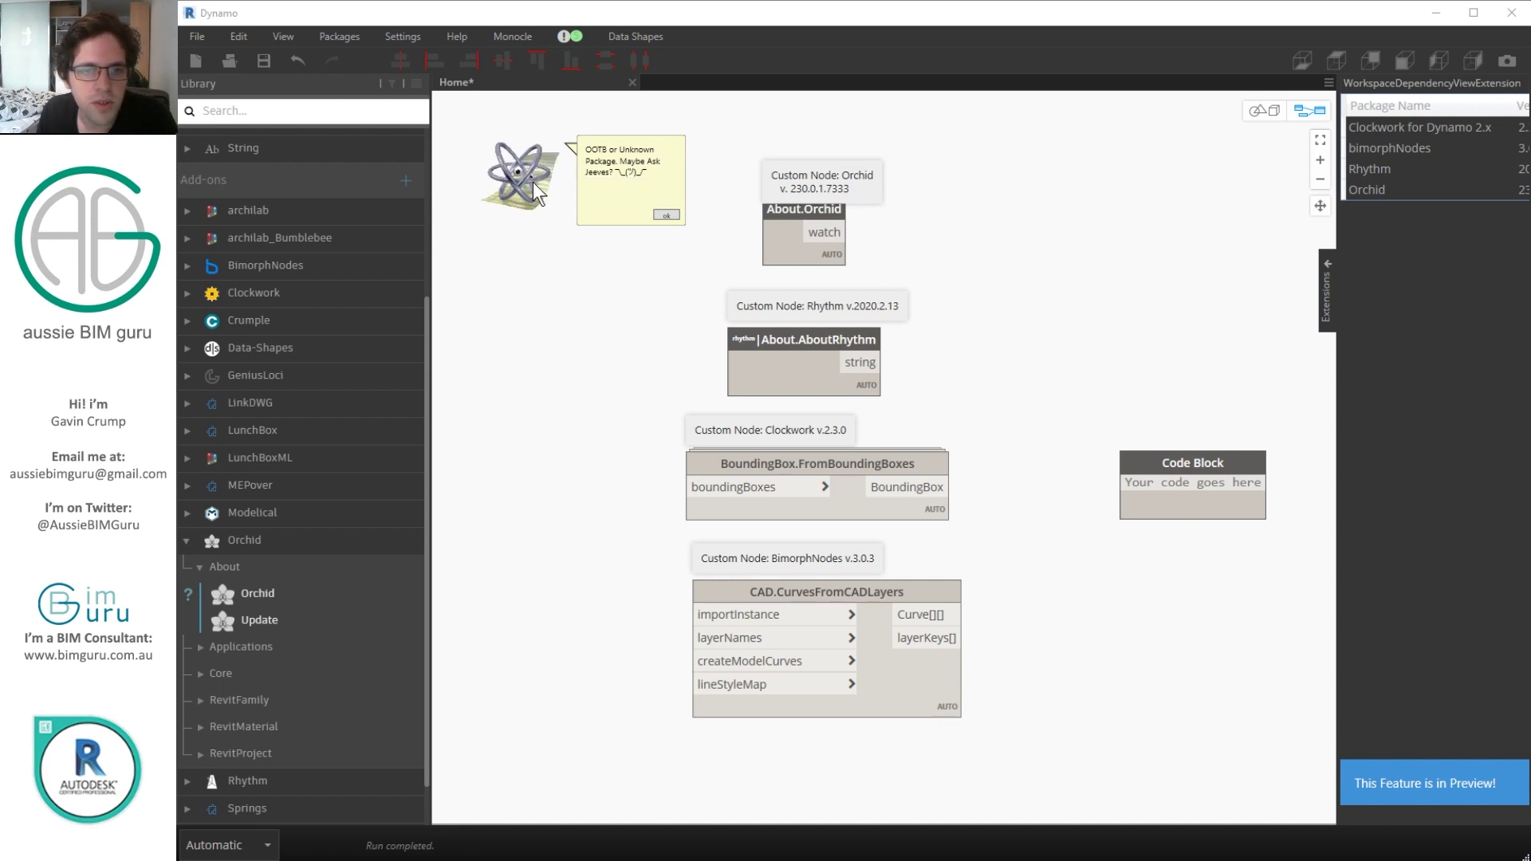
left_click(581, 232)
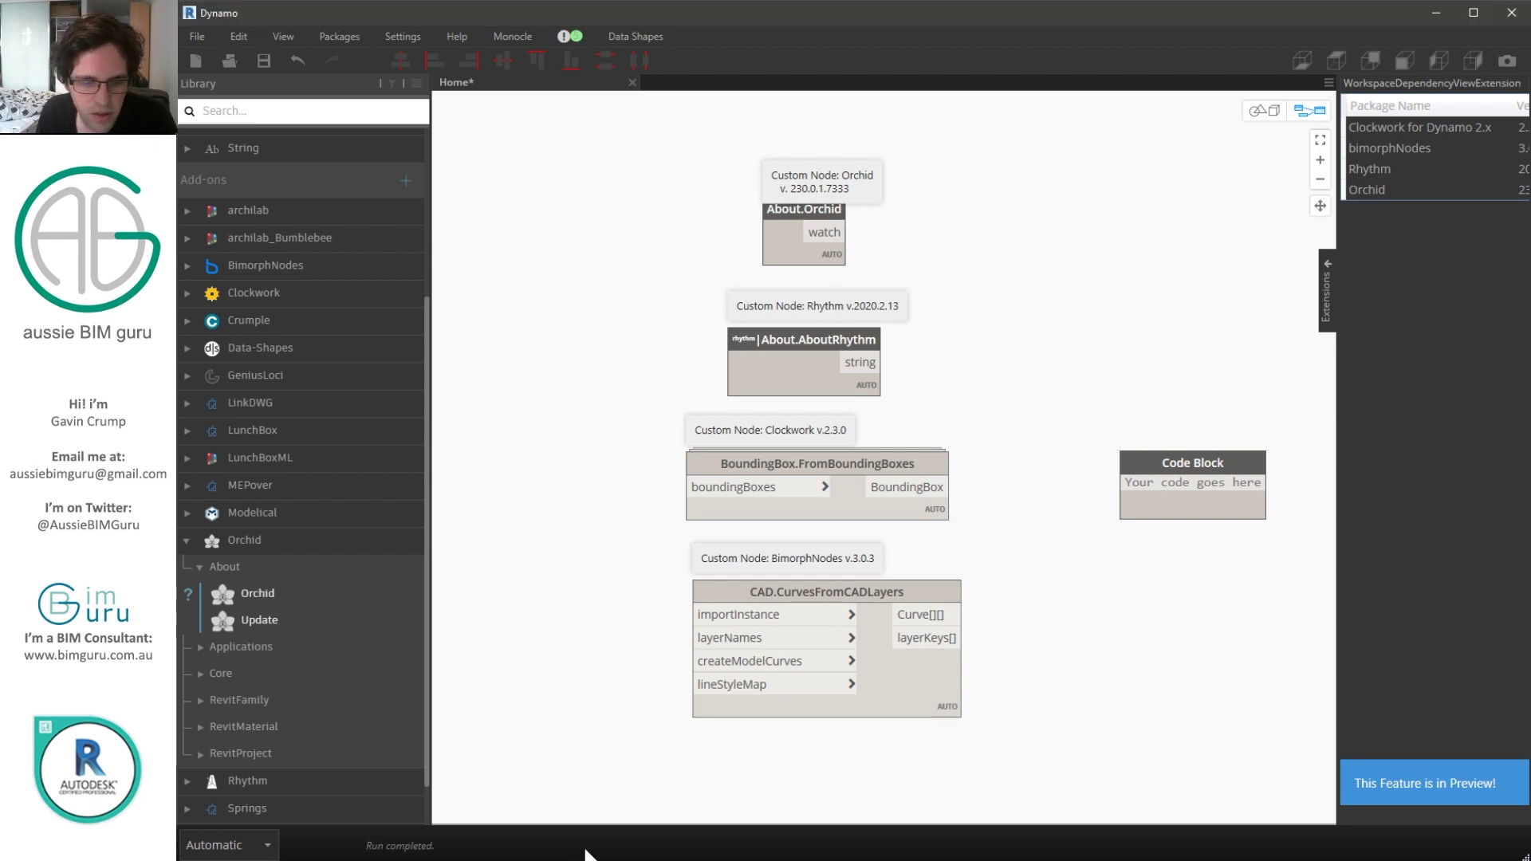
- Switch to the Acrobat slides and scroll past 'Files are on github' to the Monocle for Dynamo slide
key("alt+Tab")
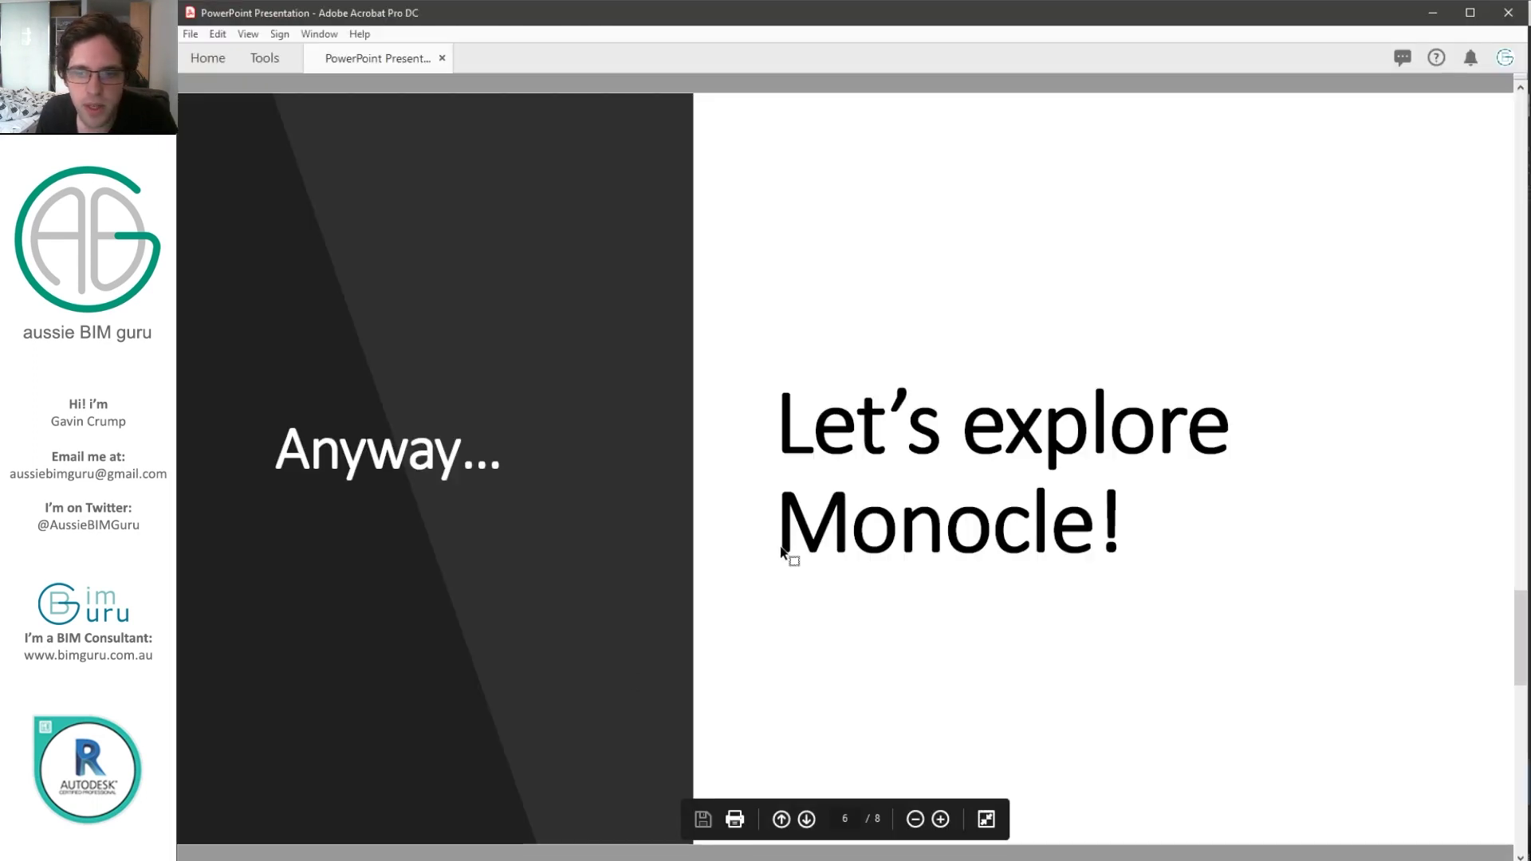
scroll(788, 550, "down", 2)
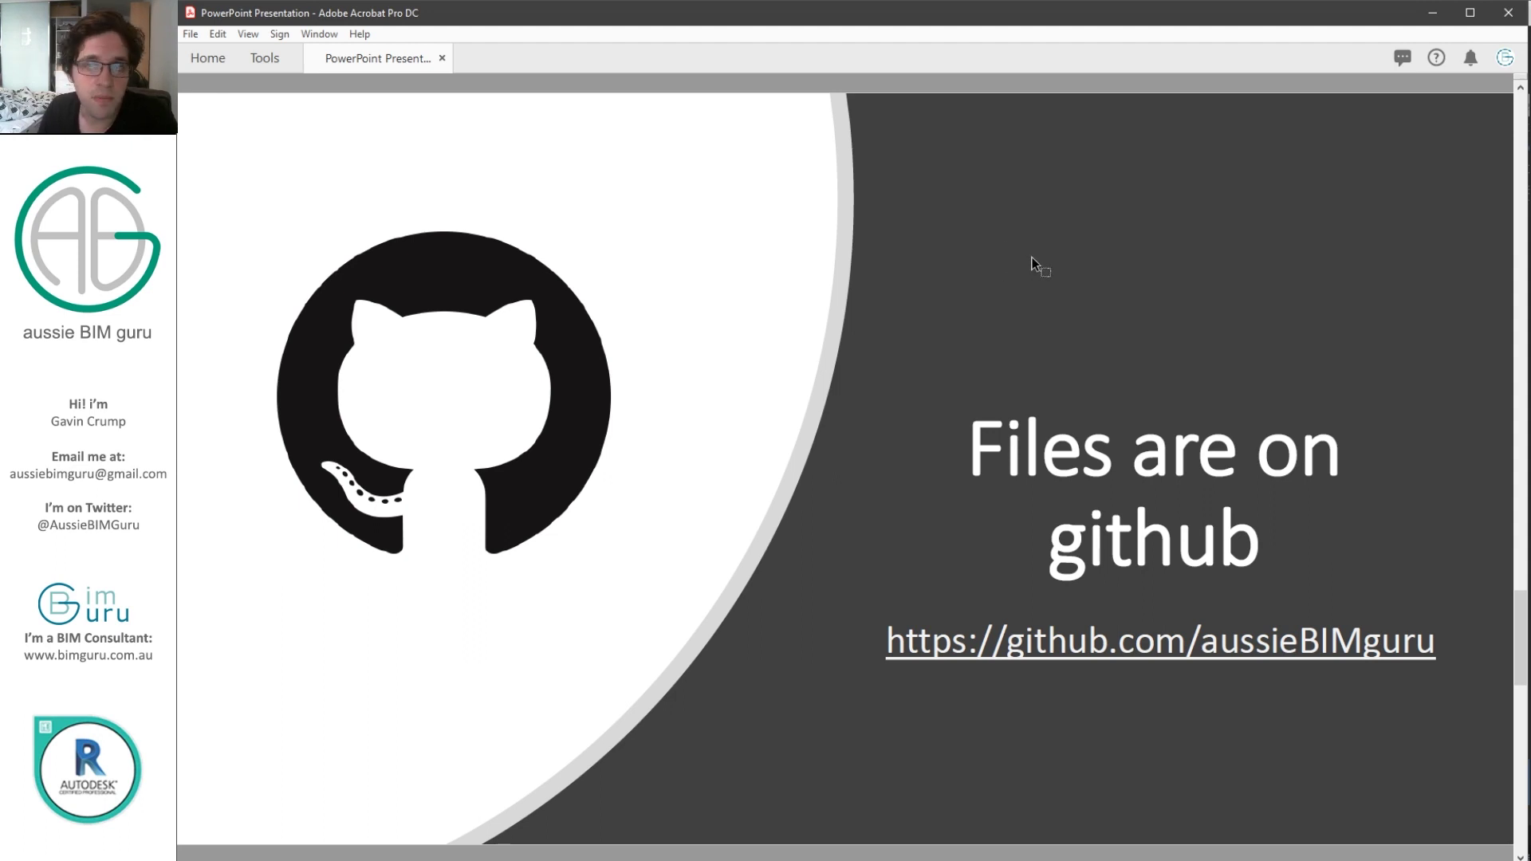
scroll(1040, 258, "down", 3)
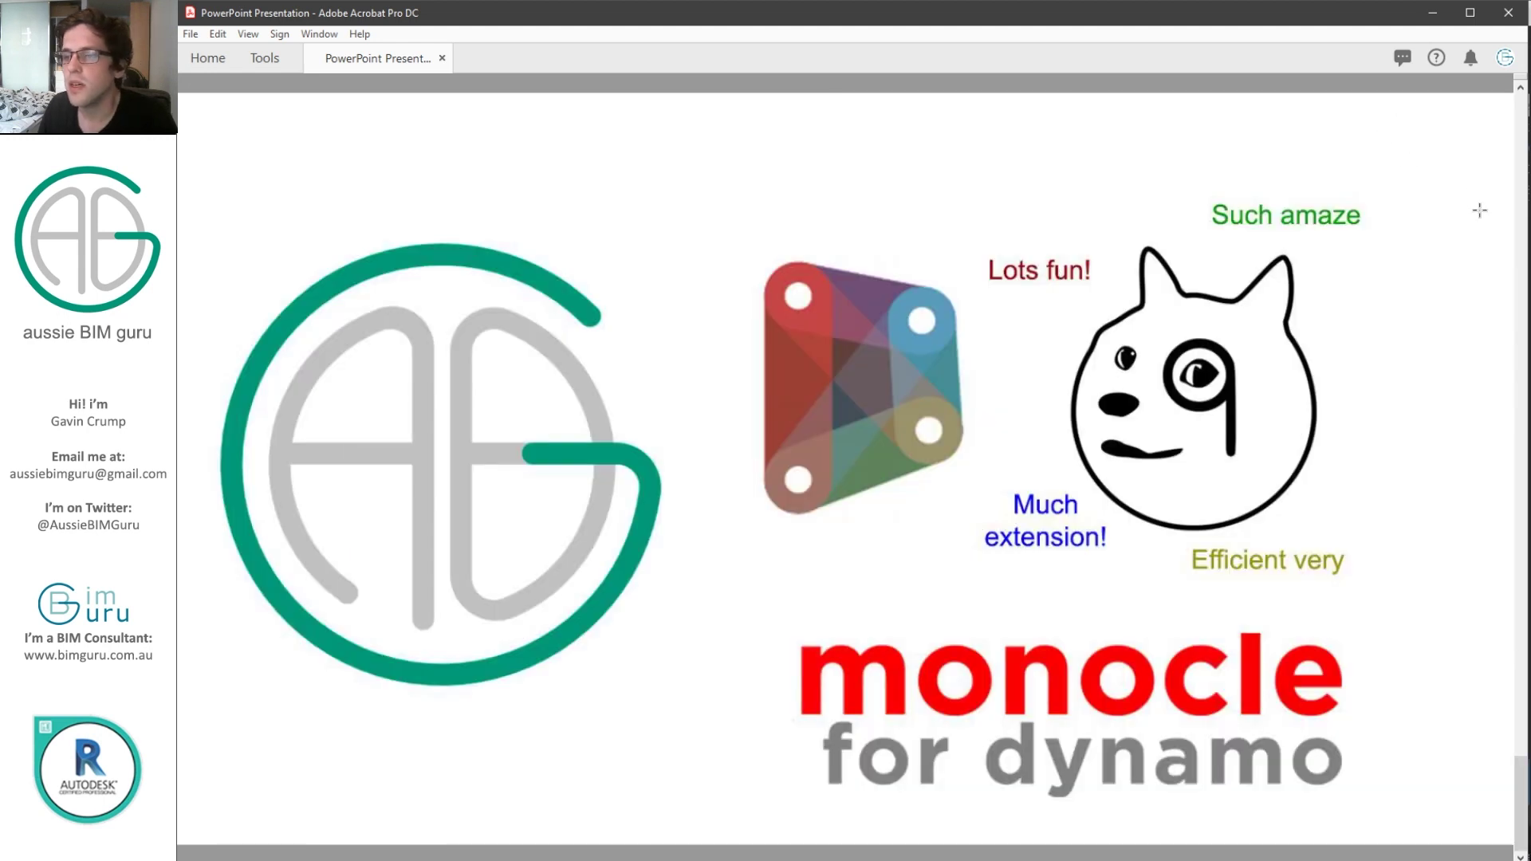